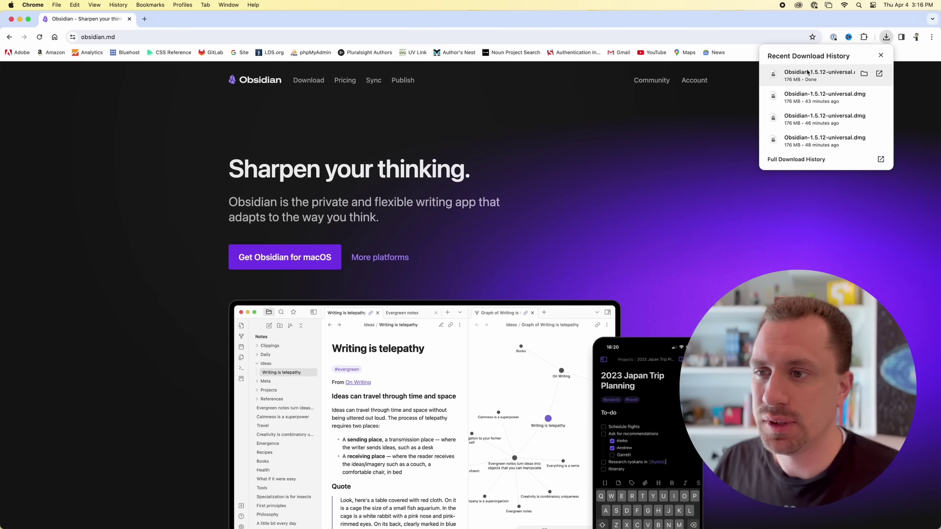
# Open the newly downloaded Obsidian 1.5.12 disk image, install Obsidian into Applications, and launch it
pyautogui.click(808, 74)
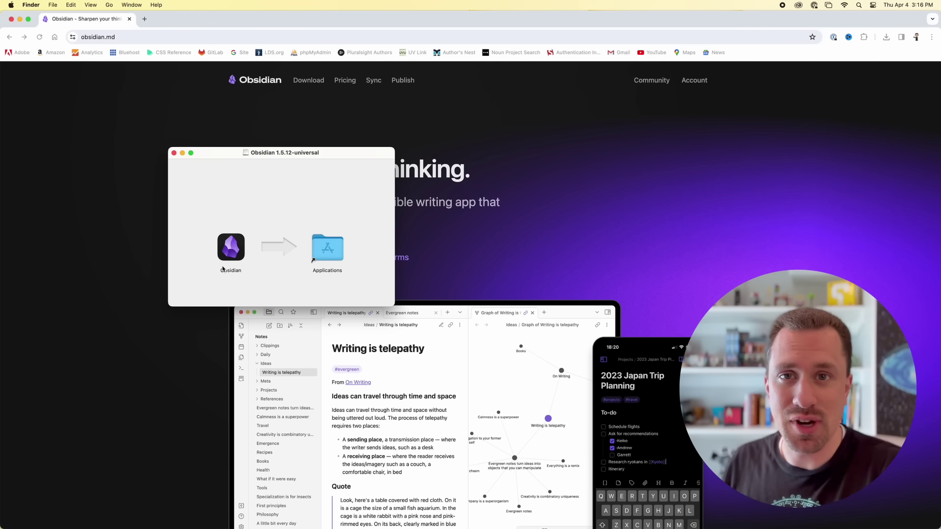
pyautogui.moveTo(229, 251); pyautogui.dragTo(327, 251)
pyautogui.moveTo(326, 252); pyautogui.dragTo(327, 252)
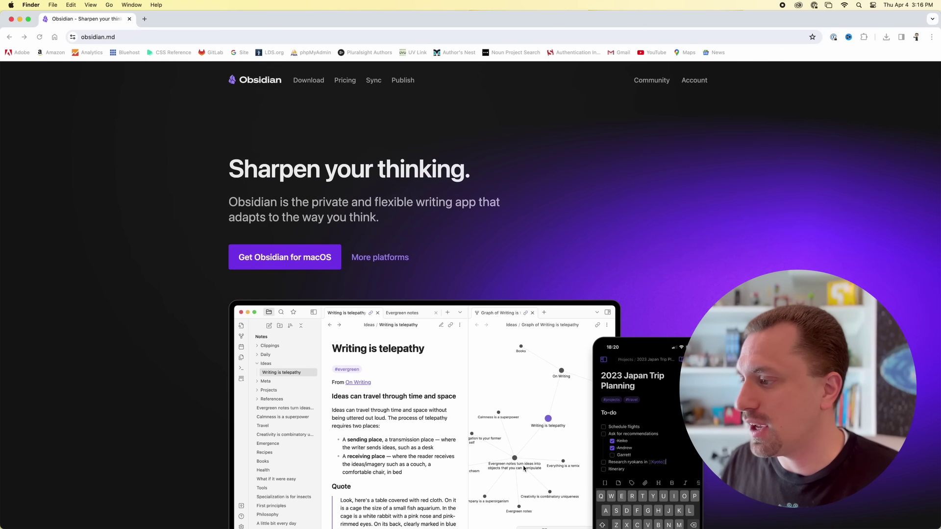
pyautogui.moveTo(335, 519)
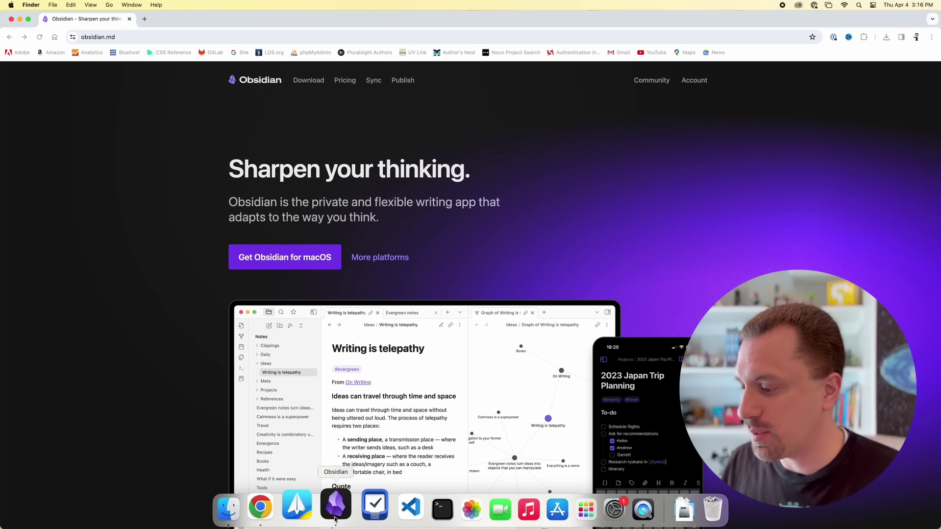
pyautogui.click(336, 518)
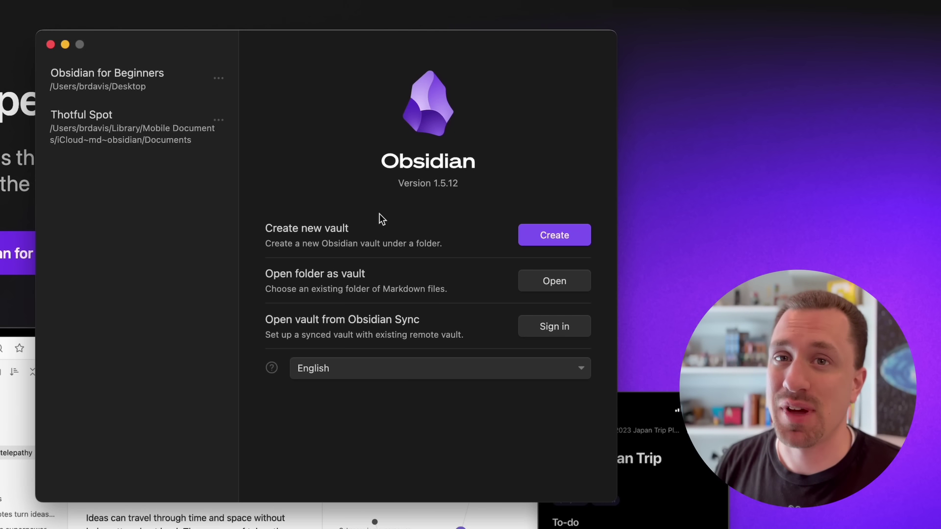
# Create a new local vault named "Obsidian for Beginners" located on the Desktop
pyautogui.click(566, 239)
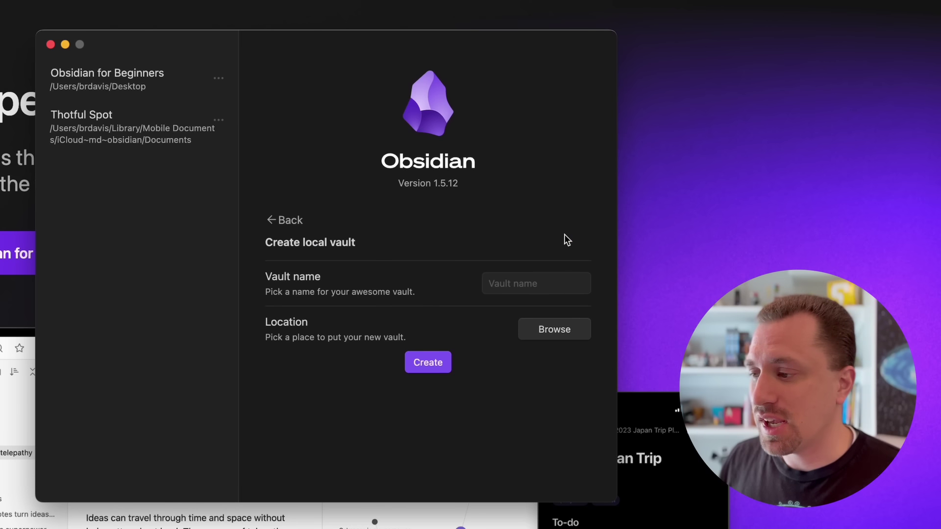
pyautogui.click(499, 286)
pyautogui.write('O')
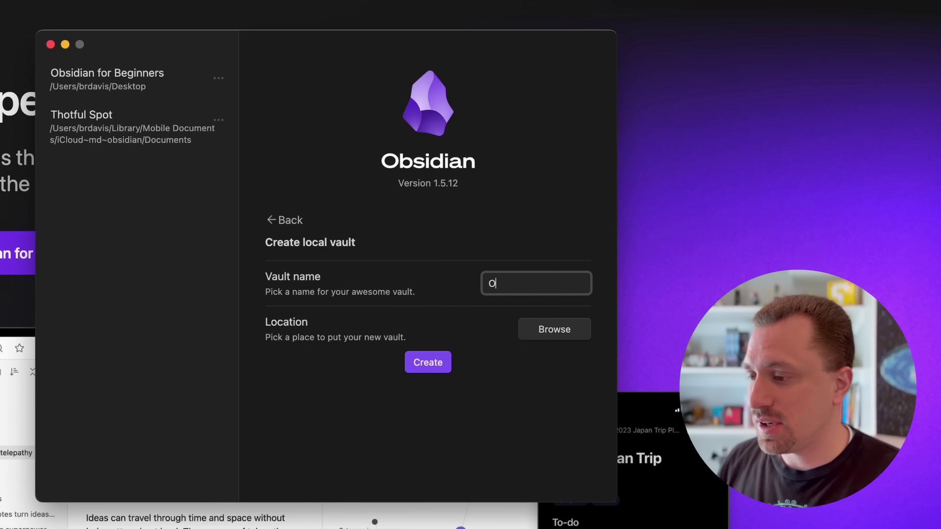
pyautogui.write('bsidian for Beginners')
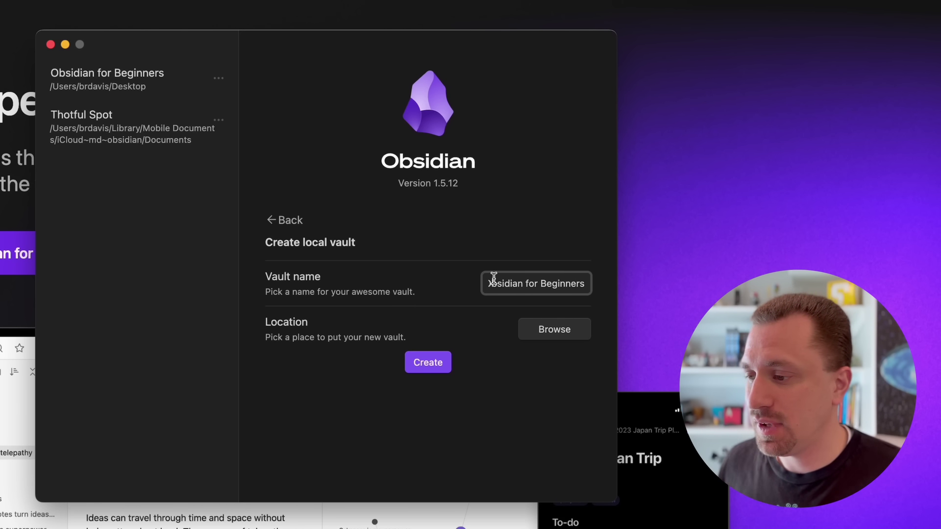
pyautogui.click(582, 331)
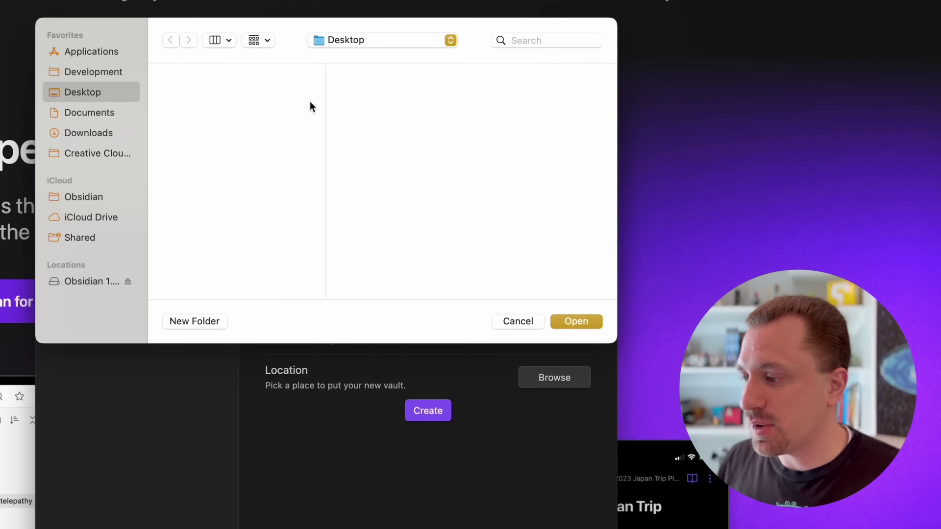
pyautogui.click(576, 322)
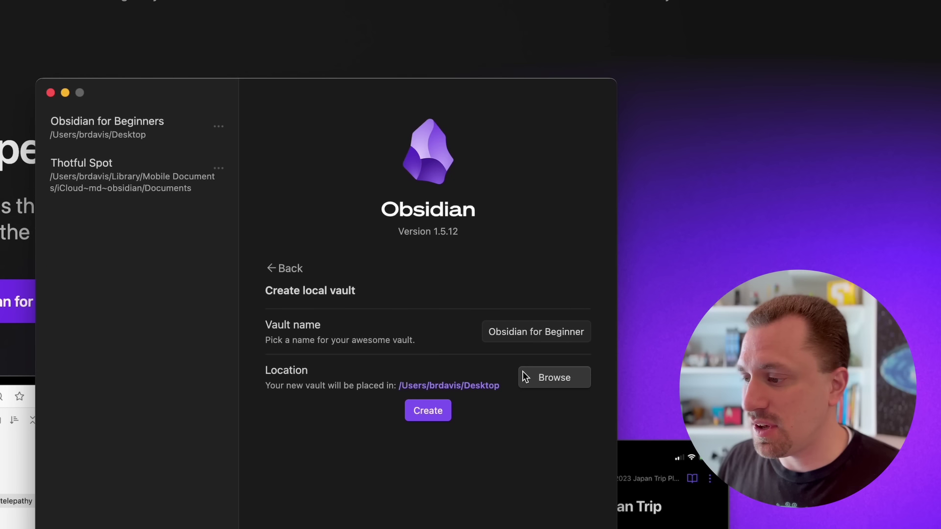
pyautogui.click(433, 409)
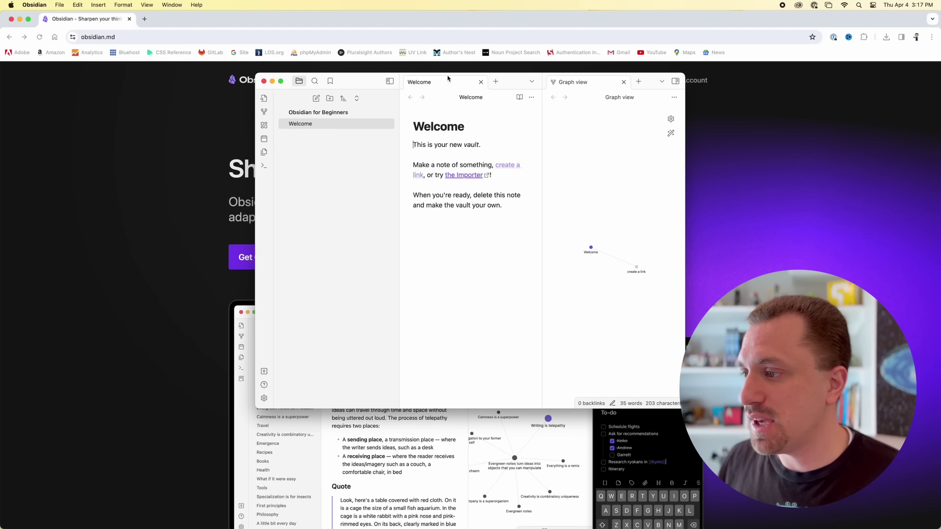
# Enlarge the vault window to fill the screen, and narrow it and the browser window behind to uncover the desktop icons
pyautogui.doubleClick(508, 78)
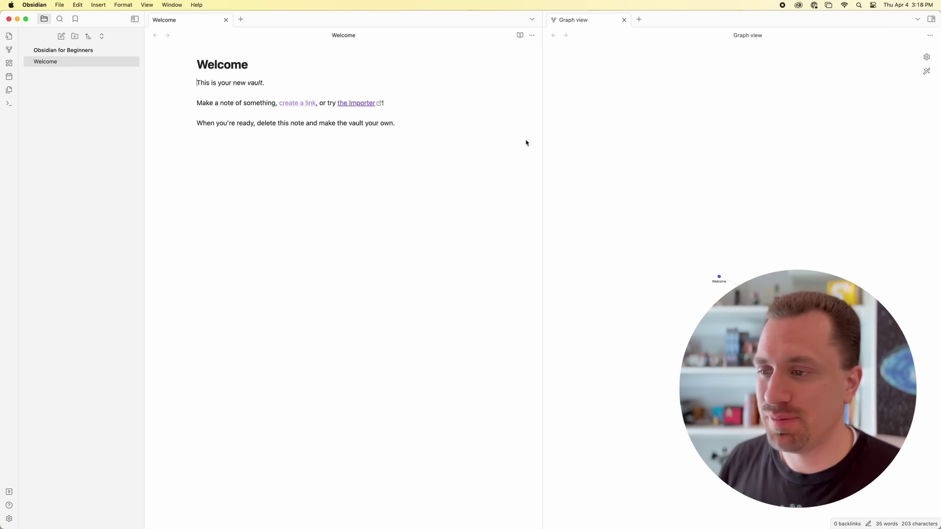
pyautogui.press('super+Tab')
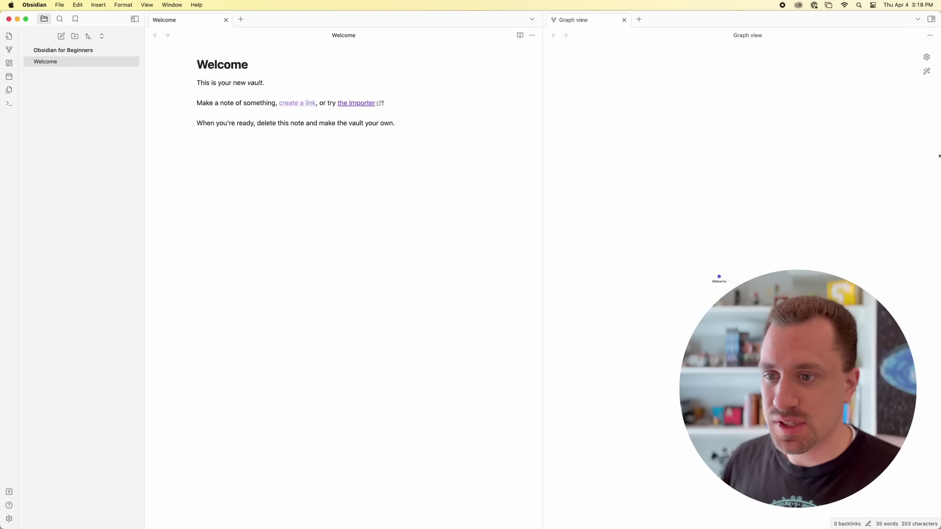
pyautogui.moveTo(939, 157); pyautogui.dragTo(821, 159)
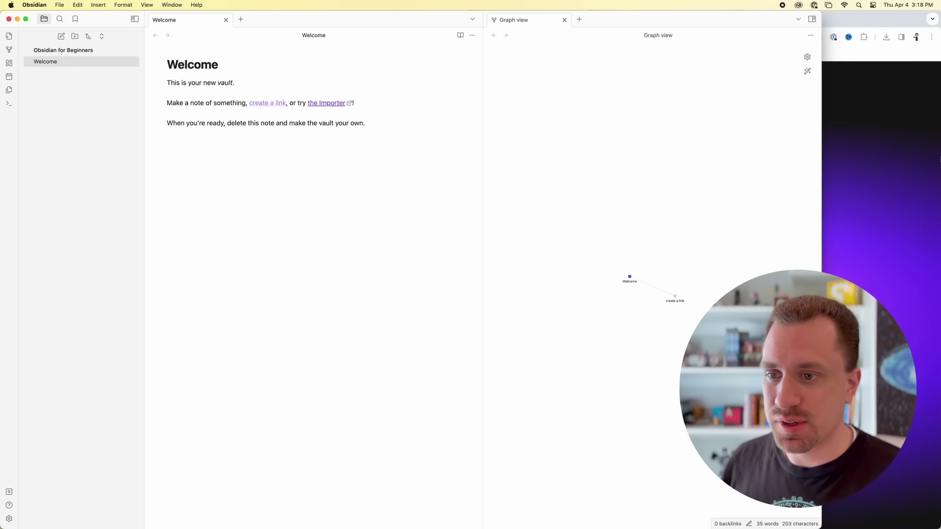
pyautogui.moveTo(940, 162); pyautogui.dragTo(883, 159)
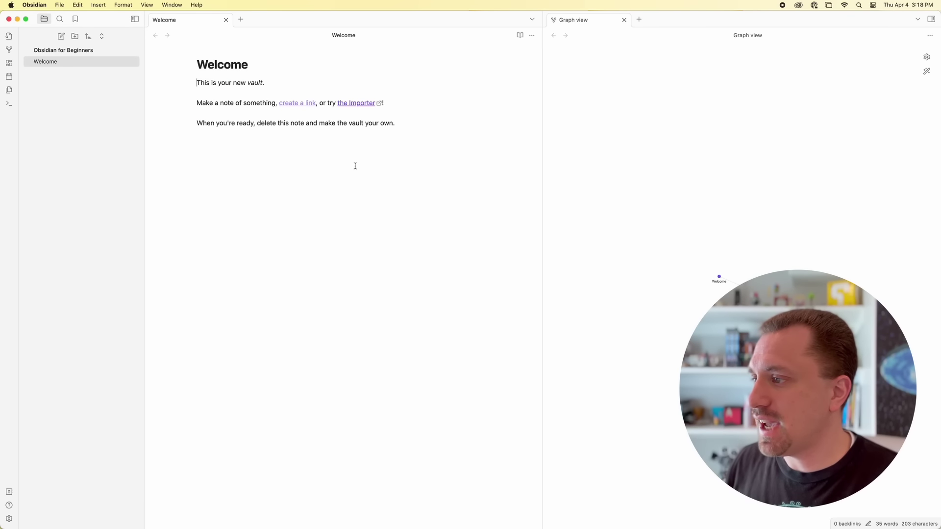
pyautogui.moveTo(940, 176); pyautogui.dragTo(836, 177)
# Inspect the Welcome.md file in the desktop folder "Obsidian for Beginners" and close the folder window
pyautogui.doubleClick(912, 75)
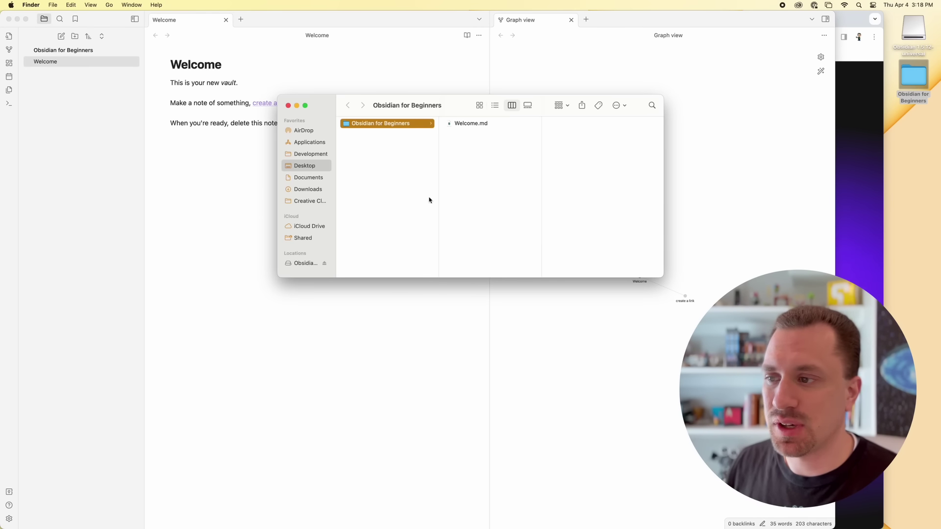
pyautogui.click(468, 124)
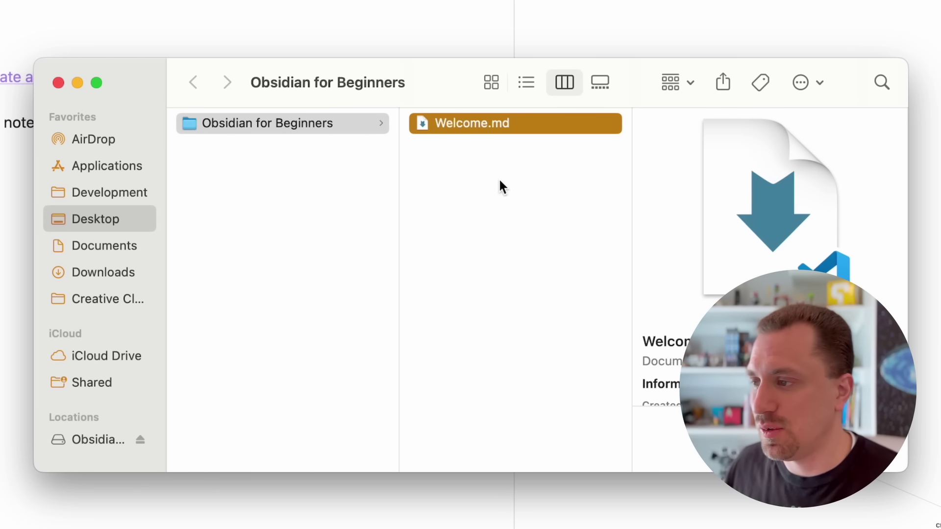
pyautogui.click(59, 82)
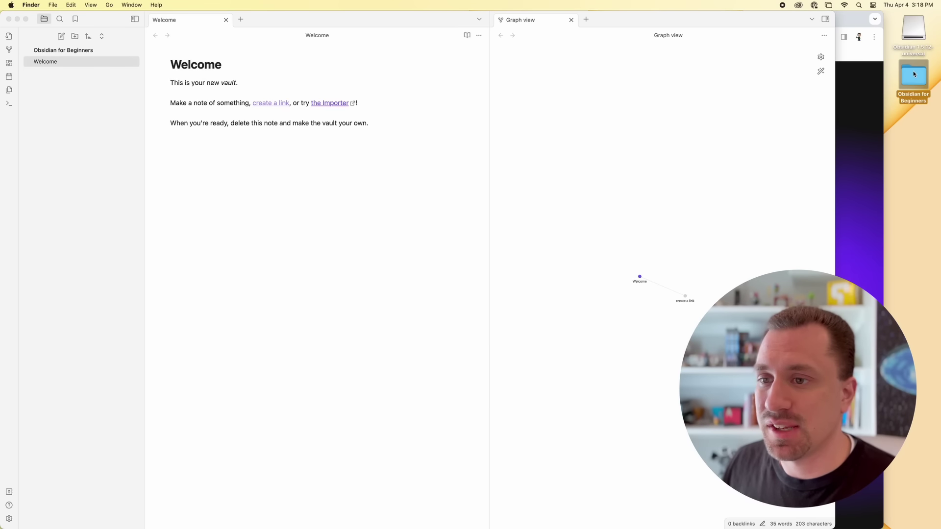
# View the vault folder's Welcome.md as plain Markdown in Visual Studio Code, quit that editor, and return to the full-width Obsidian window
pyautogui.doubleClick(914, 74)
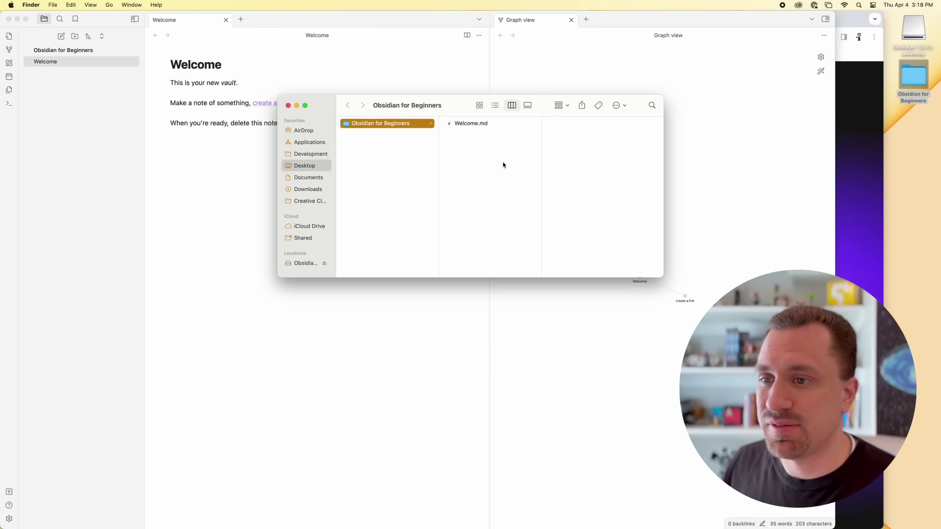
pyautogui.click(479, 126)
pyautogui.rightClick(479, 126)
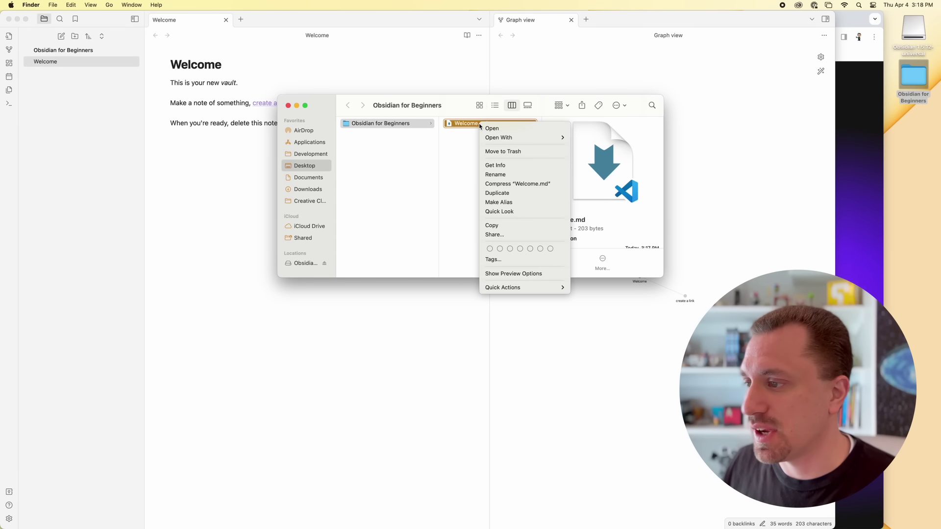
pyautogui.click(505, 139)
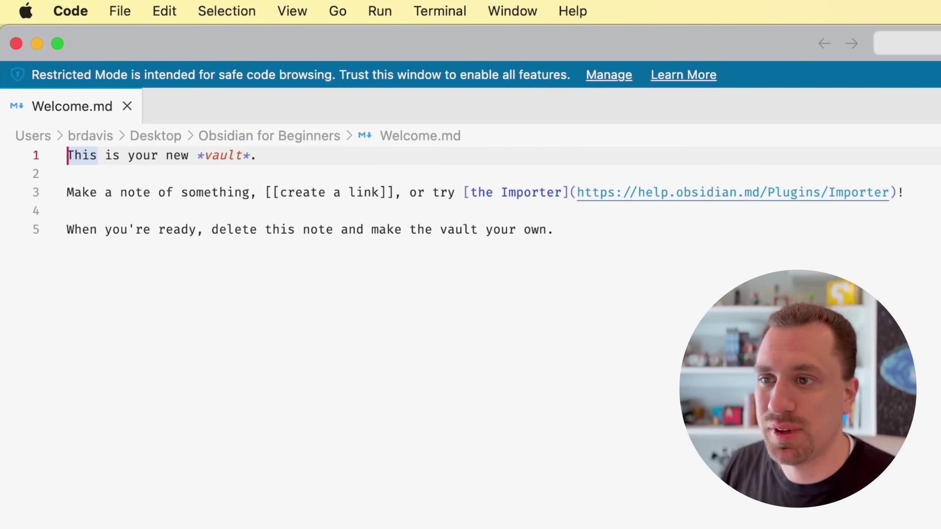
pyautogui.click(70, 11)
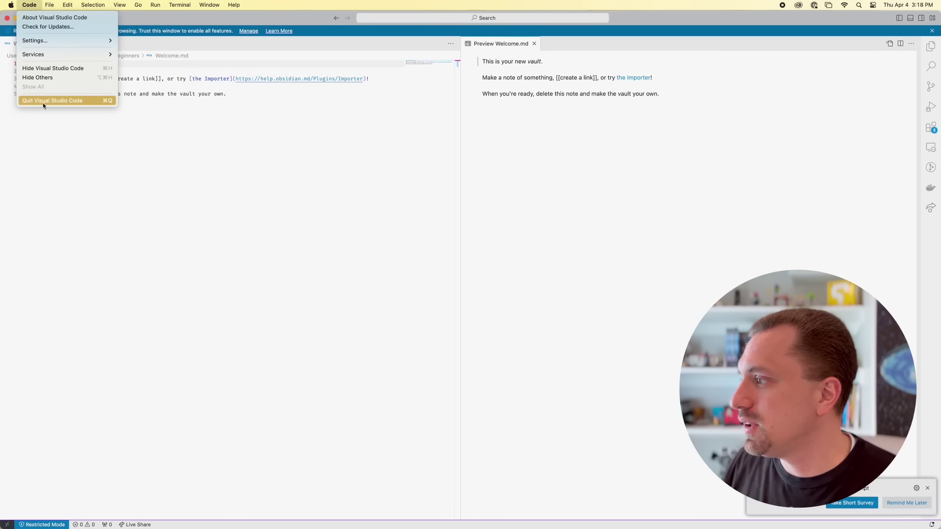
pyautogui.click(43, 101)
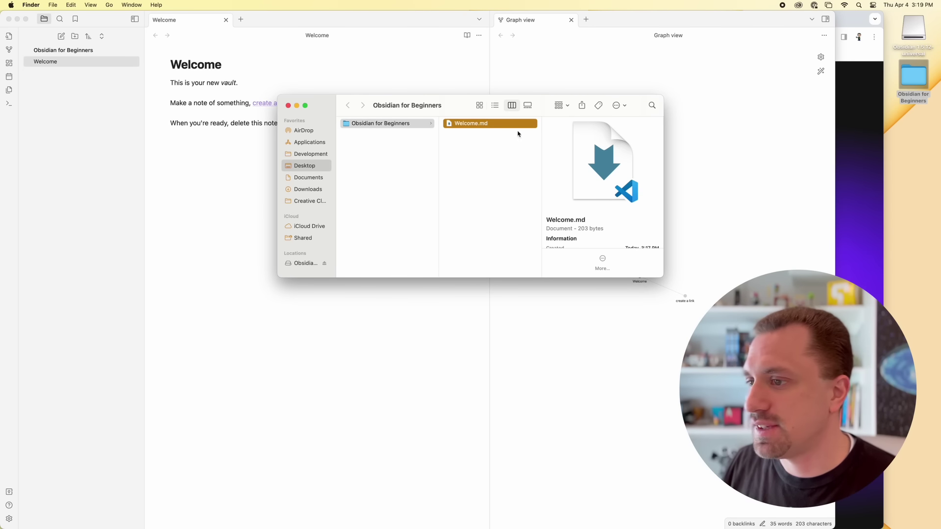
pyautogui.click(571, 15)
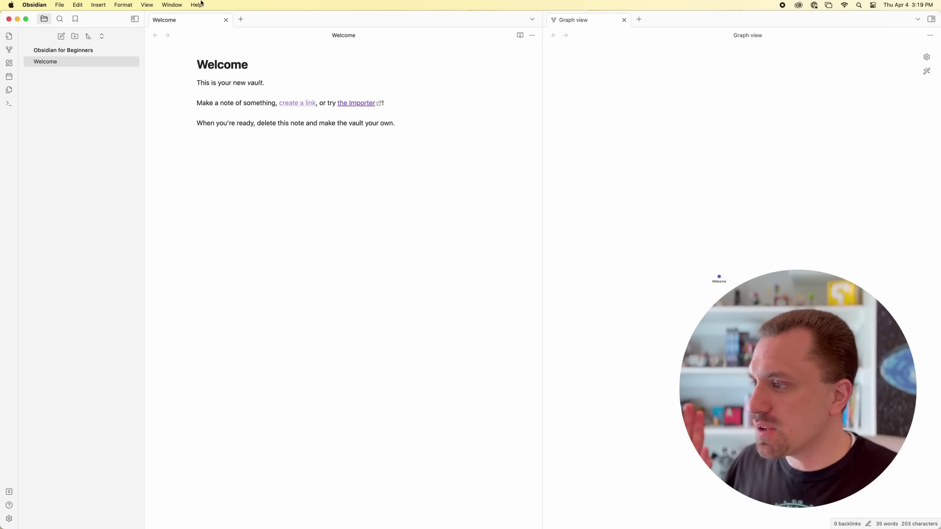
# Rename the Welcome note to "Markdown Cheatsheet" and delete all of its body text
pyautogui.click(255, 63)
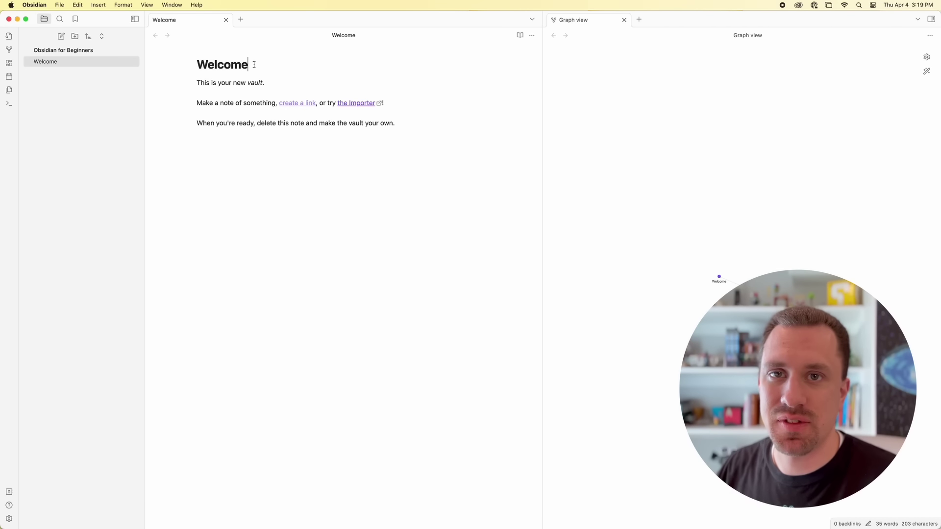
pyautogui.doubleClick(255, 64)
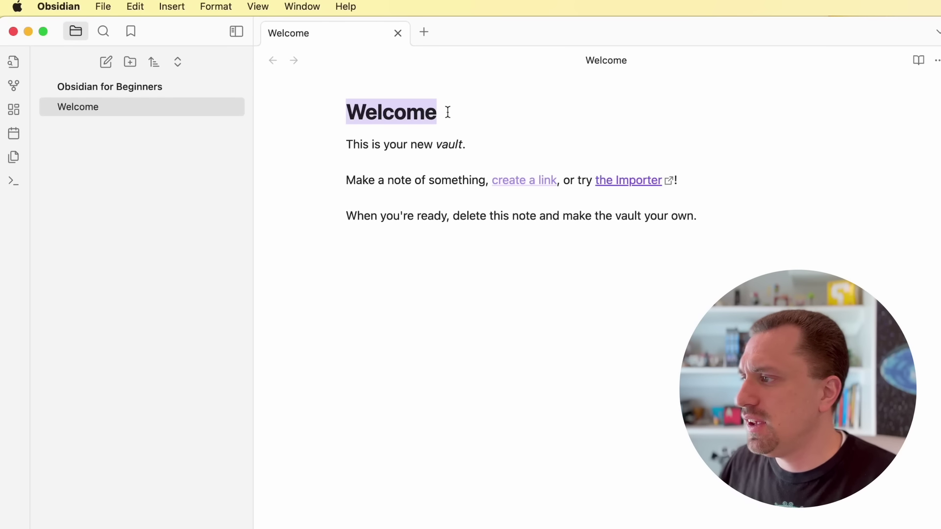
pyautogui.press('BackSpace')
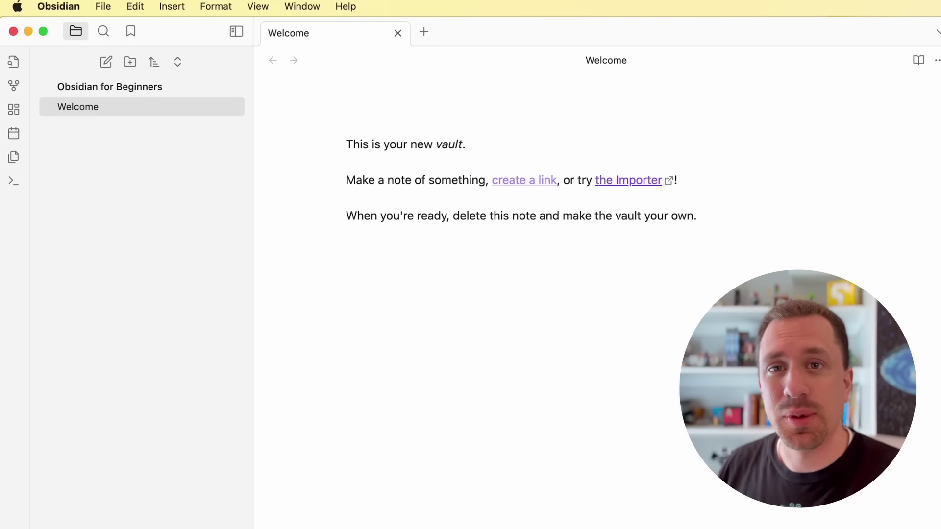
pyautogui.write('Mar')
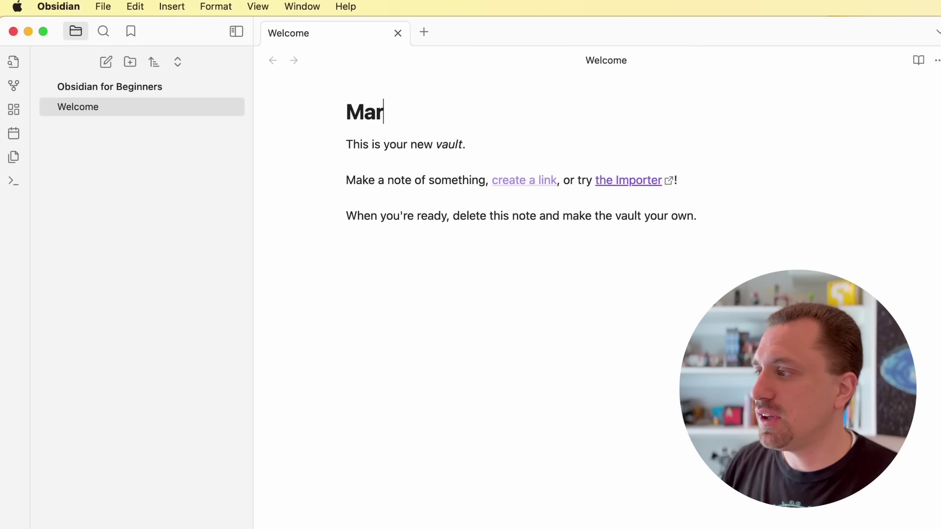
pyautogui.write('kdown Cheatsheet')
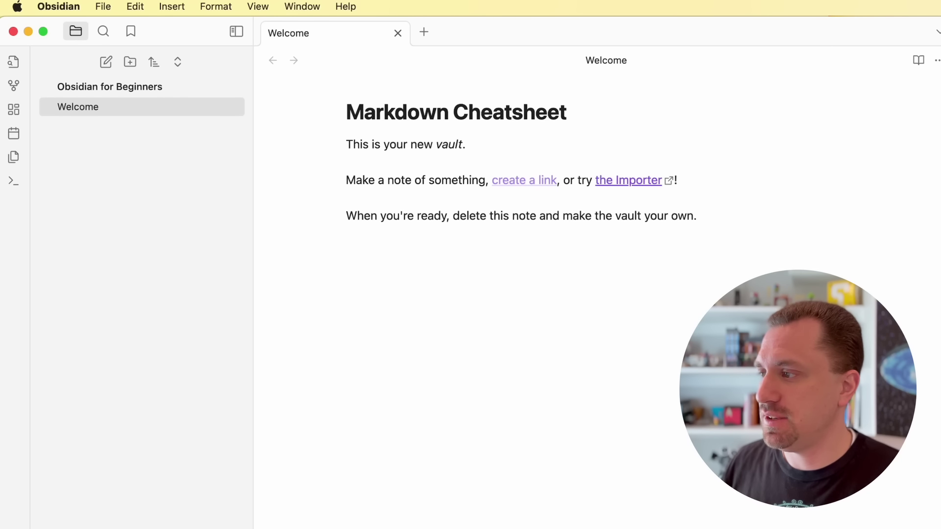
pyautogui.press('Return')
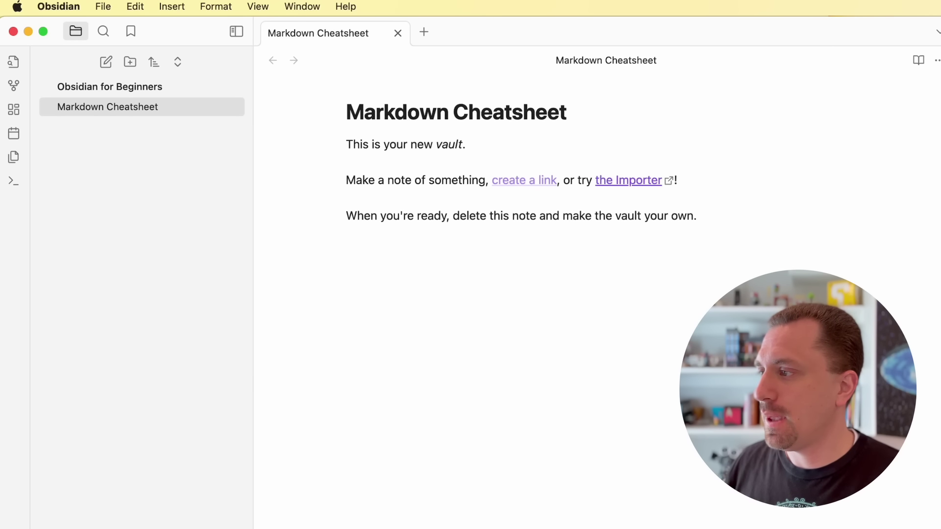
pyautogui.press('super+a')
pyautogui.press('BackSpace')
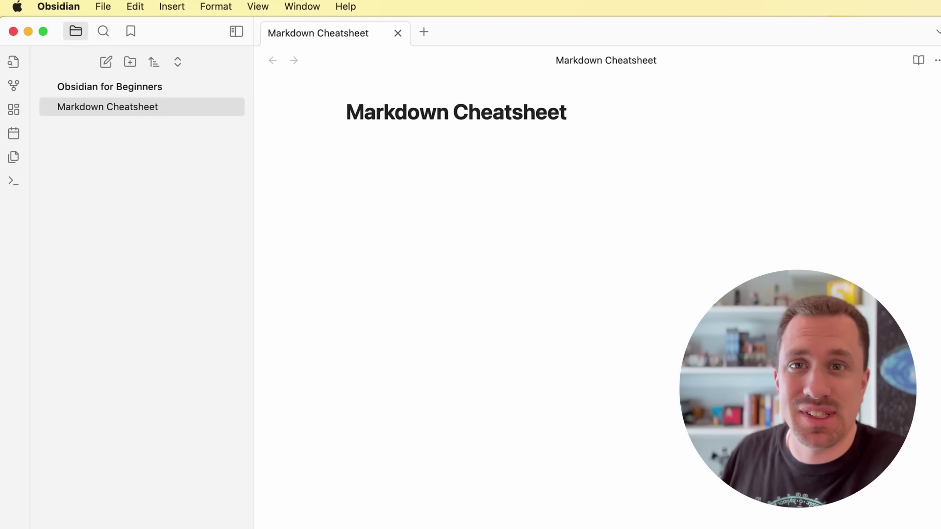
# Add a level-one Markdown heading reading "Heading 1" to the body of the Markdown Cheatsheet note
pyautogui.click(462, 216)
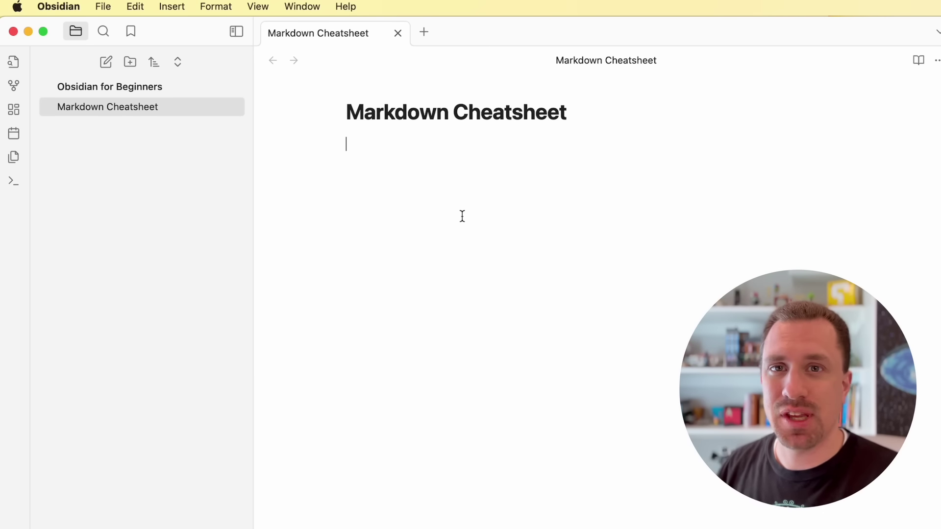
pyautogui.write('#')
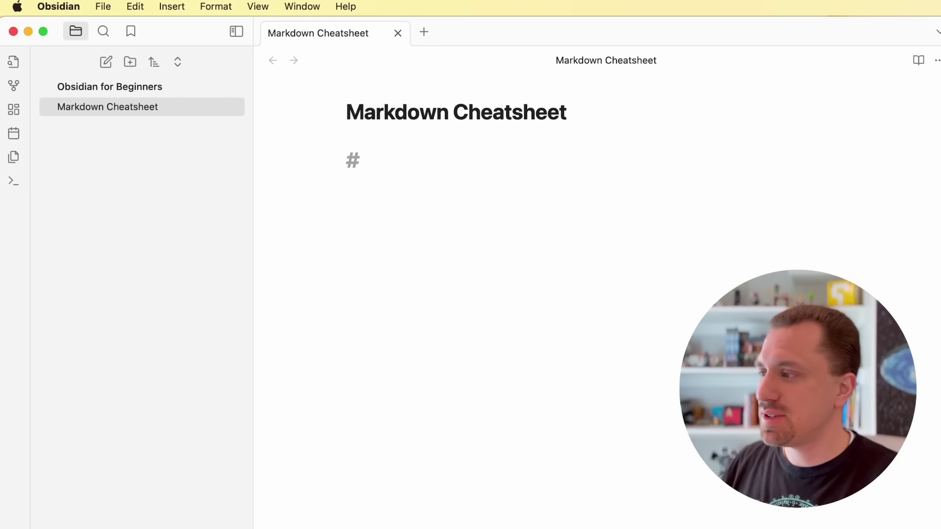
pyautogui.write(' Heading 1')
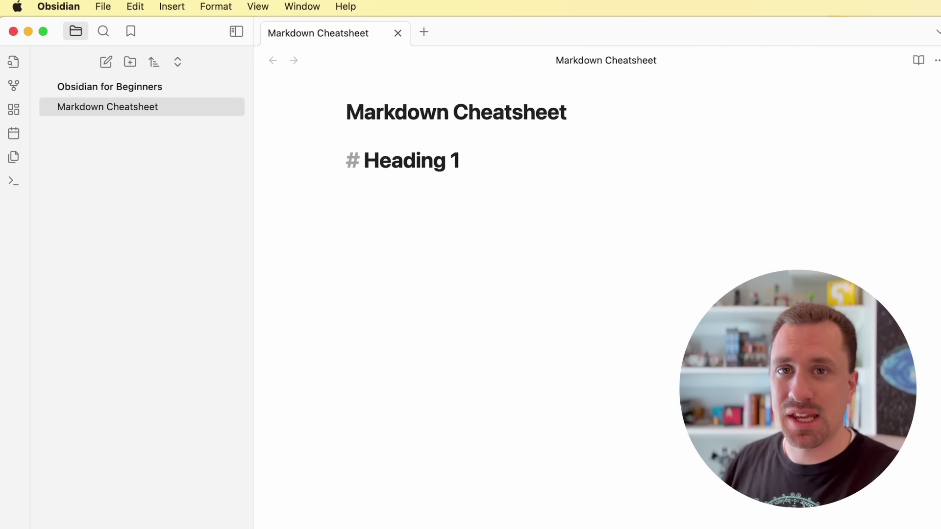
pyautogui.press('Return')
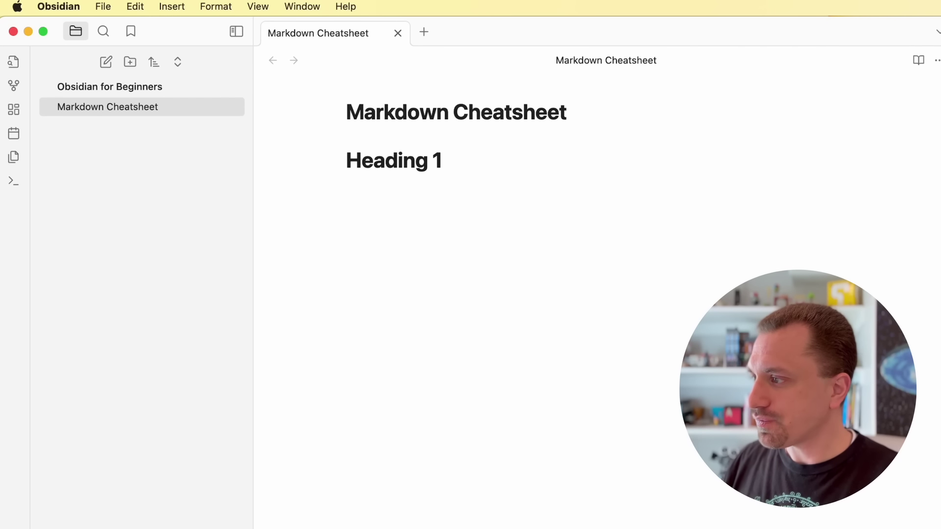
# Add level-two, level-three and level-four Markdown headings reading "Heading 2", "Heading 3" and "Heading 4" below Heading 1
pyautogui.write('##')
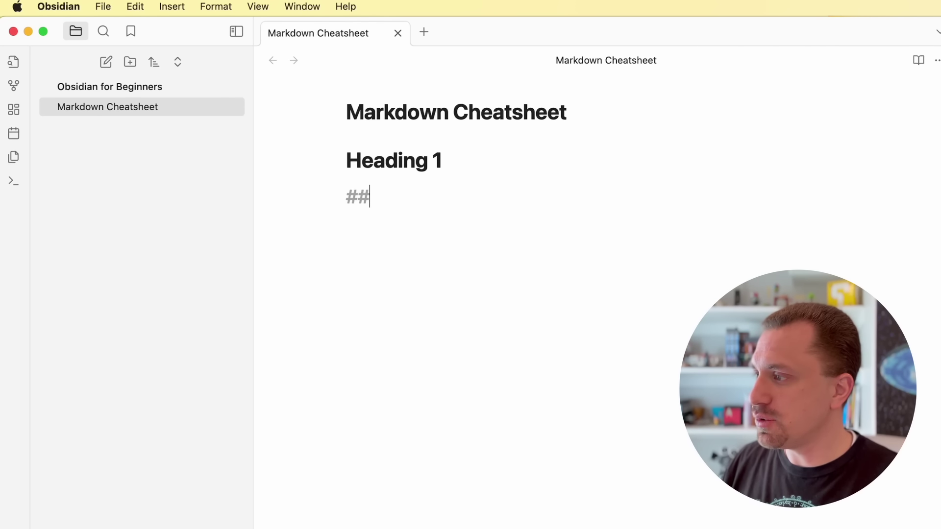
pyautogui.write(' Heading')
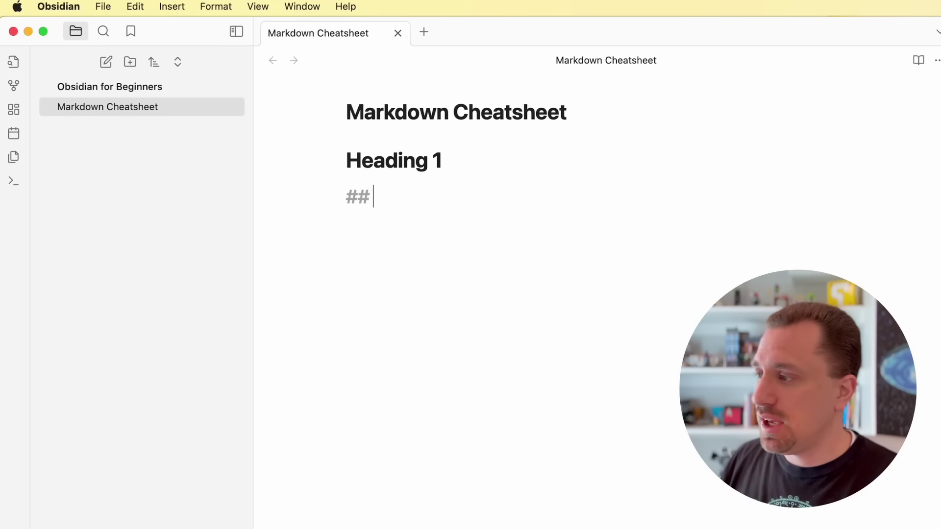
pyautogui.write(' 2')
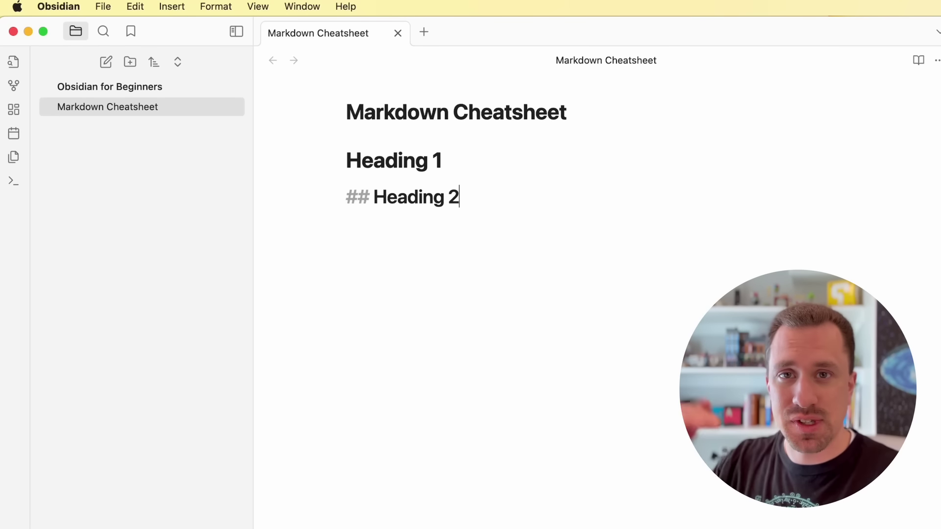
pyautogui.press('Return')
pyautogui.write('### Heading 3')
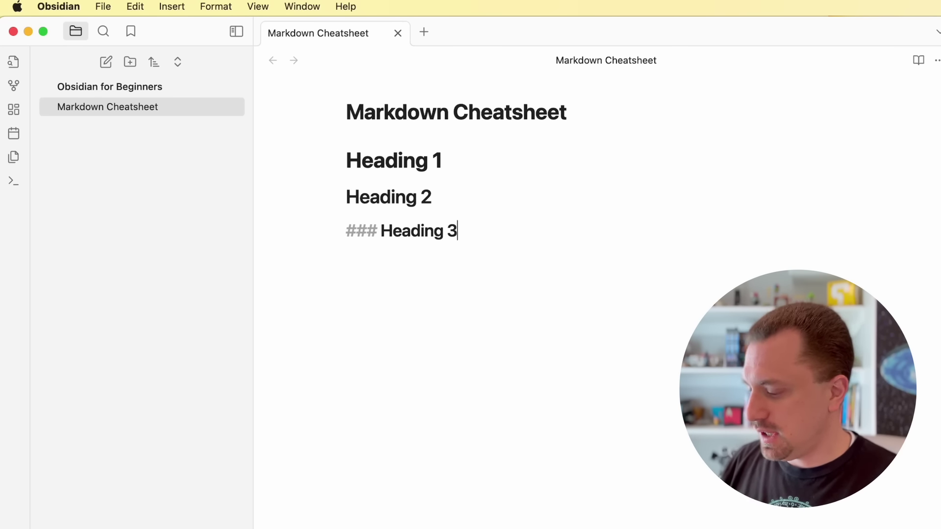
pyautogui.press('Return')
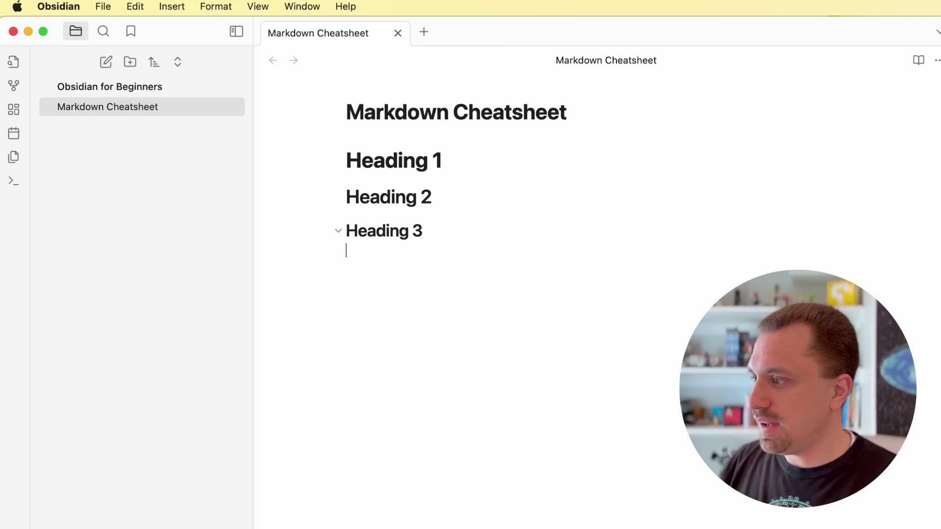
pyautogui.write('####')
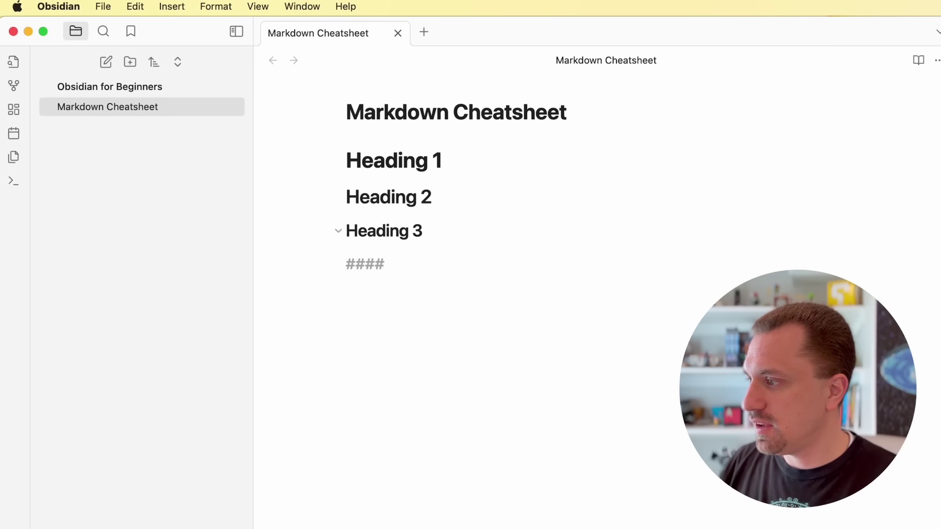
pyautogui.write(' Heading 4')
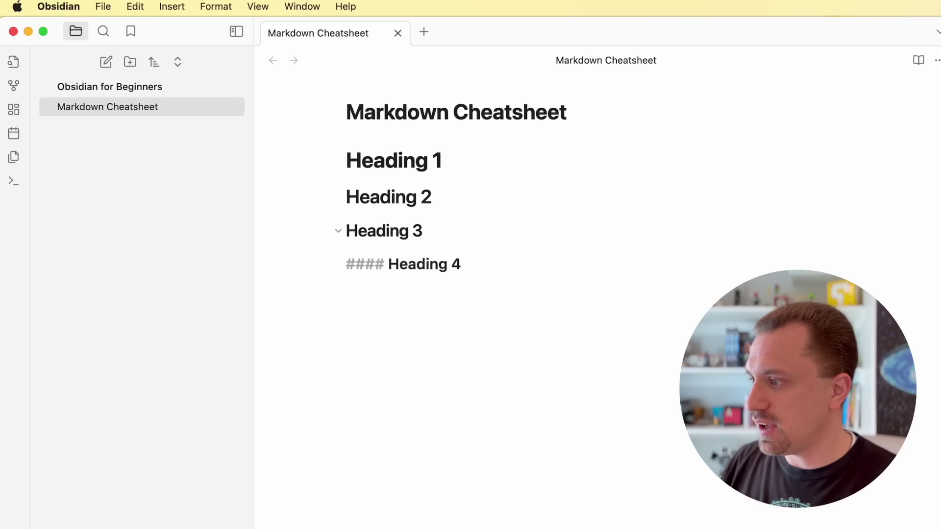
pyautogui.press('Return')
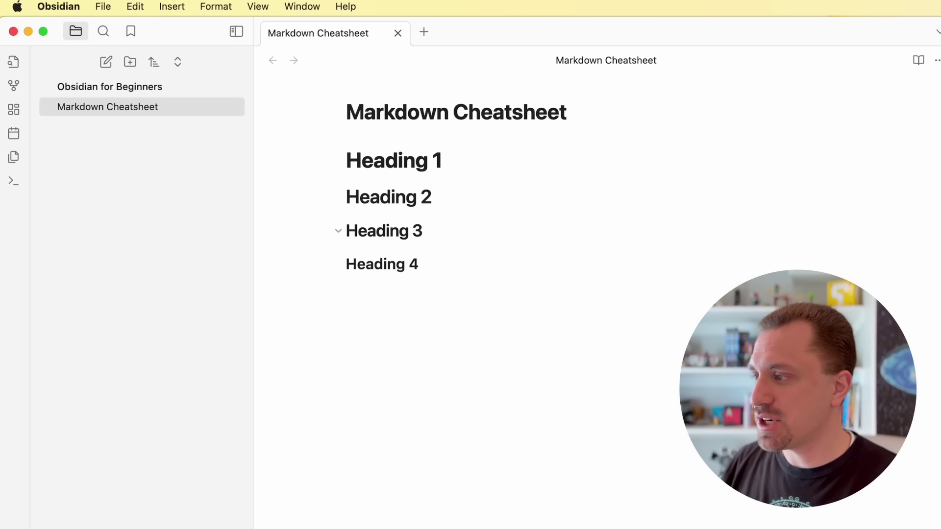
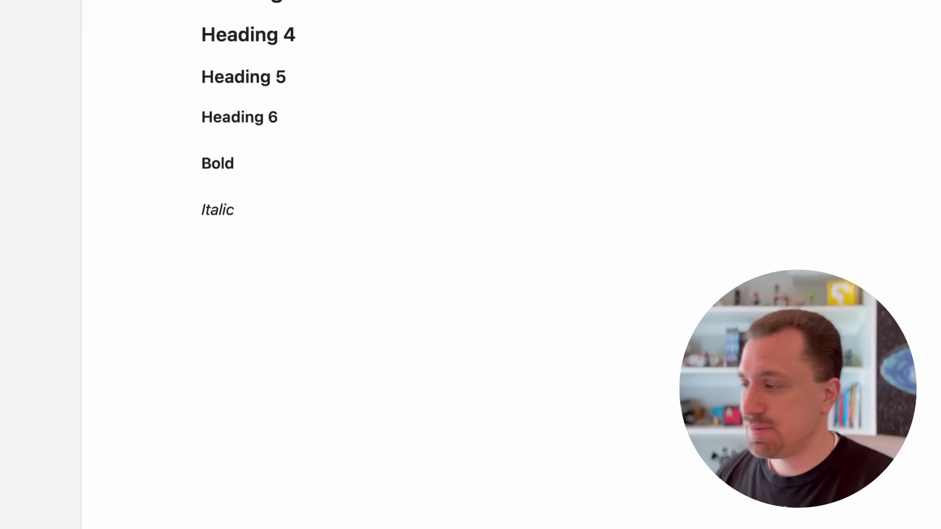
# Start a Markdown bullet list below the italic line with the items "Bullet Item 1" and "Bullet Item 2"
pyautogui.write('- ')
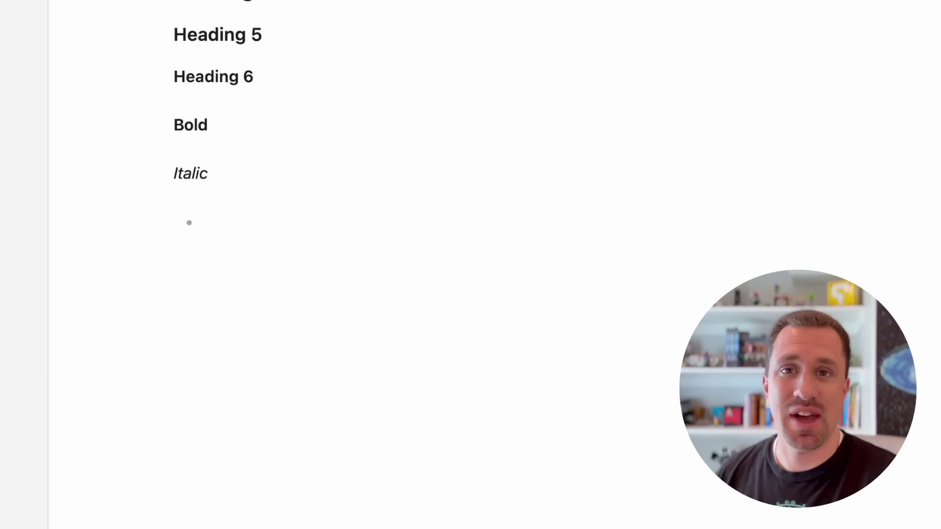
pyautogui.write('Bullet ')
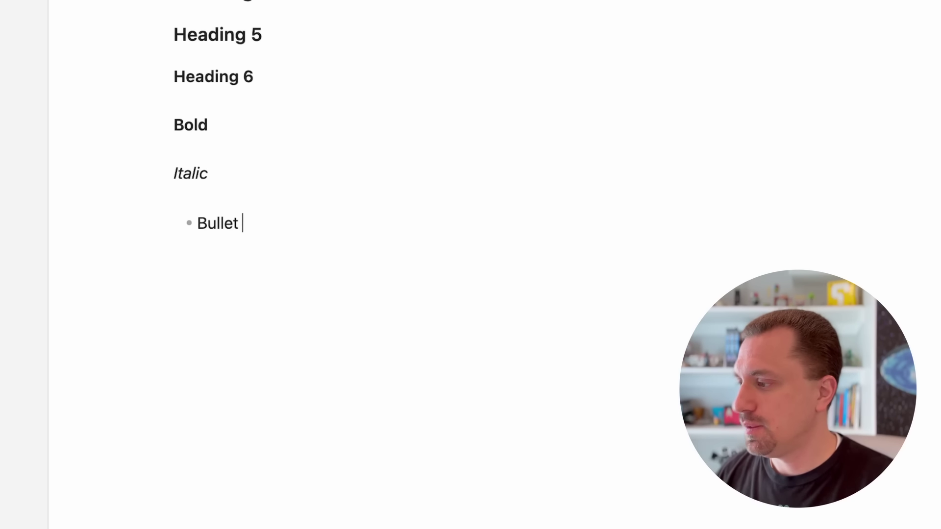
pyautogui.write('Item 1')
pyautogui.press('Return')
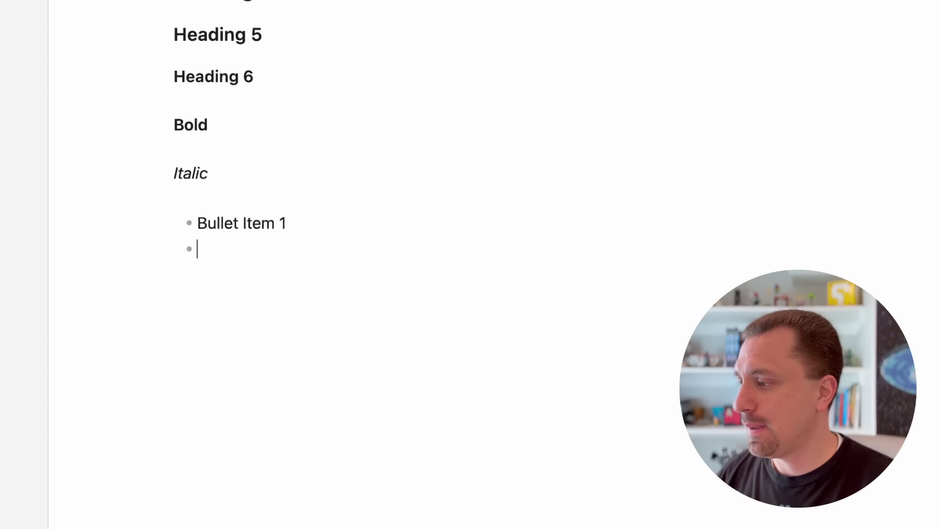
pyautogui.write('Bullet Item 3')
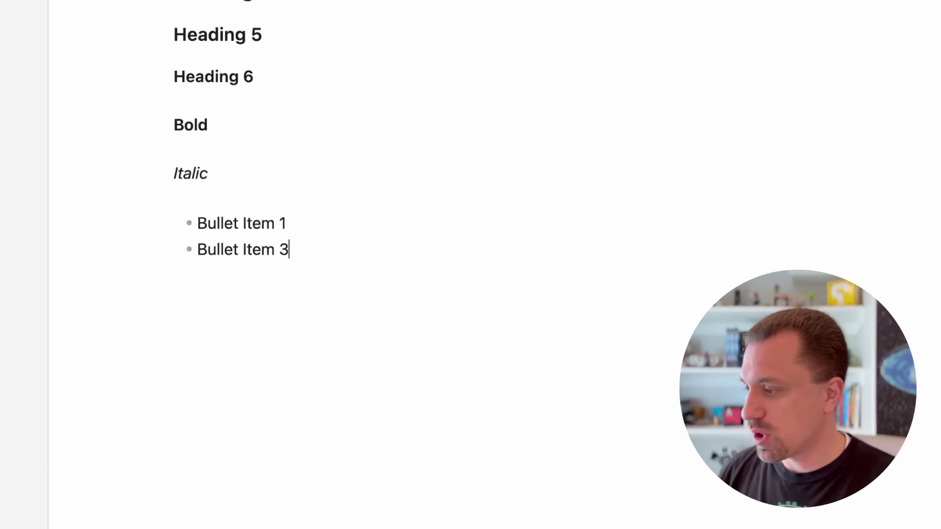
pyautogui.press('BackSpace')
pyautogui.write('2')
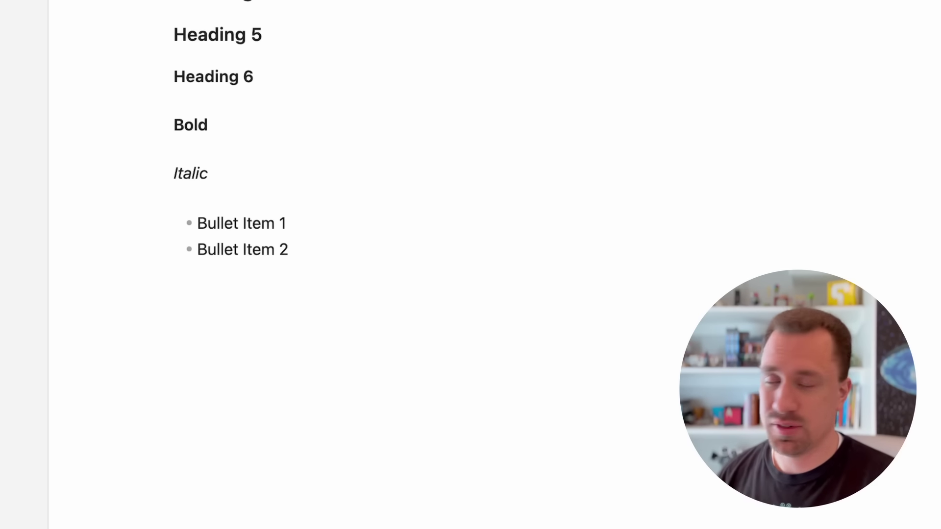
# Add an indented sub-bullet reading "Nested Item" under Bullet Item 2
pyautogui.press('Return')
pyautogui.press('Tab')
pyautogui.write('Nested')
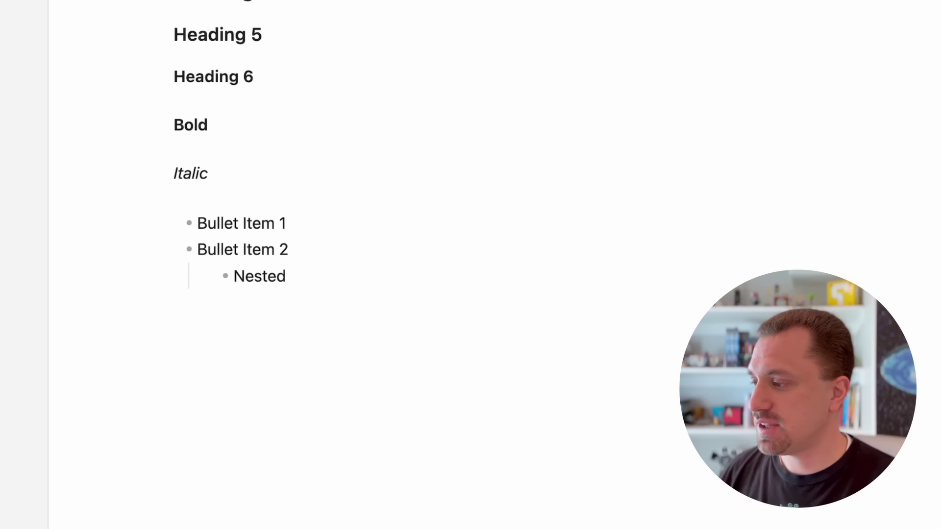
pyautogui.write(' Item')
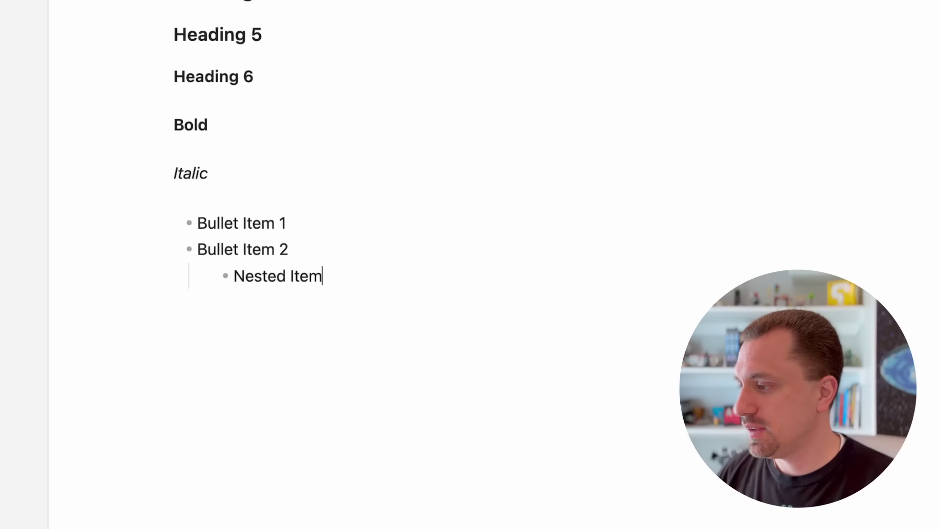
# Add a top-level bullet reading "Bullet Item 3" after the nested item and end the bullet list
pyautogui.press('Return')
pyautogui.hotkey('shift', 'Tab')
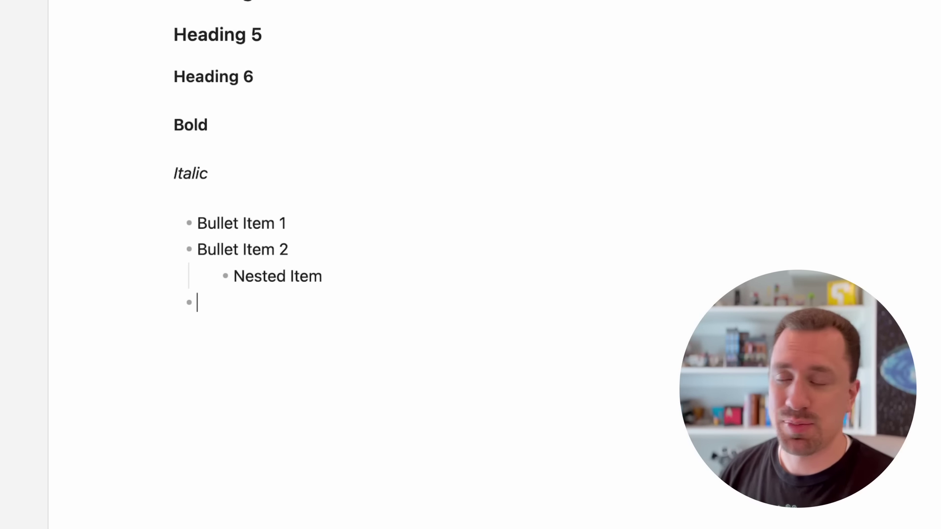
pyautogui.write('Bullet It')
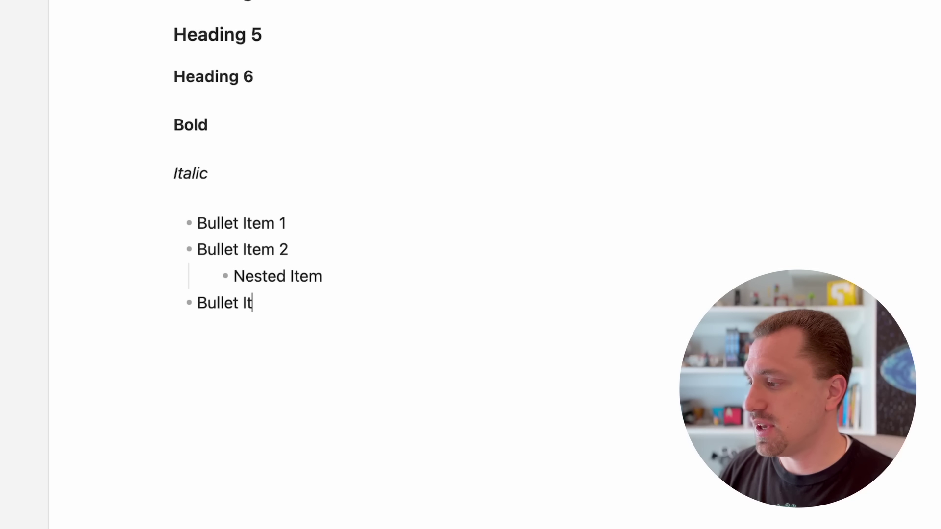
pyautogui.write('em 3')
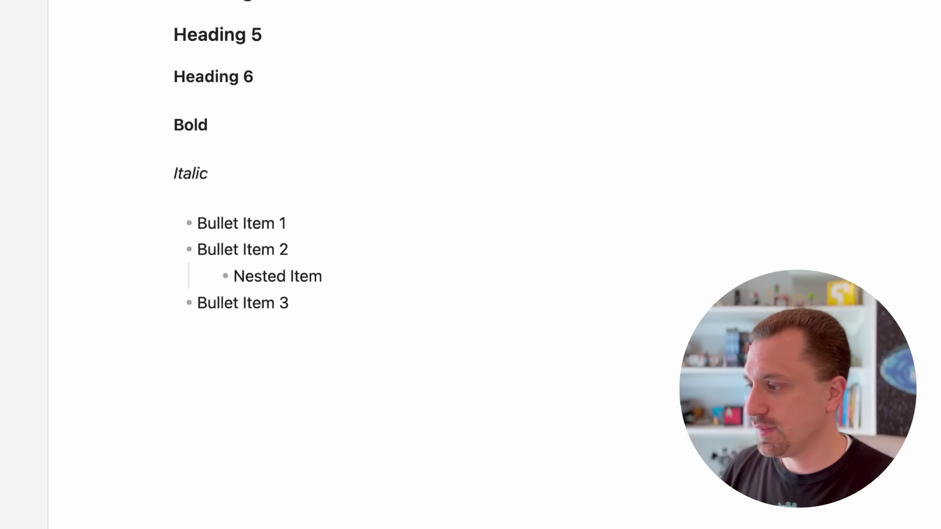
pyautogui.press('Return')
pyautogui.press('Return')
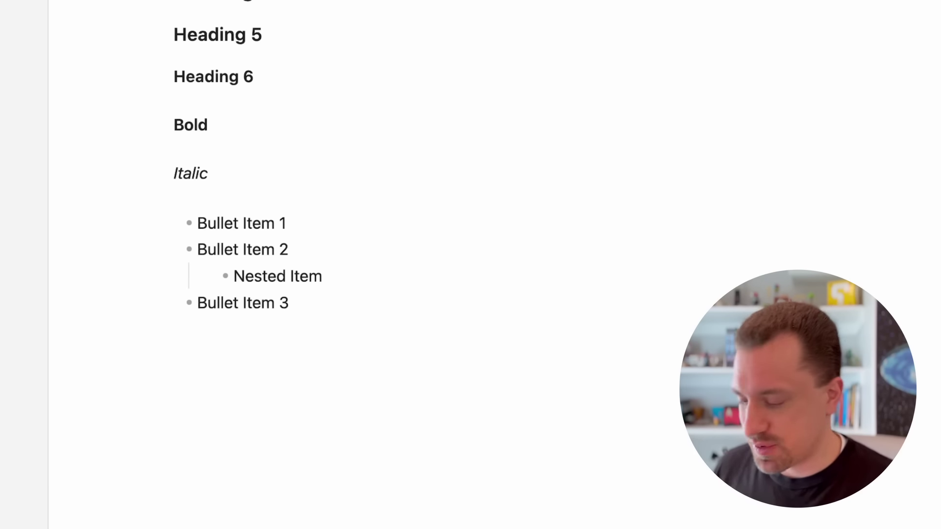
# Add a Markdown numbered list with the items "Number one", "Number two" and "Number three" below the bullets, and end the list
pyautogui.write('1')
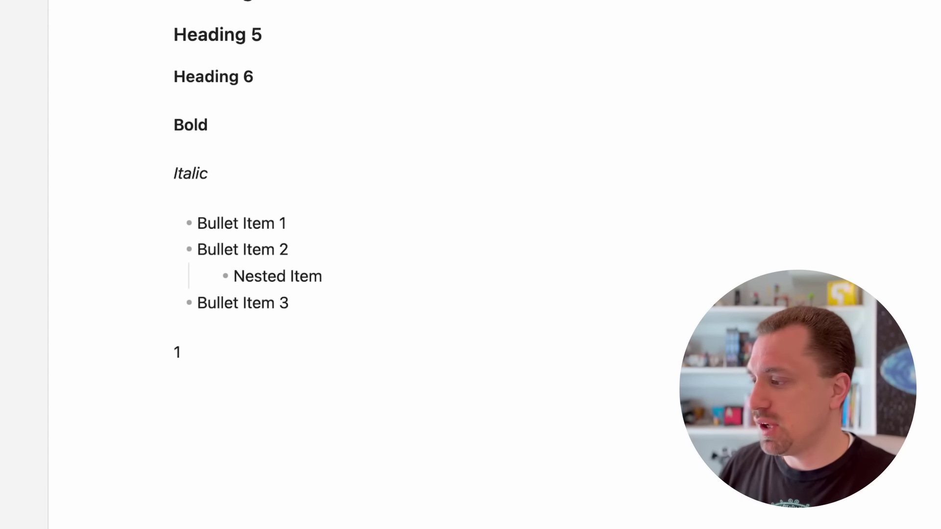
pyautogui.write('. Number o')
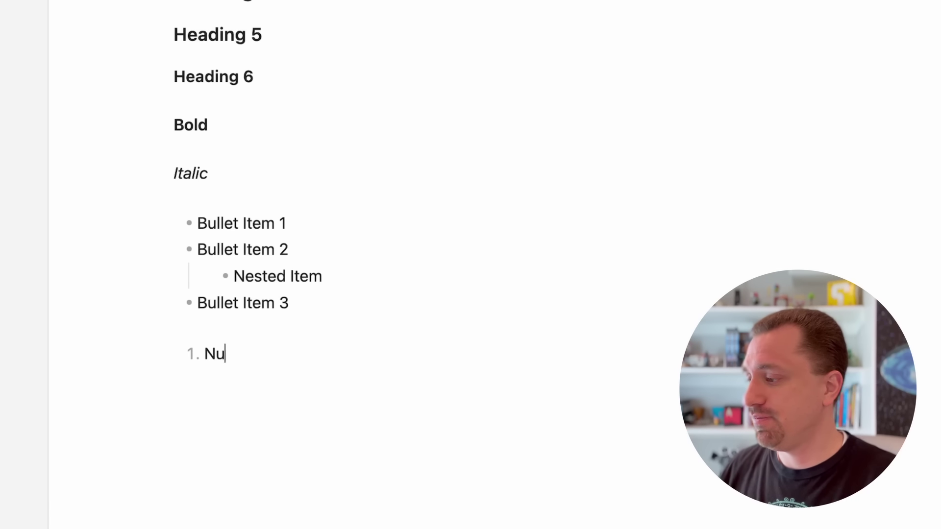
pyautogui.write('ne')
pyautogui.press('Return')
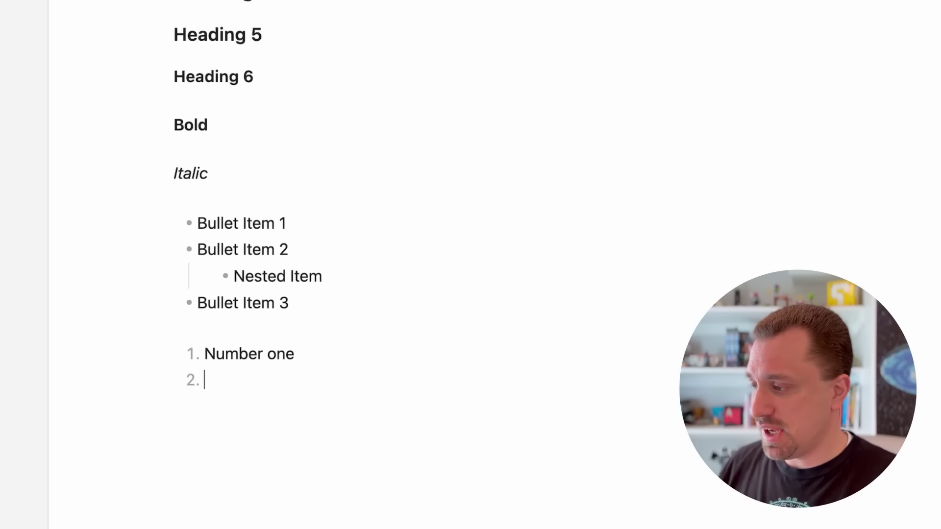
pyautogui.write('Number two')
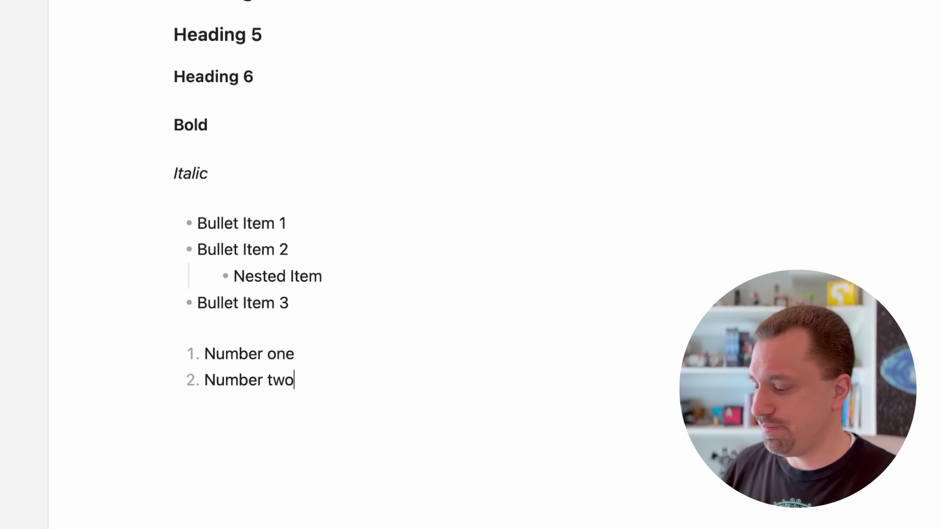
pyautogui.press('Return')
pyautogui.write('Number three')
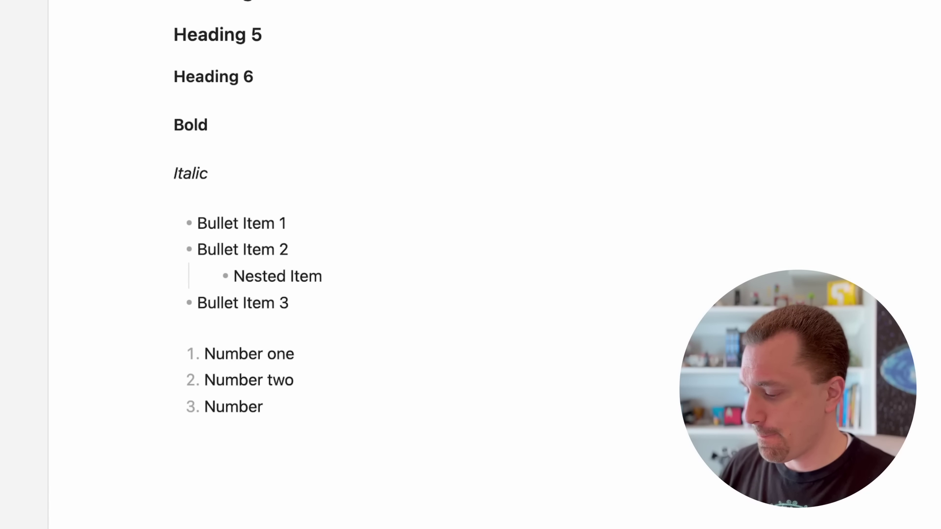
pyautogui.press('Return')
pyautogui.press('Return')
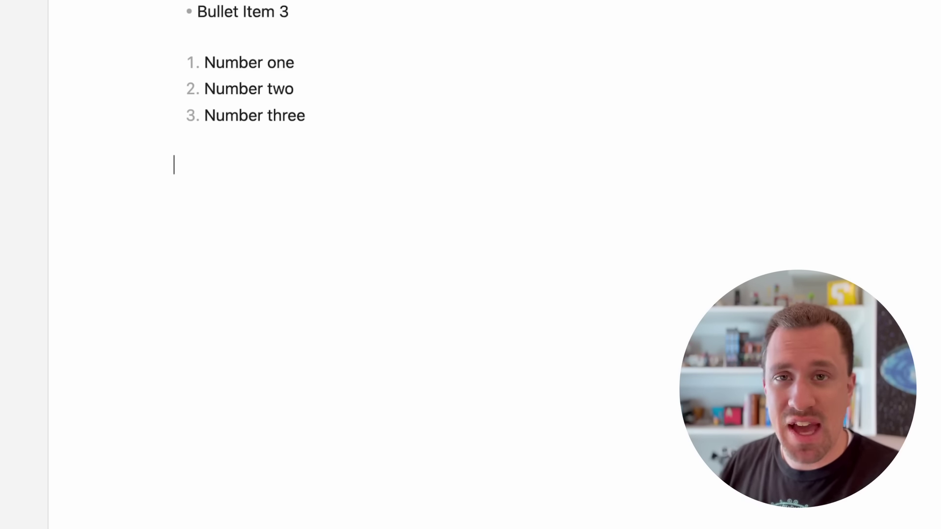
# Insert an internal double-bracket link to a note named "My First Note" below the numbered list, leaving a blank line after it
pyautogui.write('[[')
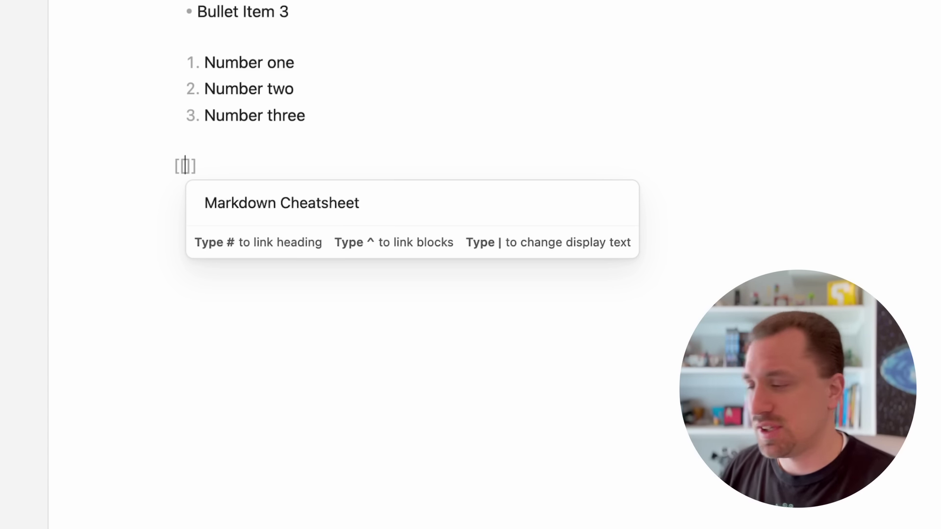
pyautogui.write('My First Note')
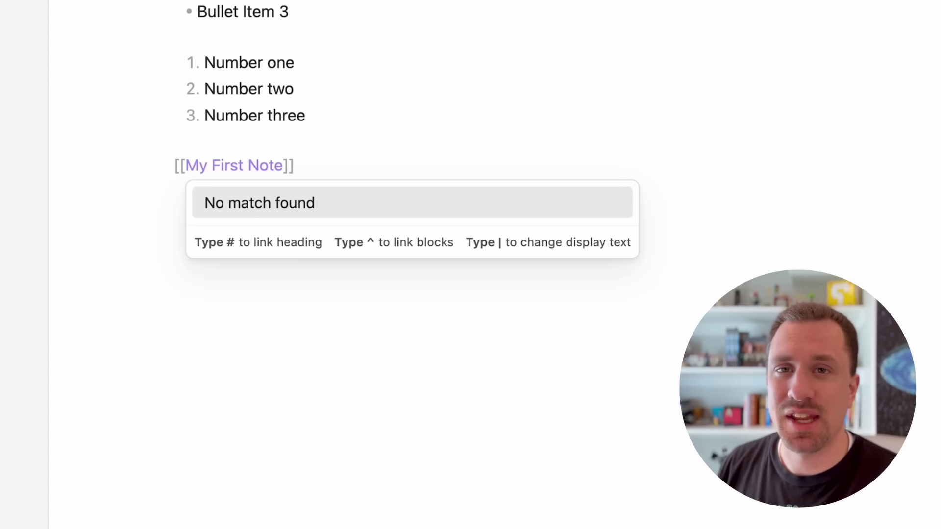
pyautogui.press('Right')
pyautogui.press('Right')
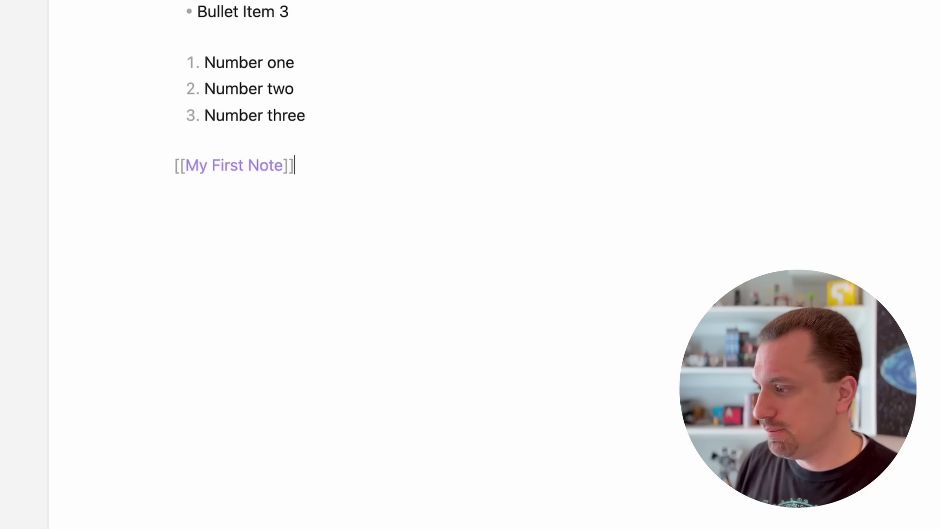
pyautogui.press('Return')
pyautogui.press('Return')
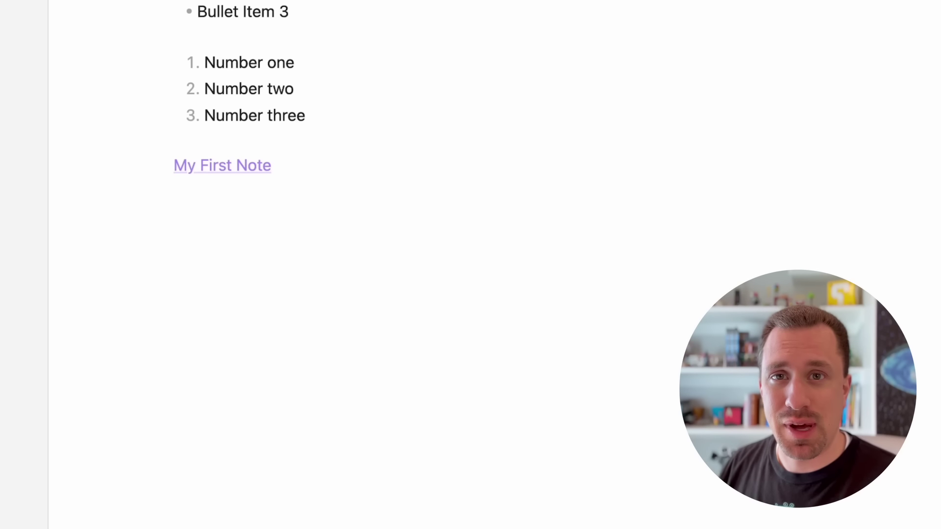
pyautogui.write('[')
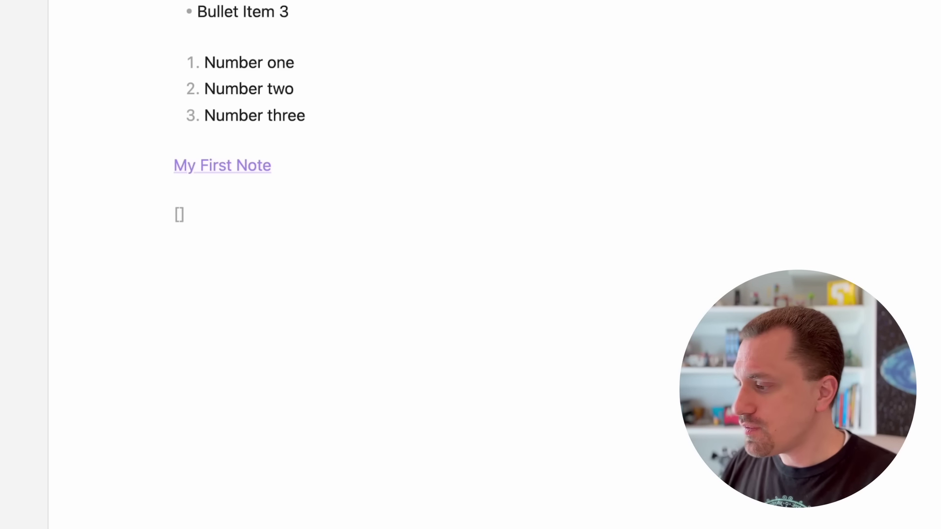
pyautogui.write('Linke Te')
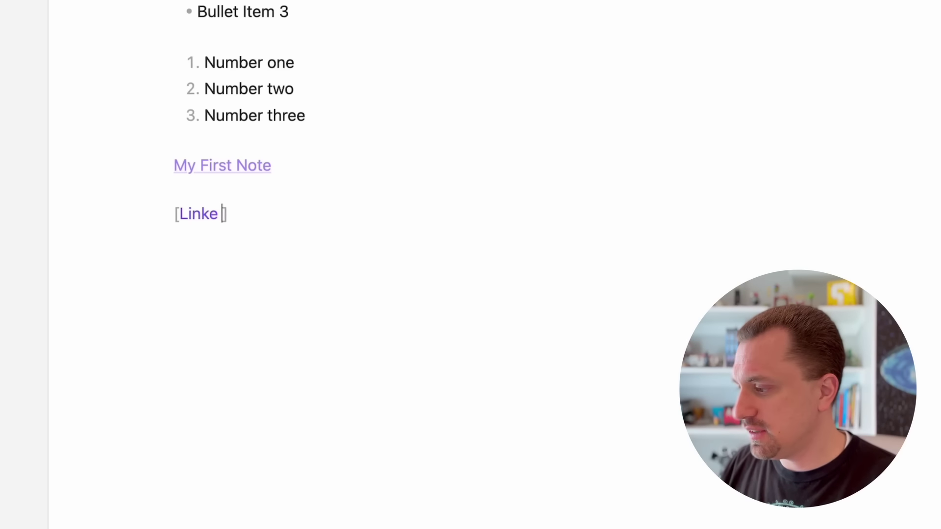
pyautogui.press('BackSpace')
pyautogui.press('BackSpace')
pyautogui.press('BackSpace')
pyautogui.press('BackSpace')
pyautogui.write('Text]')
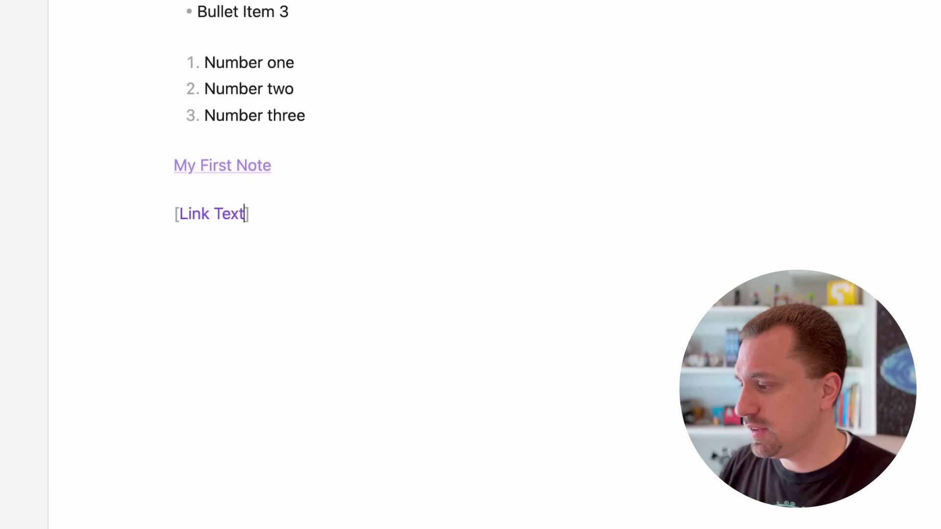
pyautogui.write('(')
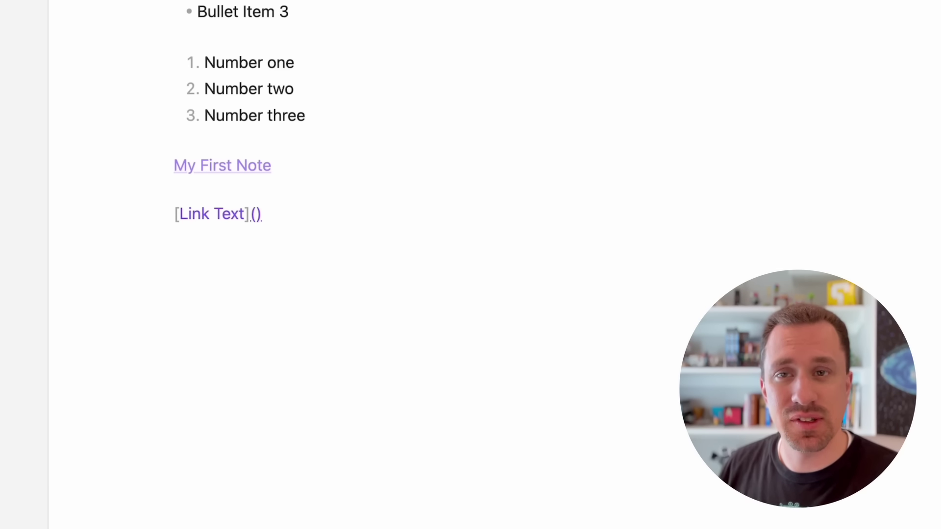
pyautogui.write('https://crea')
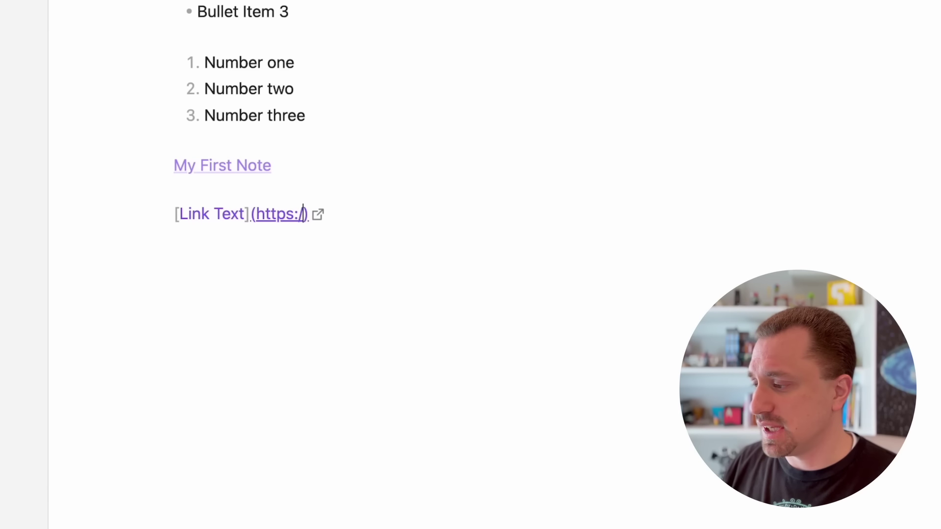
pyautogui.write('devlabs.com')
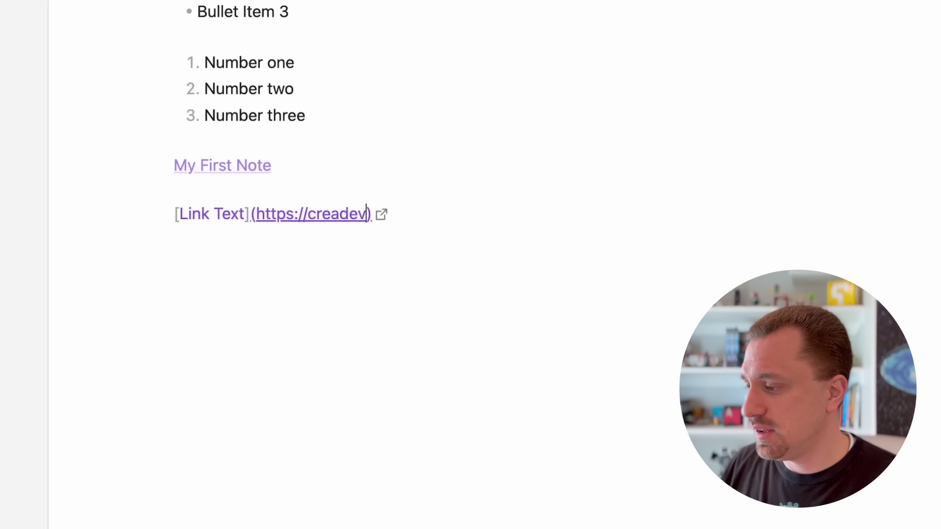
pyautogui.press('Return')
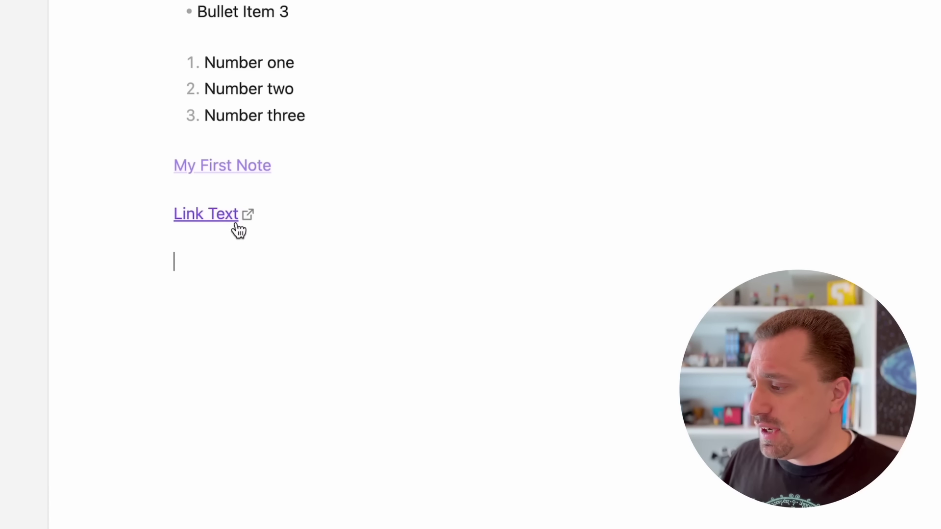
pyautogui.click(221, 225)
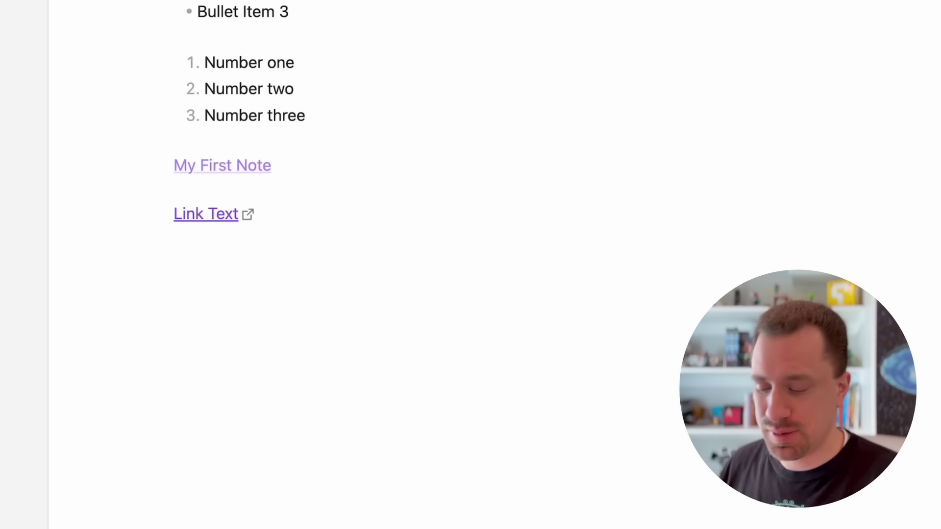
# Add a highlighted line reading "Highlight Text" using double equals signs, leaving a blank line after it
pyautogui.write('==Highlight Text==')
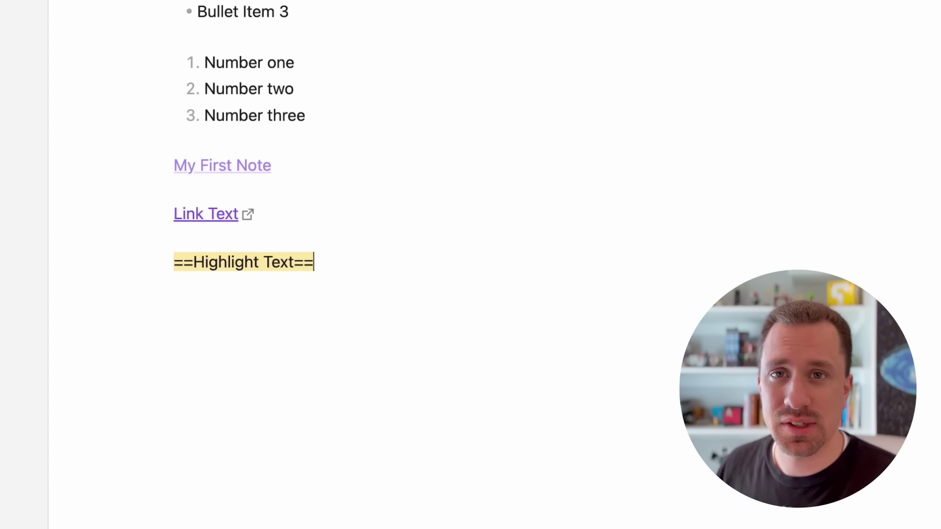
pyautogui.press('Return')
pyautogui.press('Return')
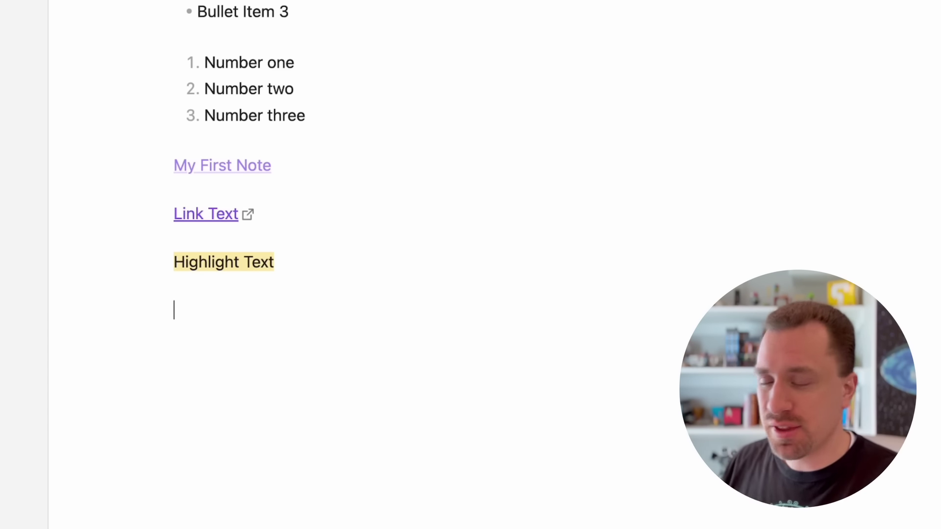
# Add a strikethrough line reading "Strikethrough" using double tildes, leaving a blank line after it
pyautogui.write('~~')
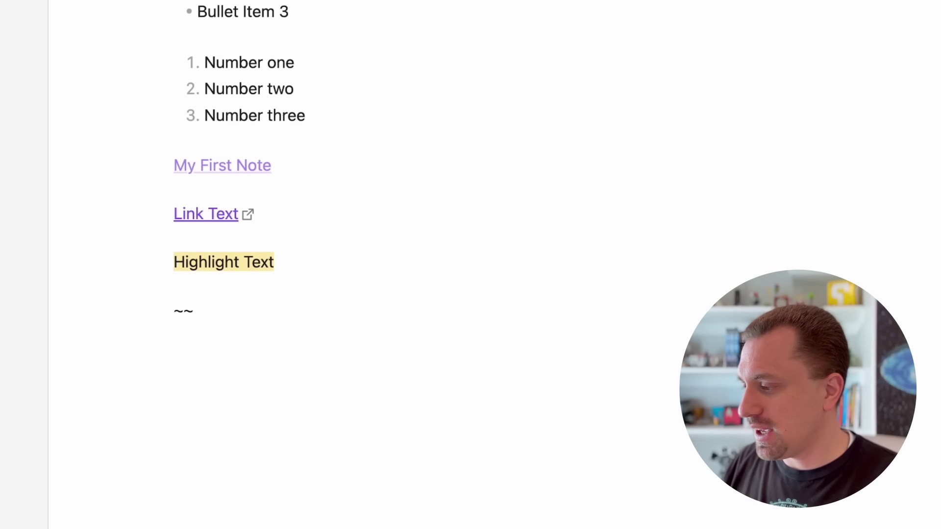
pyautogui.write('Strik')
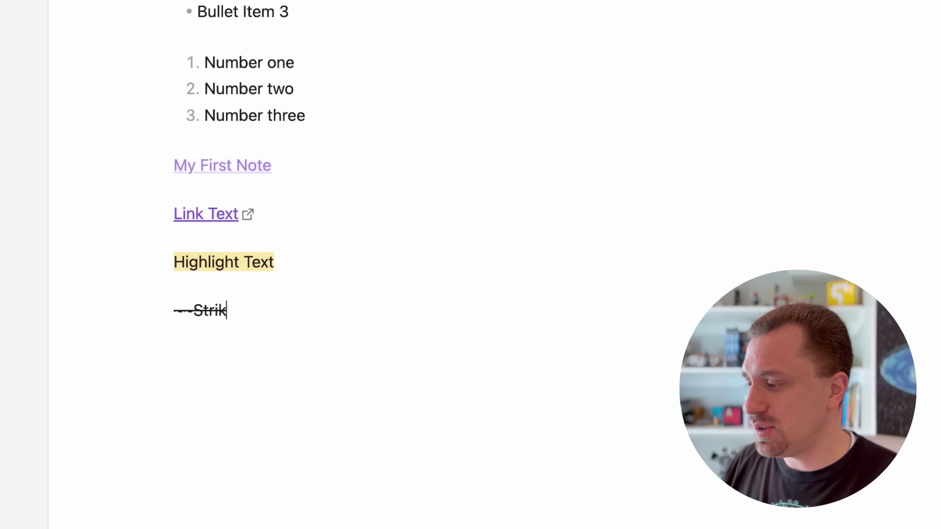
pyautogui.write('ethrough~~')
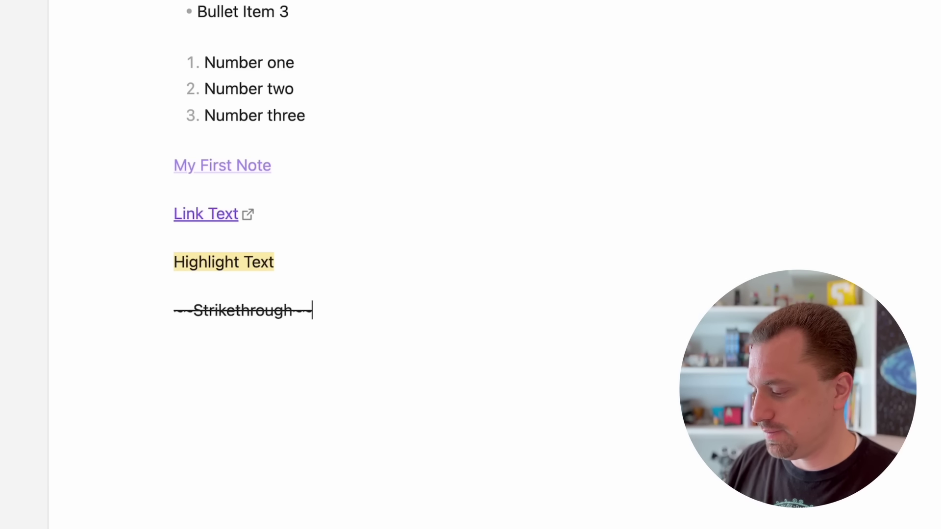
pyautogui.press('Return')
pyautogui.press('Return')
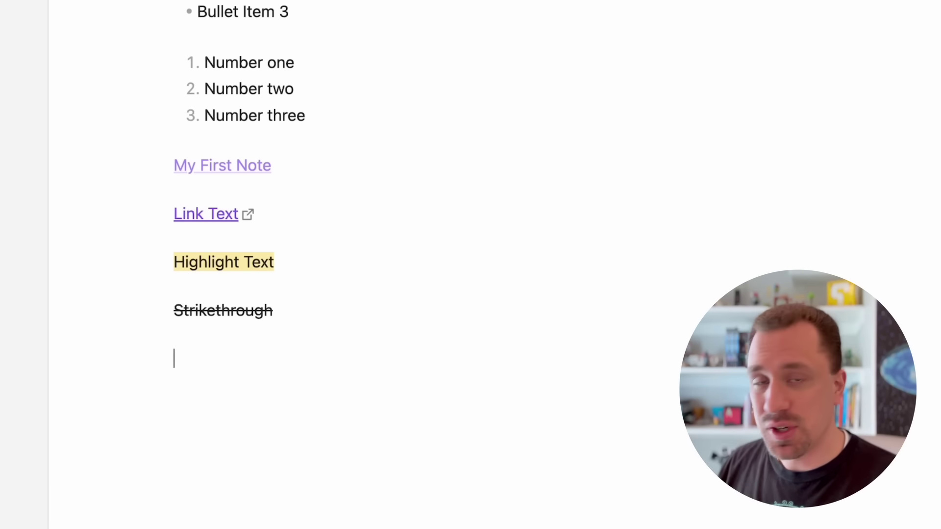
# Add a Markdown task item labelled "Checkbox" below the strikethrough line and mark it as complete
pyautogui.write('- ')
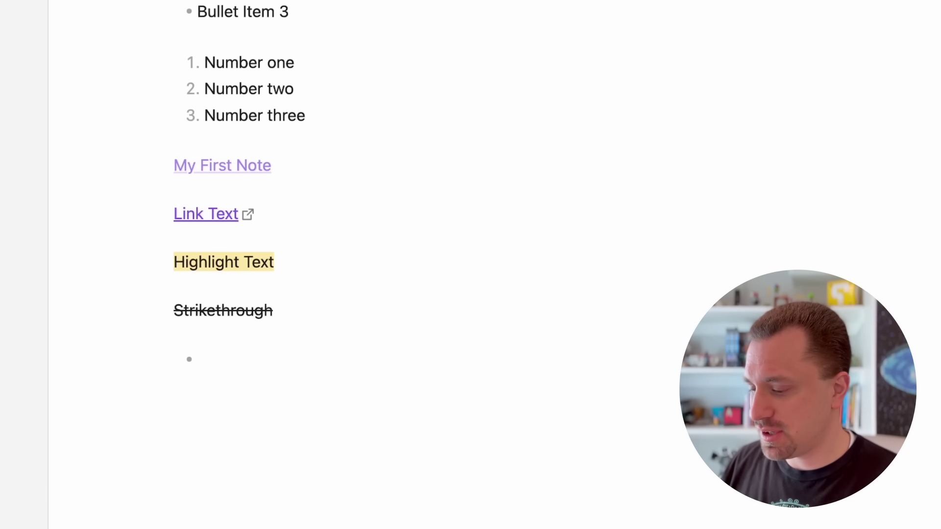
pyautogui.write('[')
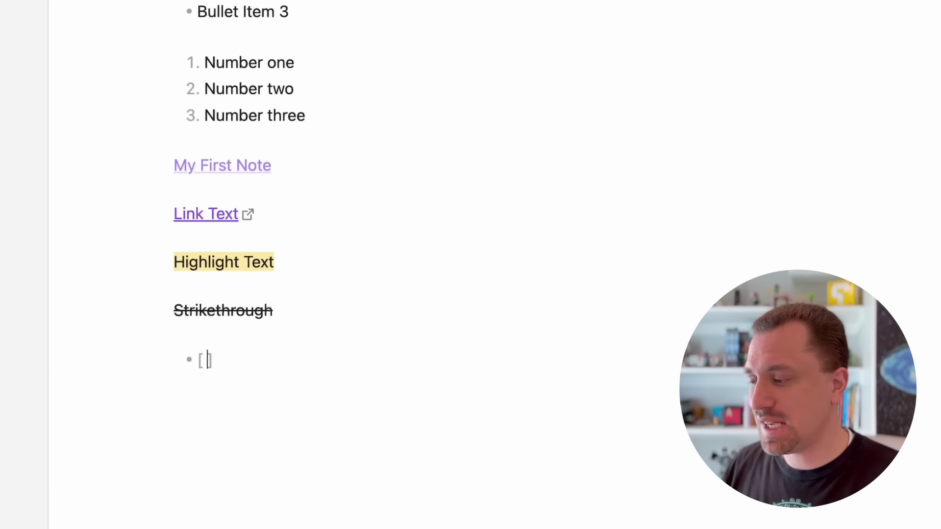
pyautogui.write(' ]')
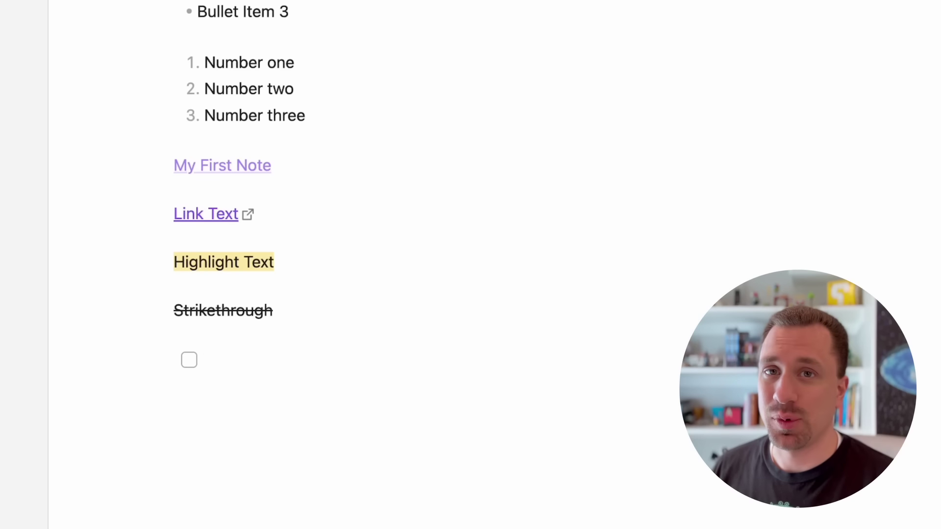
pyautogui.write('Checkbox')
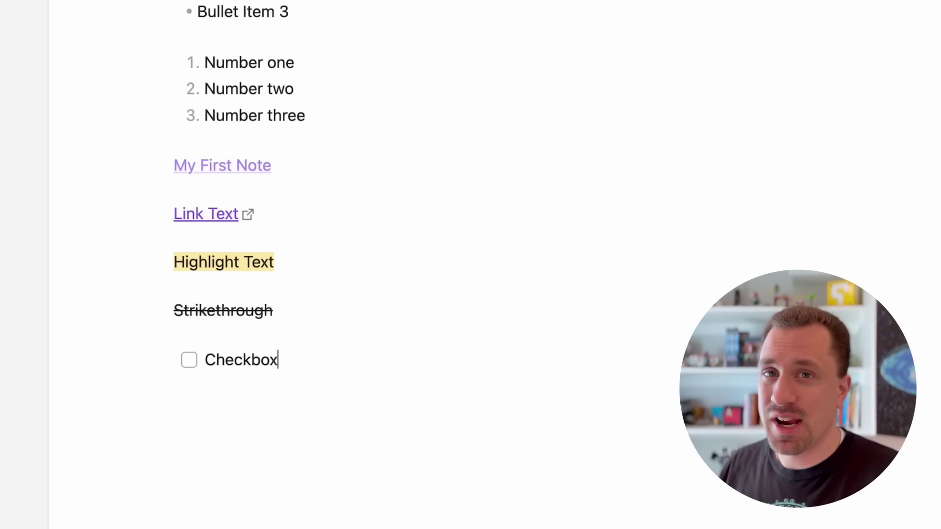
pyautogui.click(188, 360)
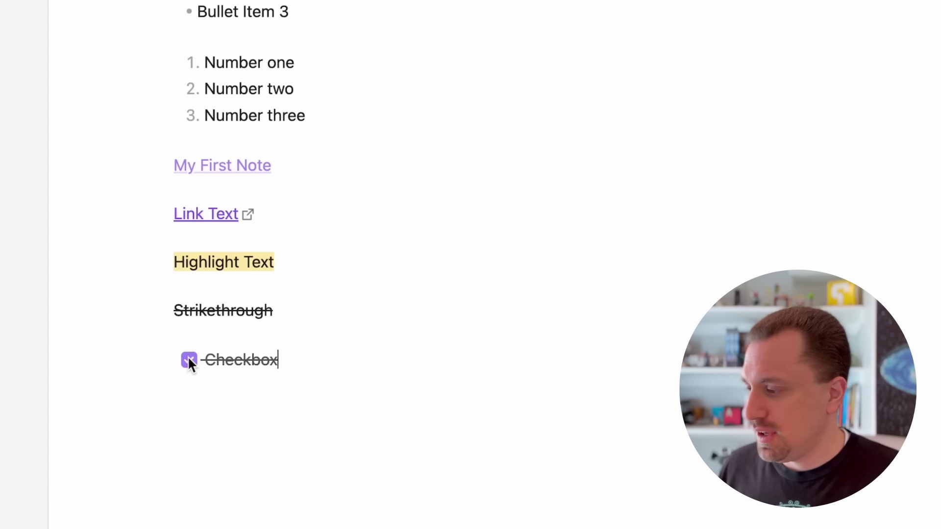
# Reveal the raw Markdown syntax of the completed Checkbox item, and end the task list after it
pyautogui.hotkey('alt', 'Left')
pyautogui.press('Left')
pyautogui.press('Left')
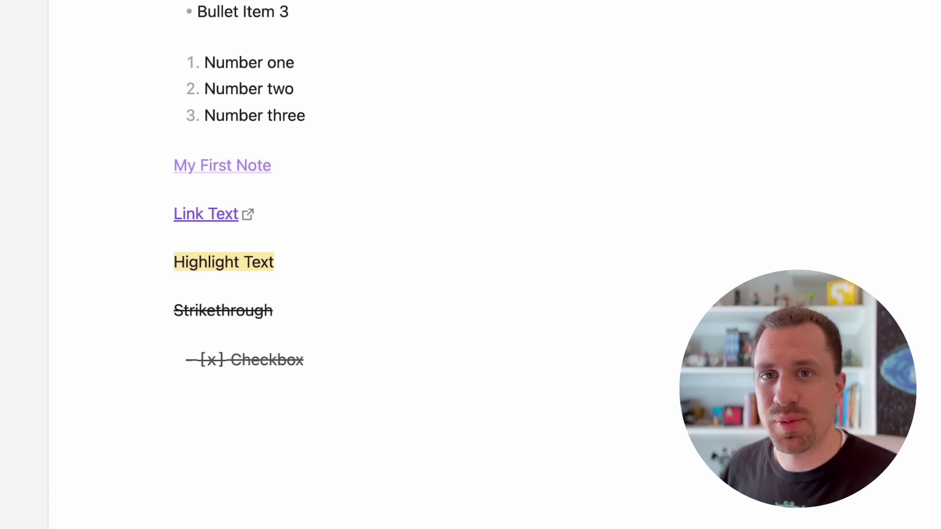
pyautogui.press('super+Right')
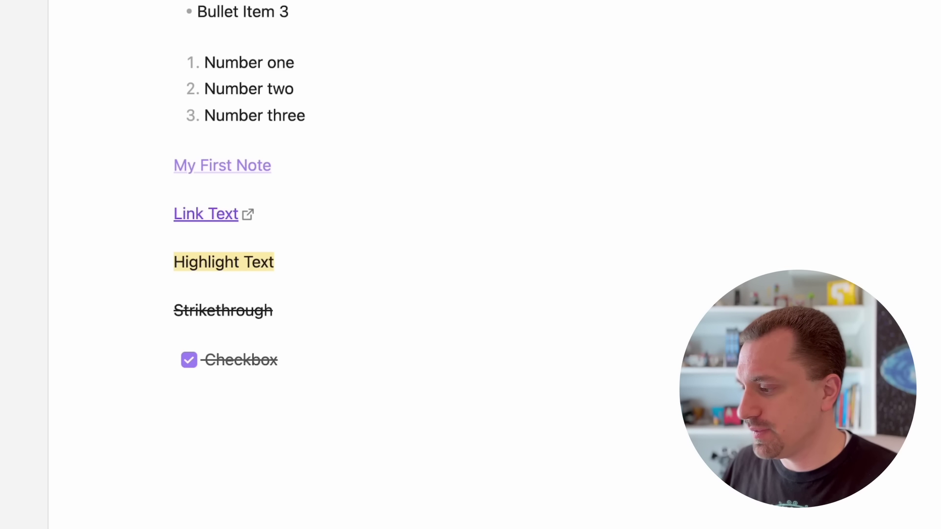
pyautogui.press('Return')
pyautogui.press('Return')
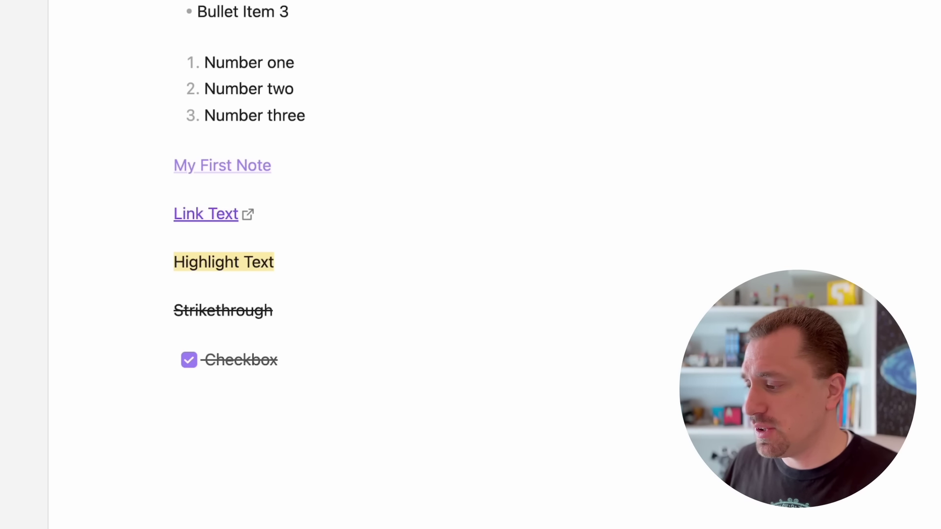
pyautogui.write('- [')
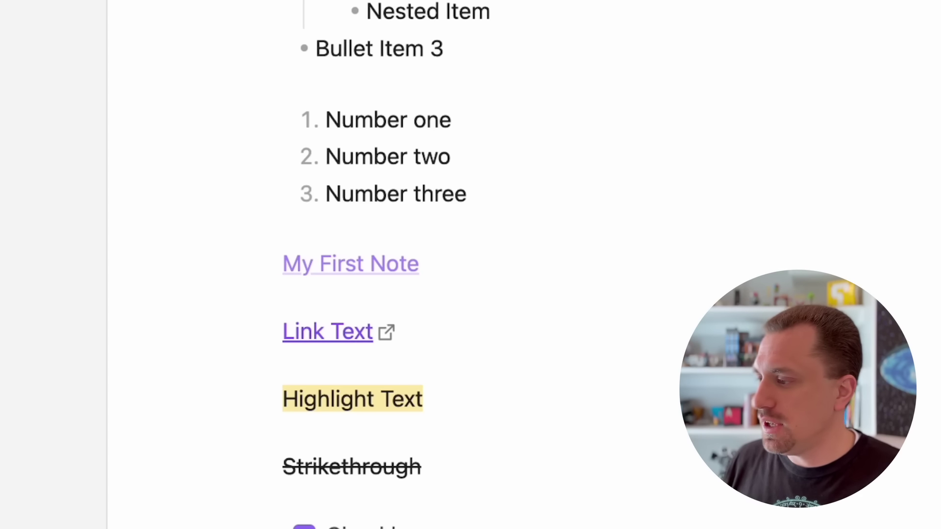
# Open My First Note from its internal link and enter "Hi! I'm the first note ever in this vault." as its body
pyautogui.click(362, 269)
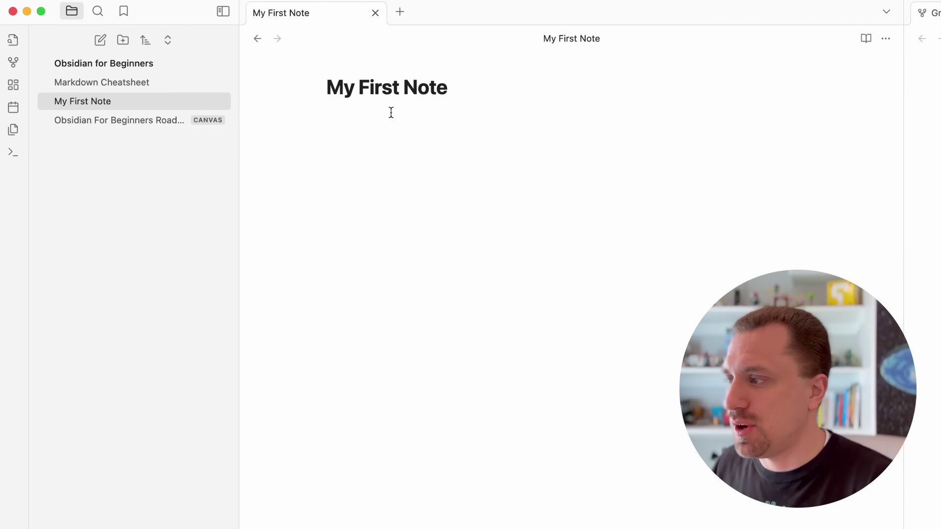
pyautogui.write('Hi!')
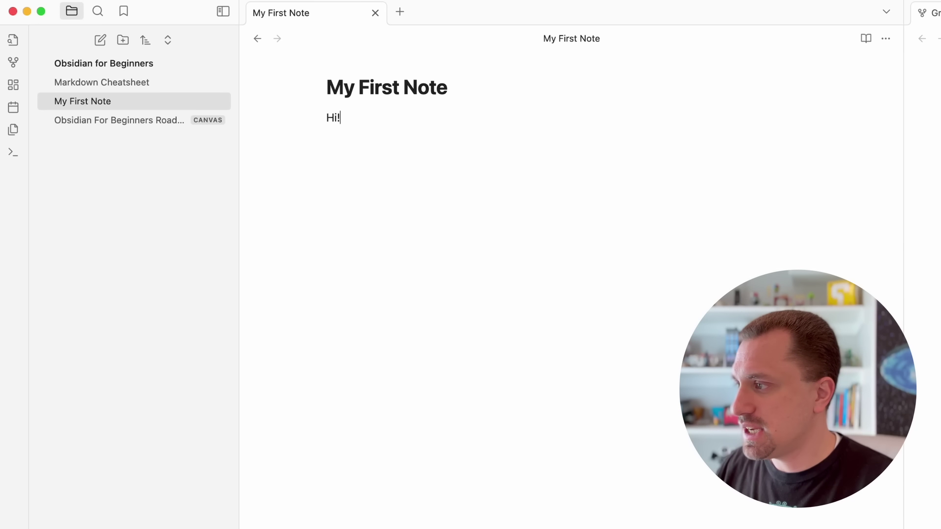
pyautogui.write(" I'm the firs")
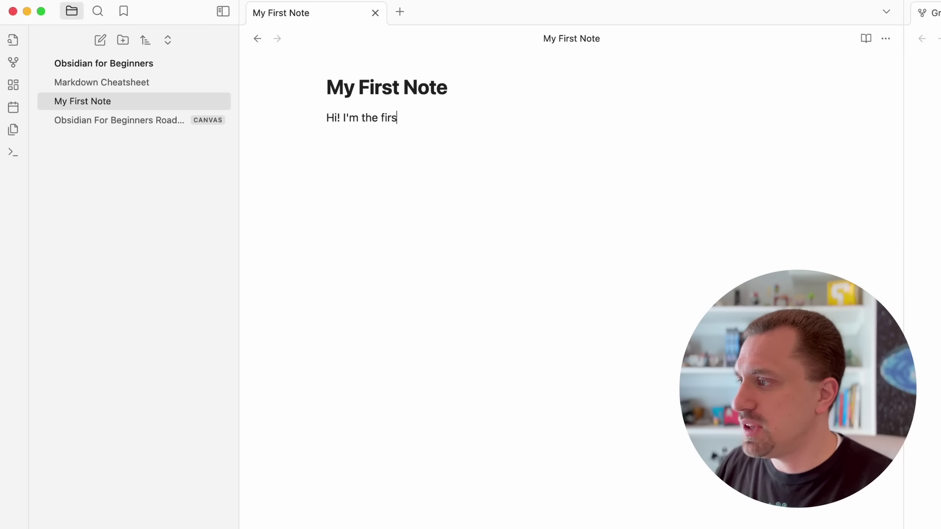
pyautogui.write('t note ever in')
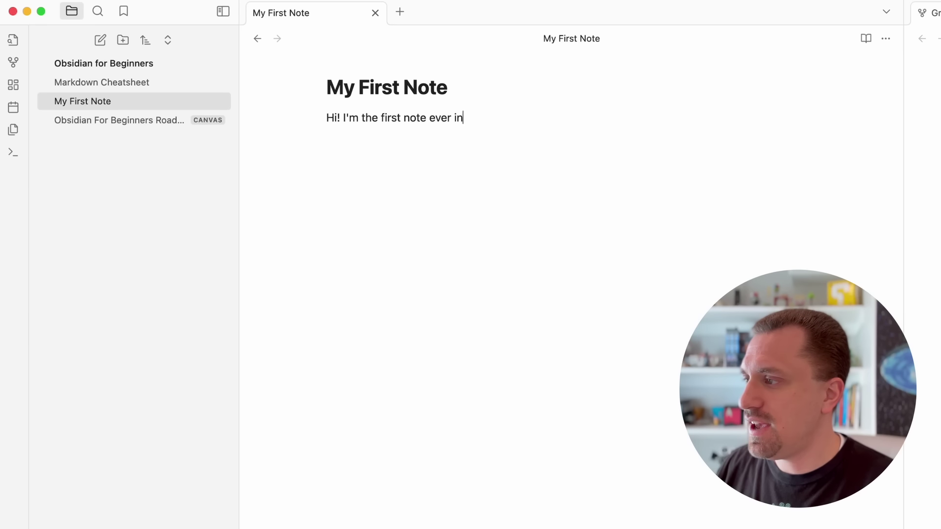
pyautogui.write(' this valu')
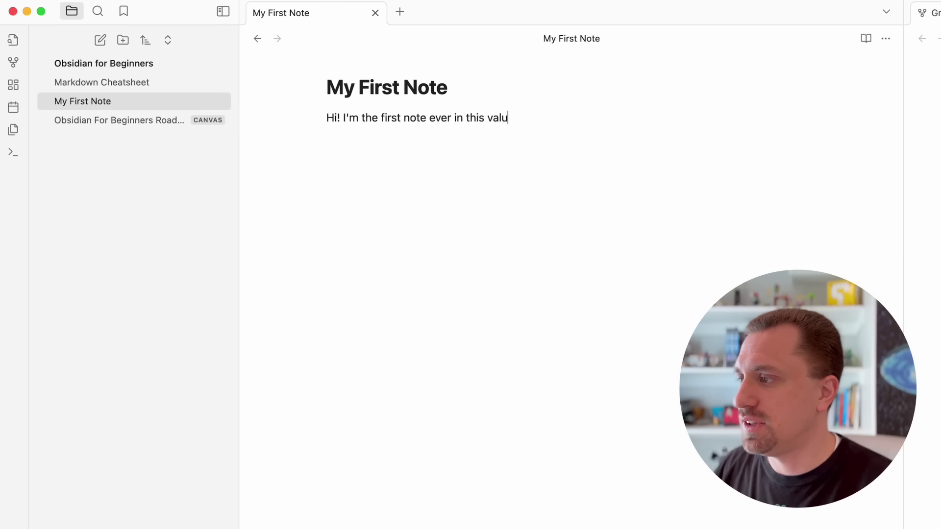
pyautogui.press('BackSpace')
pyautogui.press('BackSpace')
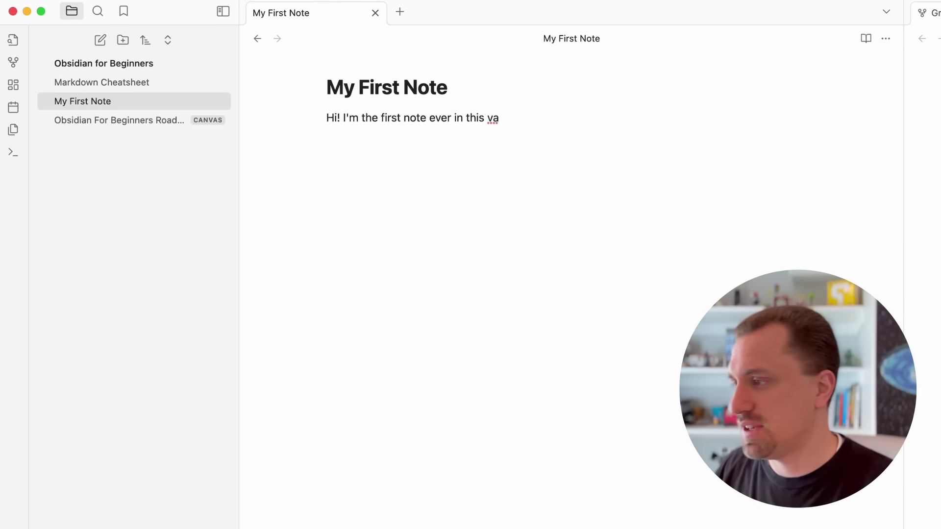
pyautogui.write('ult.')
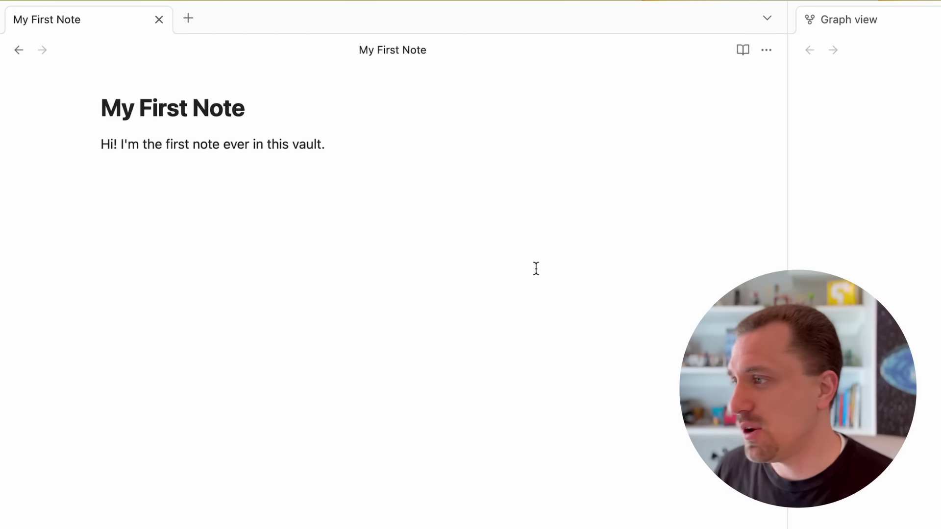
# View the backlinks in document for My First Note
pyautogui.click(766, 50)
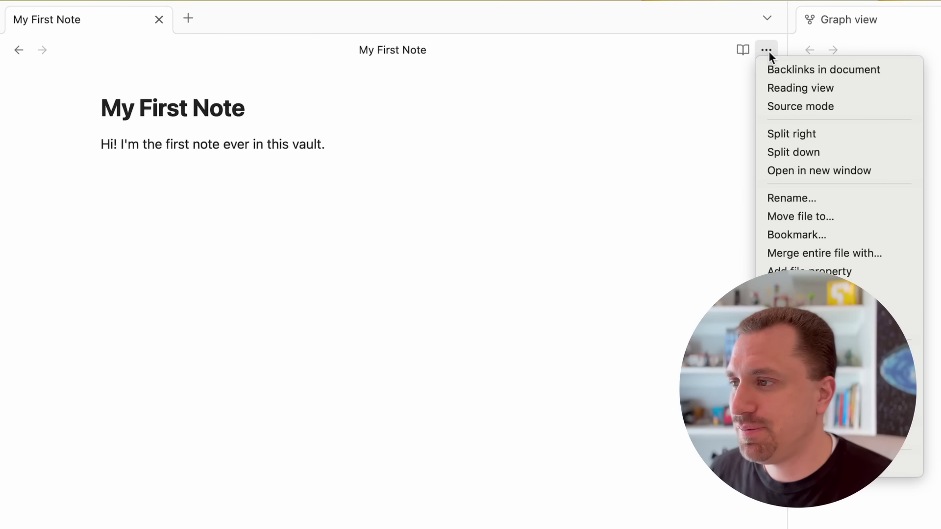
pyautogui.click(788, 70)
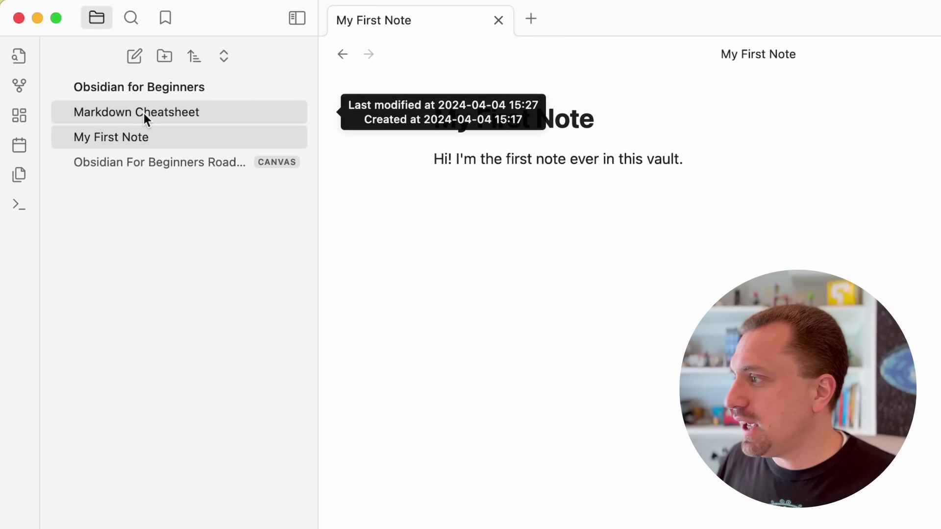
# Create a new note in the vault and title it "Another note"
pyautogui.click(138, 57)
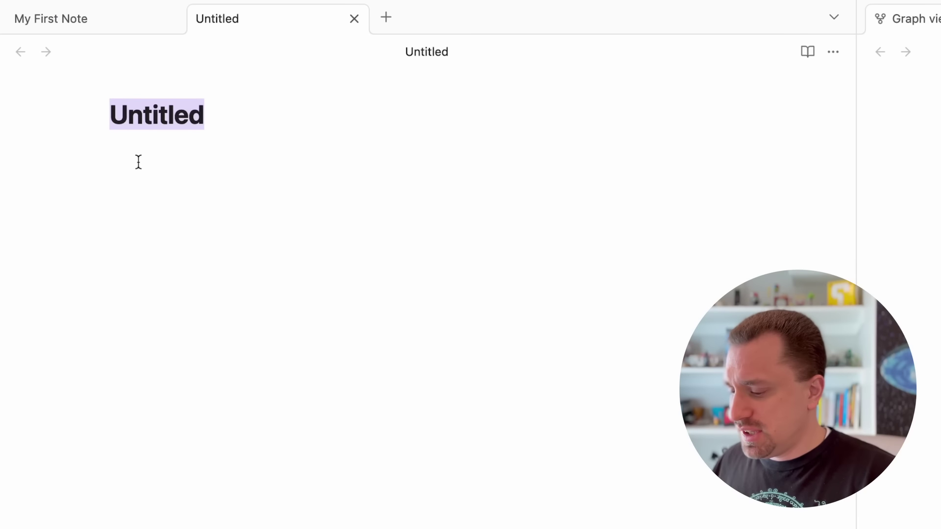
pyautogui.press('BackSpace')
pyautogui.write('Another note')
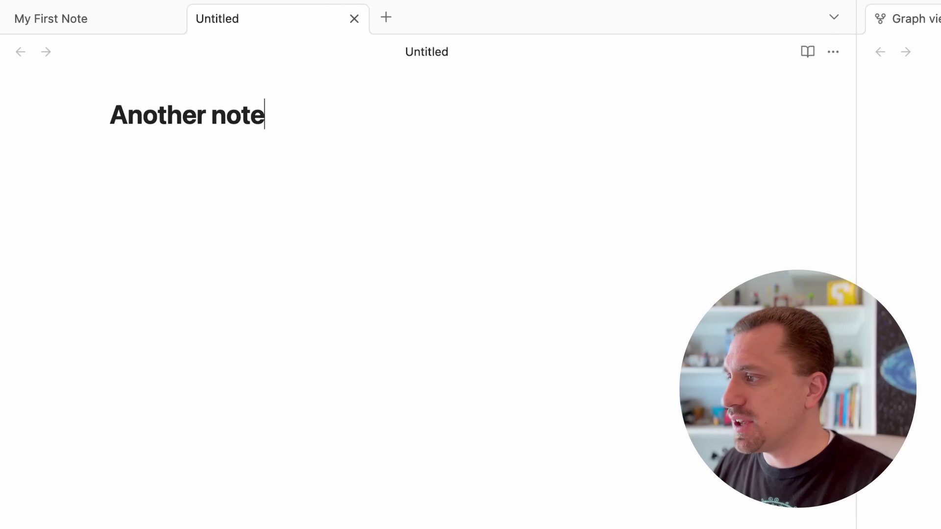
pyautogui.press('Return')
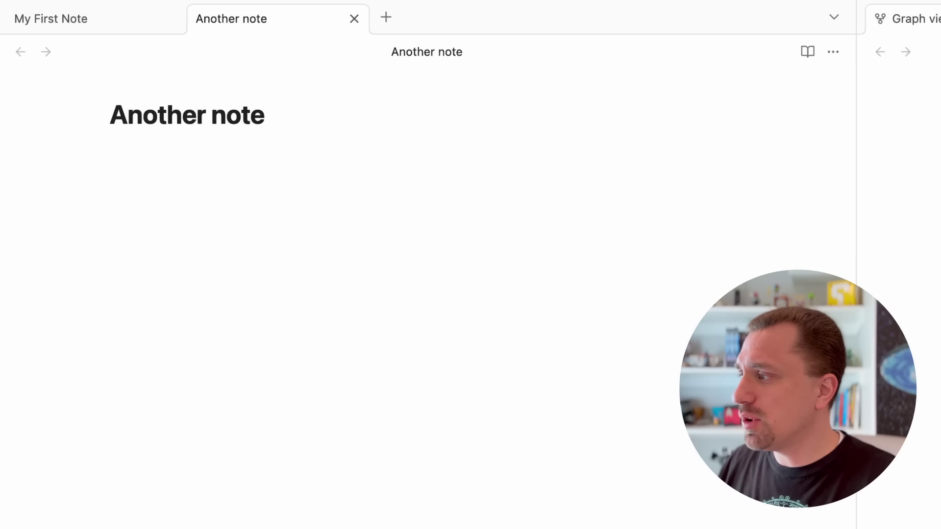
# Enter "My First Note" in the body of Another note, and convert that unlinked mention into a link from My First Note
pyautogui.write('My First')
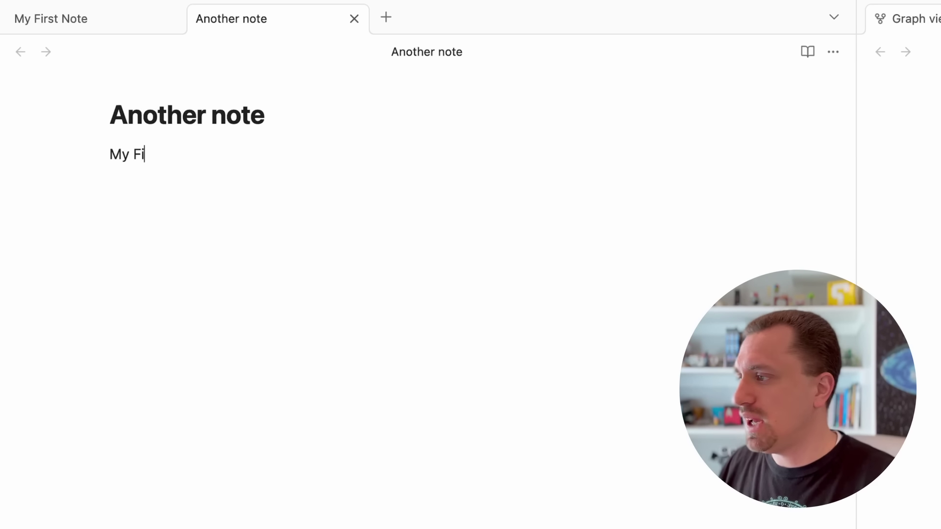
pyautogui.write(' Note')
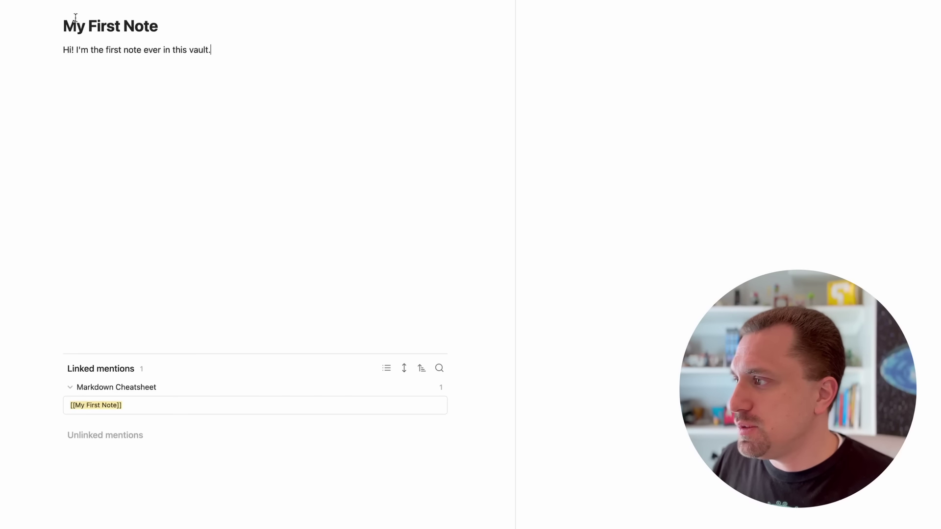
pyautogui.click(111, 439)
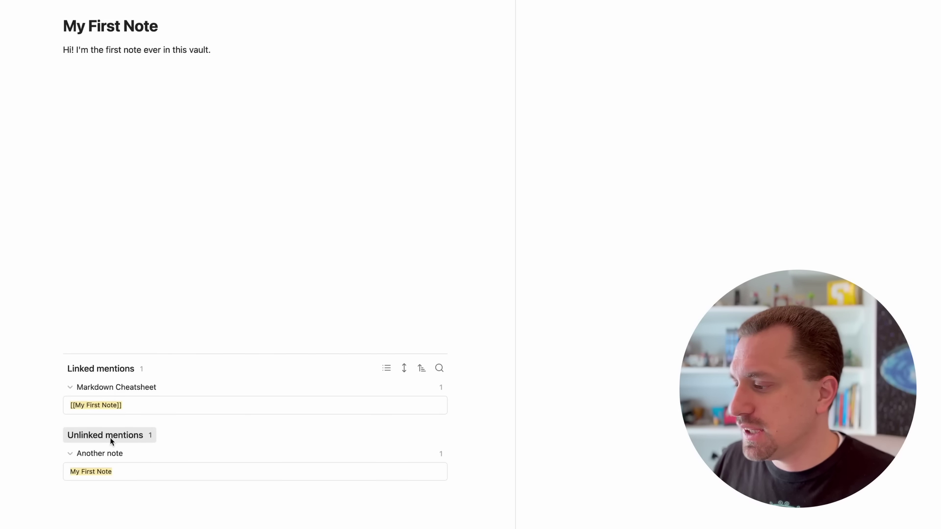
pyautogui.moveTo(134, 479)
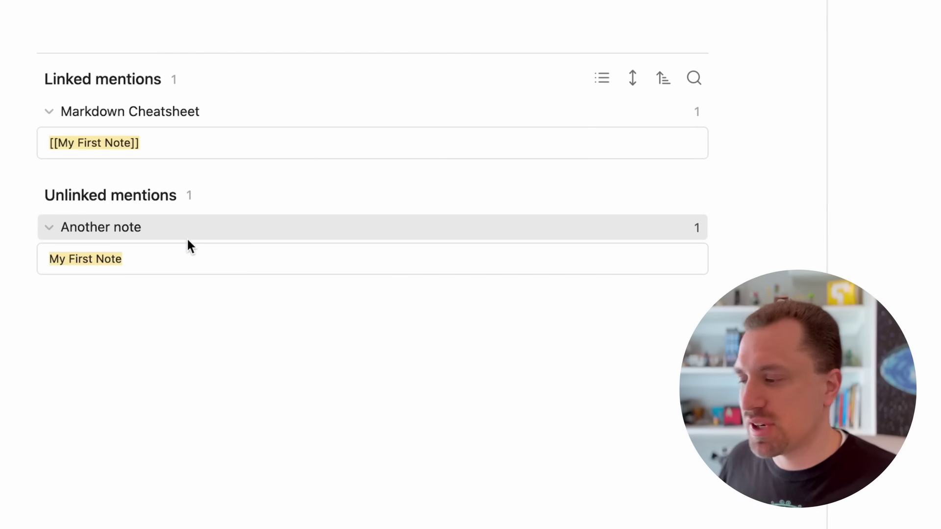
pyautogui.moveTo(191, 267)
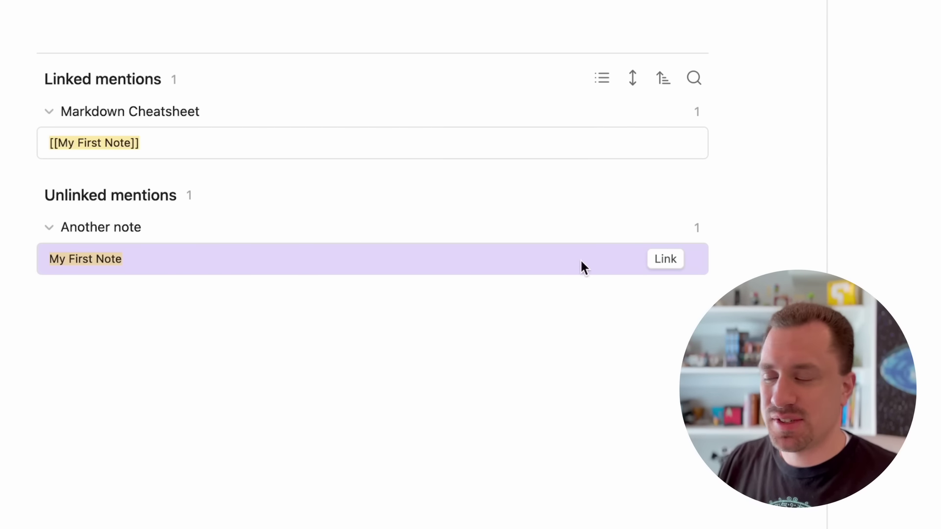
pyautogui.click(669, 259)
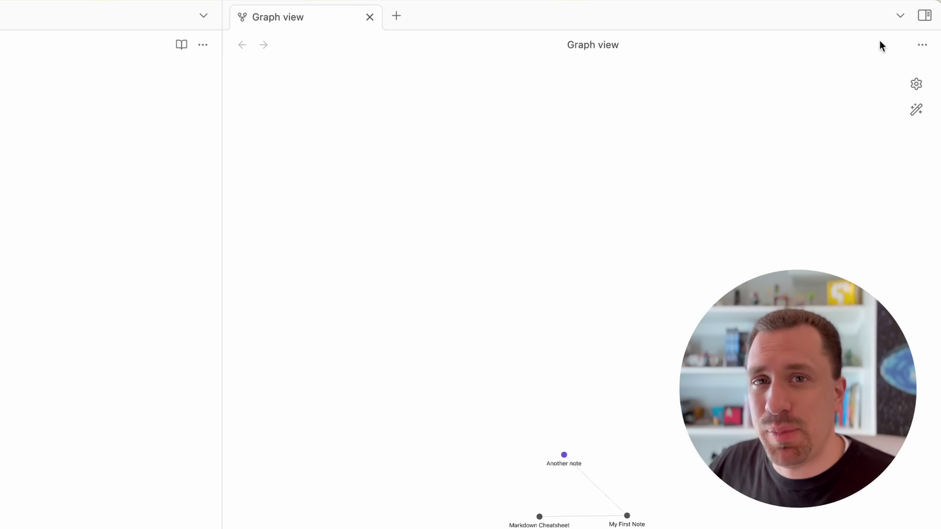
# View the outgoing links and the backlinks of Another note in the sidebar
pyautogui.click(923, 17)
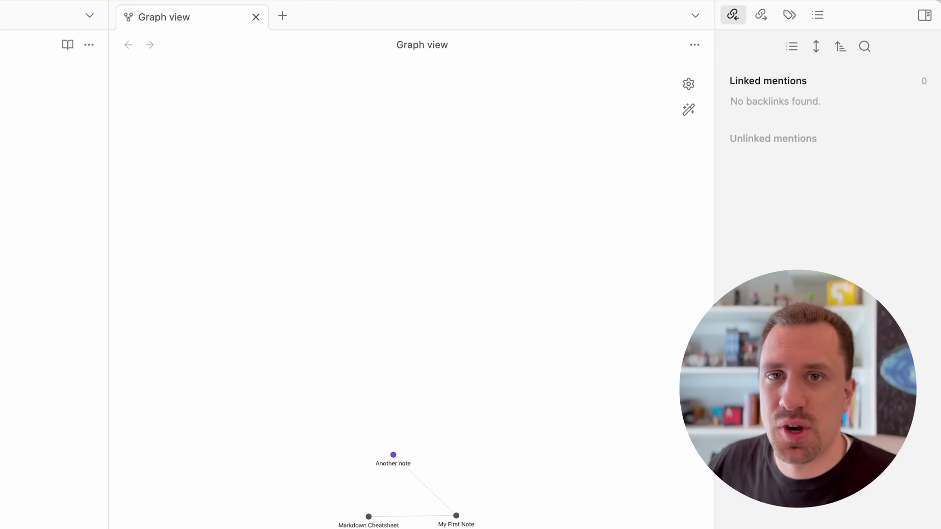
pyautogui.click(762, 14)
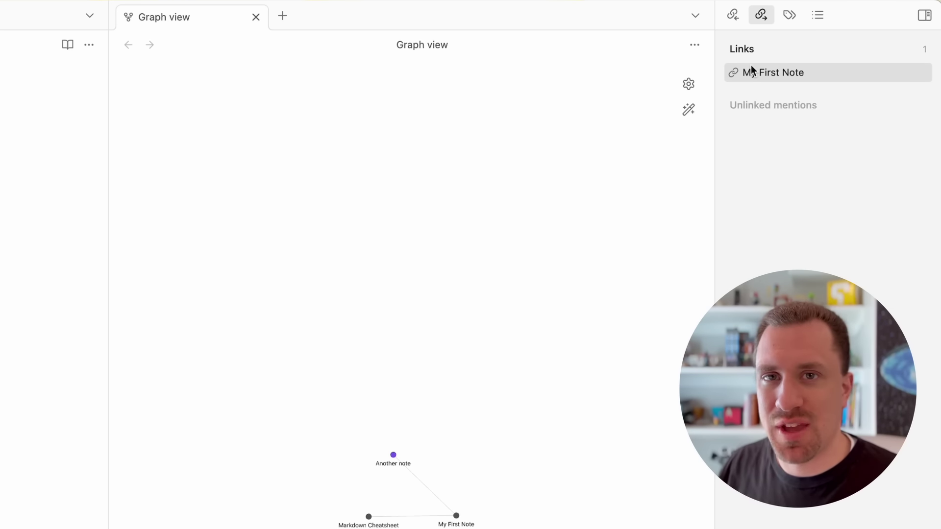
pyautogui.click(733, 15)
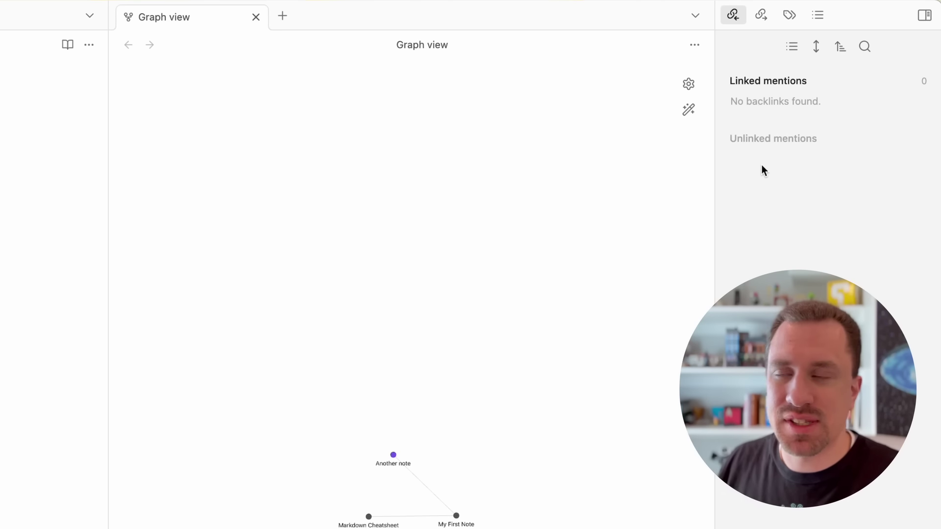
pyautogui.click(1, 98)
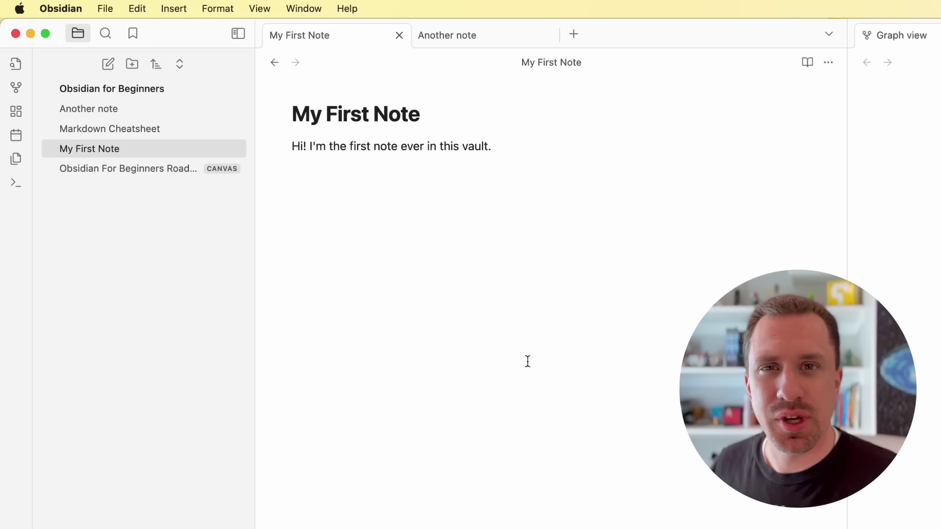
# Create a new note in the vault and title it "Productivity Lessons from Harry Potter"
pyautogui.click(113, 68)
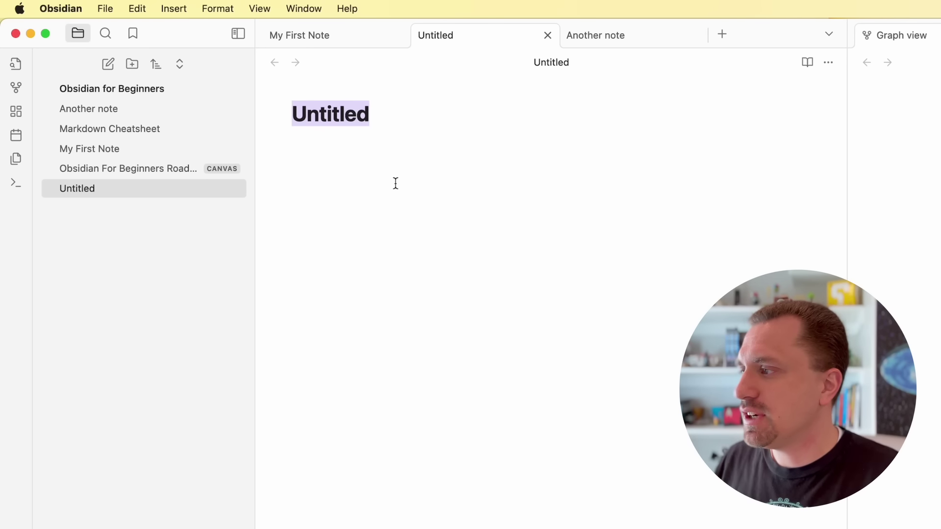
pyautogui.write('Productiv')
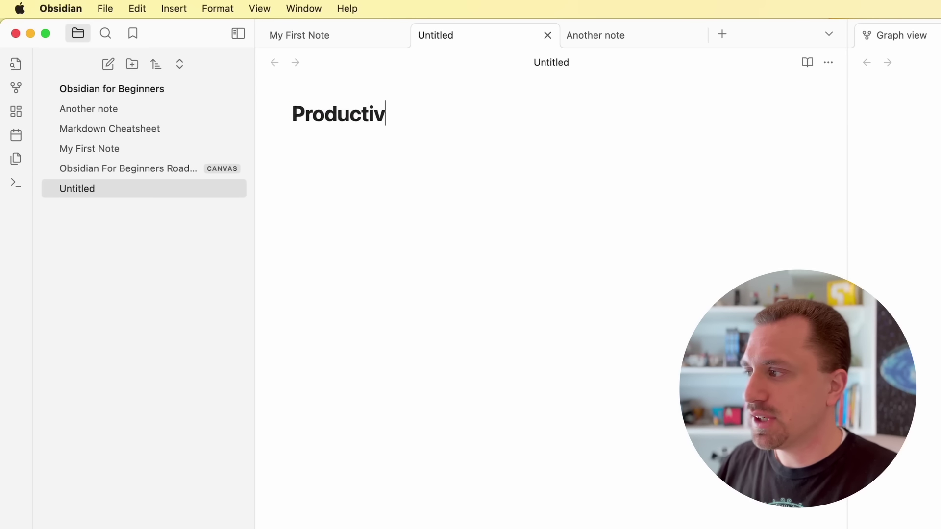
pyautogui.write('ity Lessons fr')
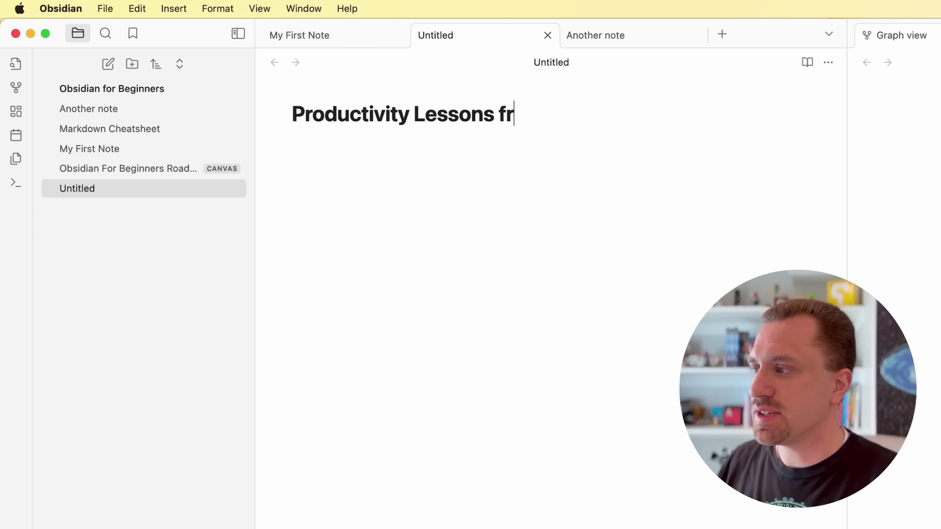
pyautogui.write('om Harry Potter')
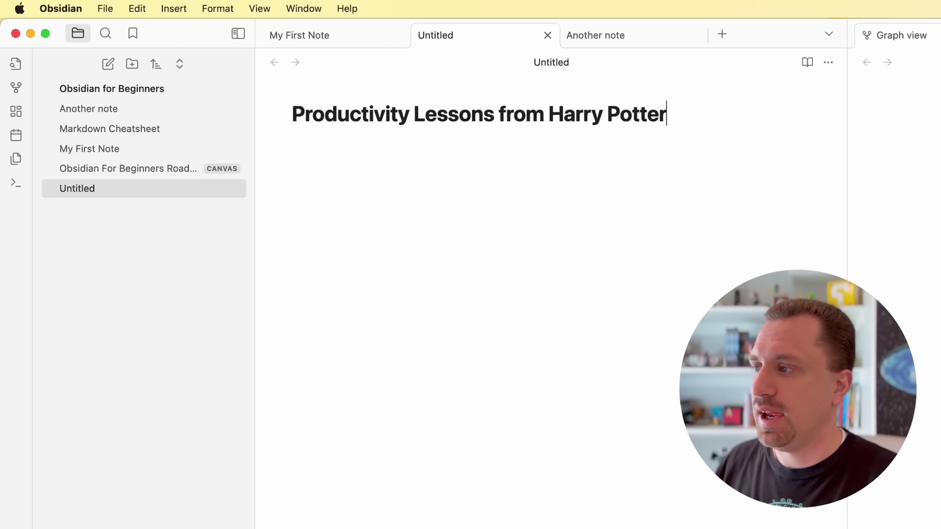
pyautogui.press('Return')
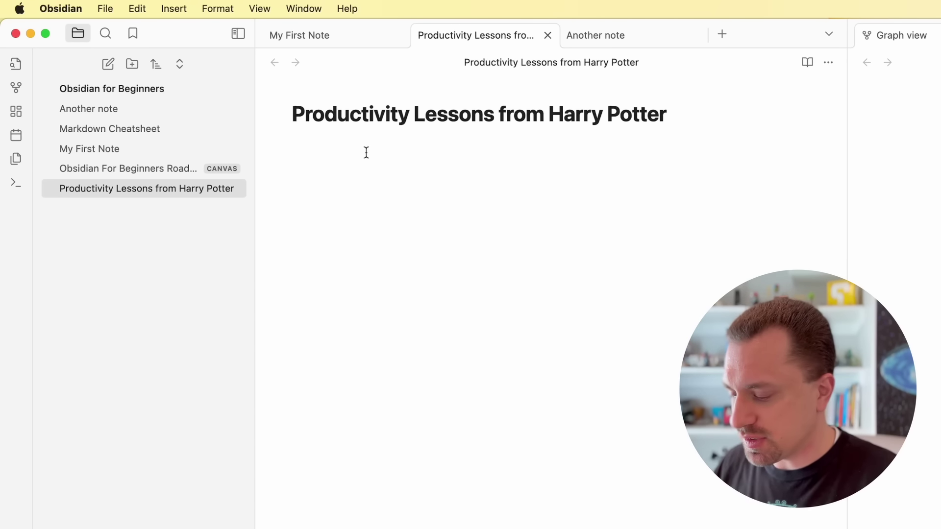
# Enter "Dumbledore has a device called a Pensieve, which allows him to store his excess thoughts." as the note's first paragraph
pyautogui.write('Dumb')
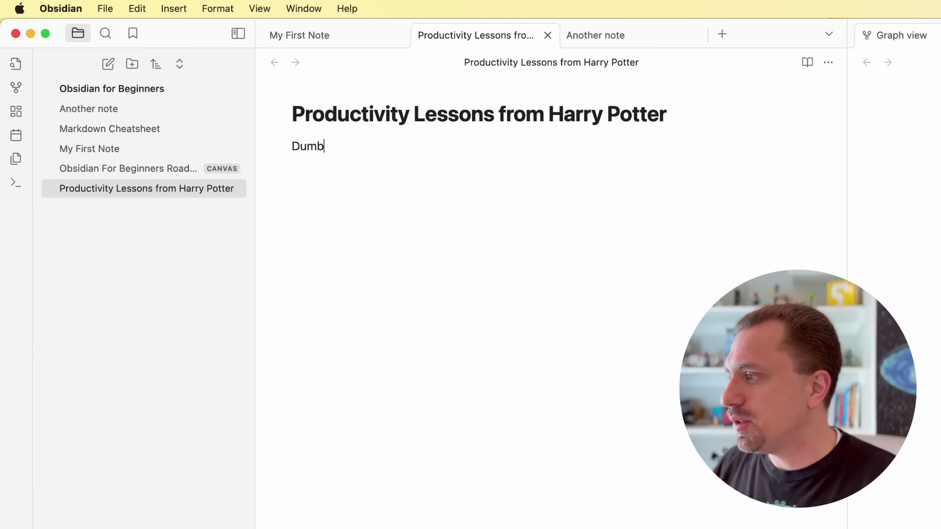
pyautogui.write('ledore has a ')
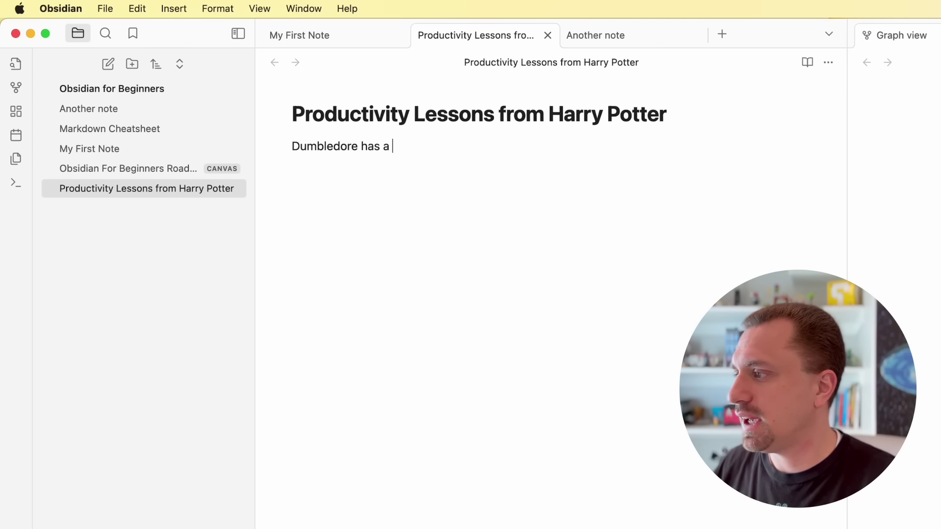
pyautogui.write('device calle')
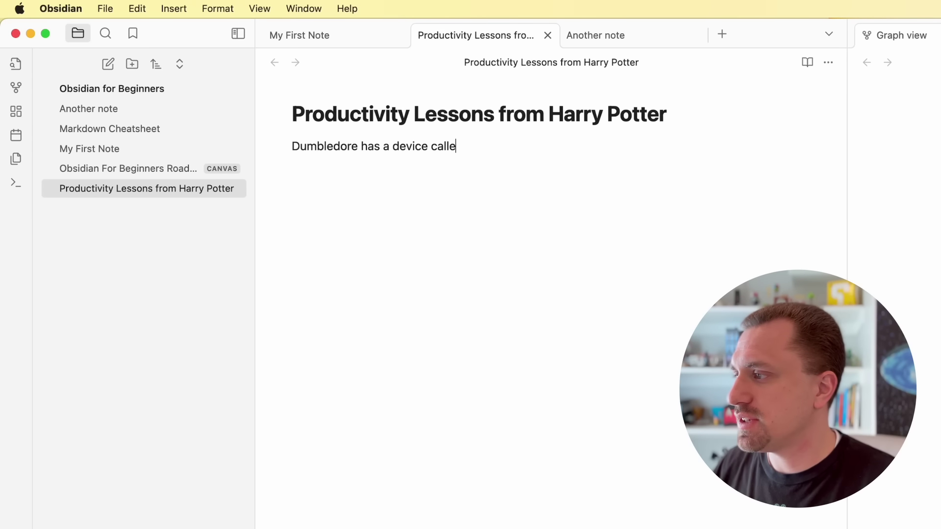
pyautogui.write('d a Pensieve')
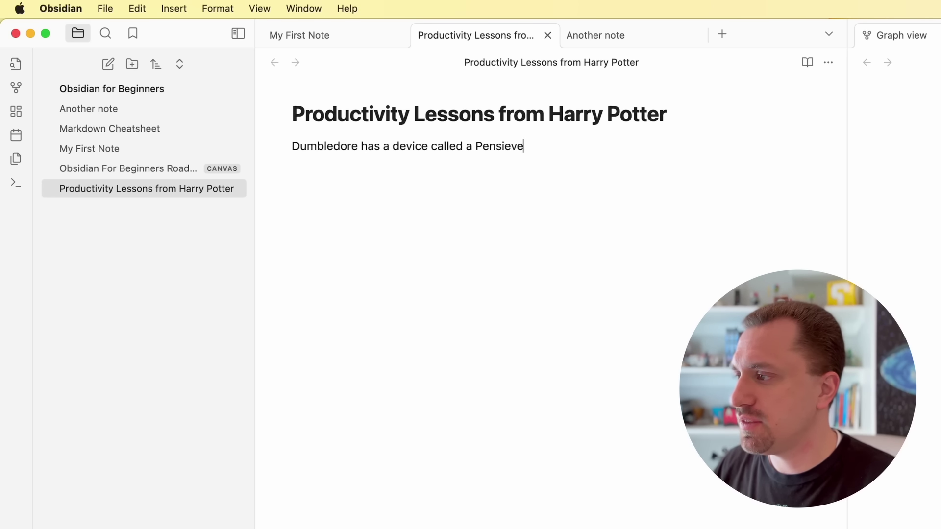
pyautogui.write(', which allows')
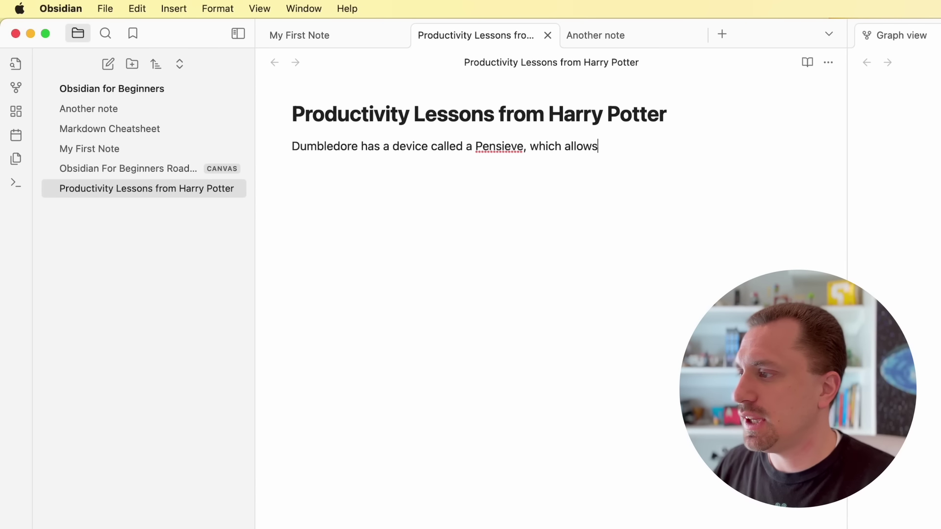
pyautogui.write(' him to store his ')
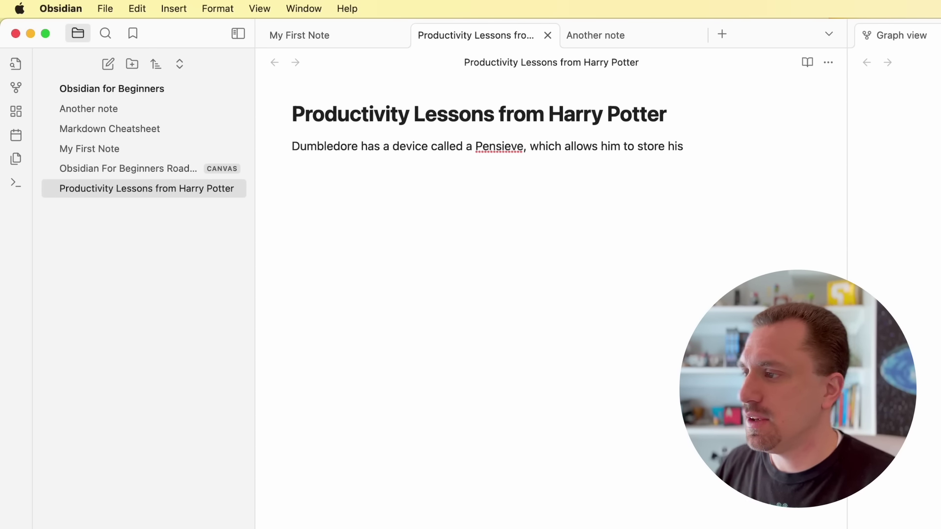
pyautogui.write('excess thoughts.')
pyautogui.press('Return')
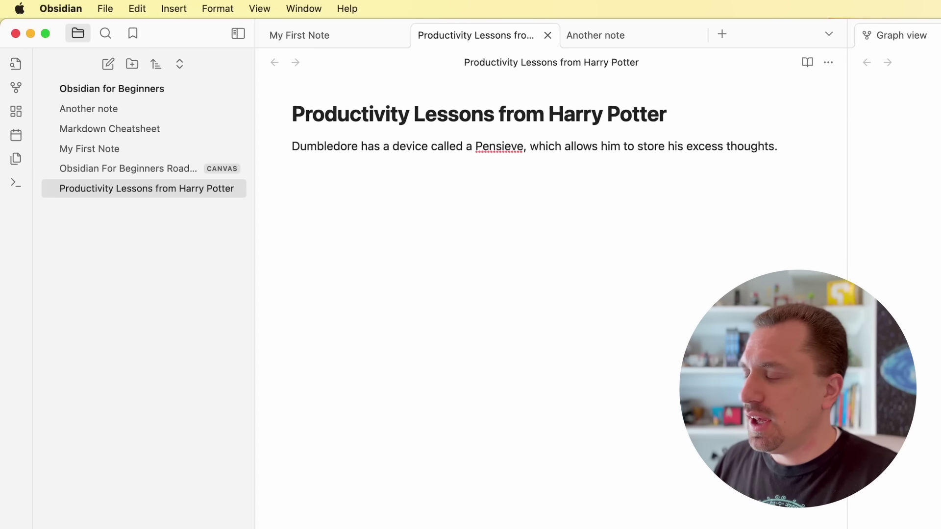
# Add a second paragraph reading "Obsidian is like a Pensieve in that in helps me store my excess thoughts."
pyautogui.write('Obs')
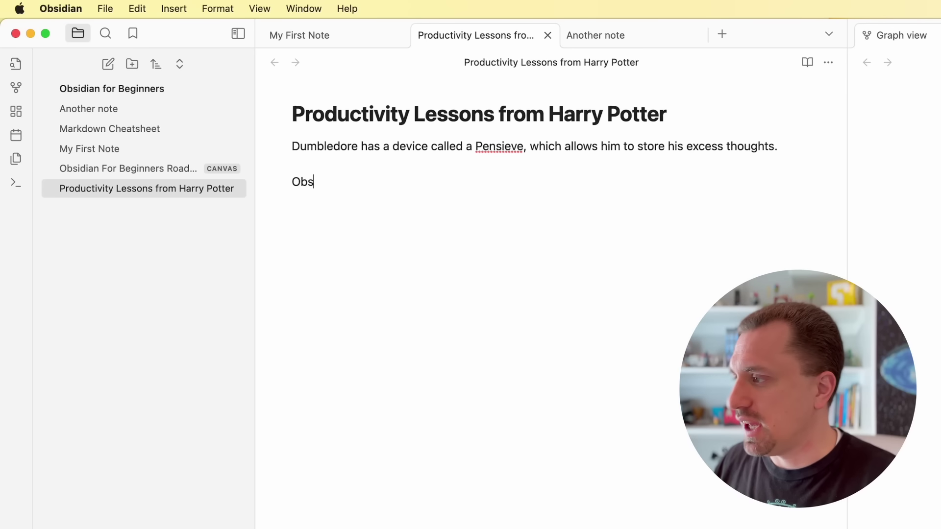
pyautogui.write('idian is like a Pensieve')
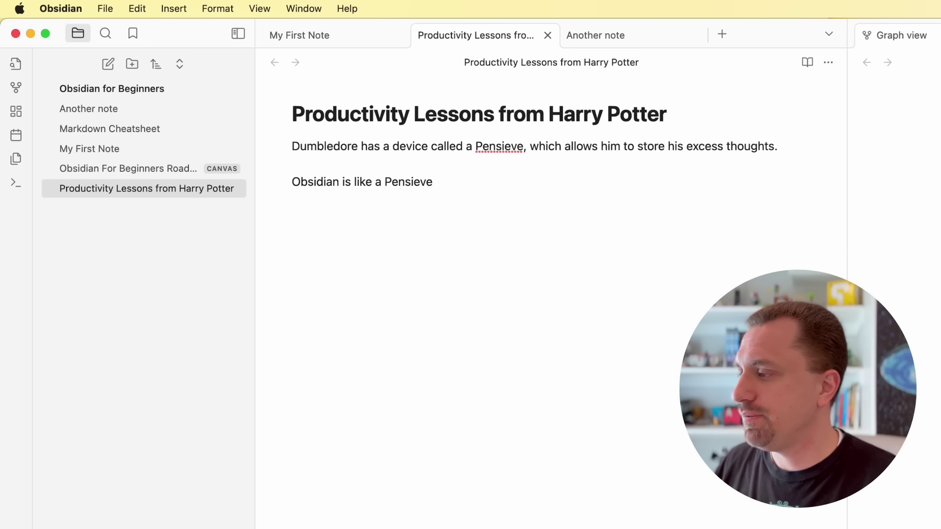
pyautogui.write(' in that in hel')
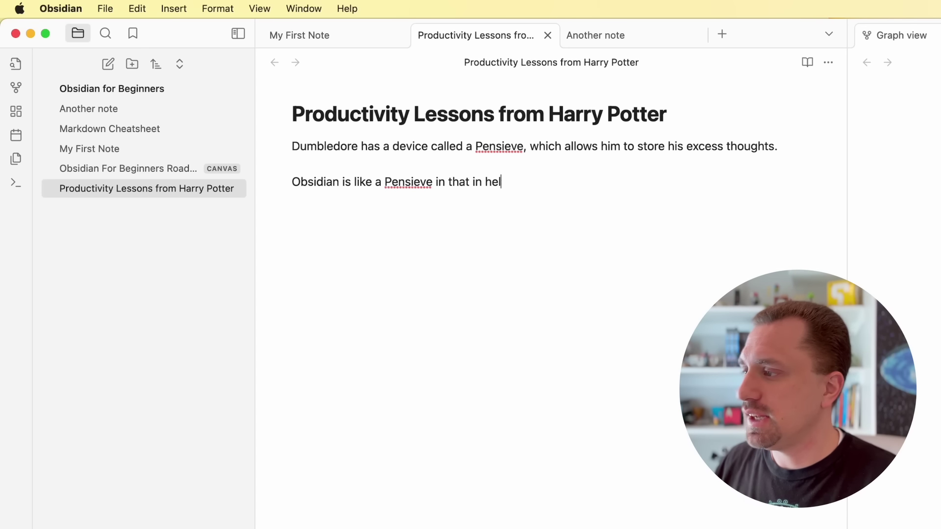
pyautogui.write('ps me st')
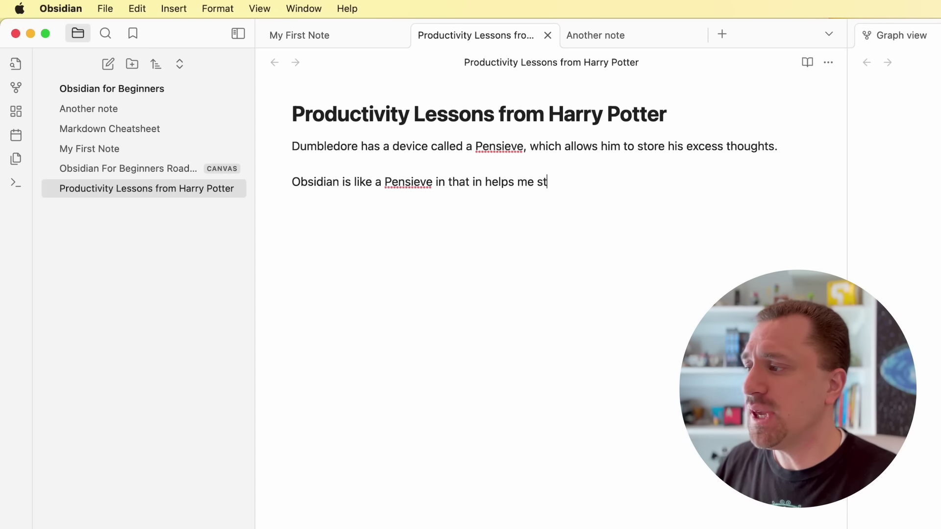
pyautogui.write('ore my ')
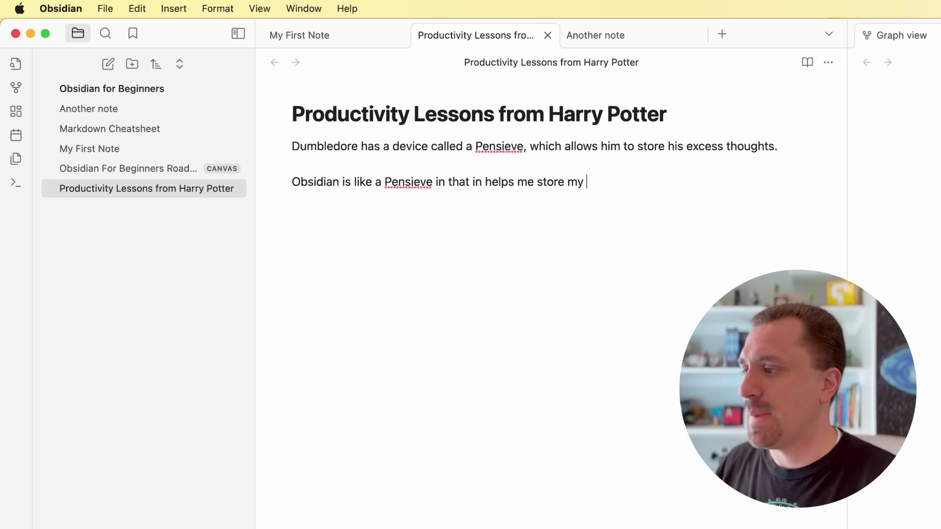
pyautogui.write('excess thoughts.')
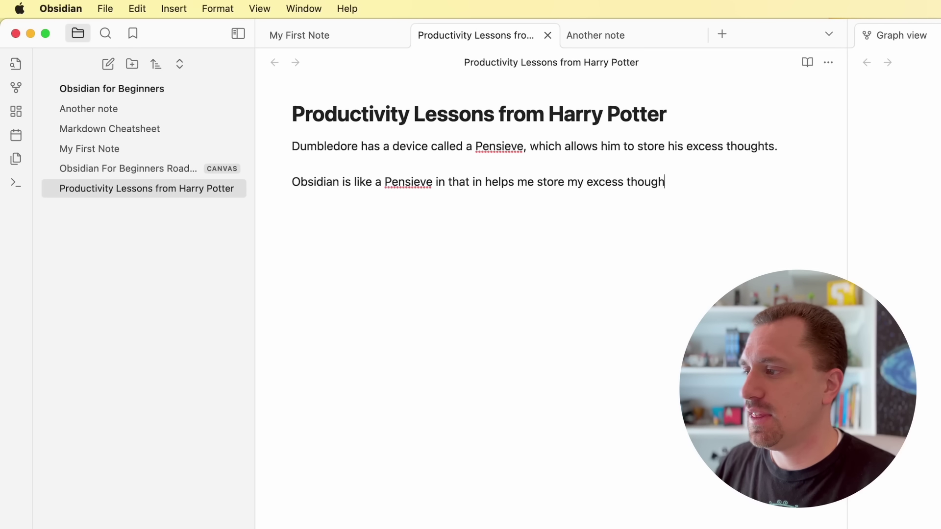
# Italicize the word "me" in the second paragraph
pyautogui.hotkey('alt', 'Left')
pyautogui.hotkey('alt', 'Left')
pyautogui.hotkey('alt', 'Left')
pyautogui.hotkey('alt', 'Left')
pyautogui.hotkey('alt', 'Left')
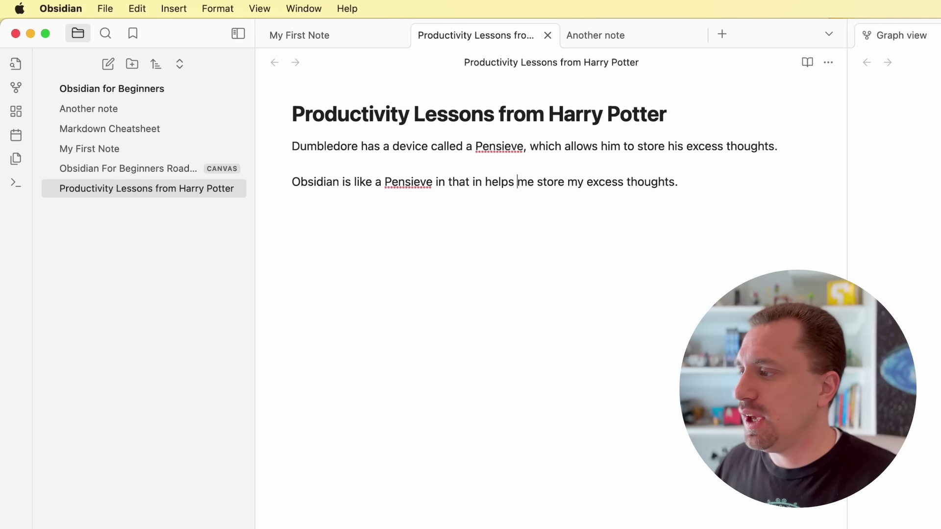
pyautogui.hotkey('alt', 'Right')
pyautogui.hotkey('alt', 'shift', 'Left')
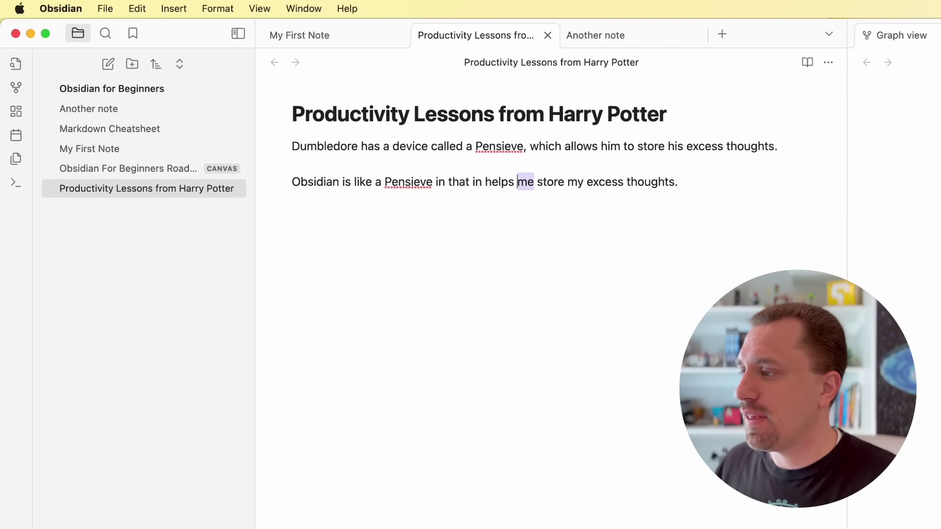
pyautogui.press('super+i')
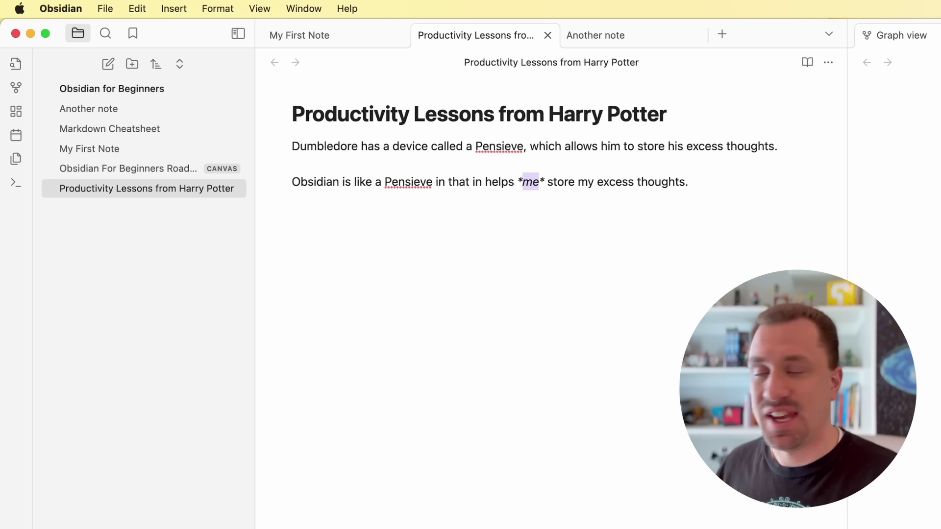
pyautogui.press('super+Right')
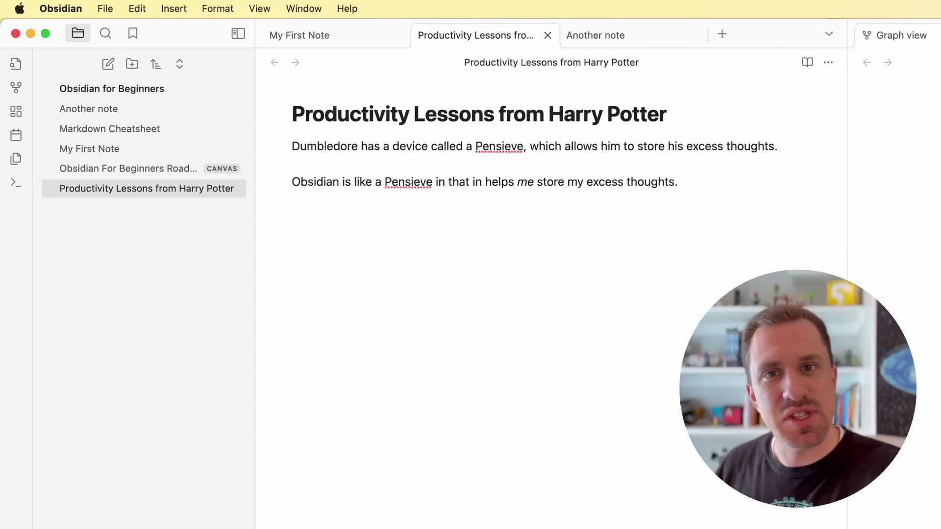
# Add an internal link to "Productivity Lessons from Star Trek" below the second paragraph of the Harry Potter note
pyautogui.press('Return')
pyautogui.press('Return')
pyautogui.write('[[')
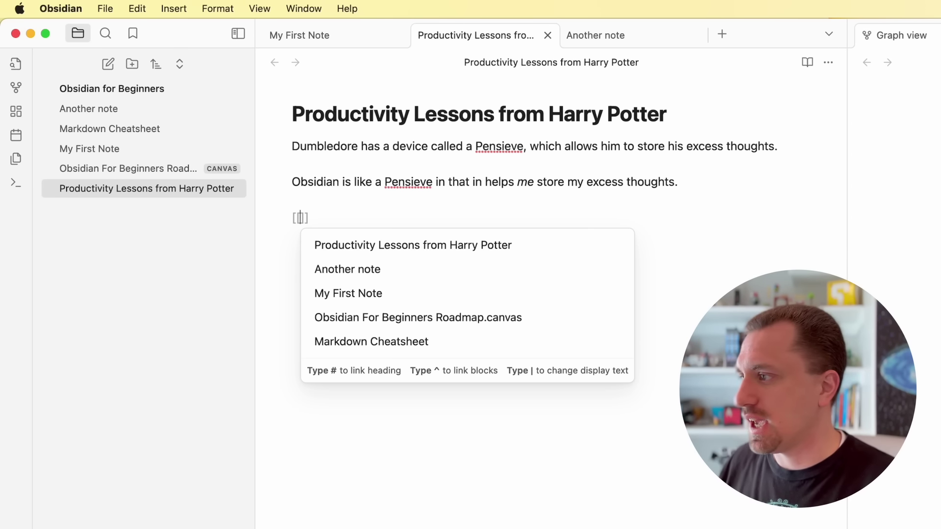
pyautogui.write('Productivity ')
pyautogui.write('Lessons ')
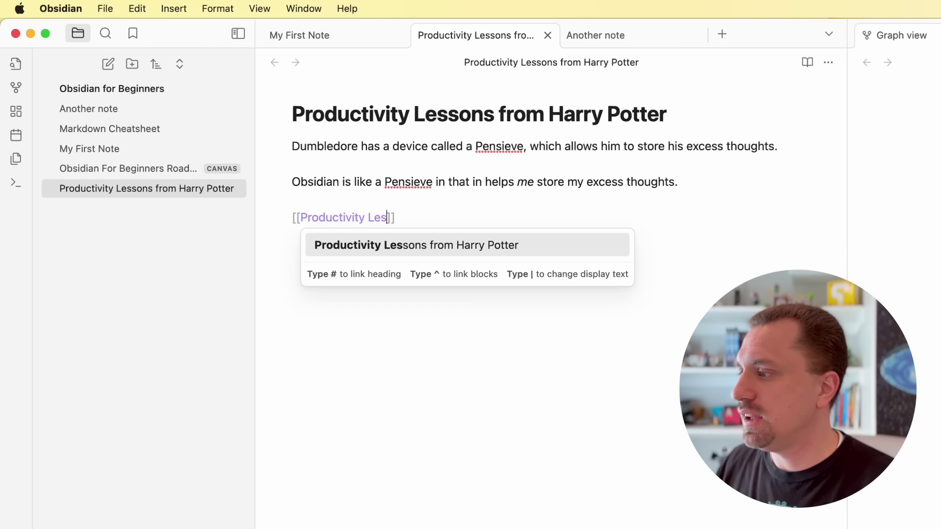
pyautogui.write('from Star Tre')
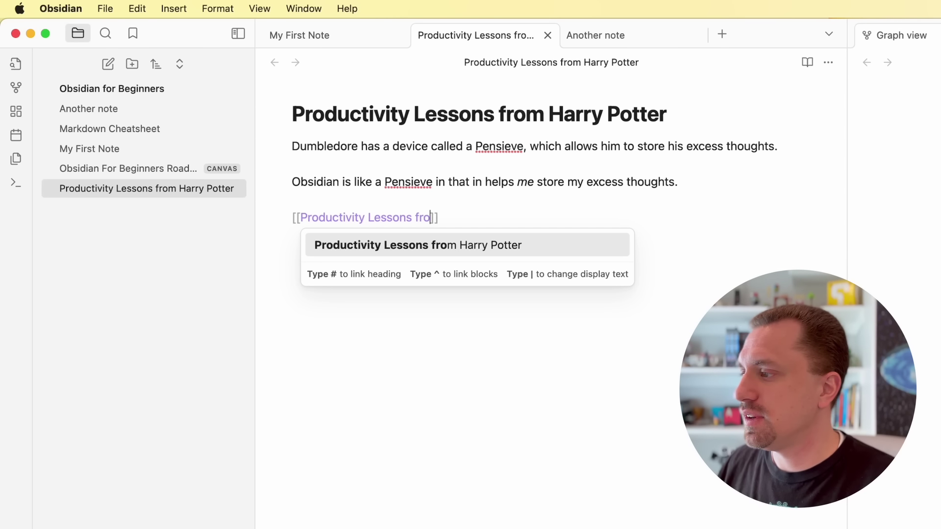
pyautogui.write('k')
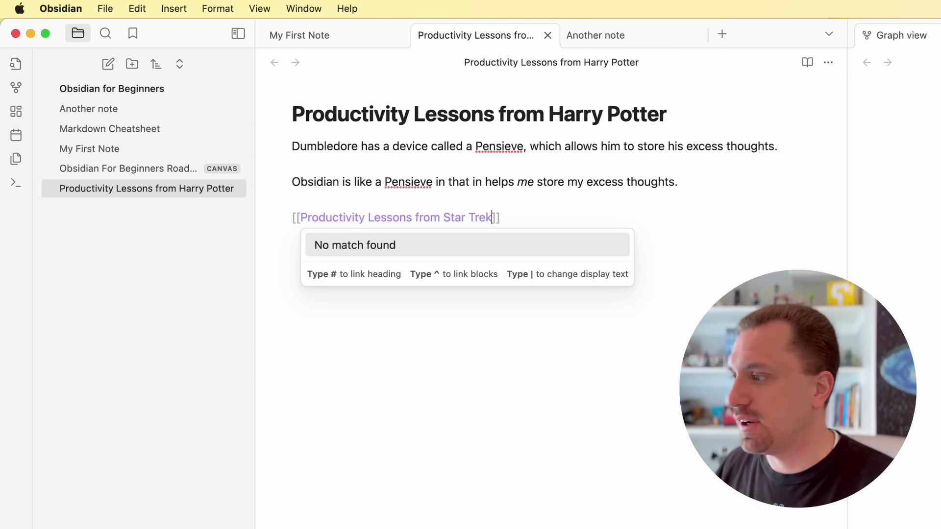
pyautogui.press('Return')
pyautogui.press('Return')
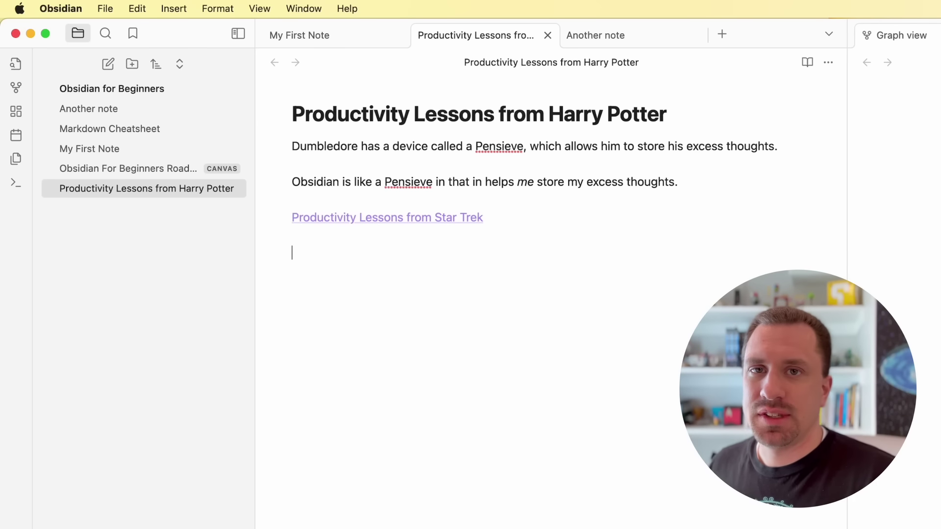
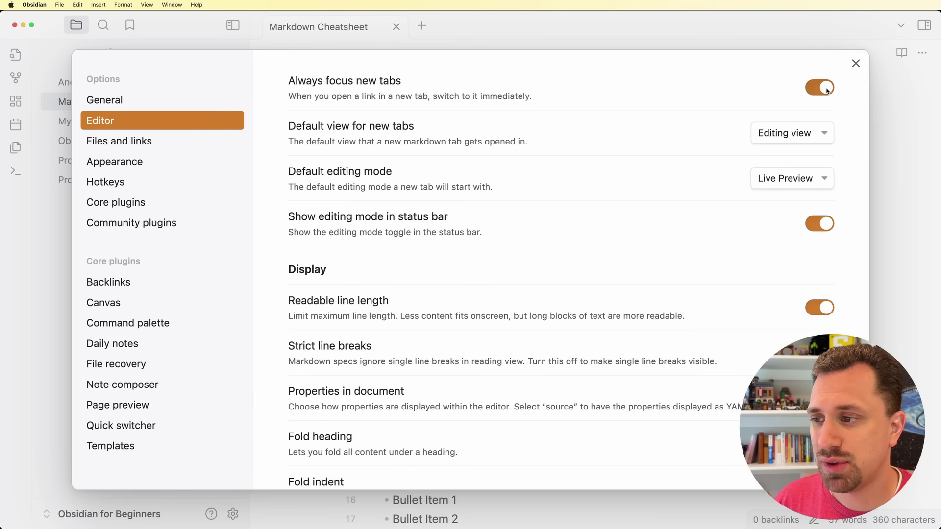
# Review the choices for the default view for new tabs and the default editing mode, and close the settings
pyautogui.click(815, 136)
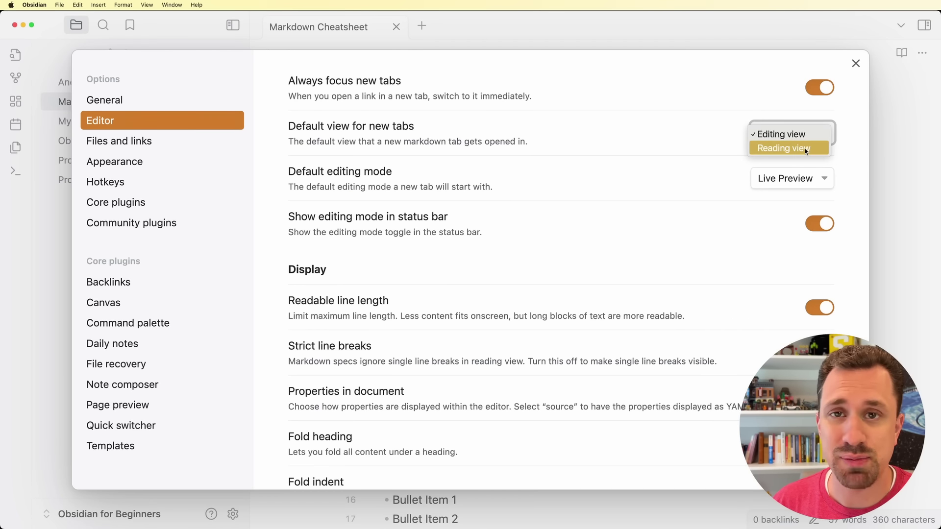
pyautogui.click(761, 141)
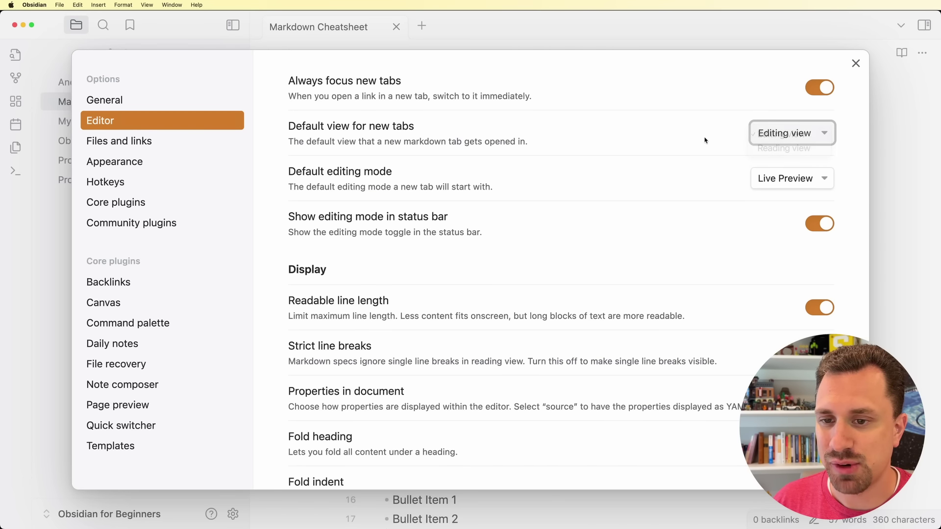
pyautogui.click(789, 180)
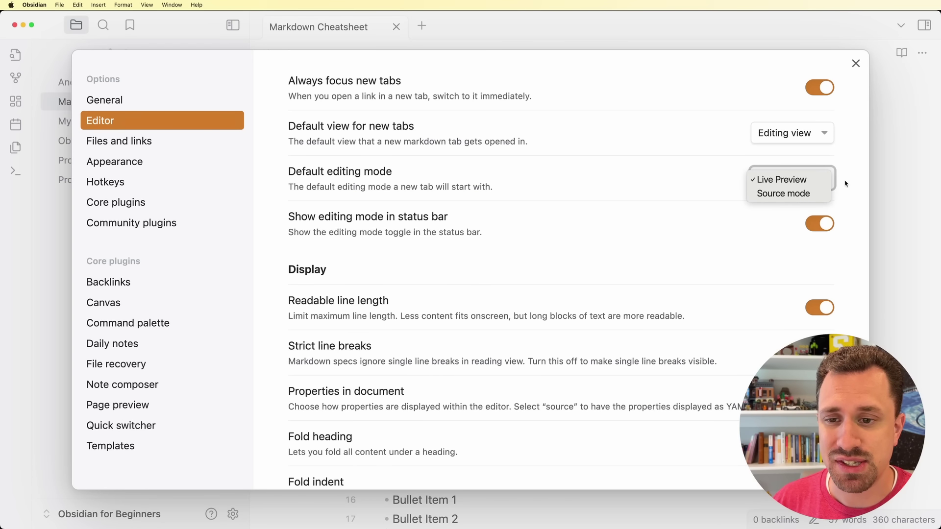
pyautogui.click(890, 171)
pyautogui.click(884, 172)
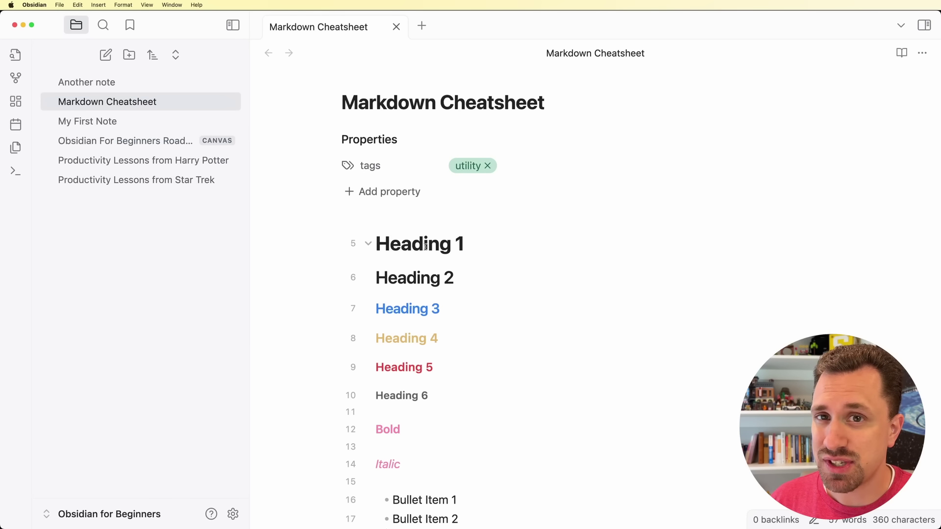
# Examine the Markdown symbols of Heading 1 and Heading 2 by placing the cursor on each line in the Markdown Cheatsheet
pyautogui.click(484, 246)
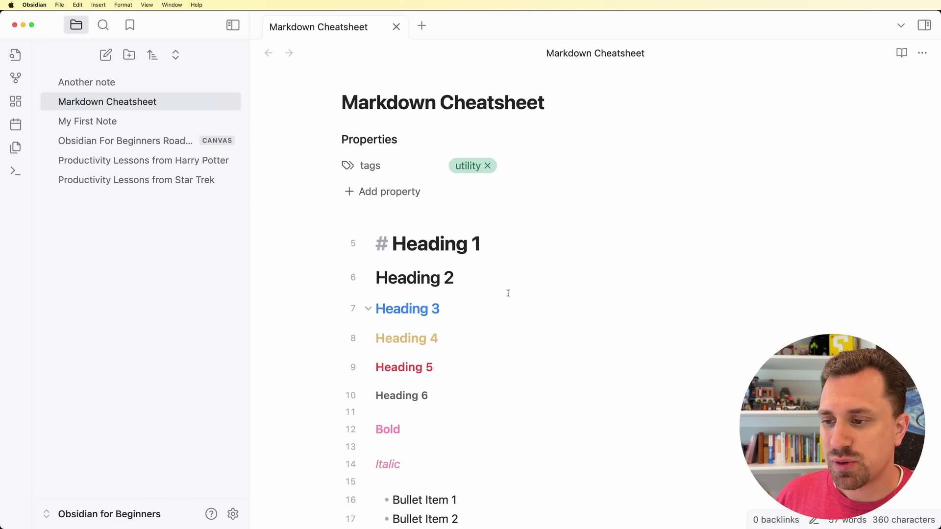
pyautogui.click(386, 251)
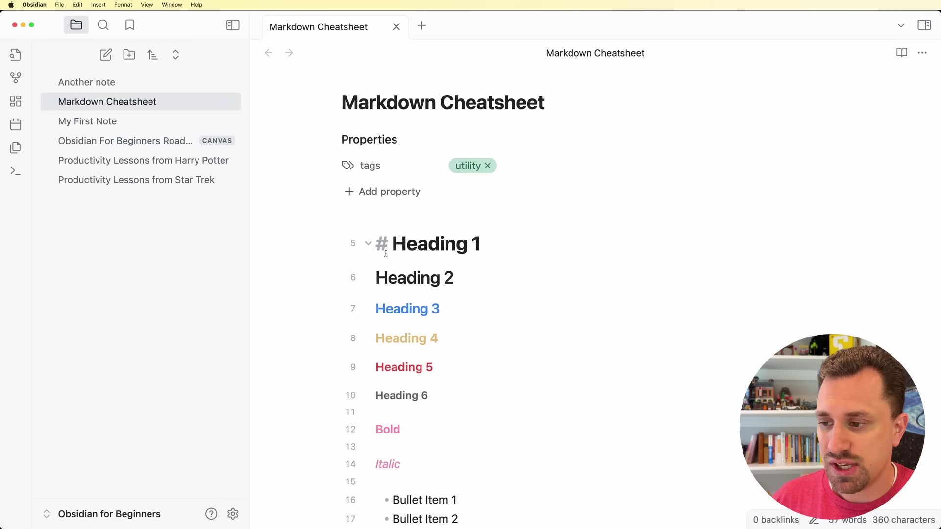
pyautogui.press('Left')
pyautogui.press('Right')
pyautogui.press('Down')
pyautogui.press('Down')
pyautogui.press('Down')
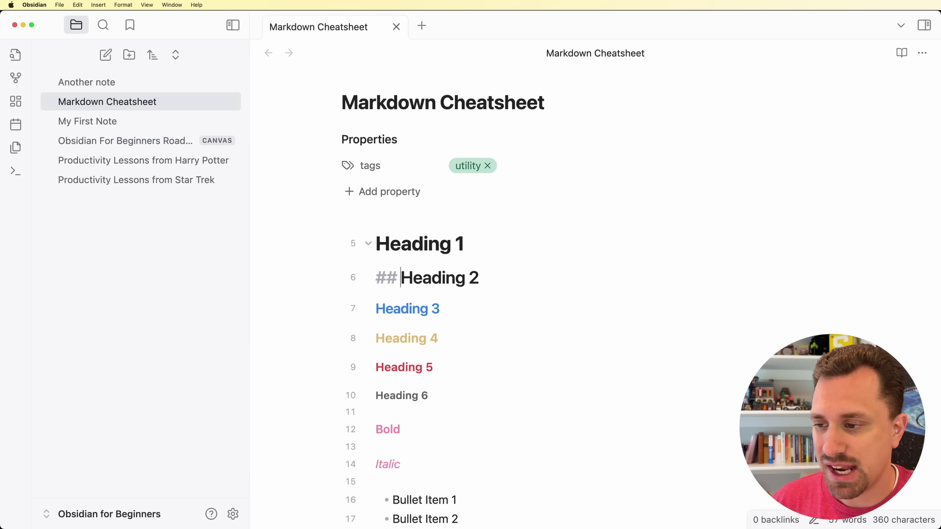
# Reopen the Editor settings, check the default editing mode choices, and turn Show editing mode in status bar off and on again
pyautogui.click(241, 519)
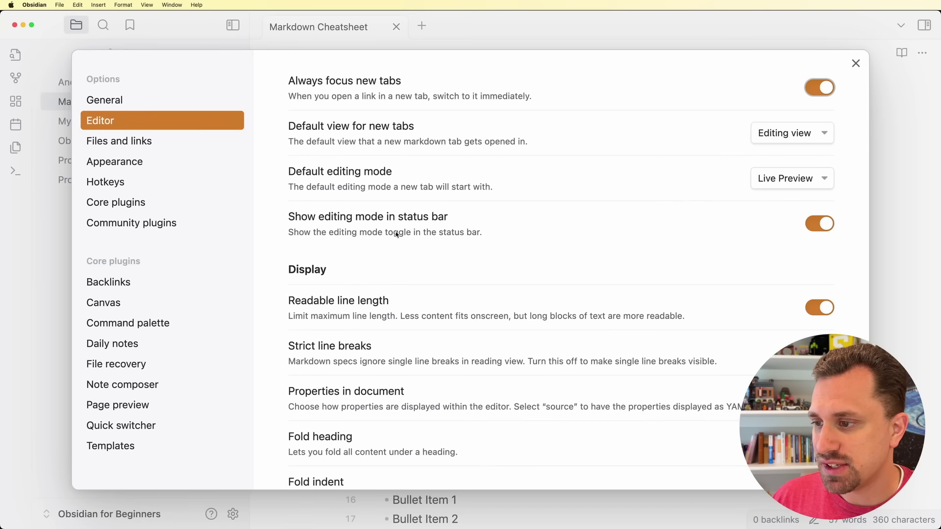
pyautogui.click(803, 182)
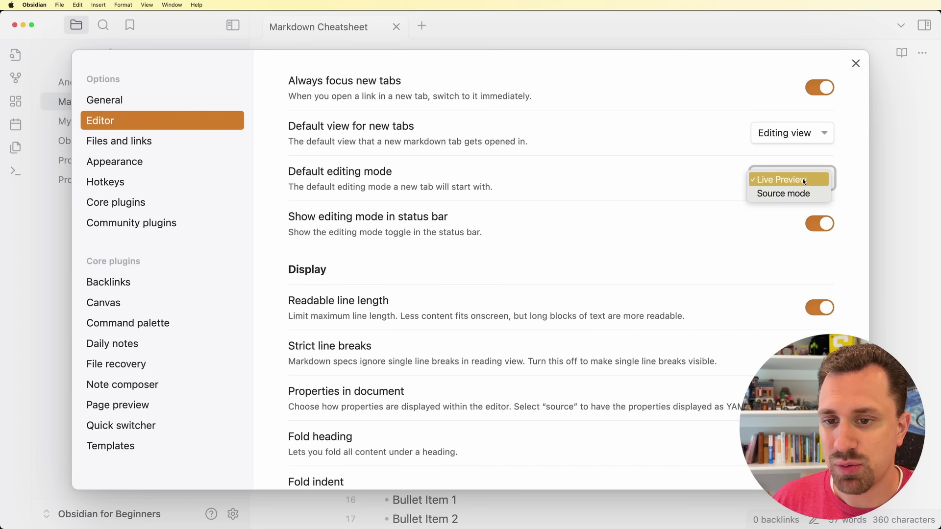
pyautogui.click(786, 196)
pyautogui.click(911, 195)
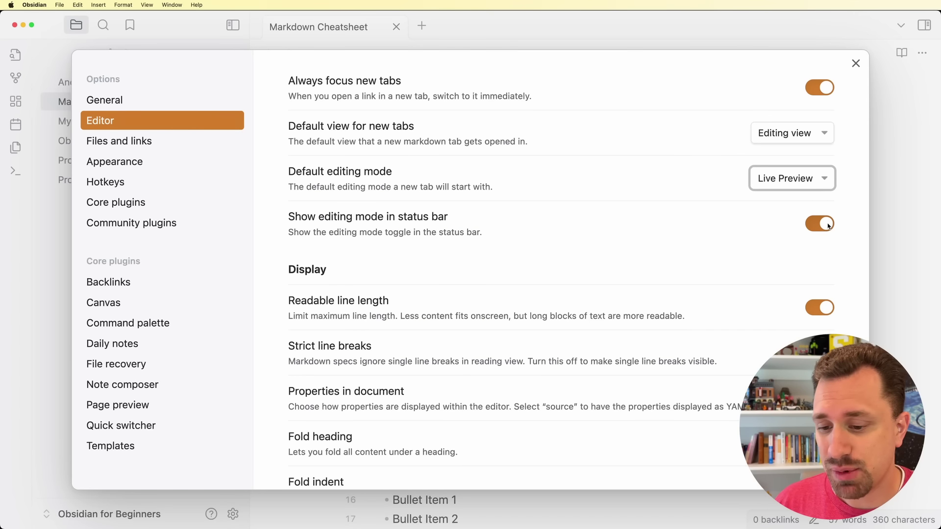
pyautogui.click(828, 225)
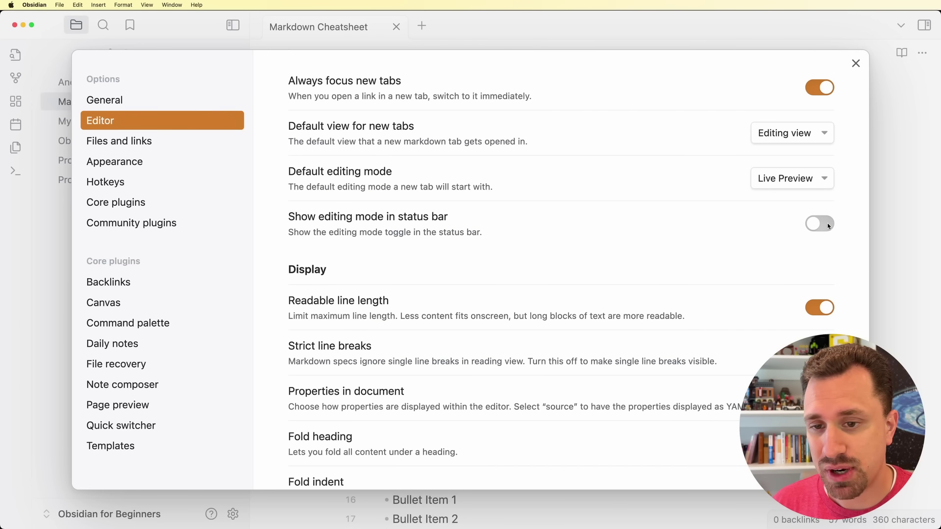
pyautogui.click(827, 228)
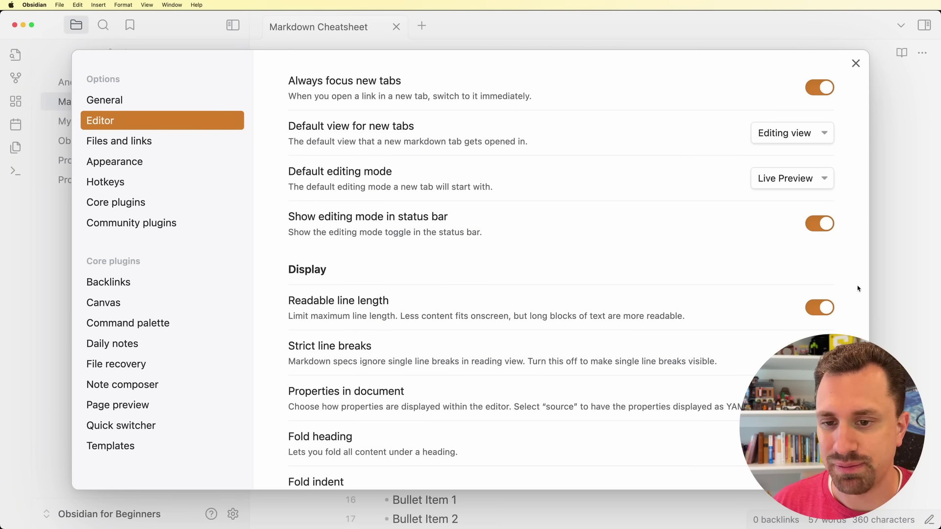
# Turn off Readable line length in the Editor settings and close the settings
pyautogui.scroll(-5, 858, 289)
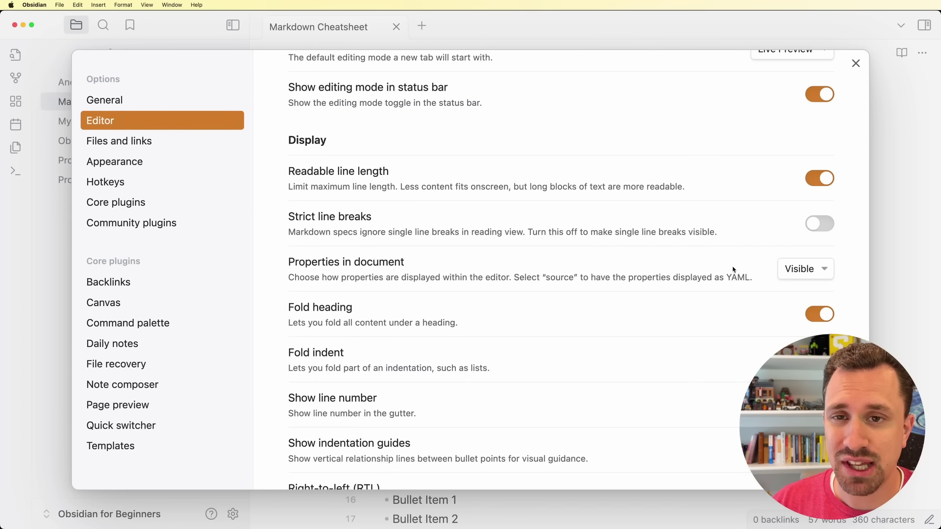
pyautogui.click(816, 179)
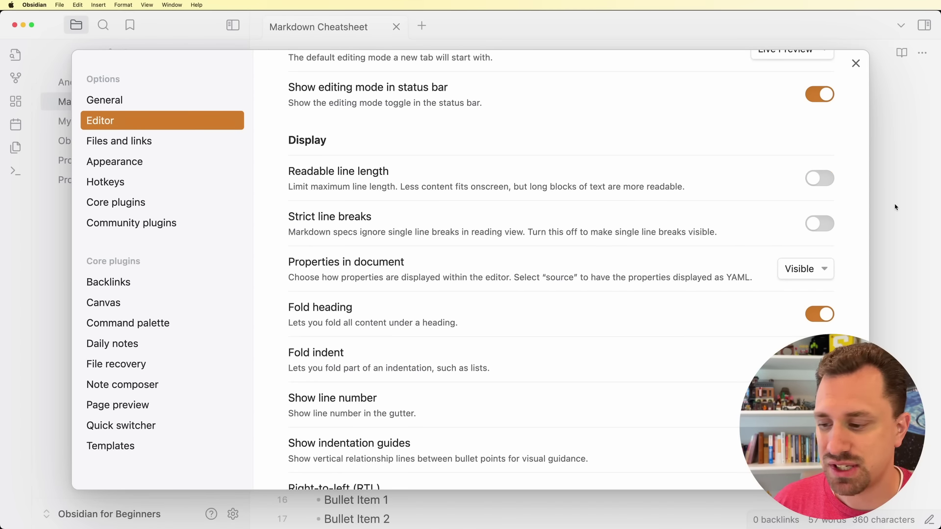
pyautogui.click(892, 205)
# Append a long run of random filler text to the Heading 1 line to test the line width
pyautogui.click(447, 243)
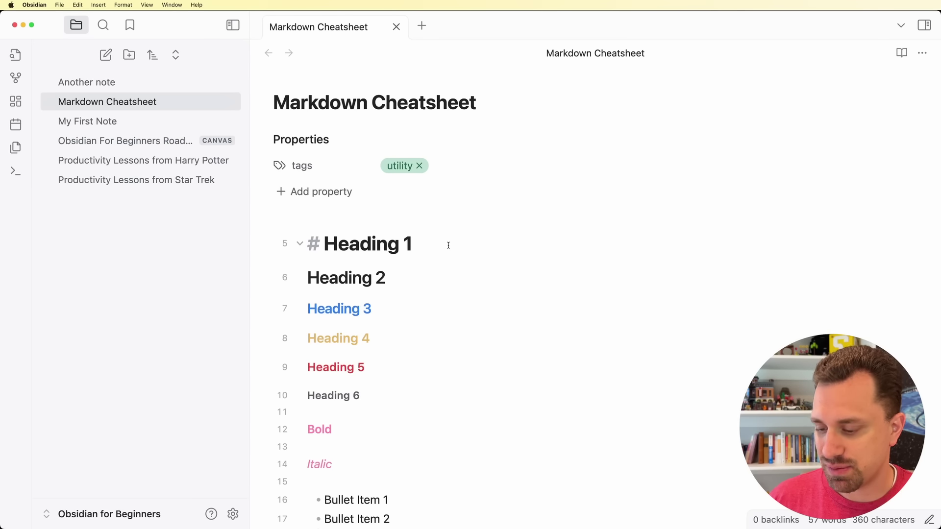
pyautogui.write('dlkfja;slejfl;ewsjfdl;awejfli;ewsjfai;laesjfl;.eajs')
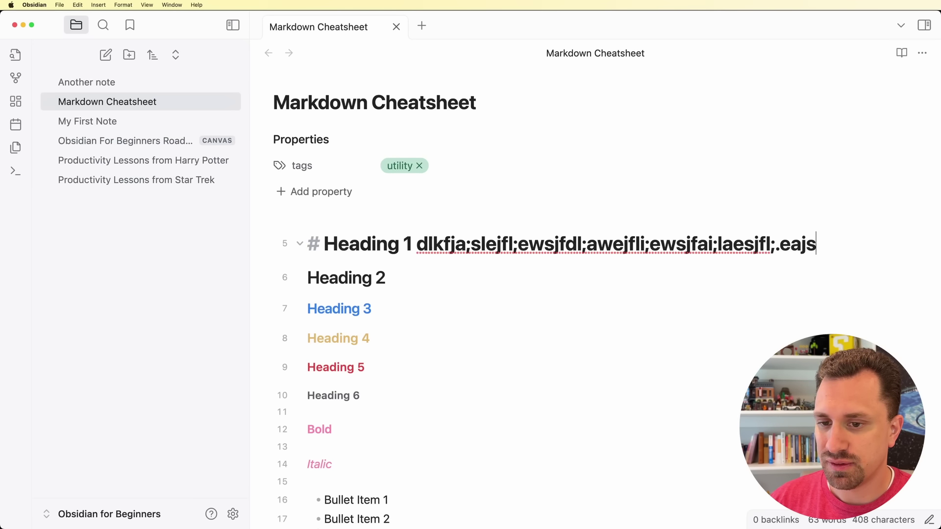
pyautogui.write('fli;ewjfl;aseijf;laeisjf;leisjf;laewijf;laesijf;lesijf;aelsijf;laesijf;laesi')
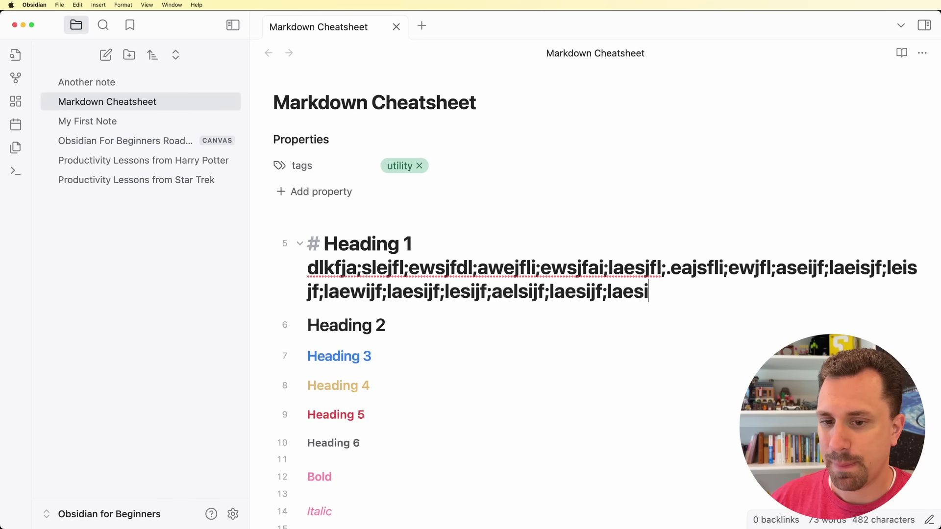
pyautogui.write('jf;lesaijf;leasijf;elsaijf;els.aijf;lesijf;laesijf;laesijf;lesaijf;lesaijf;lewaijf;leawijf;aeiljs')
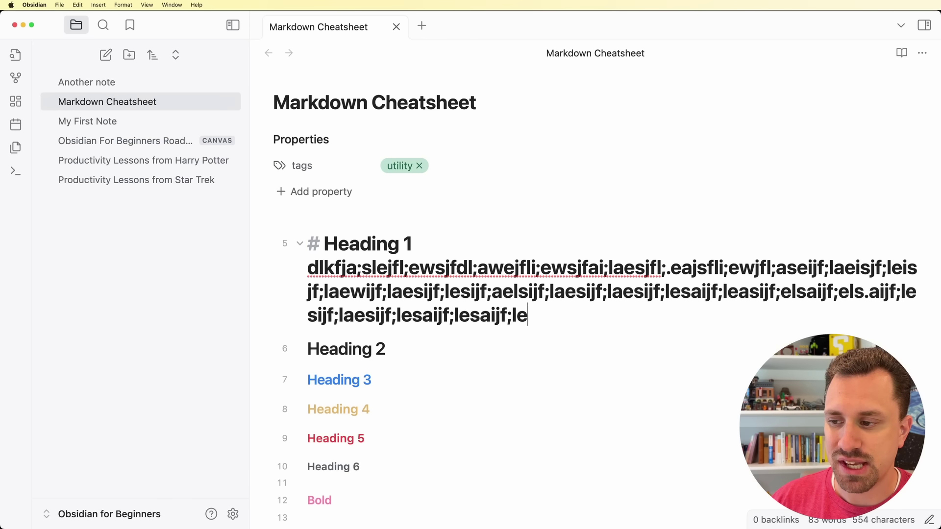
# Turn Readable line length back on in the Editor settings and close the settings
pyautogui.press('super+comma')
pyautogui.click(820, 308)
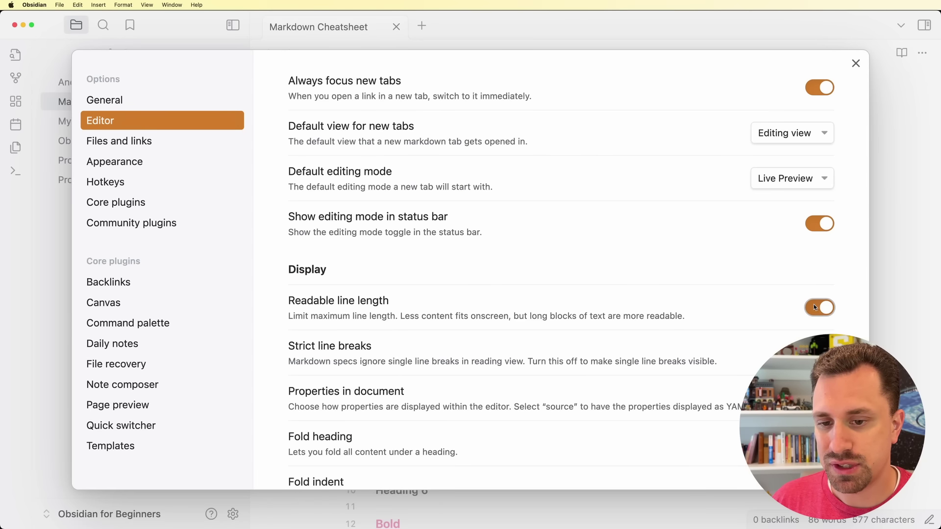
pyautogui.click(912, 344)
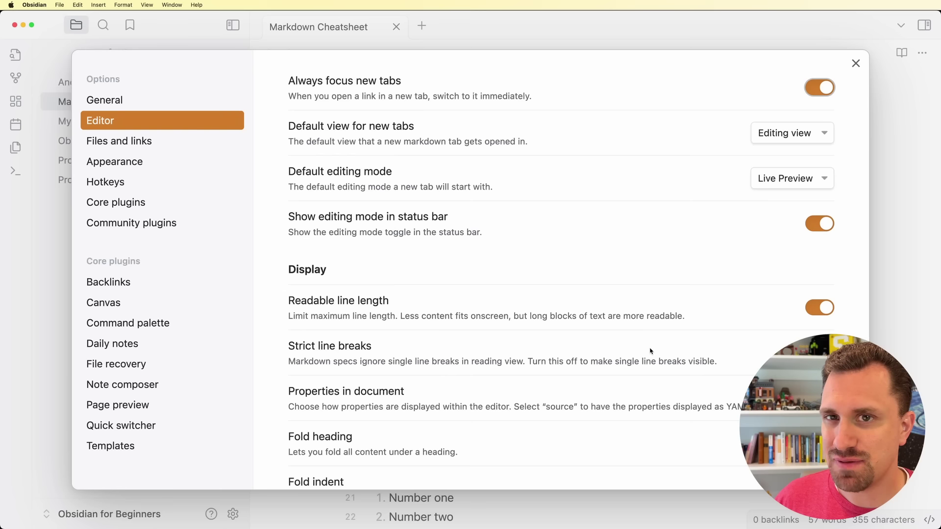
# Review the display choices for Properties in document, keep Visible, and close the settings
pyautogui.scroll(-5, 650, 351)
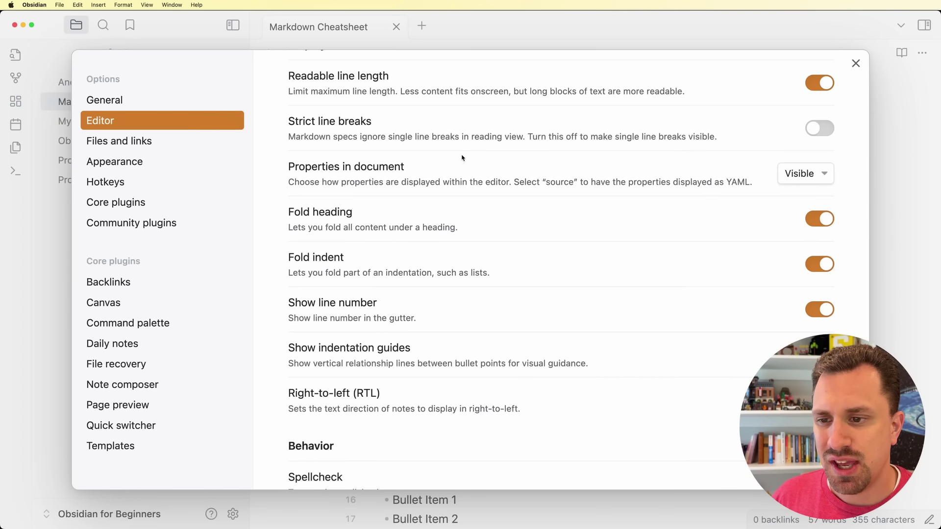
pyautogui.click(798, 174)
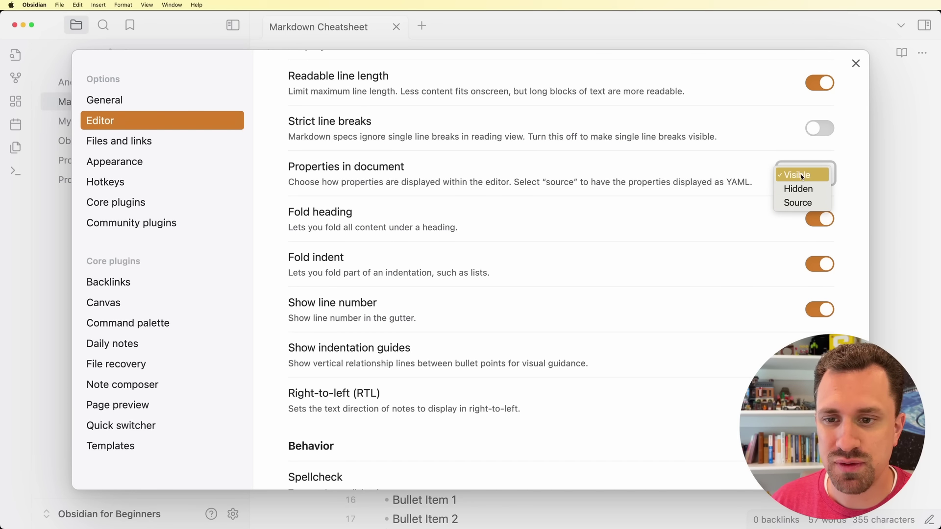
pyautogui.click(801, 176)
pyautogui.press('Escape')
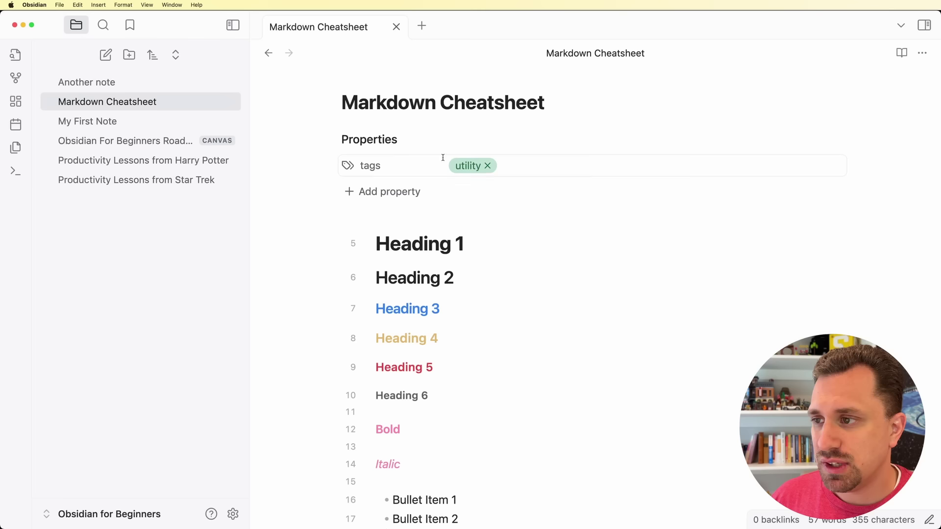
# Open the "Productivity Lessons from Star Trek" note and start a properties block above its first paragraph with "---"
pyautogui.click(153, 180)
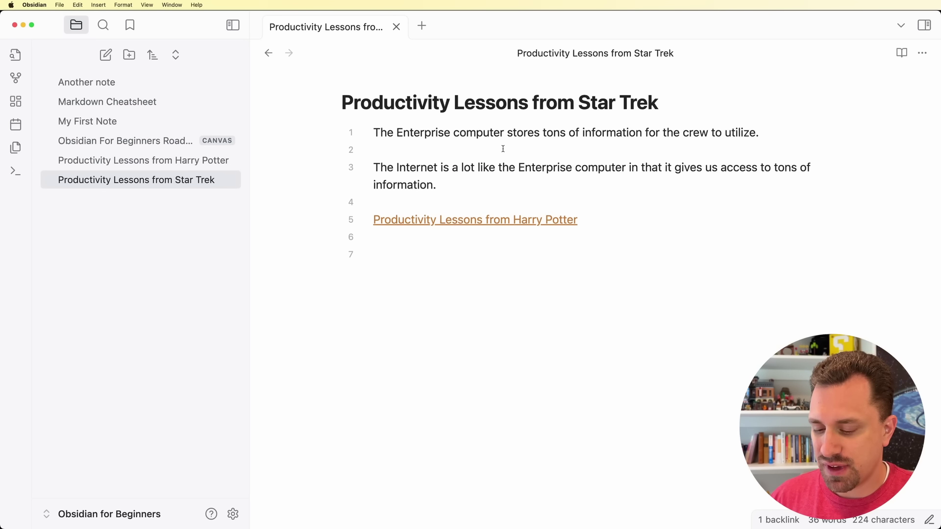
pyautogui.press('Return')
pyautogui.press('Return')
pyautogui.press('Up')
pyautogui.press('Up')
pyautogui.write('--')
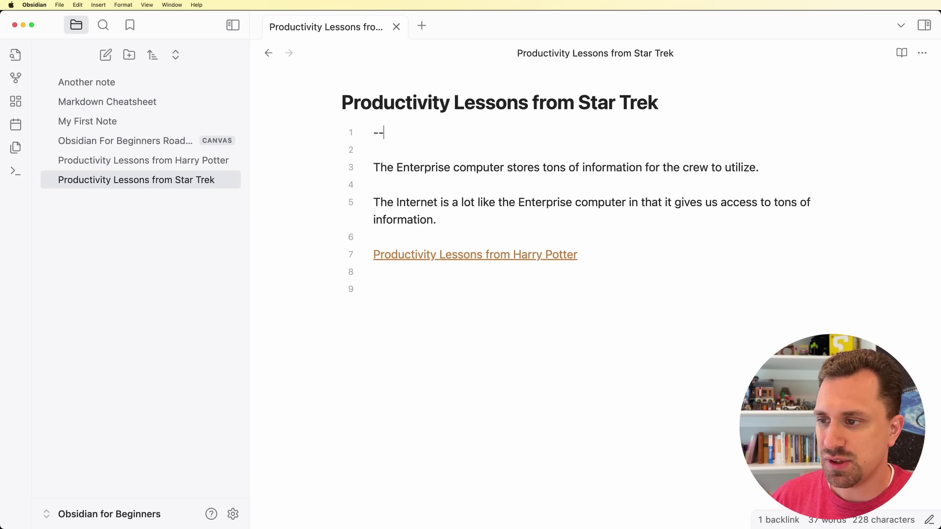
pyautogui.write('-')
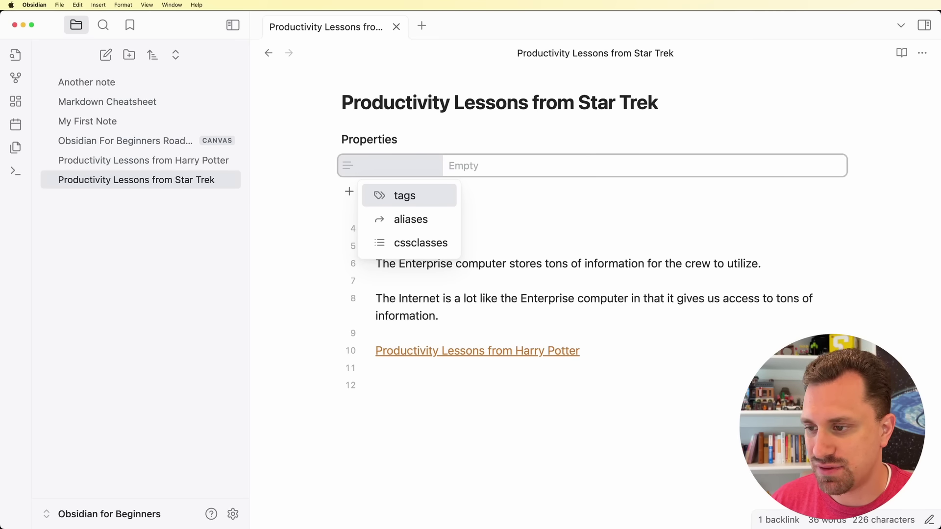
# Add a tags property to the Star Trek note with the tag "#productivity"
pyautogui.press('Return')
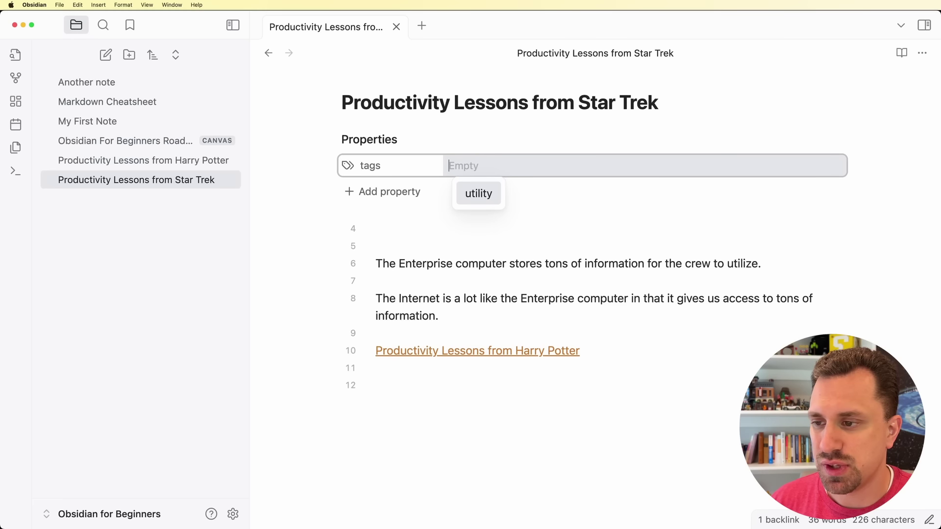
pyautogui.write('#')
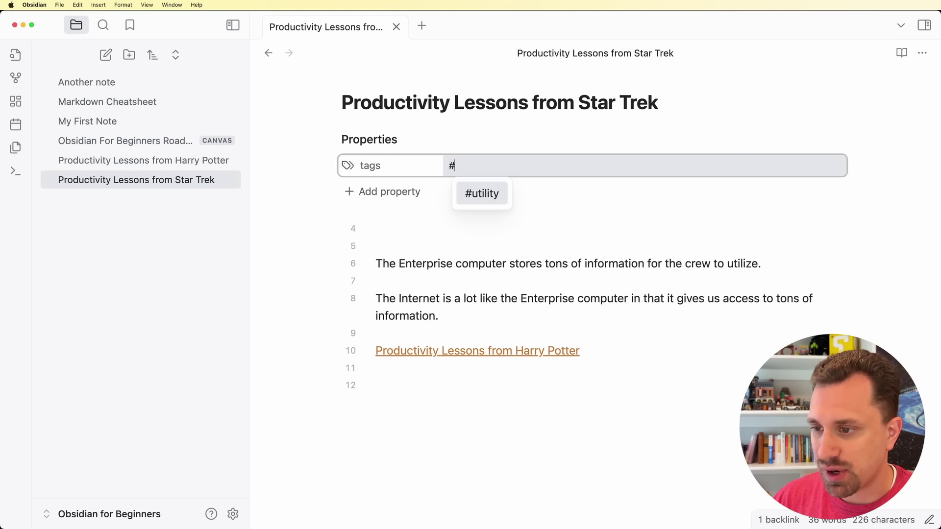
pyautogui.write('productivity')
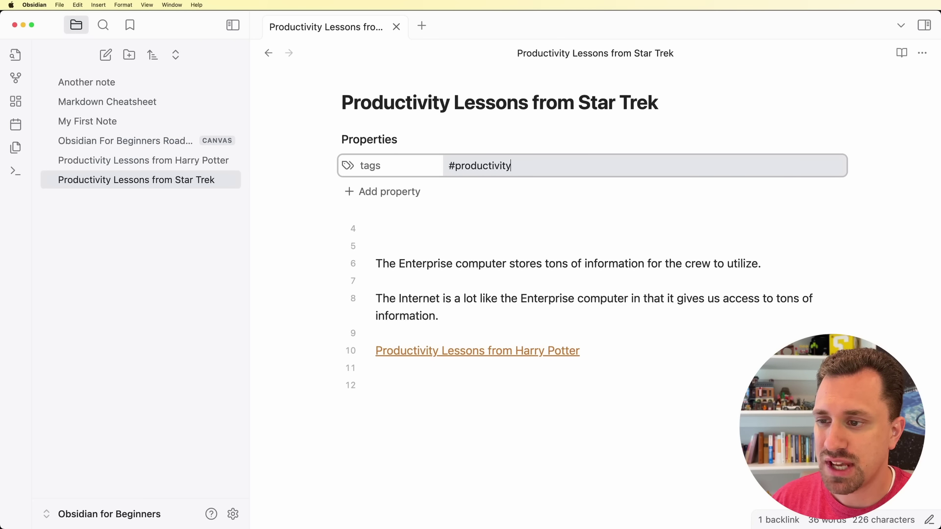
pyautogui.press('Return')
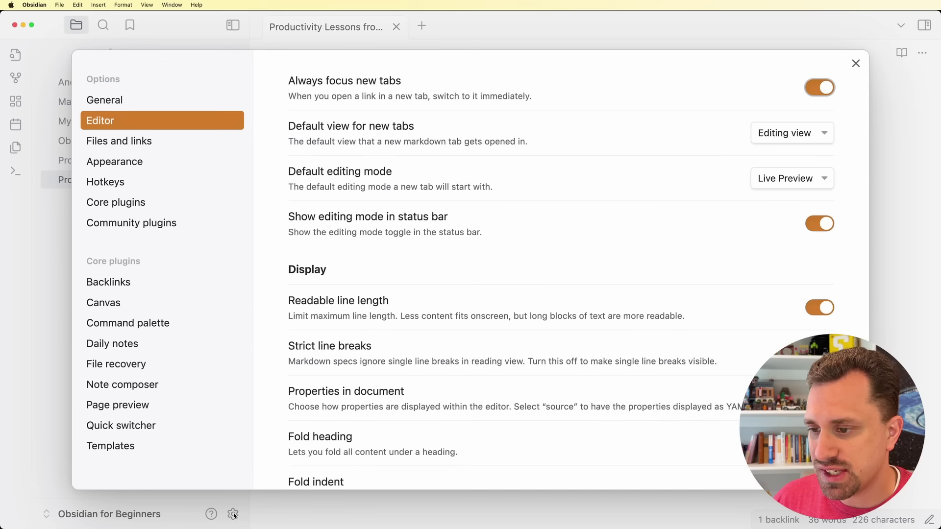
# Set Properties in document to Hidden in the Editor settings and close the settings
pyautogui.click(233, 514)
pyautogui.scroll(-3, 743, 338)
pyautogui.click(806, 291)
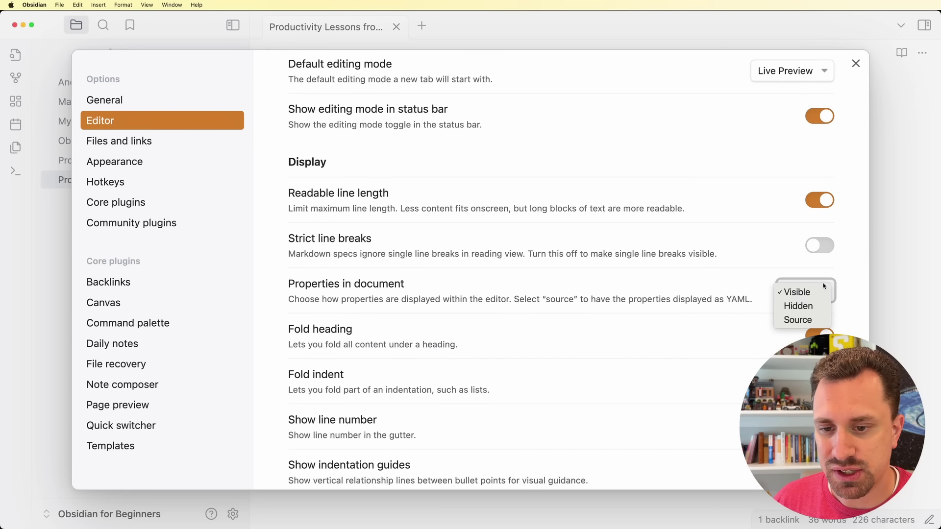
pyautogui.click(809, 309)
pyautogui.press('Escape')
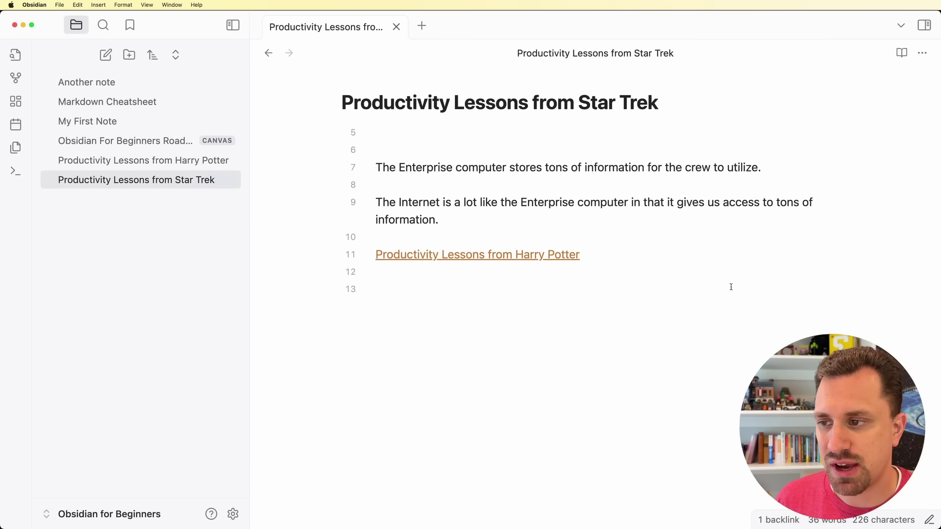
# Set Properties in document to Source, close the settings, and examine the YAML block between the "---" lines in the note
pyautogui.click(233, 514)
pyautogui.click(811, 296)
pyautogui.click(807, 313)
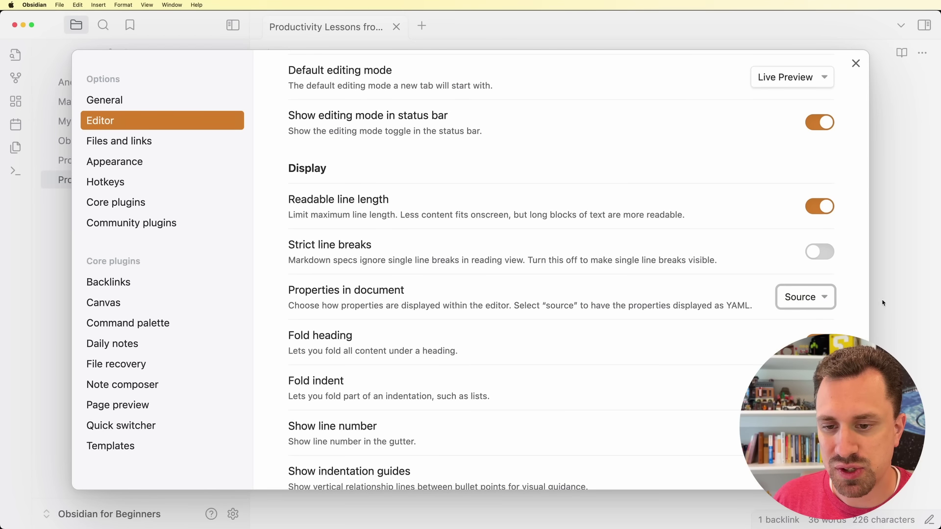
pyautogui.press('Escape')
pyautogui.moveTo(397, 133); pyautogui.dragTo(365, 134)
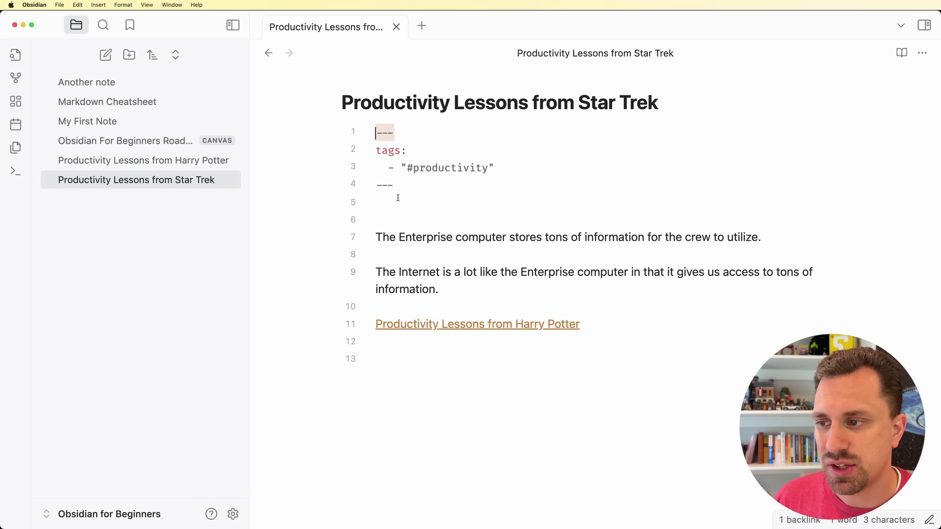
pyautogui.moveTo(405, 187); pyautogui.dragTo(368, 134)
pyautogui.click(406, 186)
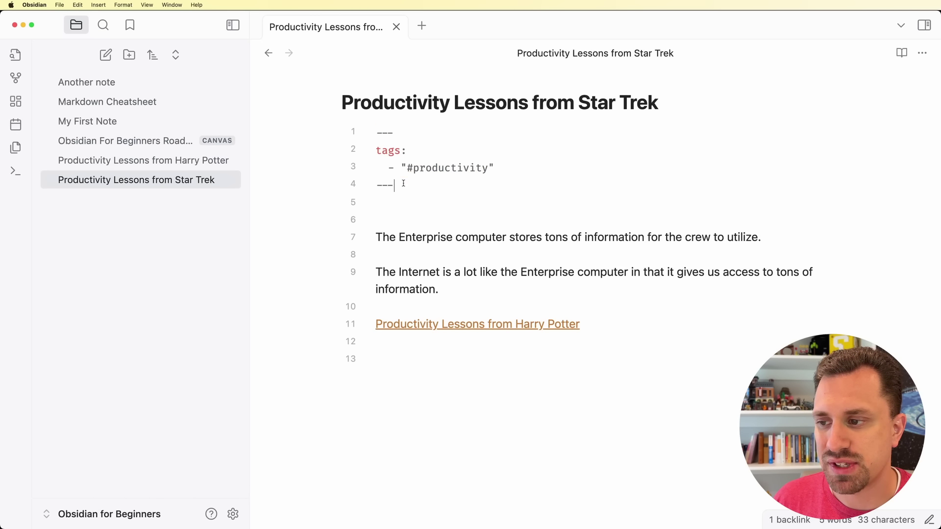
pyautogui.click(393, 213)
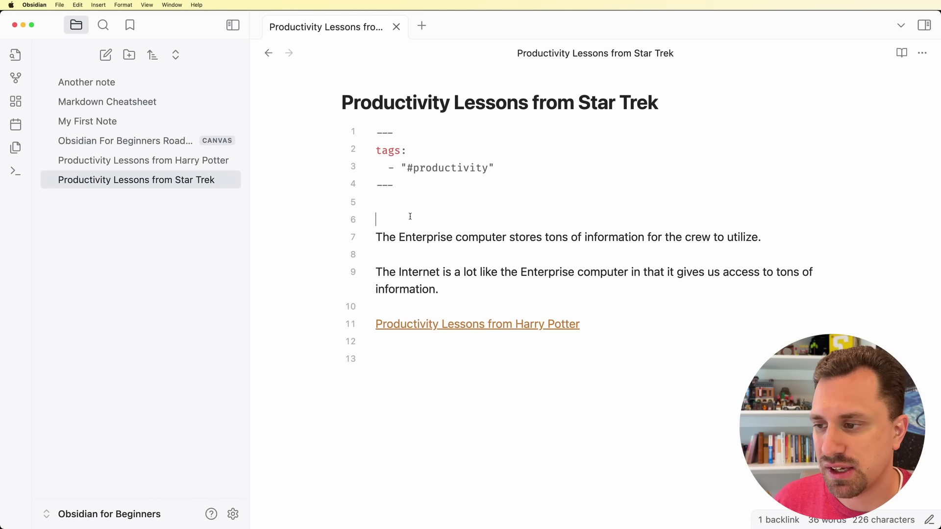
# Remove one blank line above the first paragraph, set Properties in document back to Visible, and close the settings
pyautogui.press('BackSpace')
pyautogui.press('super+comma')
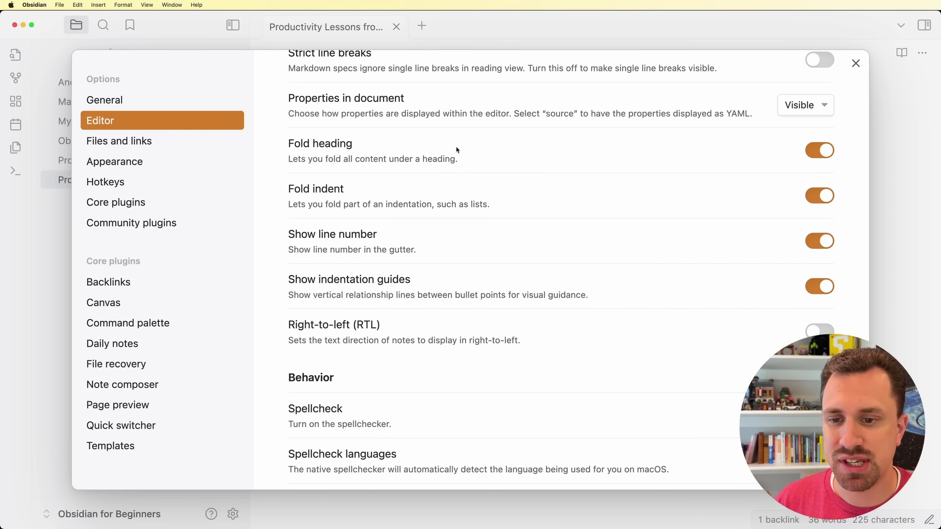
pyautogui.click(906, 180)
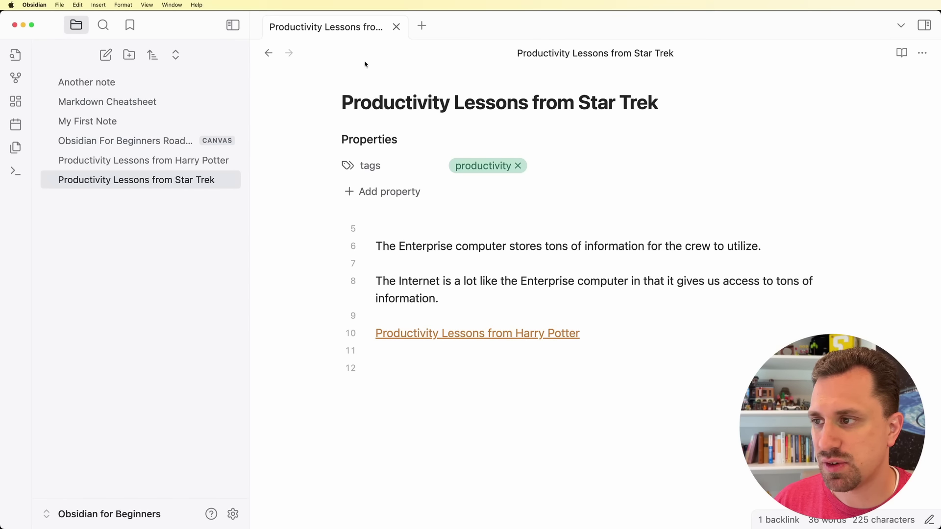
# Open the Markdown Cheatsheet note and try folding and unfolding the content under Heading 1
pyautogui.click(107, 101)
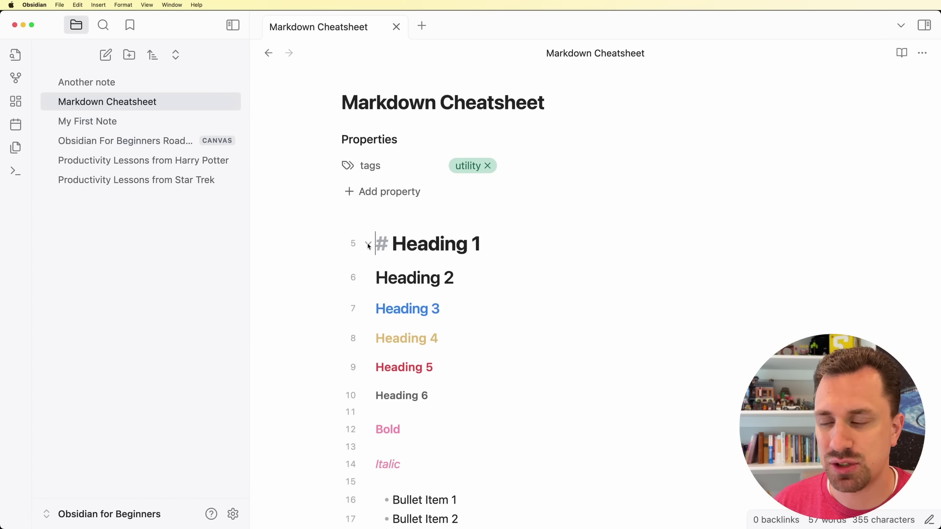
pyautogui.click(369, 244)
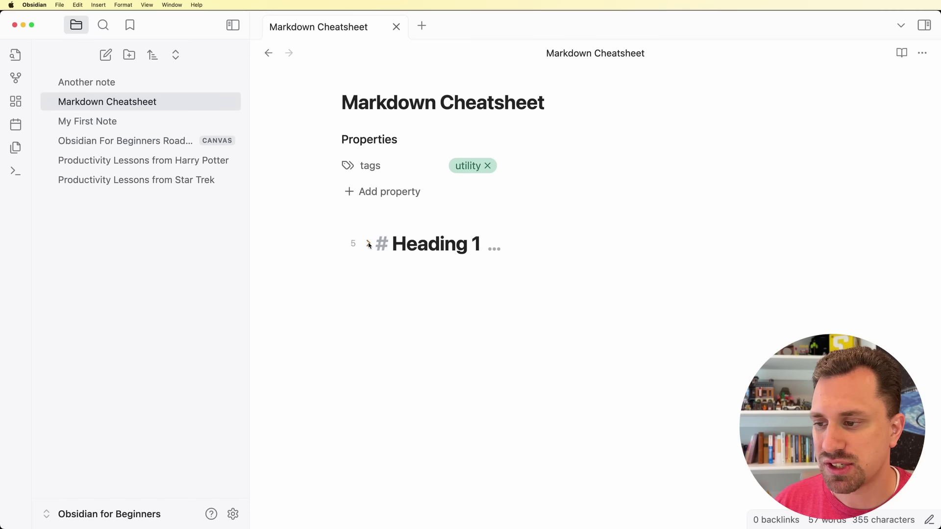
pyautogui.click(369, 244)
pyautogui.click(368, 244)
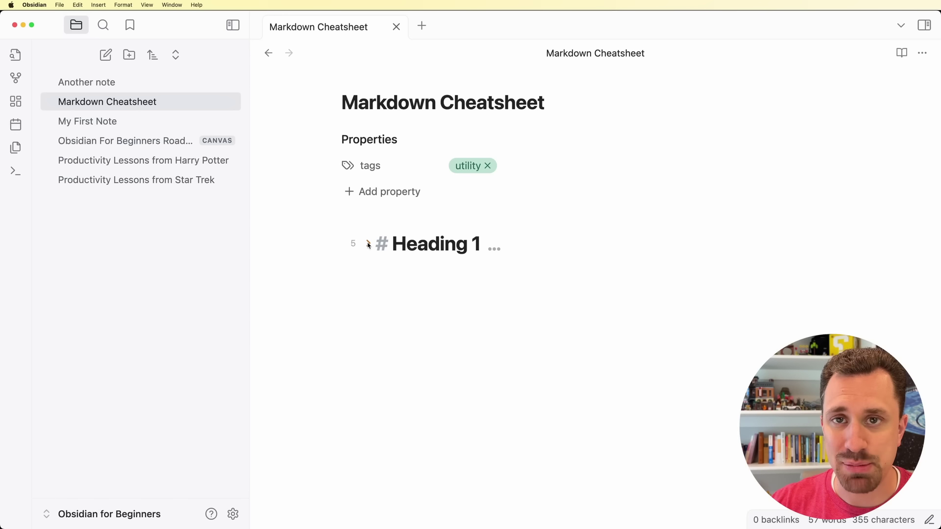
pyautogui.click(368, 244)
# Review the Fold indent option in the Editor settings and try folding and unfolding Bullet Item 2 in the note
pyautogui.click(233, 513)
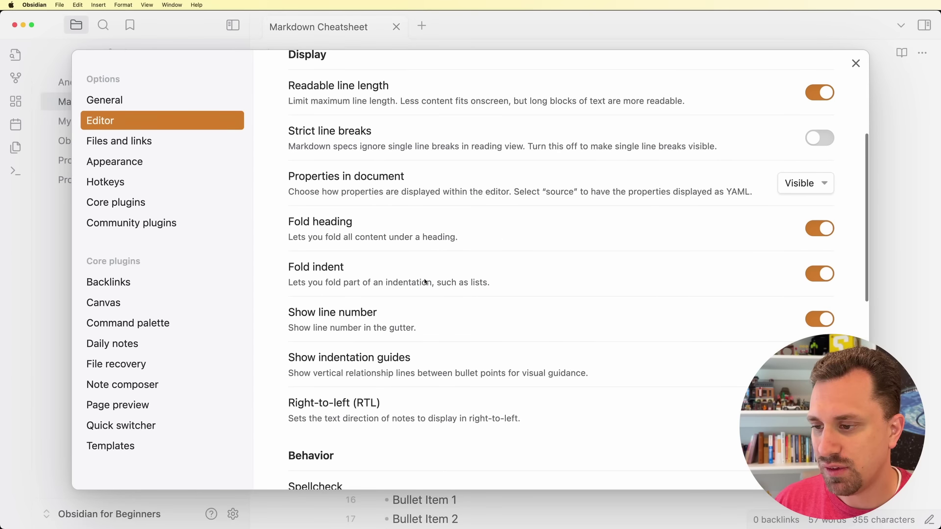
pyautogui.click(855, 64)
pyautogui.scroll(-5, 384, 418)
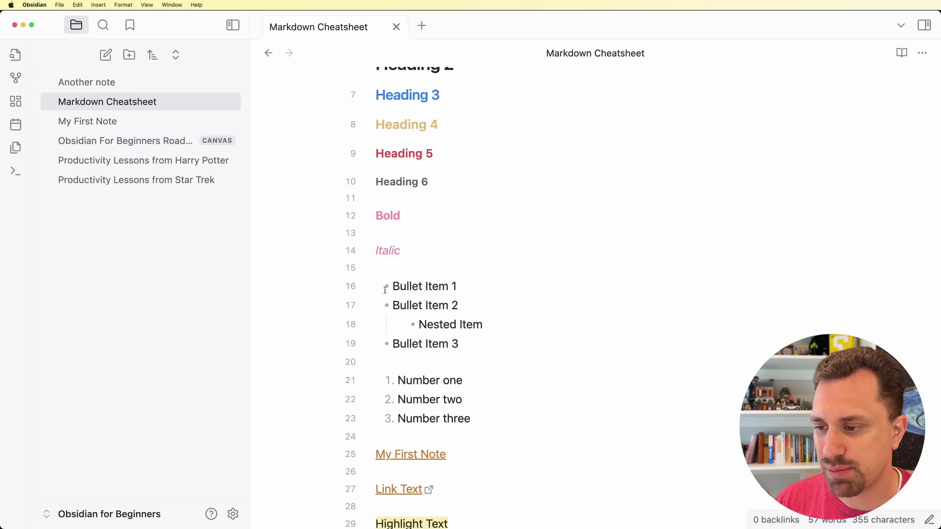
pyautogui.click(372, 306)
pyautogui.click(372, 306)
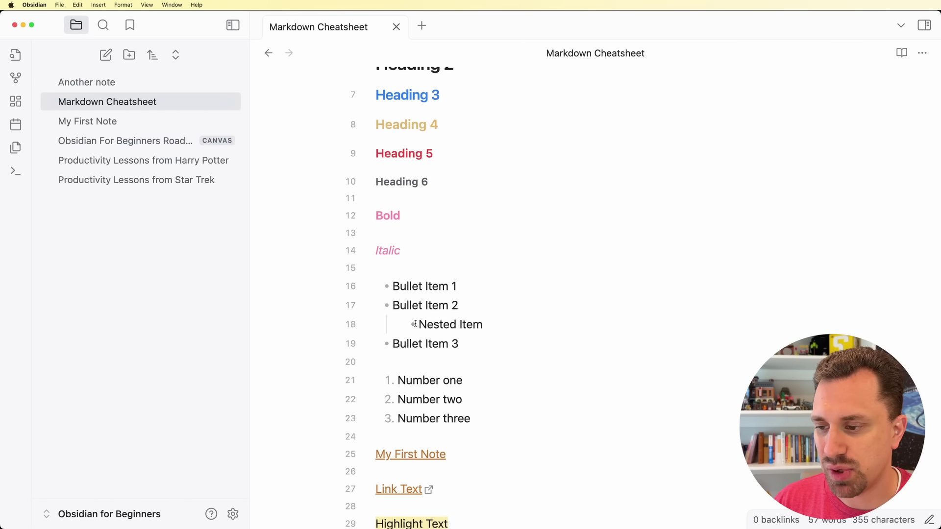
pyautogui.click(373, 306)
pyautogui.click(372, 306)
# Review the Show line number and Show indentation guides options and examine the line numbers and nested list in the note
pyautogui.click(234, 513)
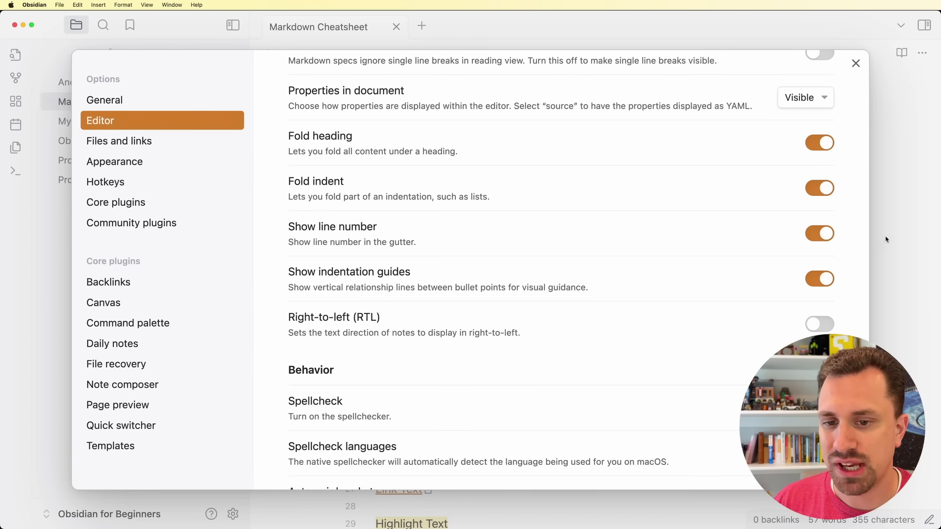
pyautogui.press('Escape')
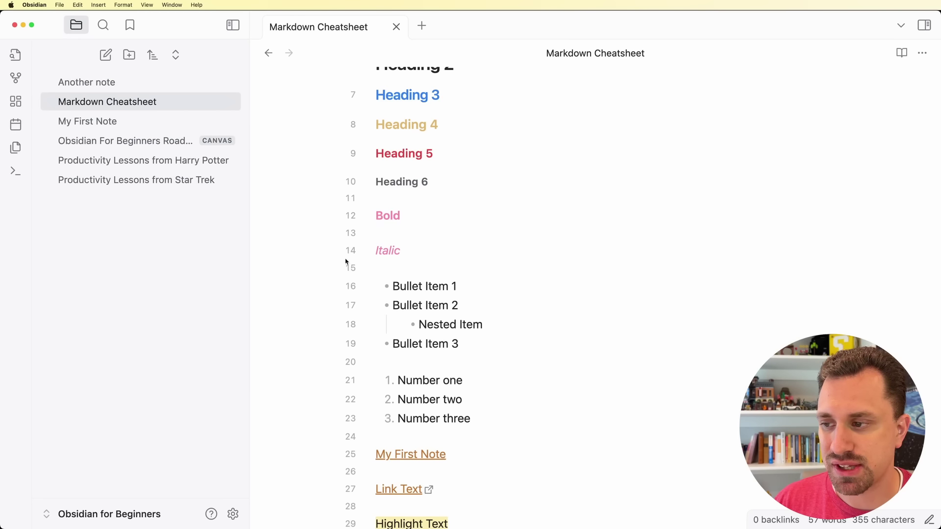
pyautogui.scroll(-5, 353, 216)
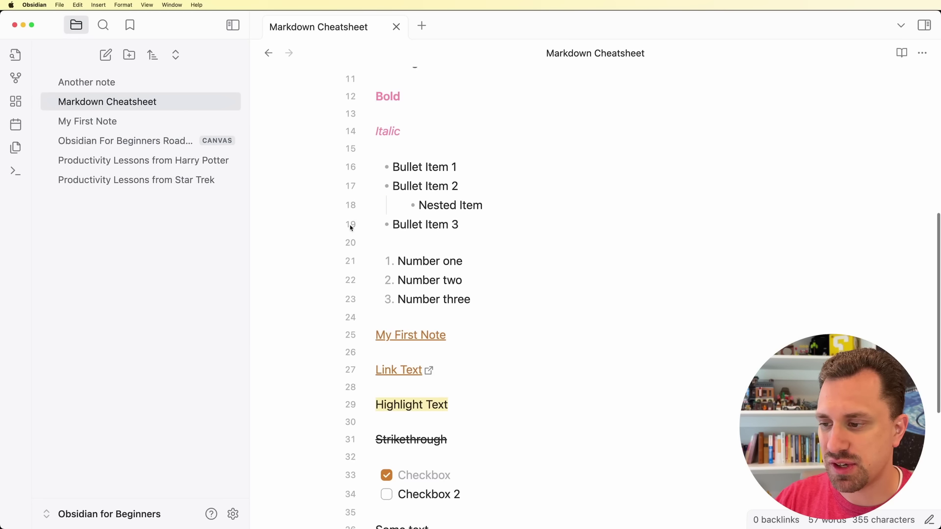
pyautogui.click(234, 514)
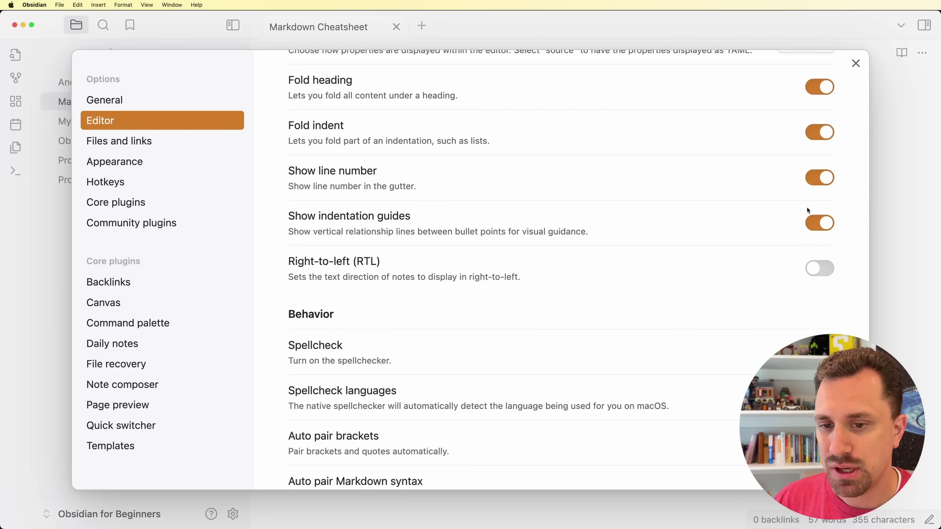
pyautogui.click(890, 220)
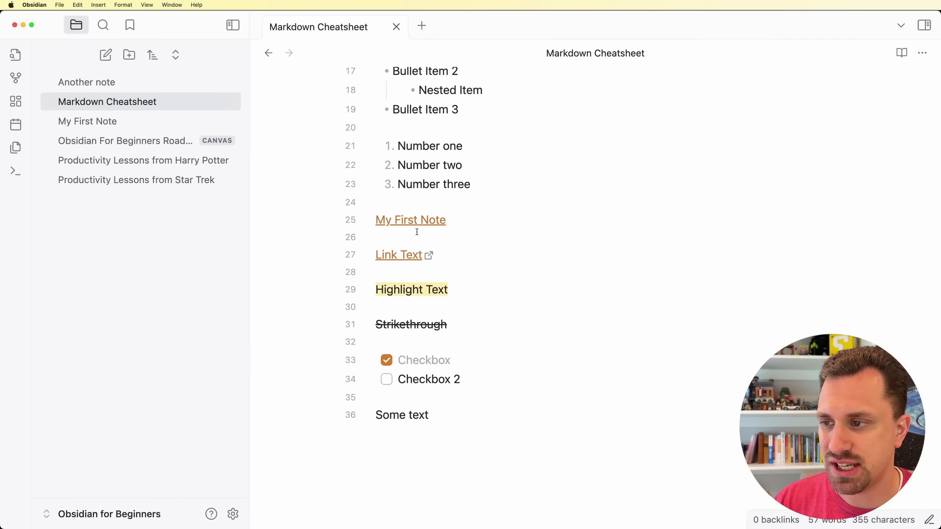
pyautogui.scroll(3, 417, 231)
pyautogui.scroll(1, 419, 226)
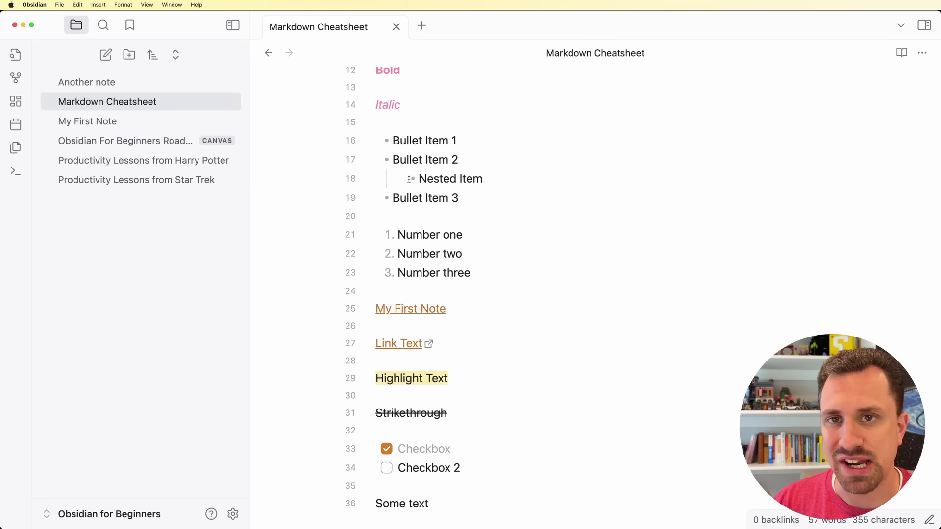
# Review the Right-to-left, Spellcheck and Auto pair options in the Editor settings and close the settings
pyautogui.click(233, 514)
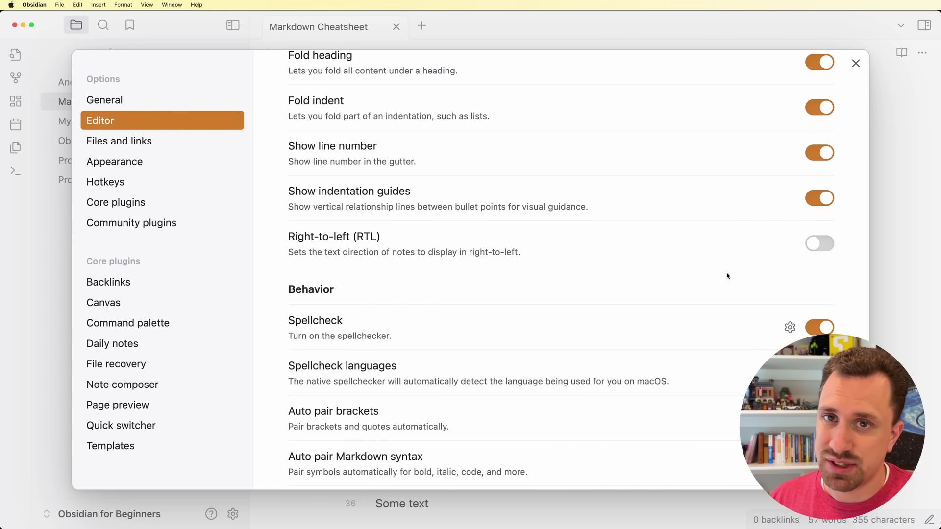
pyautogui.scroll(-3, 727, 276)
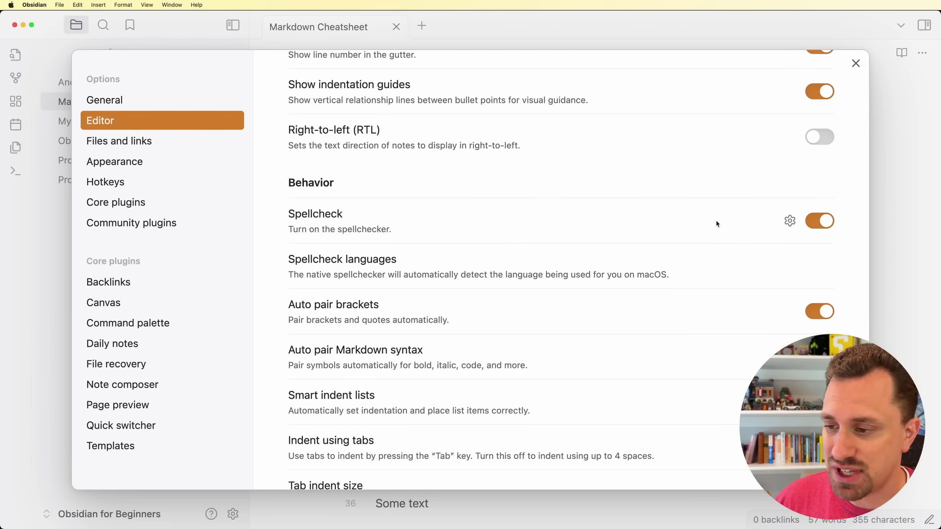
pyautogui.scroll(-4, 656, 245)
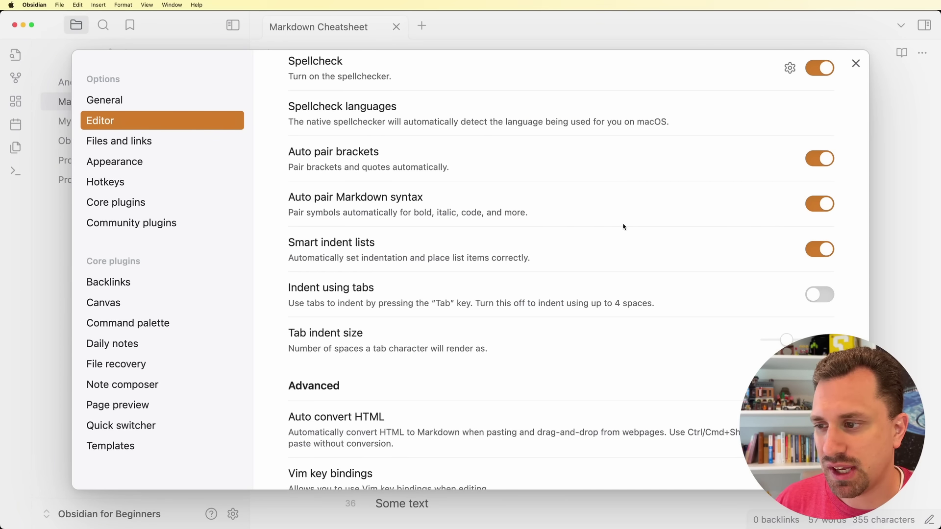
pyautogui.press('Escape')
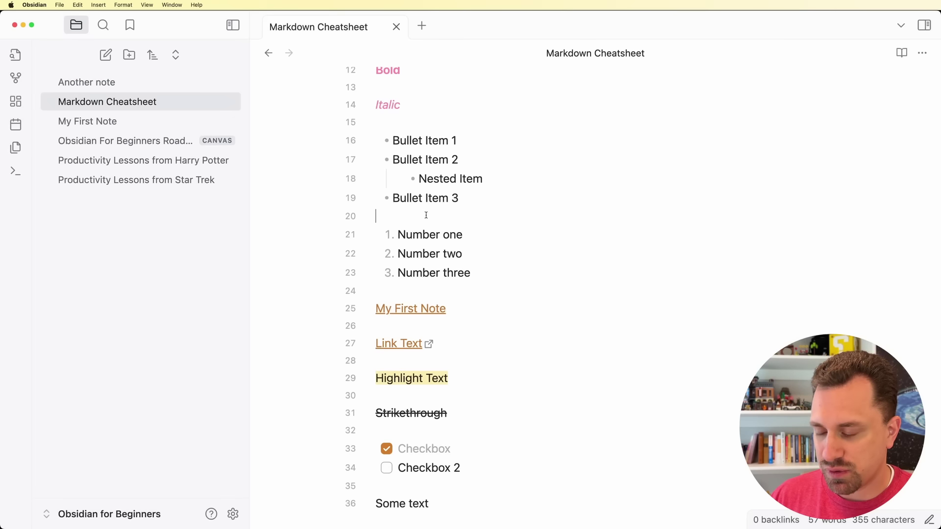
# Test auto pairing on the empty line below Bullet Item 3 with a quotation mark and with "[[", clearing the line after each test
pyautogui.write('"')
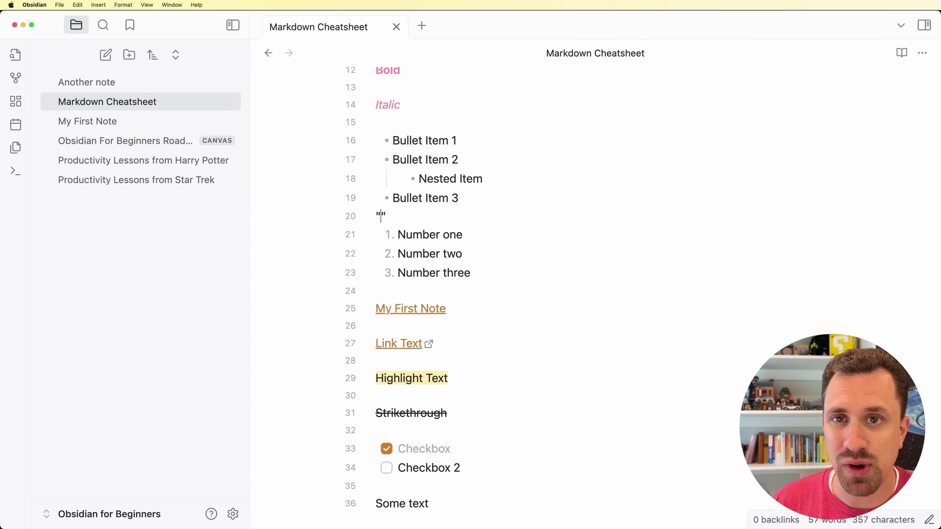
pyautogui.write('E')
pyautogui.press('BackSpace')
pyautogui.write('quote')
pyautogui.press('shift+super+Left')
pyautogui.press('BackSpace')
pyautogui.write('[[')
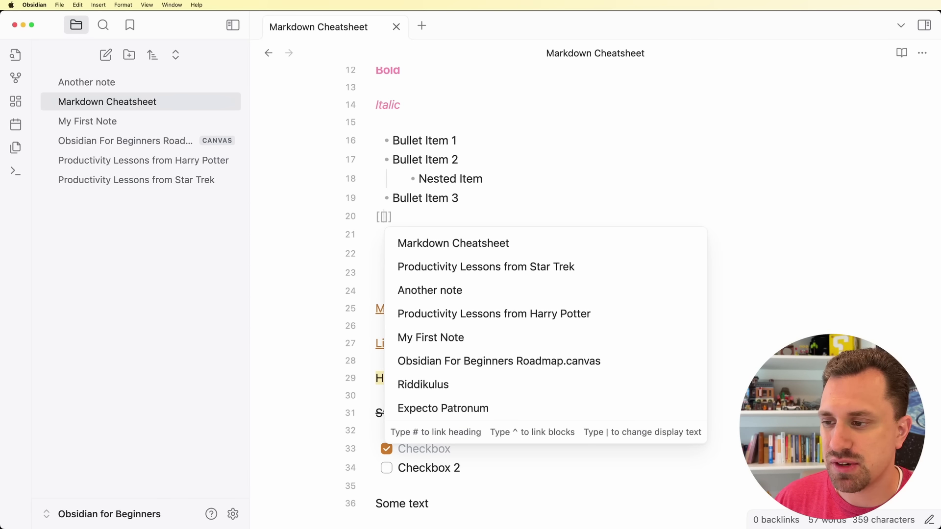
pyautogui.press('shift+super+Left')
pyautogui.press('BackSpace')
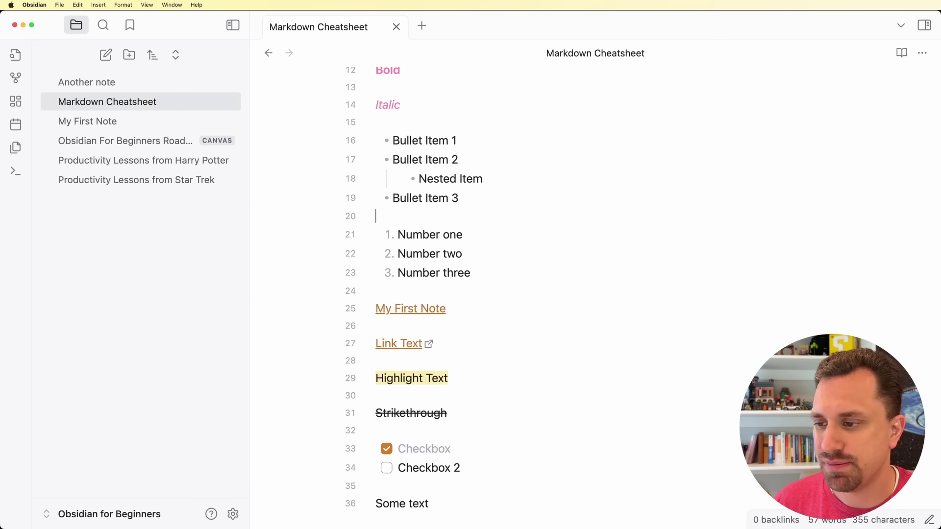
# Review the Smart indent lists option, close the settings, and add an empty nested bullet below Nested Item
pyautogui.press('super+comma')
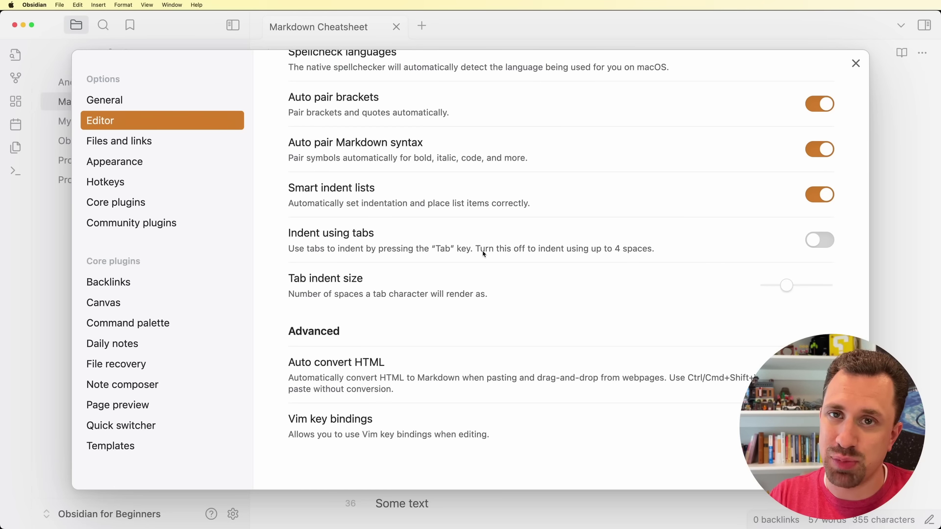
pyautogui.click(892, 251)
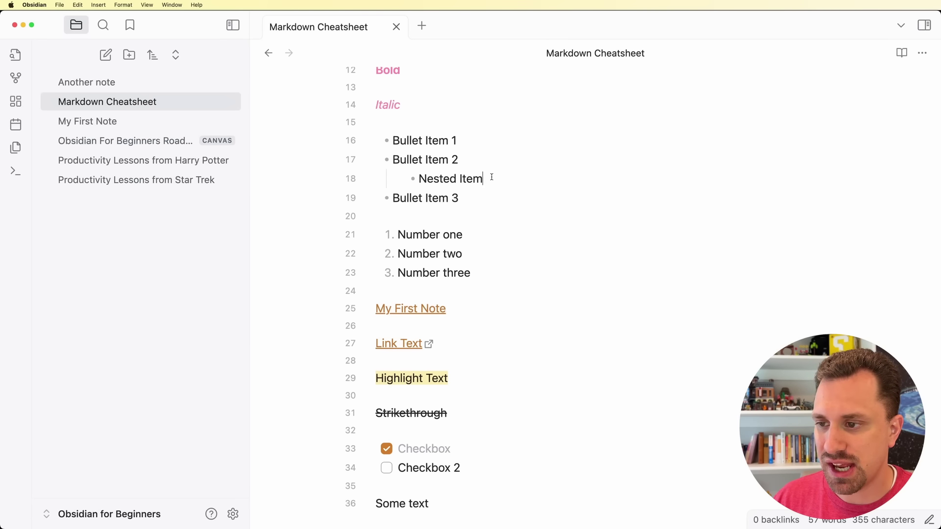
pyautogui.press('Return')
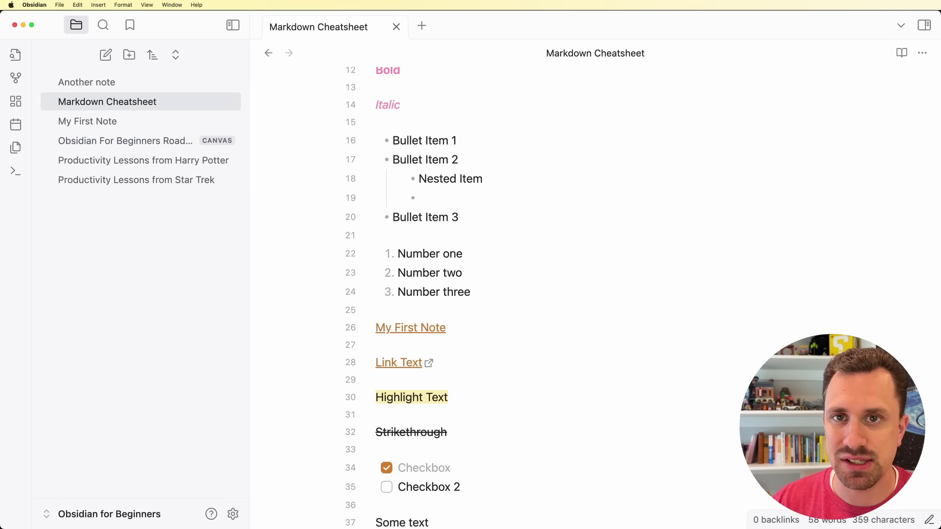
# Turn on Indent using tabs, close the settings, and test a tab indent on the empty line below Number three
pyautogui.press('super+comma')
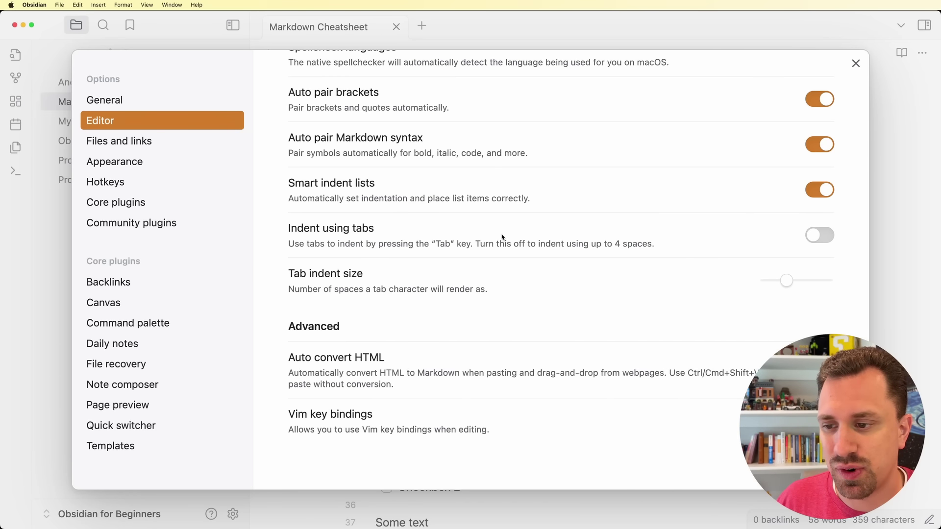
pyautogui.click(816, 239)
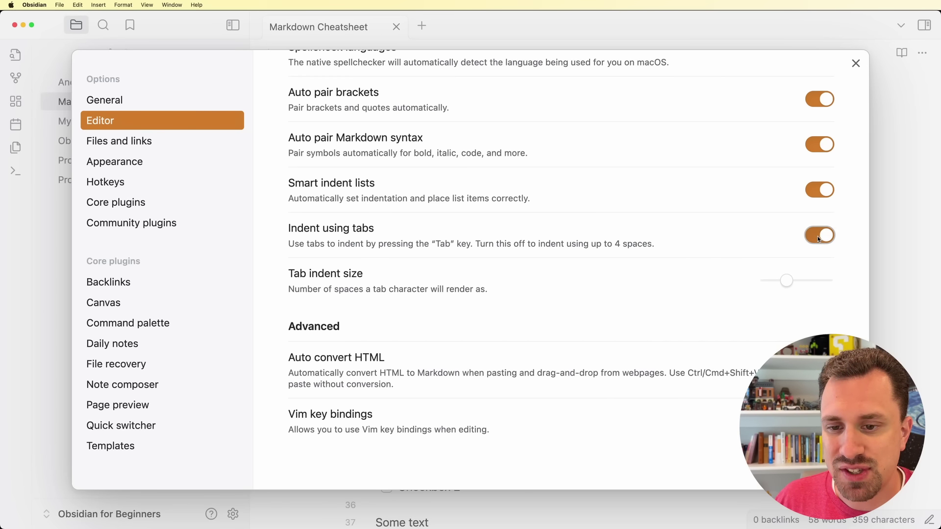
pyautogui.press('Escape')
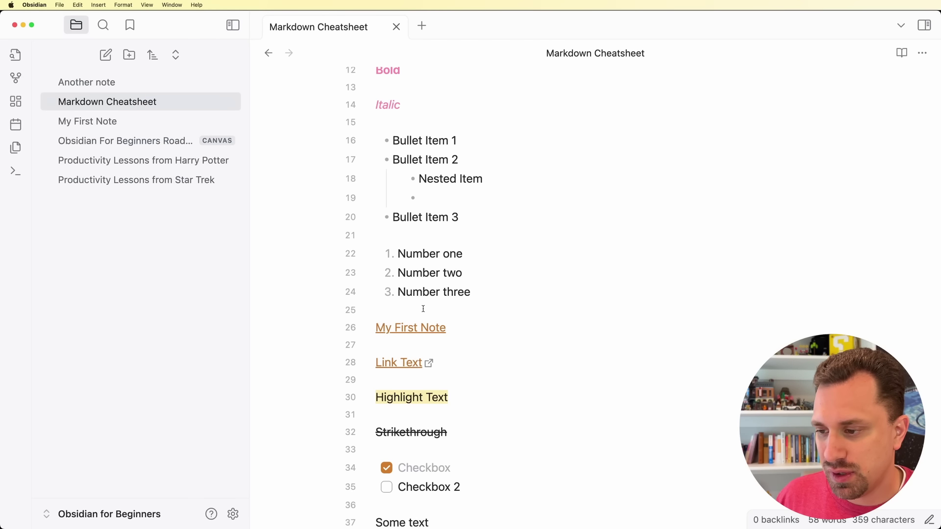
pyautogui.press('Tab')
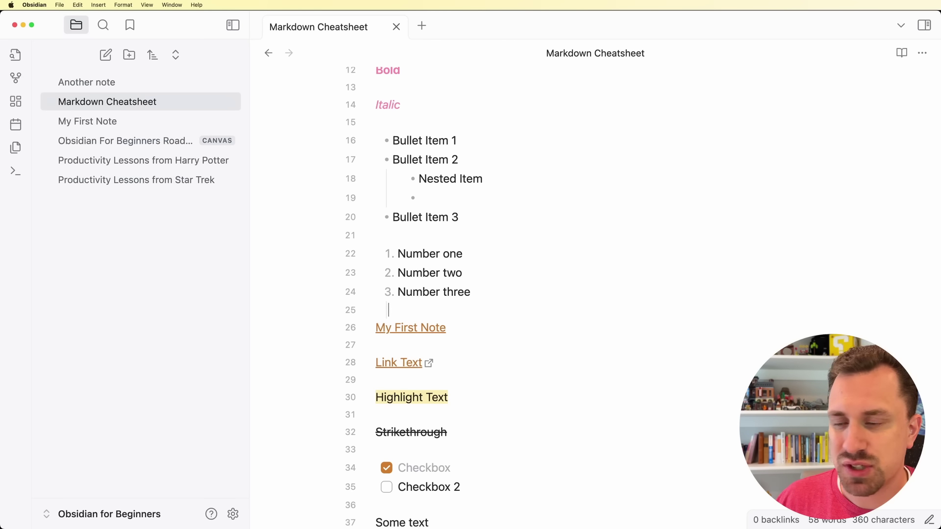
pyautogui.press('Left')
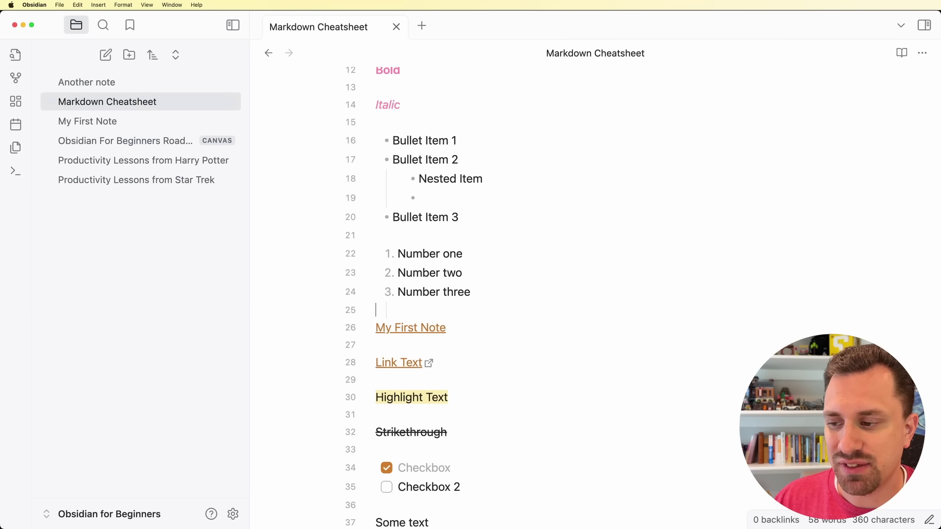
# Turn off Indent using tabs, close the settings, and test a space indent on the empty line below Bullet Item 3
pyautogui.press('super+comma')
pyautogui.click(821, 234)
pyautogui.press('Escape')
pyautogui.click(411, 234)
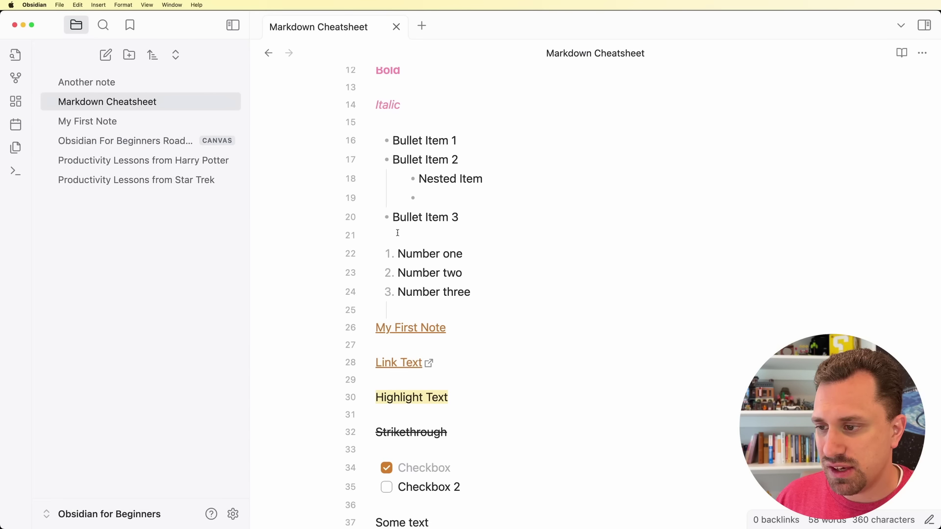
pyautogui.press('Tab')
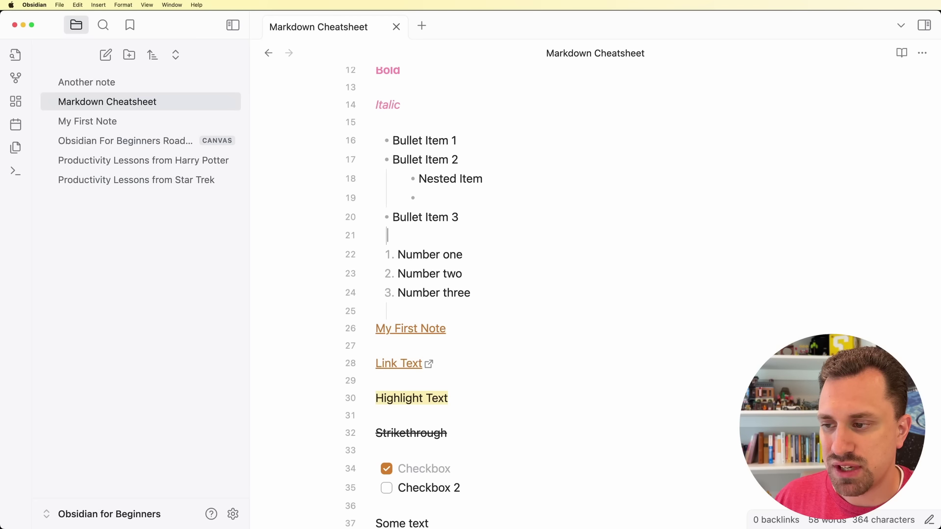
# Review the Tab indent size option in the Editor settings and the Deleted files choices in the Files and links settings
pyautogui.press('super+comma')
pyautogui.moveTo(788, 284)
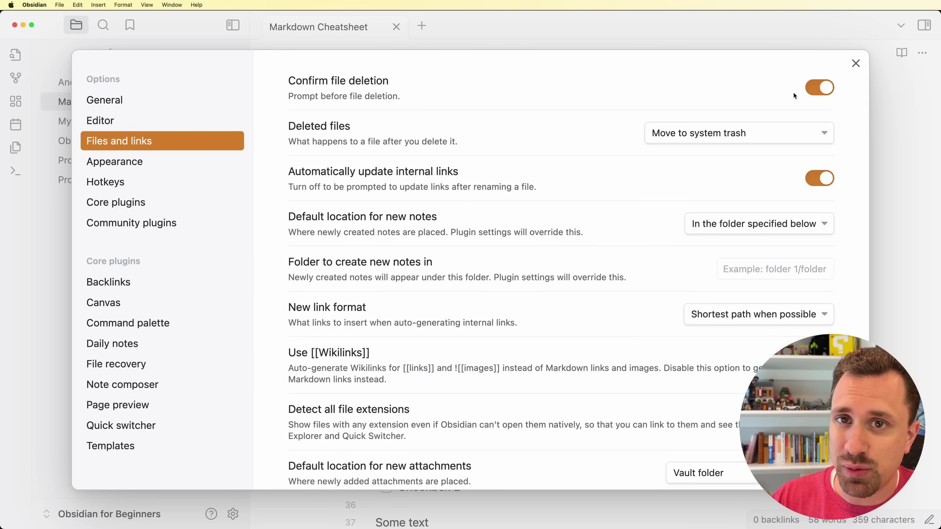
pyautogui.click(745, 134)
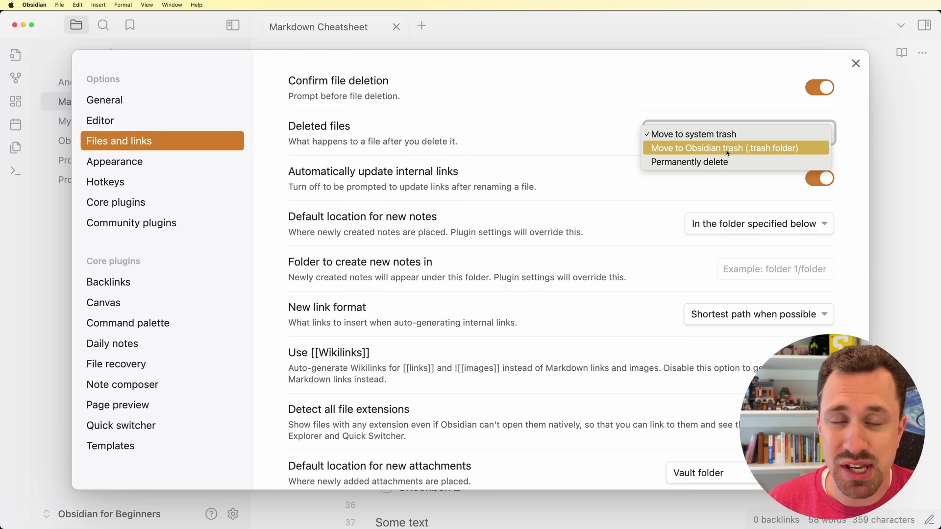
pyautogui.click(713, 182)
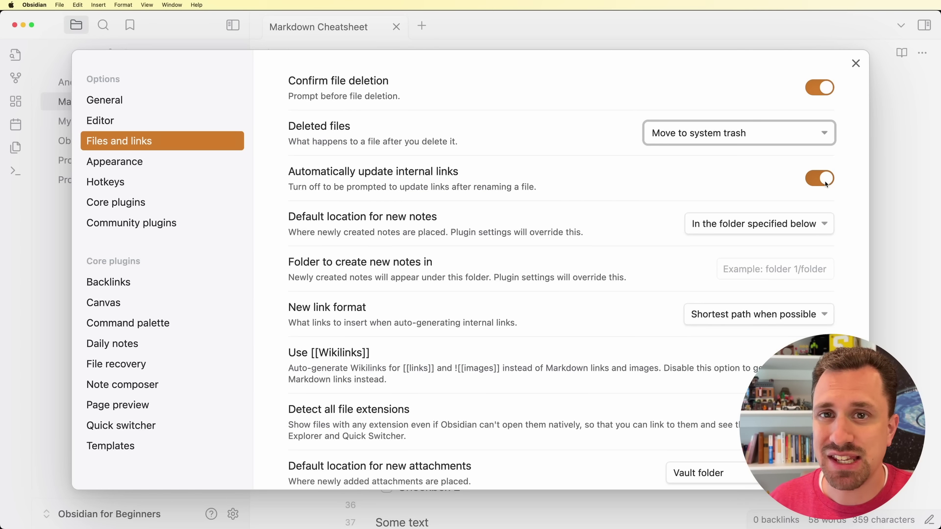
# Try each default location for new notes, including Same folder as current file, and set it to Vault folder
pyautogui.scroll(-1, 809, 191)
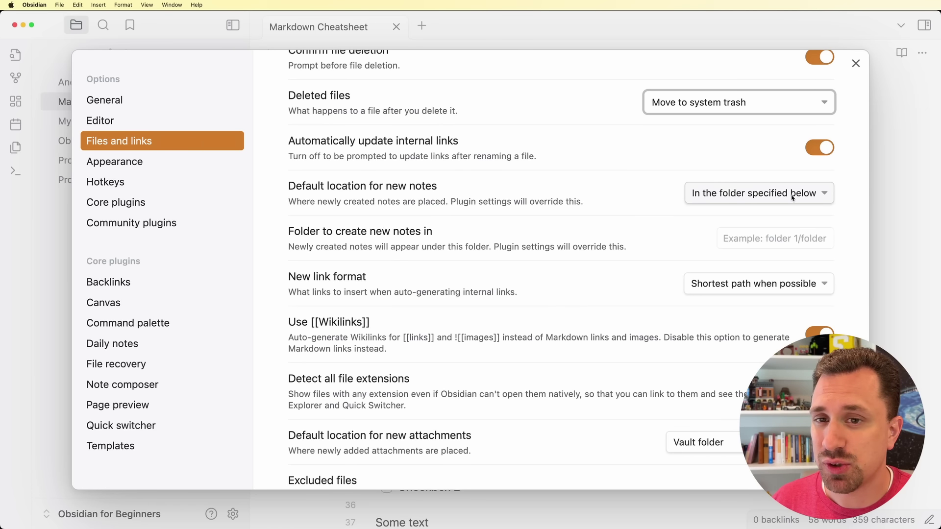
pyautogui.click(793, 197)
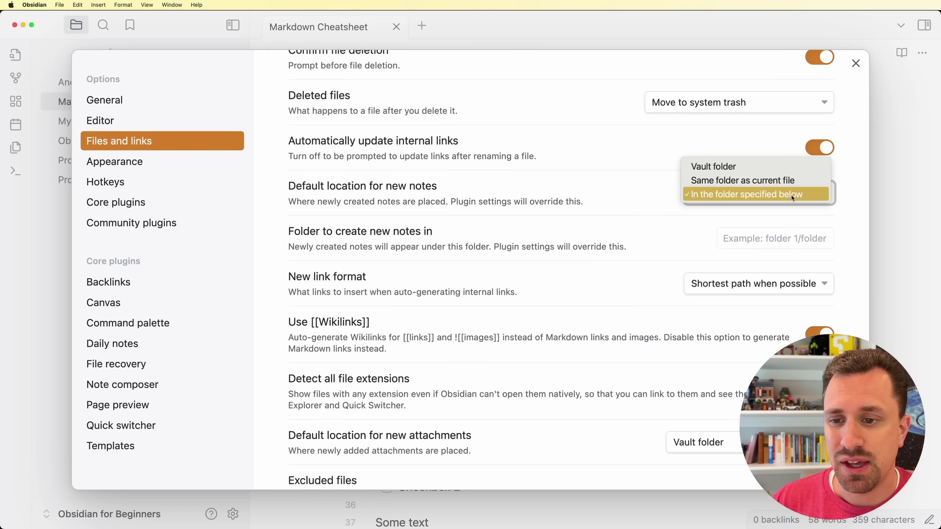
pyautogui.click(745, 164)
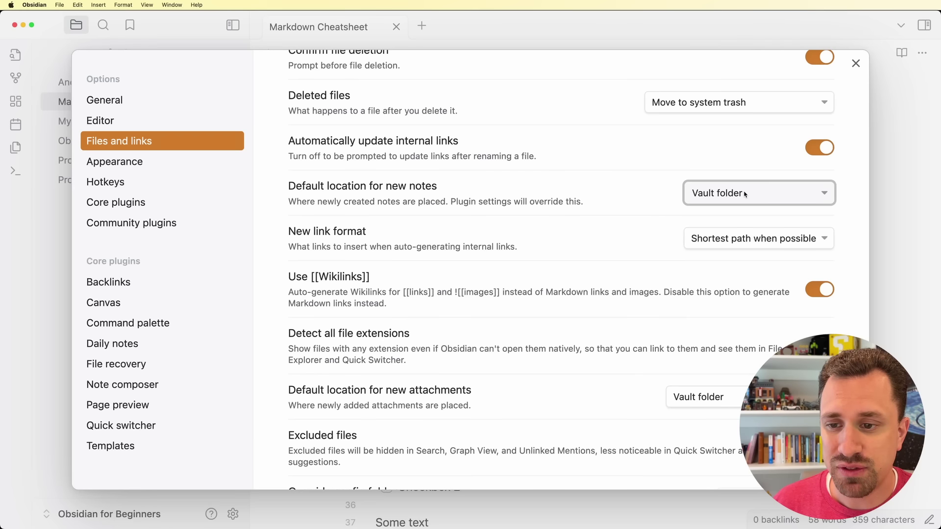
pyautogui.click(745, 194)
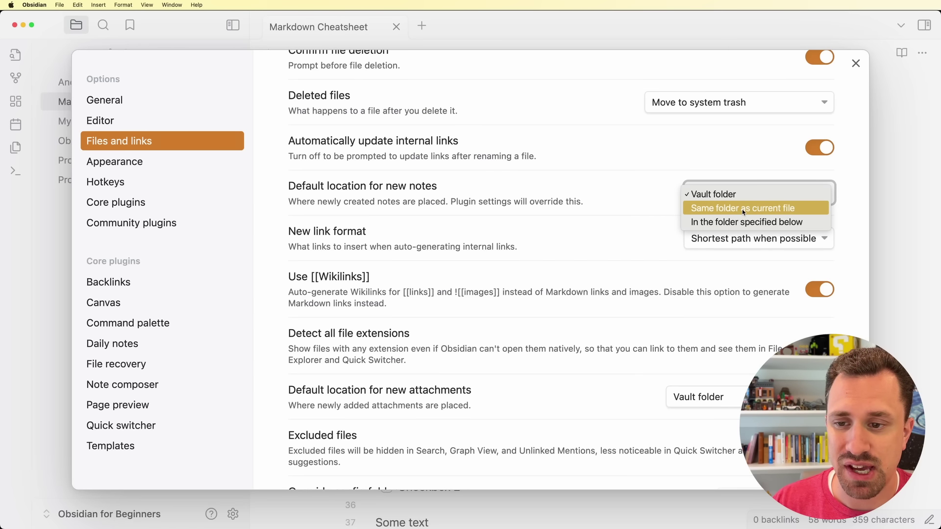
pyautogui.click(744, 222)
pyautogui.click(732, 196)
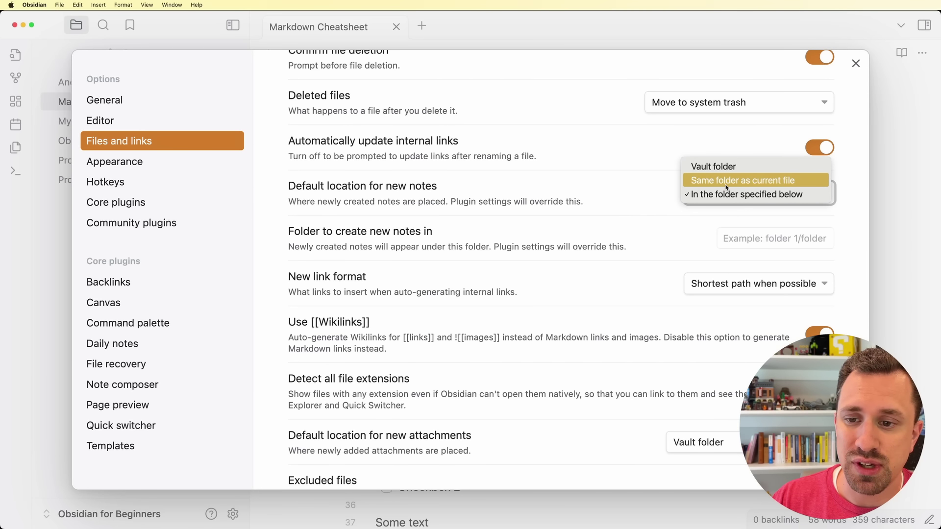
pyautogui.click(727, 188)
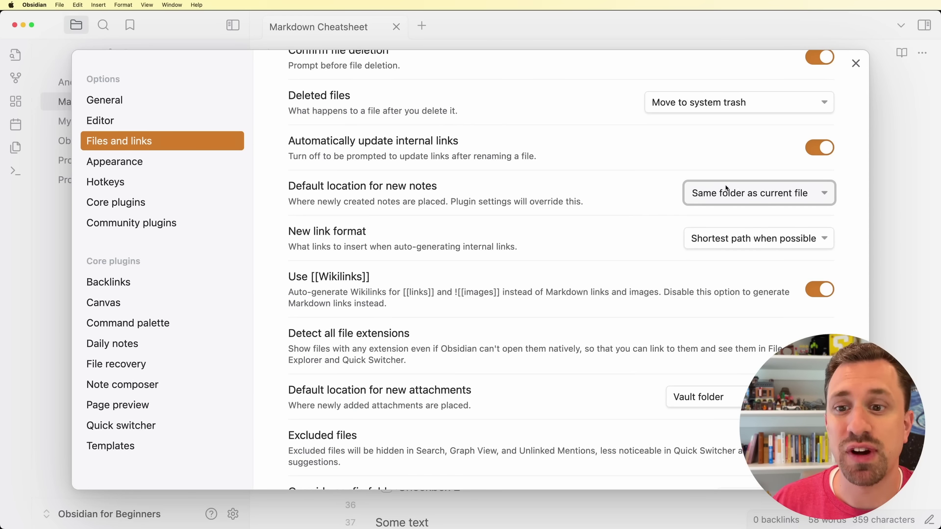
pyautogui.click(727, 188)
pyautogui.click(728, 184)
# Review the New link format choices, keeping Shortest path when possible, and read the Use [[Wikilinks]] option
pyautogui.click(719, 240)
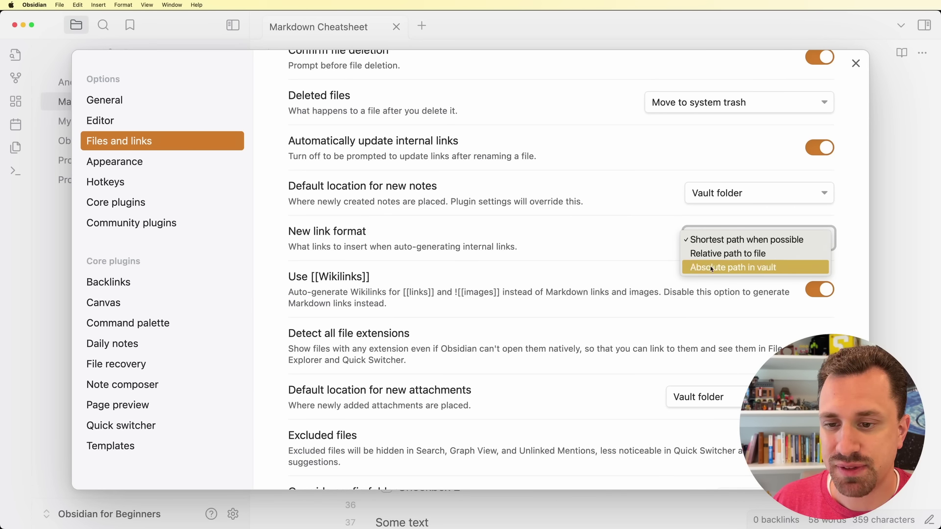
pyautogui.click(653, 249)
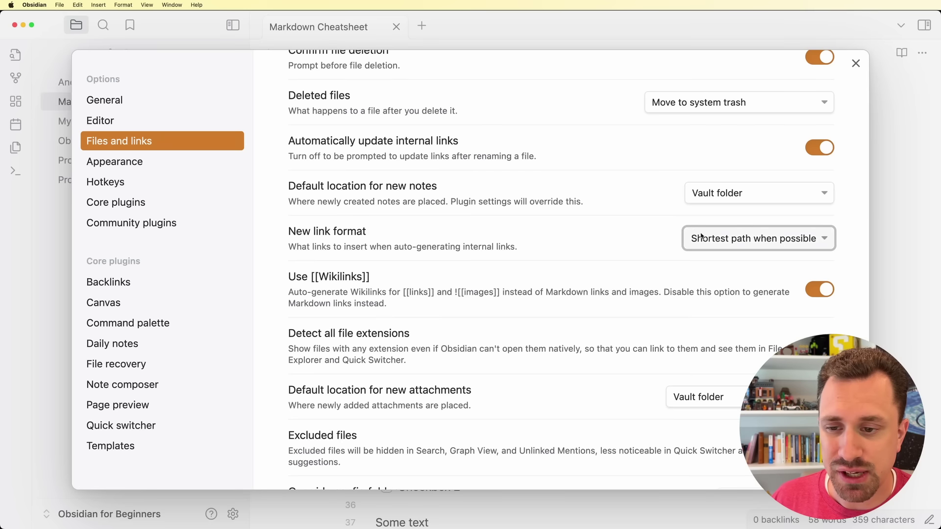
pyautogui.click(744, 241)
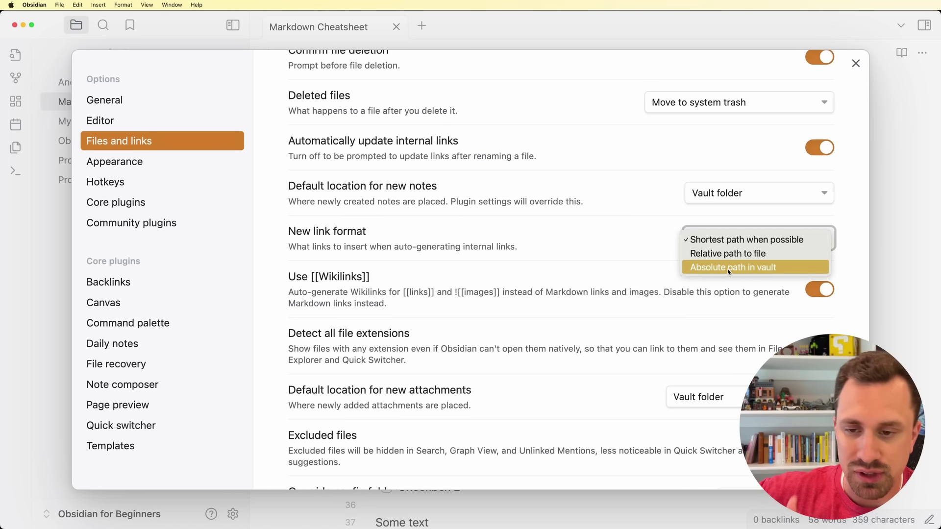
pyautogui.click(740, 240)
pyautogui.scroll(-3, 740, 165)
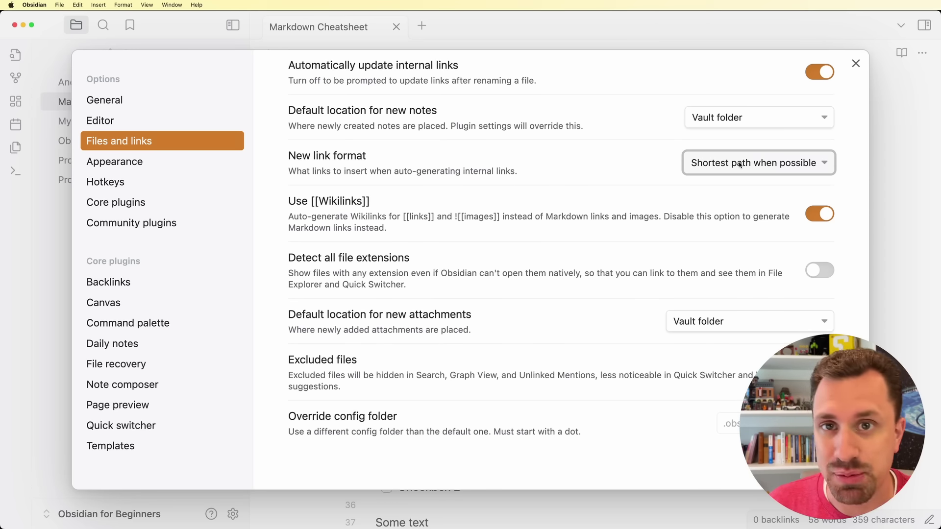
pyautogui.scroll(-1, 799, 213)
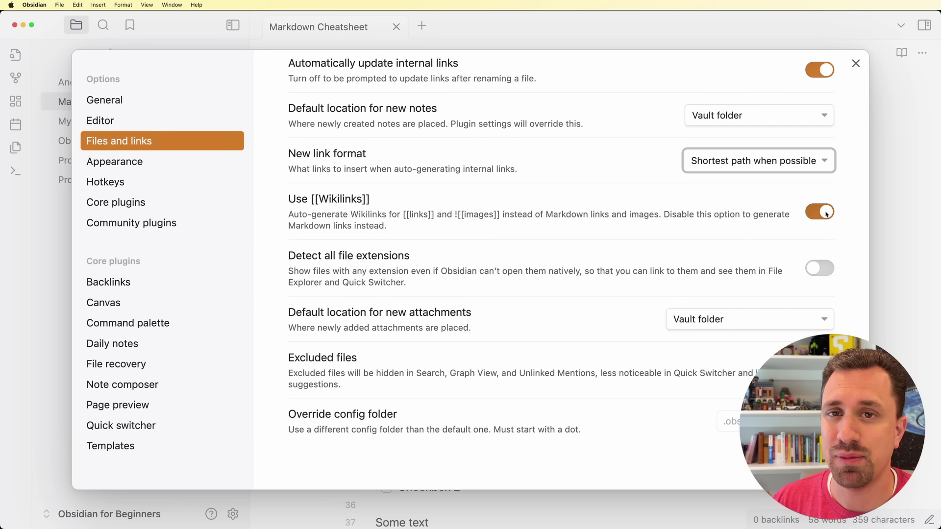
# Close the settings and reveal the Markdown source of the Link Text line to examine its link syntax
pyautogui.click(883, 205)
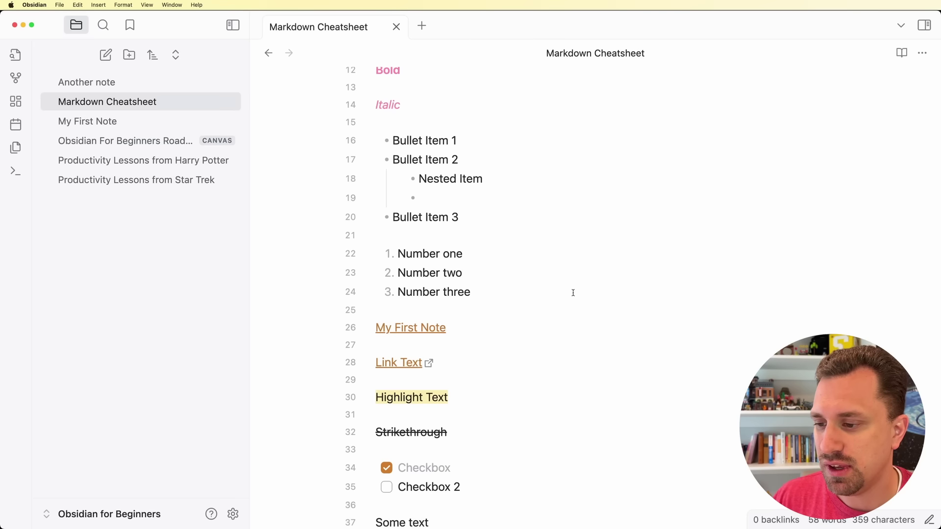
pyautogui.scroll(-5, 569, 293)
pyautogui.scroll(4, 470, 279)
pyautogui.scroll(-3, 449, 271)
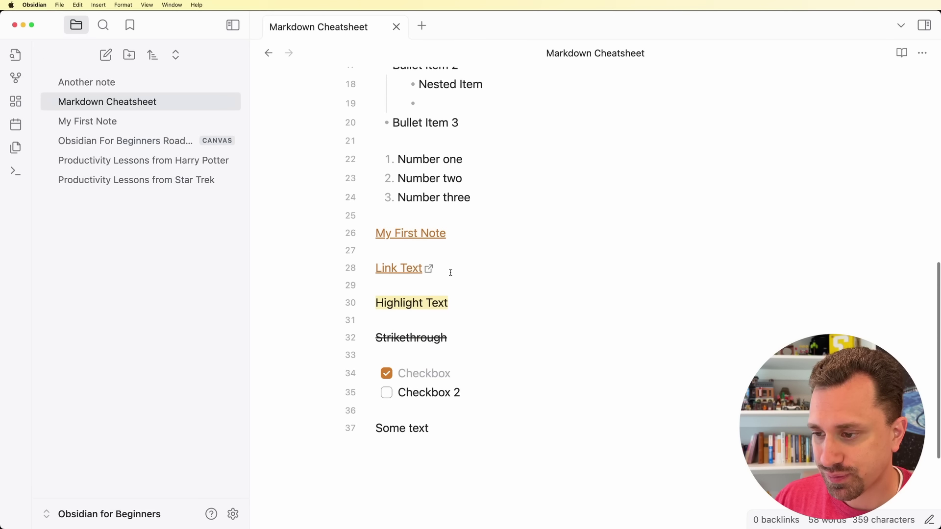
pyautogui.click(463, 271)
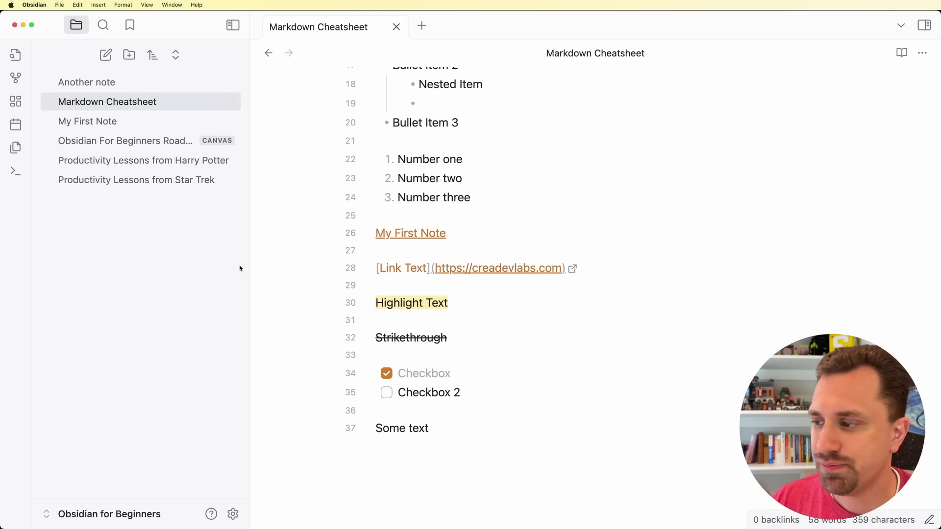
# Reopen the Files and links settings and review the Detect all file extensions option and the default attachment location choices
pyautogui.press('super+comma')
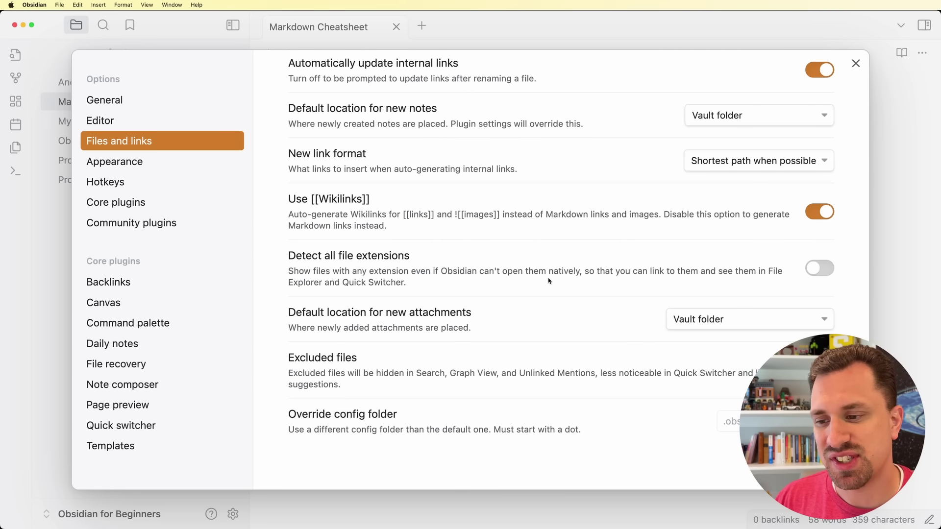
pyautogui.click(721, 320)
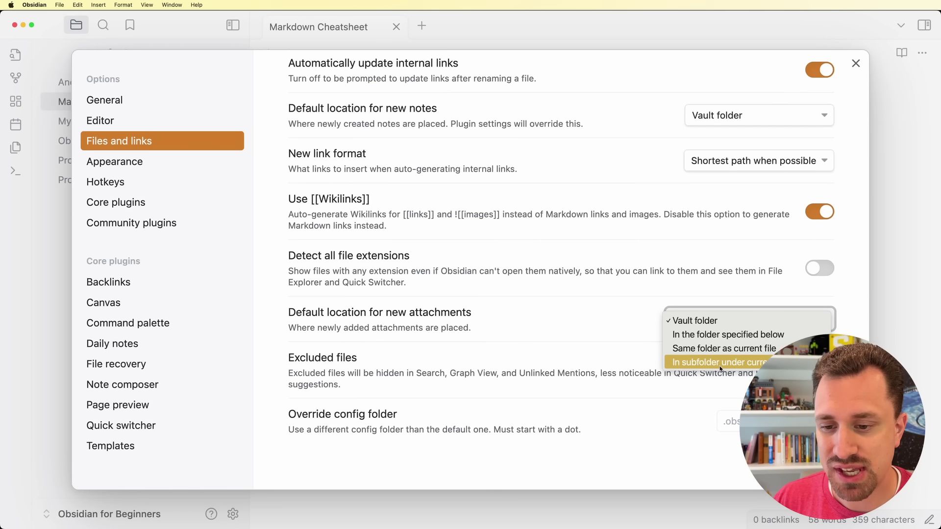
pyautogui.press('Escape')
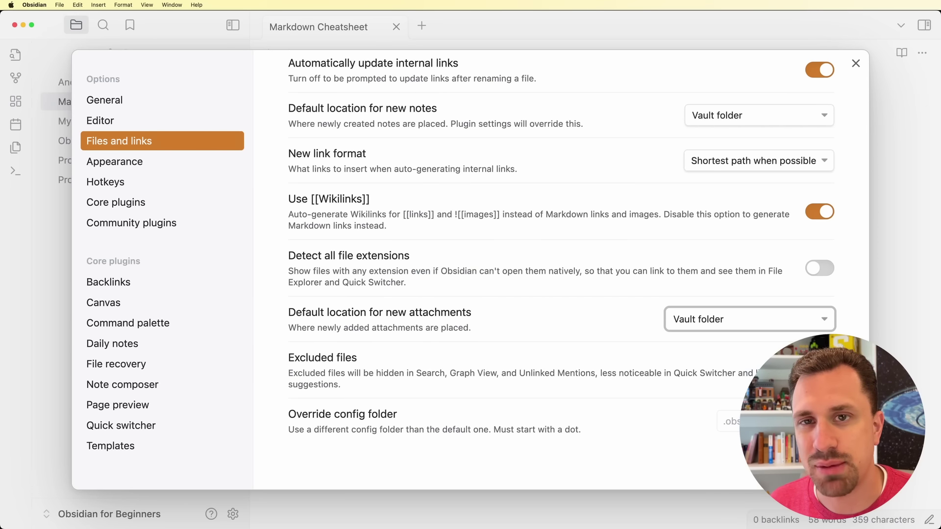
# Add templates/ as an Excluded files filter and save it
pyautogui.scroll(1, 811, 390)
pyautogui.click(811, 391)
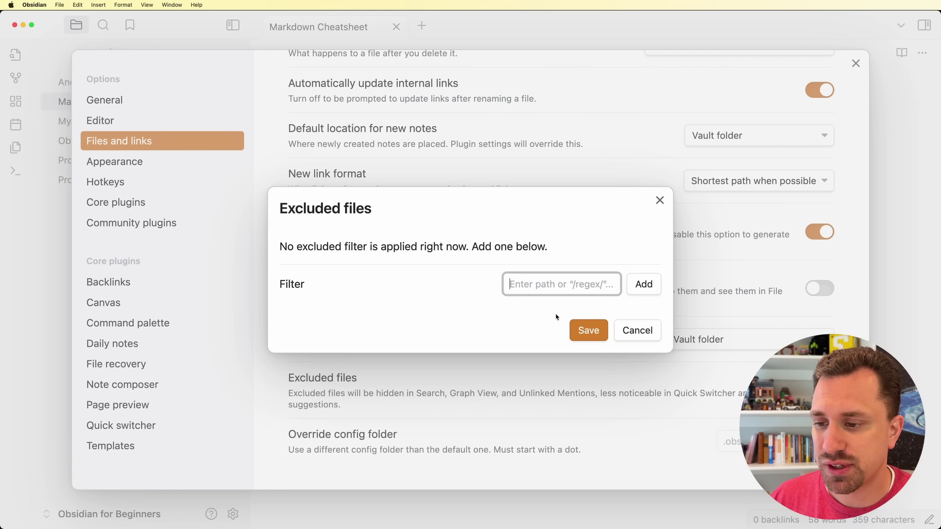
pyautogui.write('/')
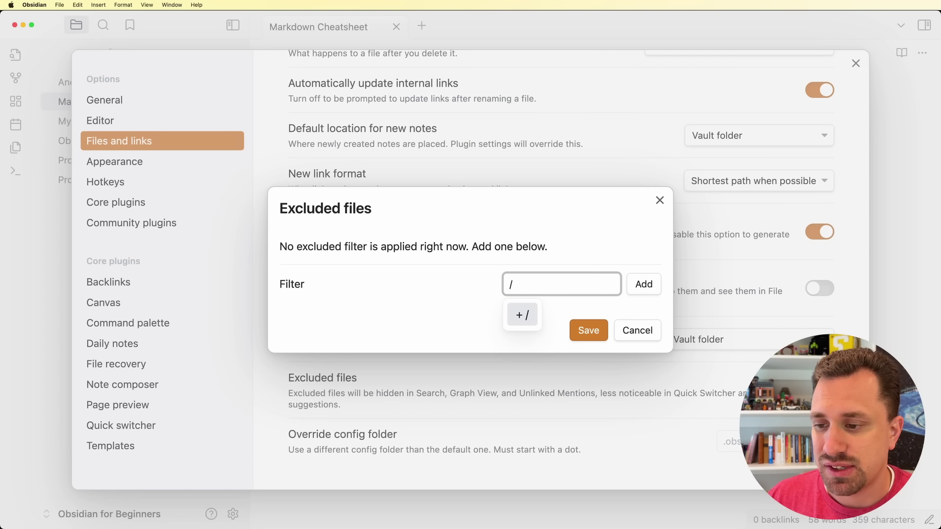
pyautogui.write('te')
pyautogui.press('BackSpace')
pyautogui.press('BackSpace')
pyautogui.press('BackSpace')
pyautogui.write('tempa')
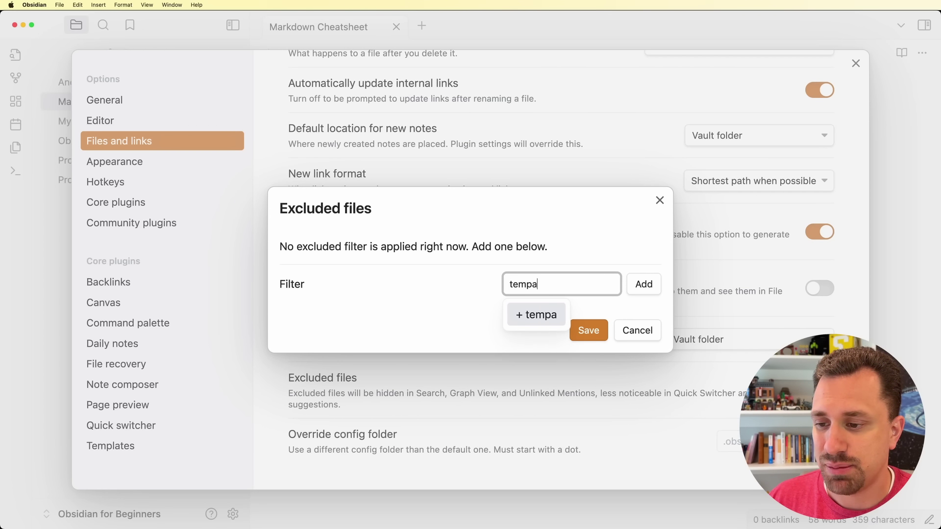
pyautogui.press('BackSpace')
pyautogui.write('lates/')
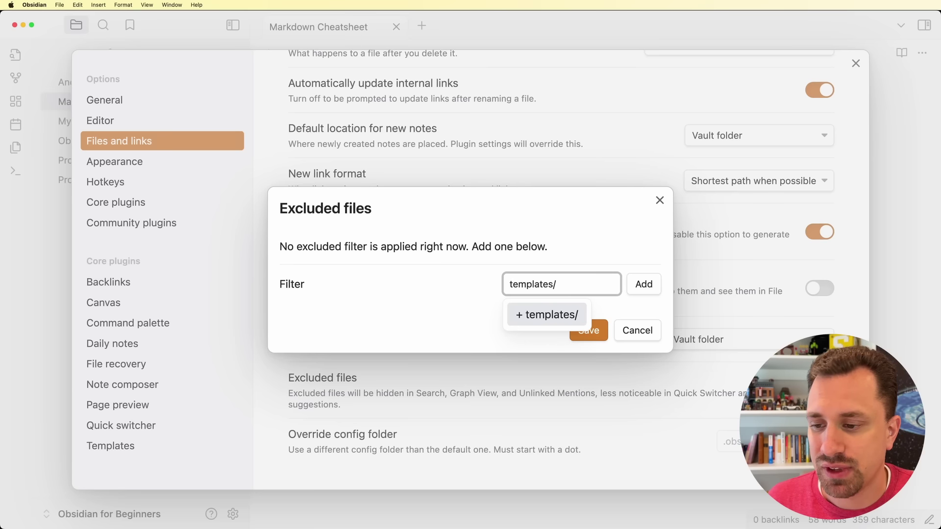
pyautogui.click(569, 323)
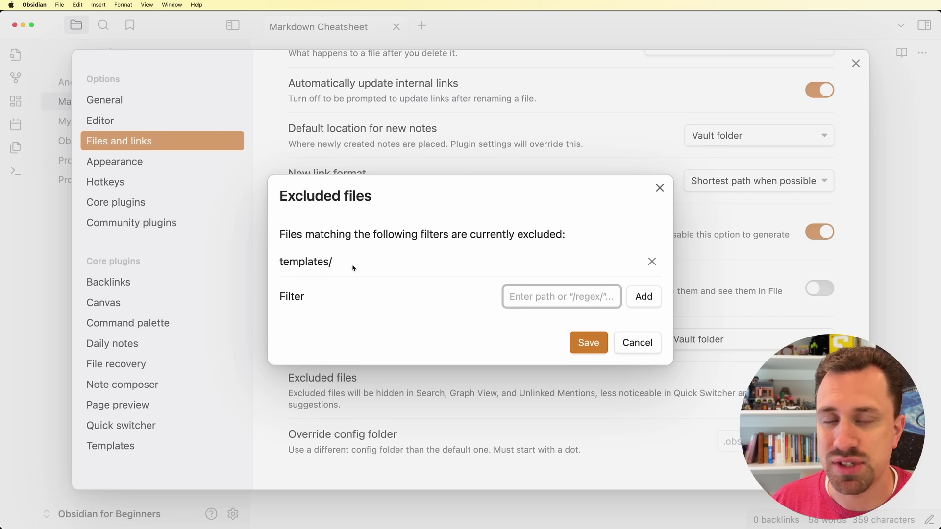
pyautogui.click(597, 348)
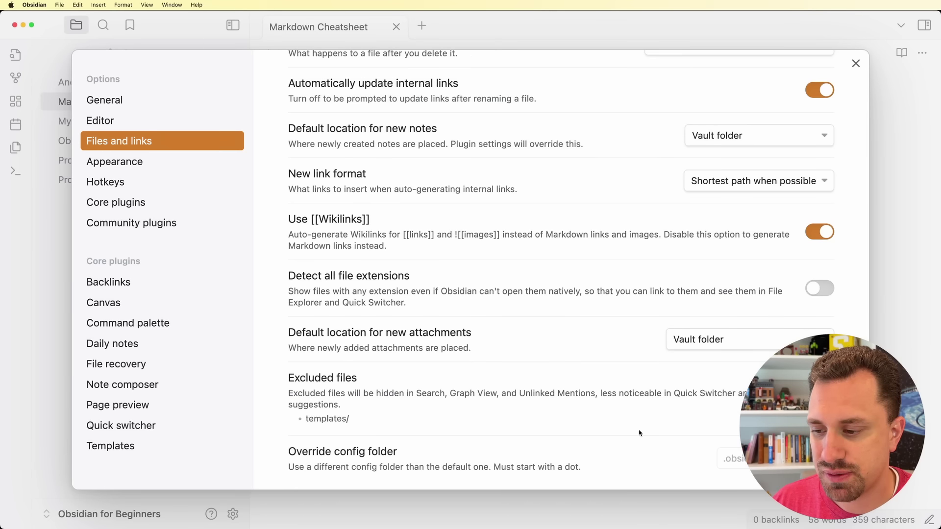
# Set the base color scheme to Dark in the Appearance settings
pyautogui.scroll(-1, 640, 435)
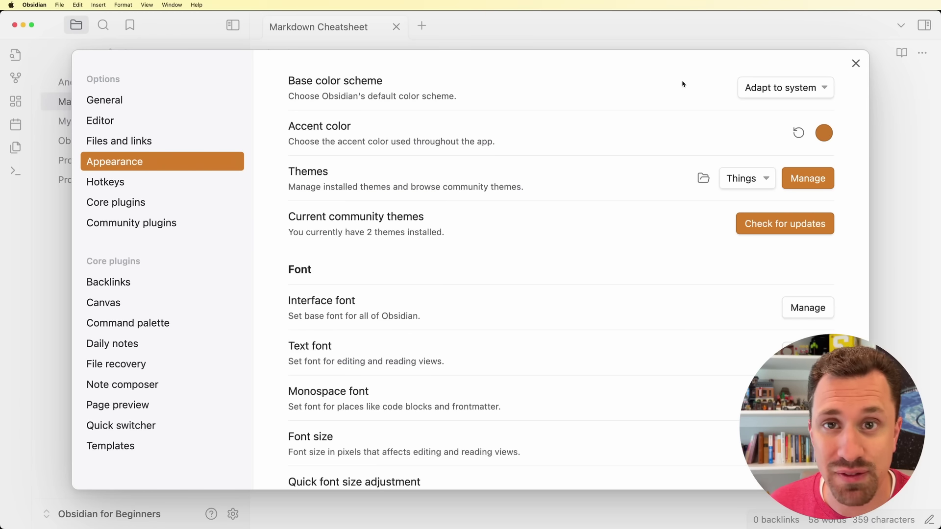
pyautogui.click(780, 87)
pyautogui.click(779, 61)
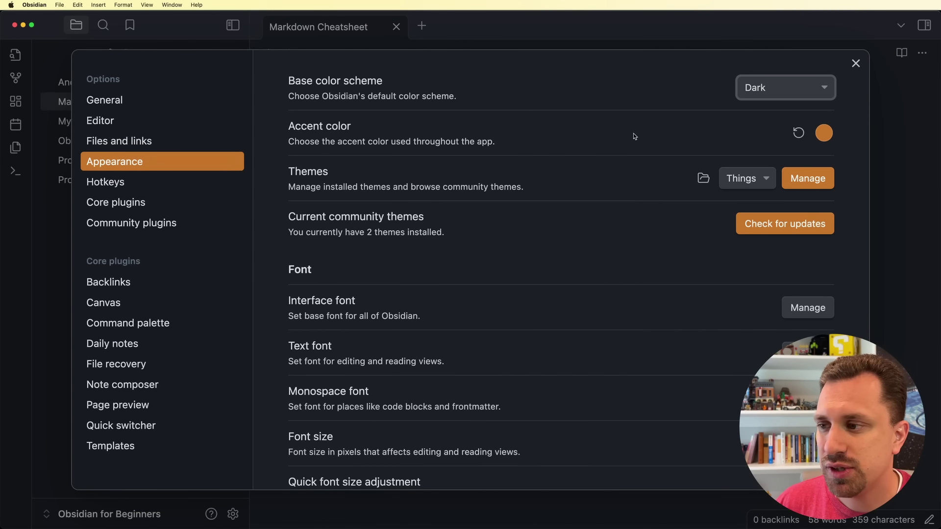
# Set the accent color to blue with RGB values 41, 146, 199
pyautogui.click(824, 134)
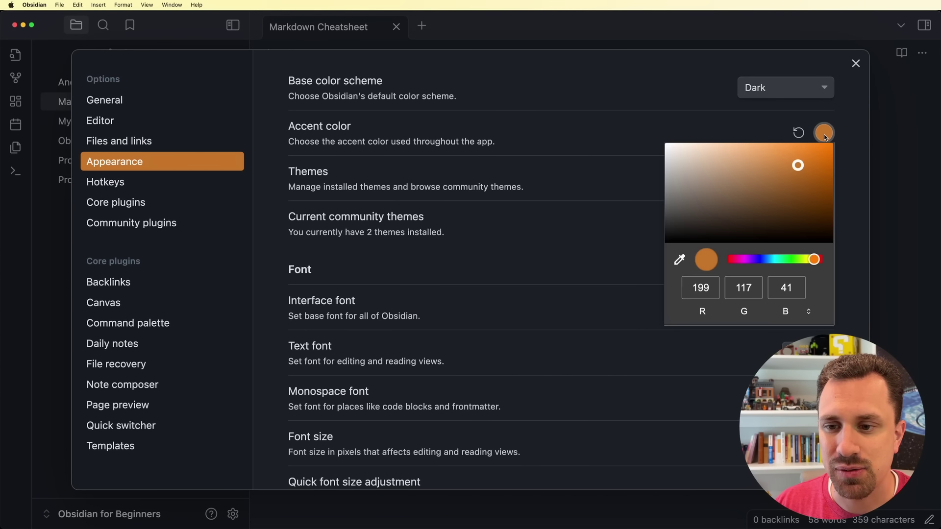
pyautogui.moveTo(769, 259)
pyautogui.mouseDown()
pyautogui.moveTo(758, 264)
pyautogui.moveTo(769, 264)
pyautogui.mouseUp()
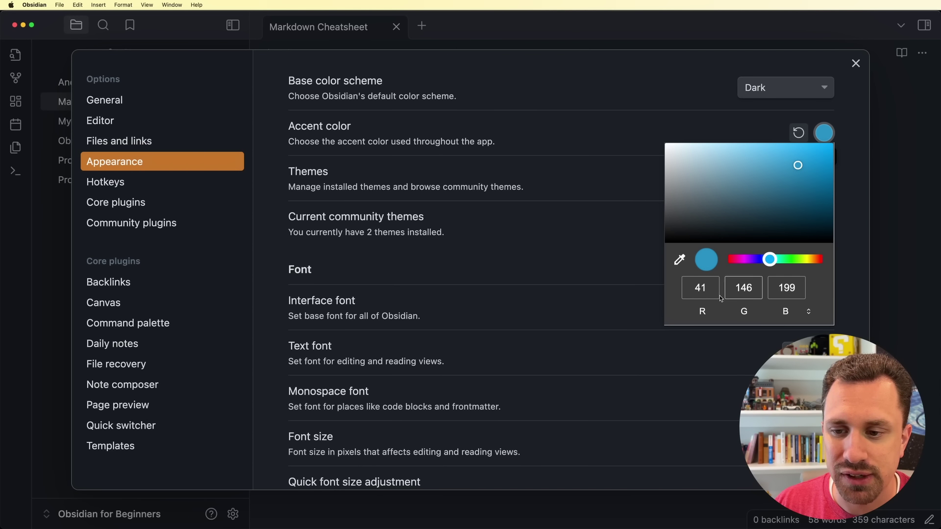
pyautogui.click(614, 246)
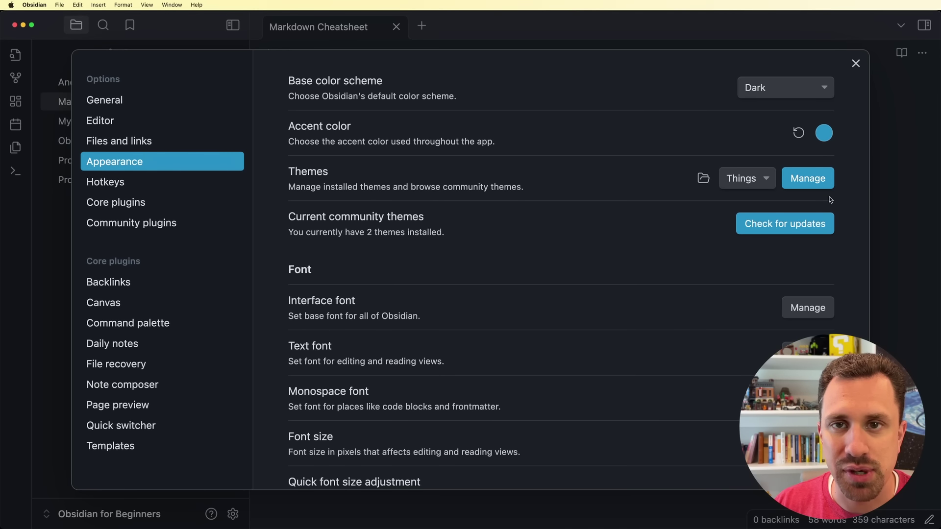
# Set the accent color to orange with RGB values 199, 112, 41
pyautogui.click(829, 139)
pyautogui.click(816, 261)
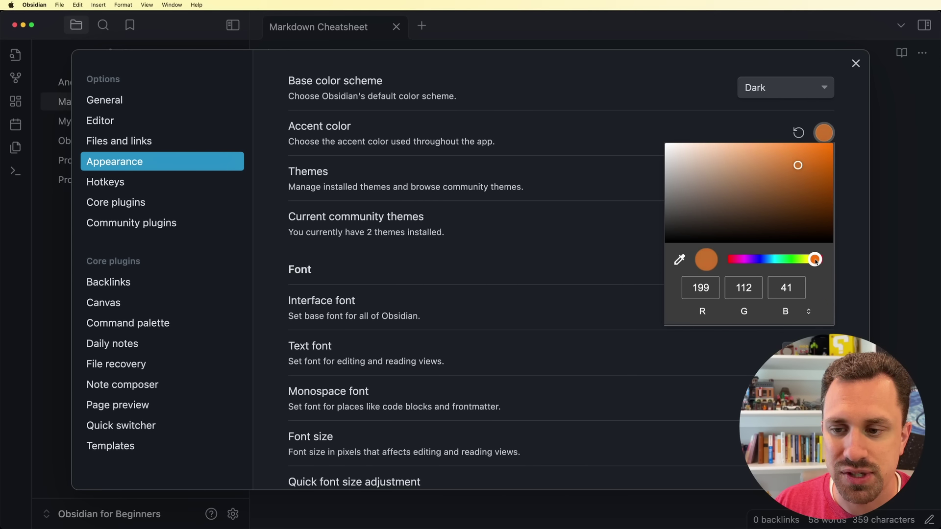
pyautogui.click(843, 230)
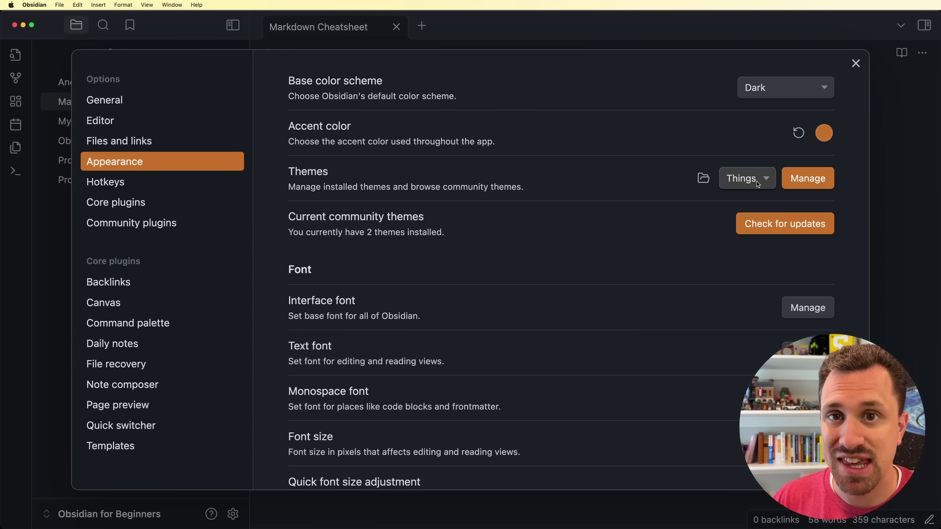
# Browse the community themes, view the details of the Minimal theme, and return to the Appearance settings
pyautogui.click(801, 183)
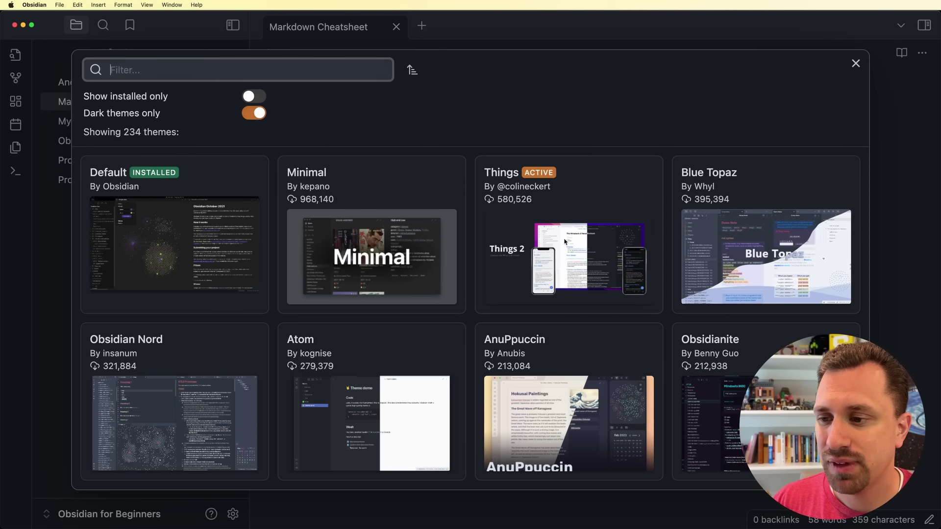
pyautogui.click(405, 209)
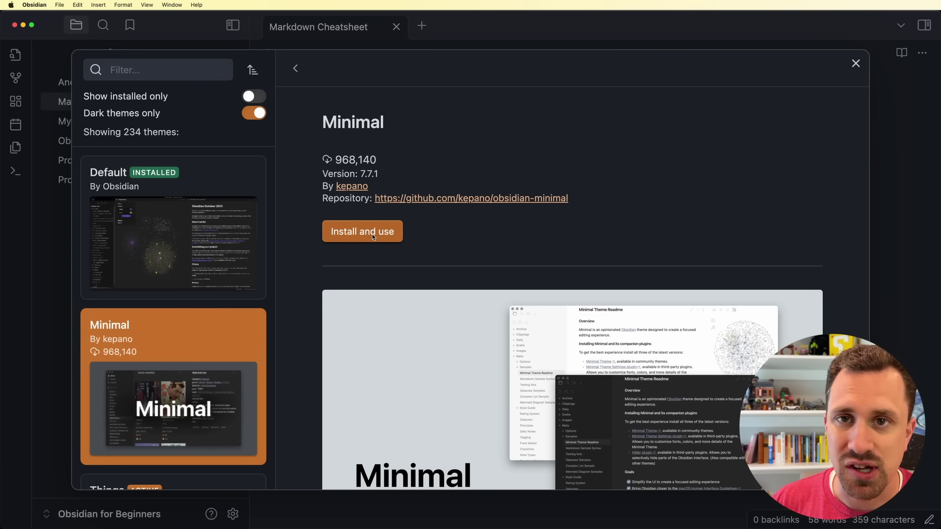
pyautogui.click(296, 69)
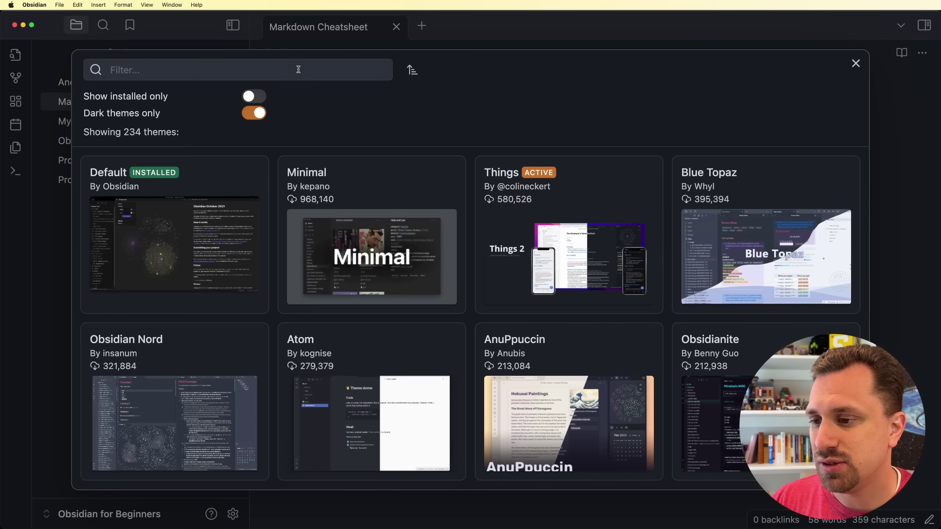
pyautogui.click(855, 64)
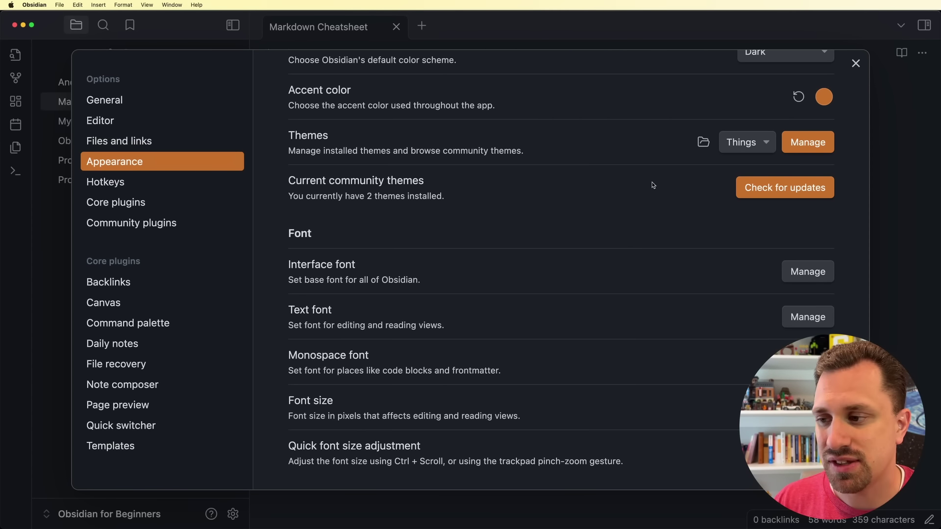
# Review the Font options in the Appearance settings, including font size and quick font size adjustment
pyautogui.scroll(-5, 652, 186)
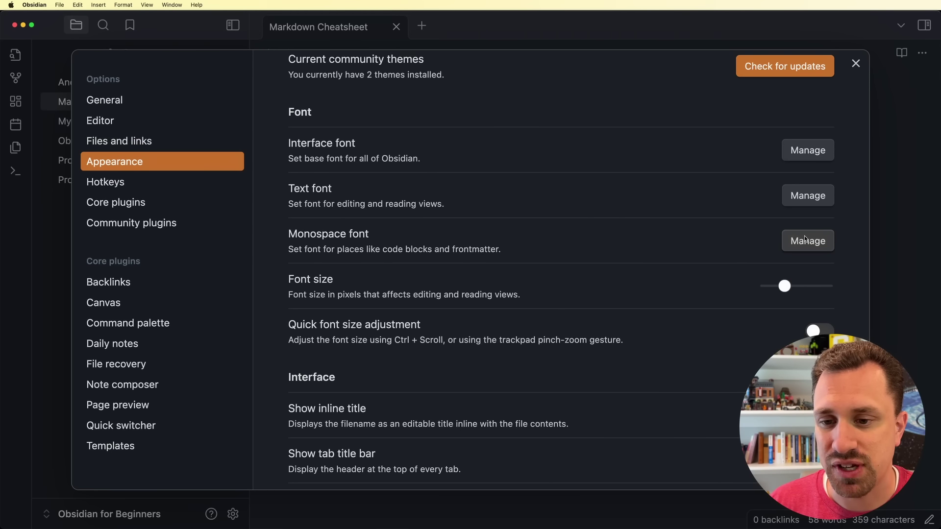
pyautogui.scroll(-2, 804, 236)
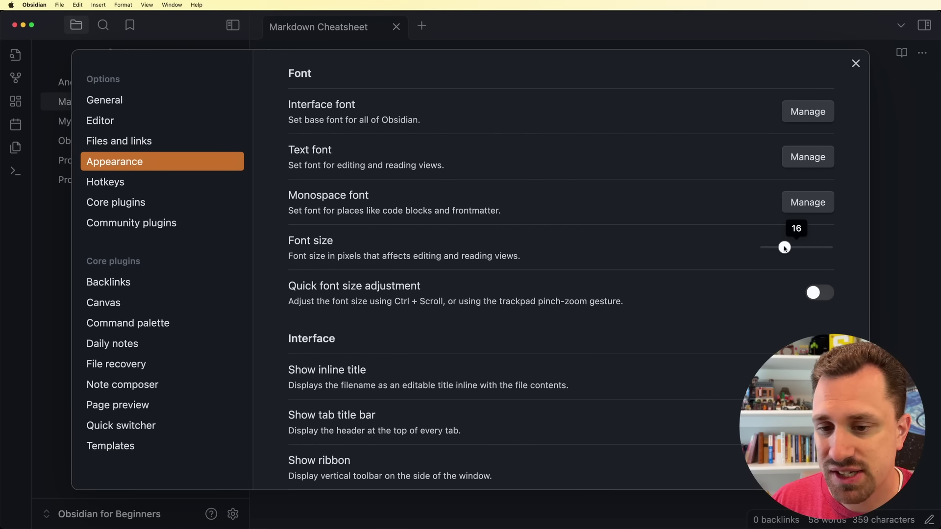
pyautogui.scroll(-2, 784, 326)
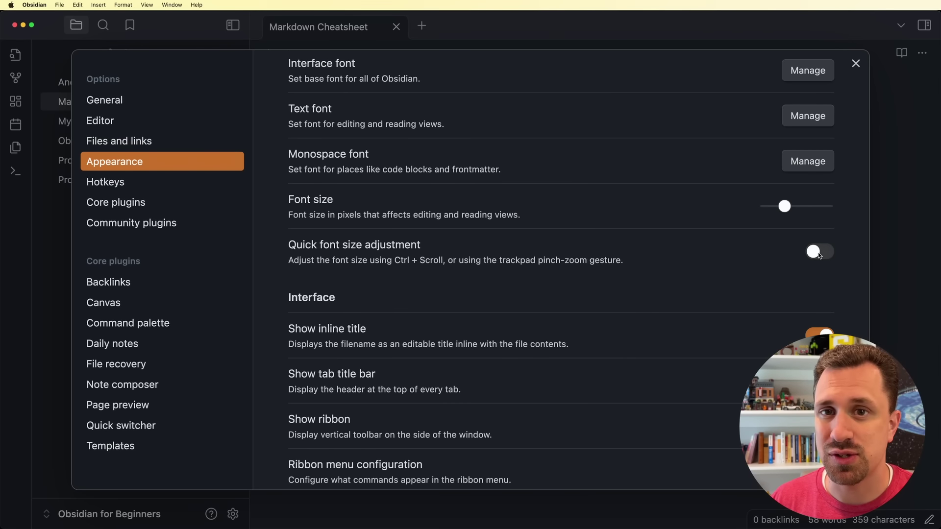
pyautogui.scroll(-8, 727, 219)
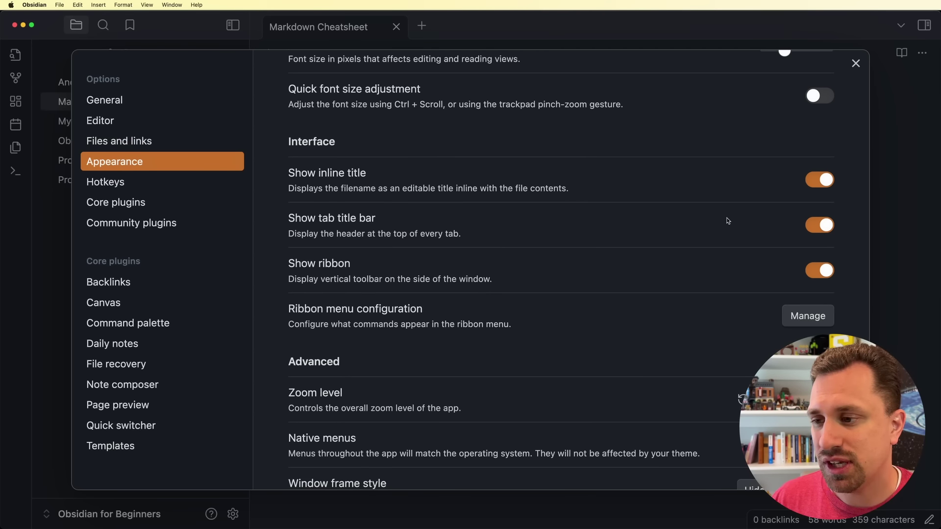
# Disable Show inline title and close the settings to examine the start of the Markdown Cheatsheet note
pyautogui.click(826, 180)
pyautogui.click(876, 180)
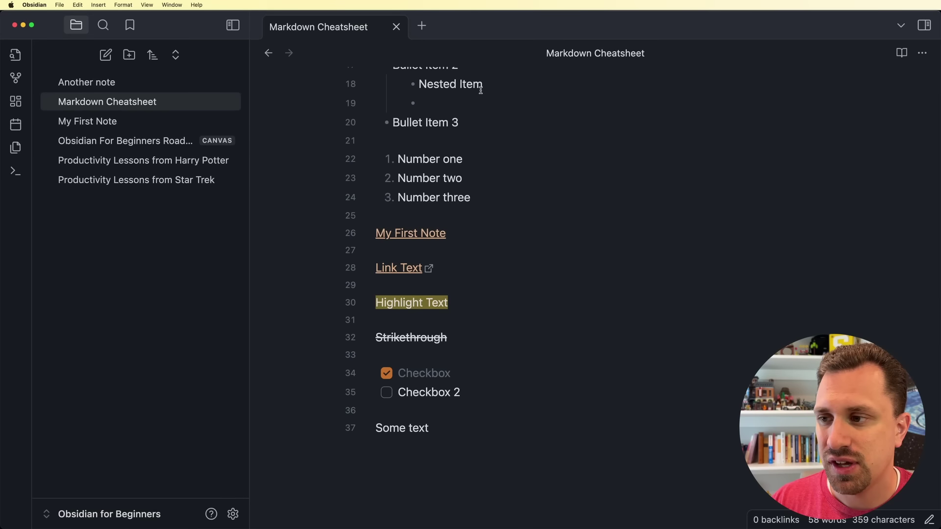
pyautogui.scroll(2, 549, 149)
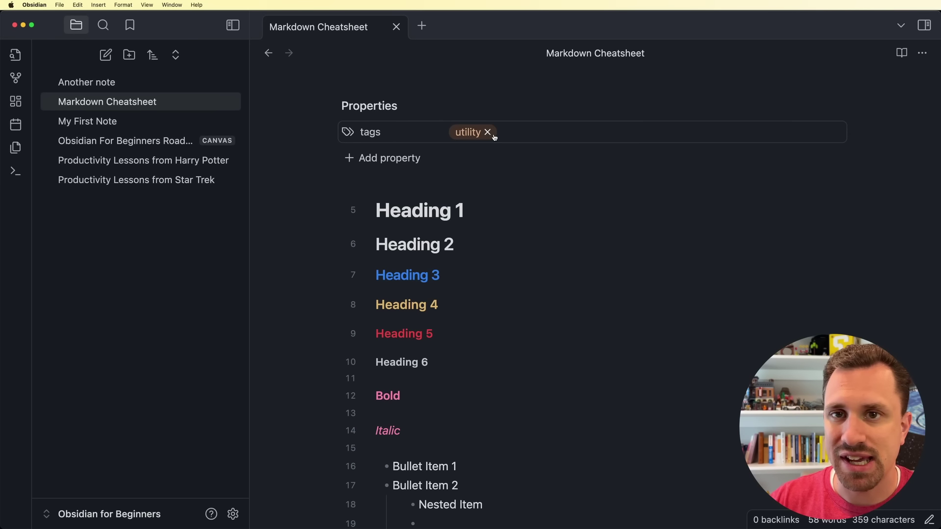
# Re-enable Show inline title in the Appearance settings and select the inline title text in the Markdown Cheatsheet note
pyautogui.click(233, 514)
pyautogui.scroll(-10, 637, 245)
pyautogui.click(819, 145)
pyautogui.click(910, 162)
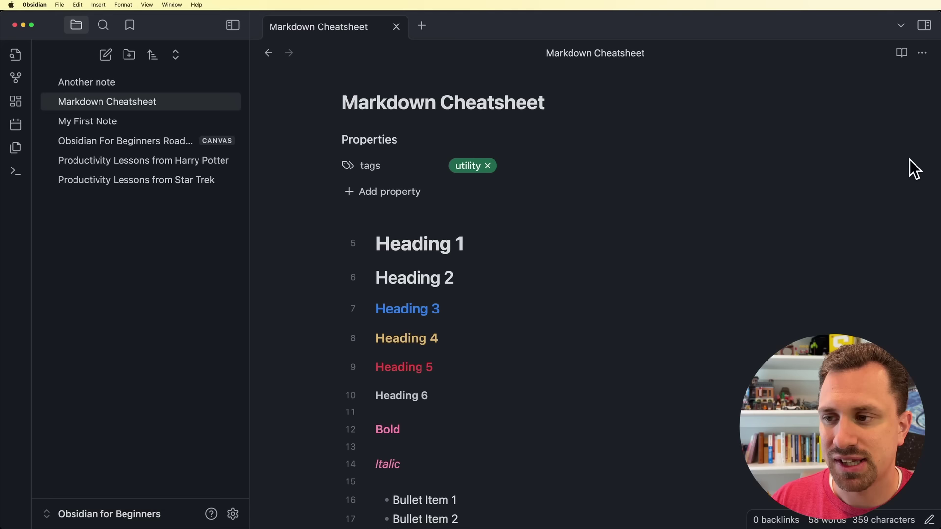
pyautogui.moveTo(548, 109); pyautogui.dragTo(360, 110)
pyautogui.click(431, 101)
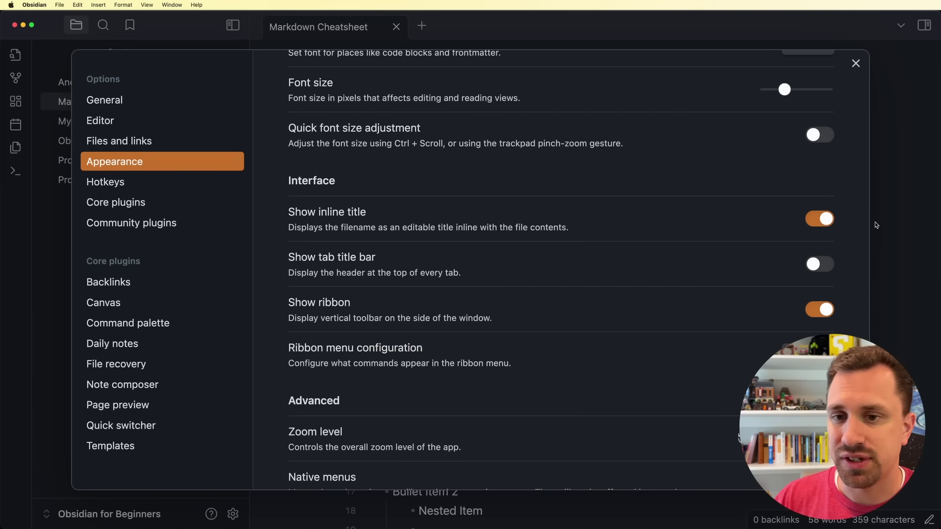
# Switch the Show tab title bar and Show ribbon options off and back on
pyautogui.press('Escape')
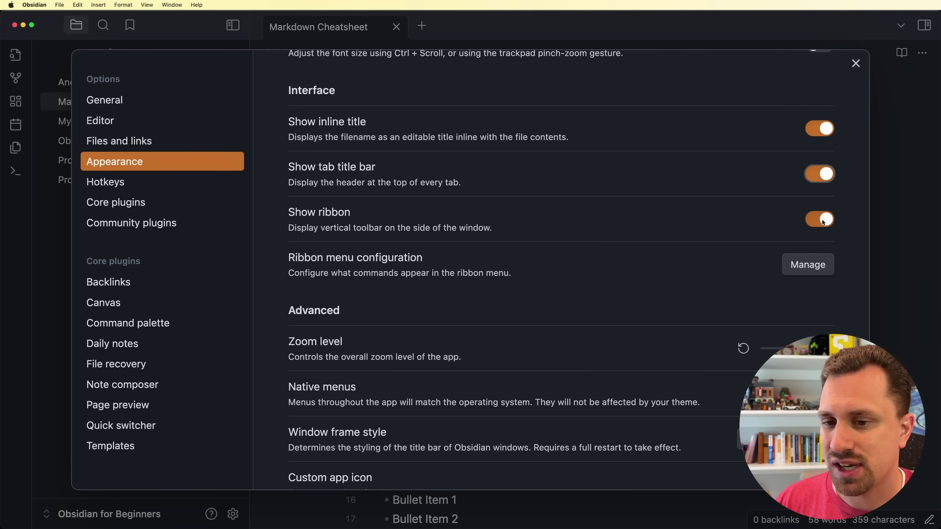
pyautogui.click(823, 222)
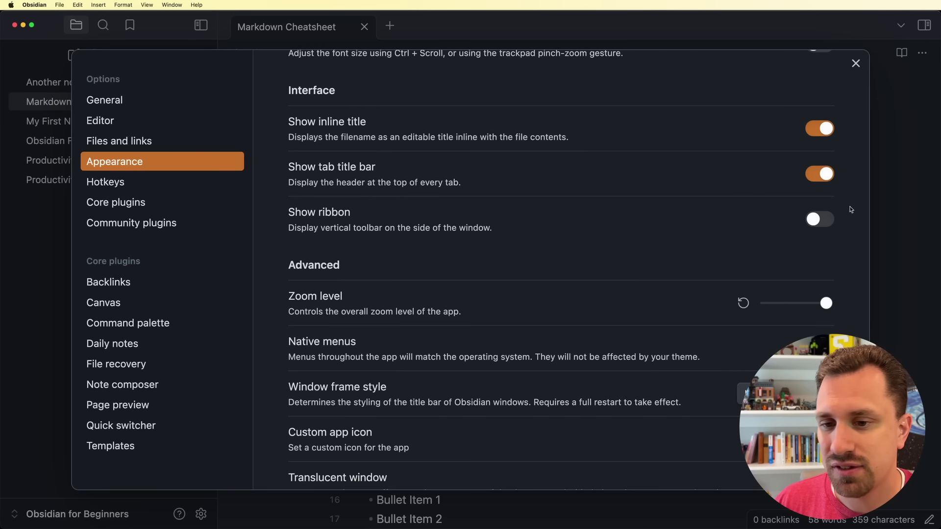
pyautogui.click(821, 219)
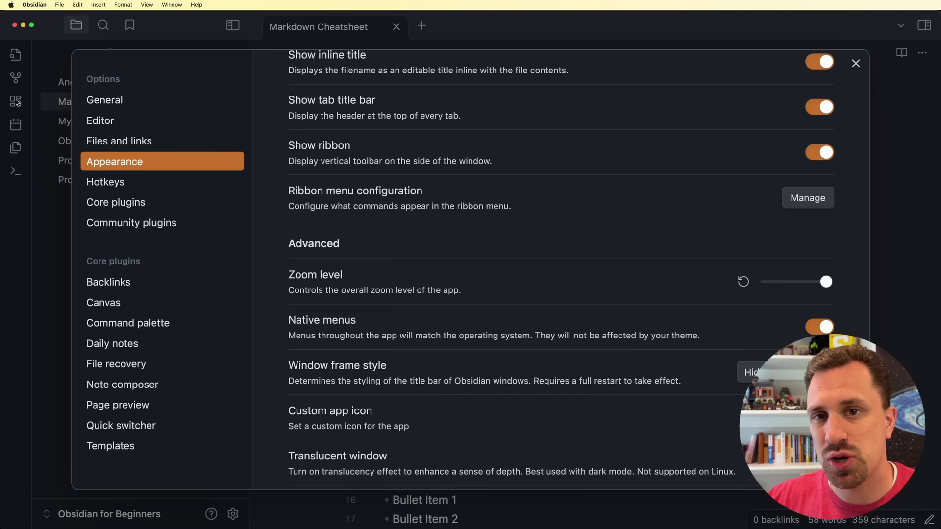
# Open the ribbon menu configuration, review which commands are active in the ribbon, and close it
pyautogui.click(804, 199)
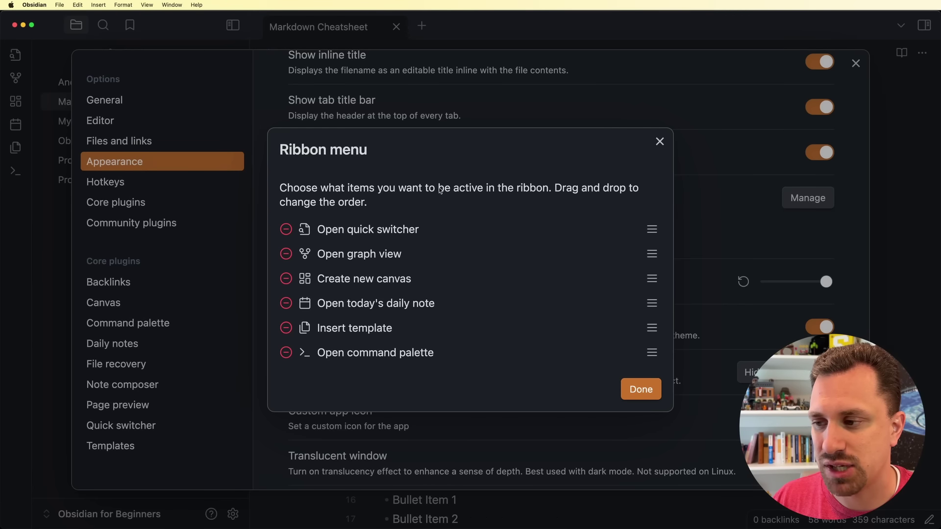
pyautogui.press('Escape')
# Lower the app's zoom level in the Advanced appearance settings and return it to the maximum
pyautogui.scroll(-2, 825, 235)
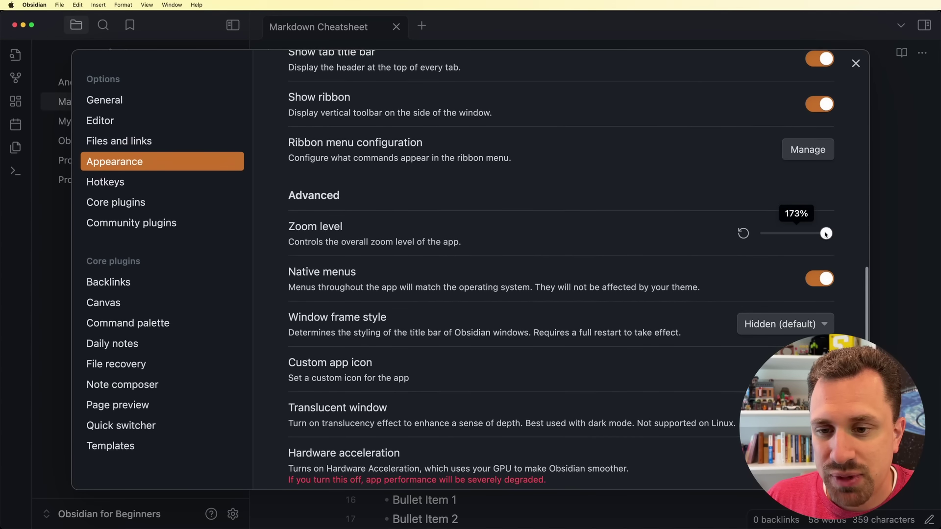
pyautogui.moveTo(826, 234); pyautogui.dragTo(794, 236)
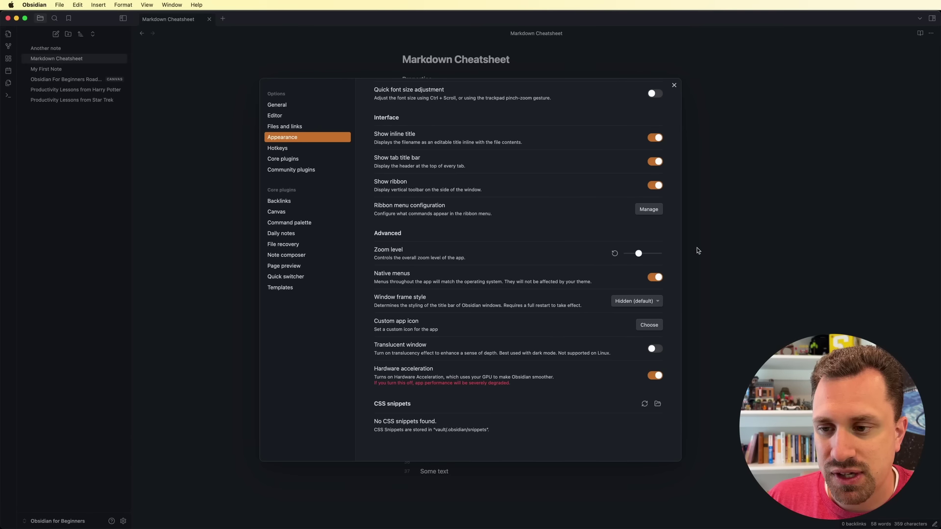
pyautogui.moveTo(641, 260); pyautogui.dragTo(626, 256)
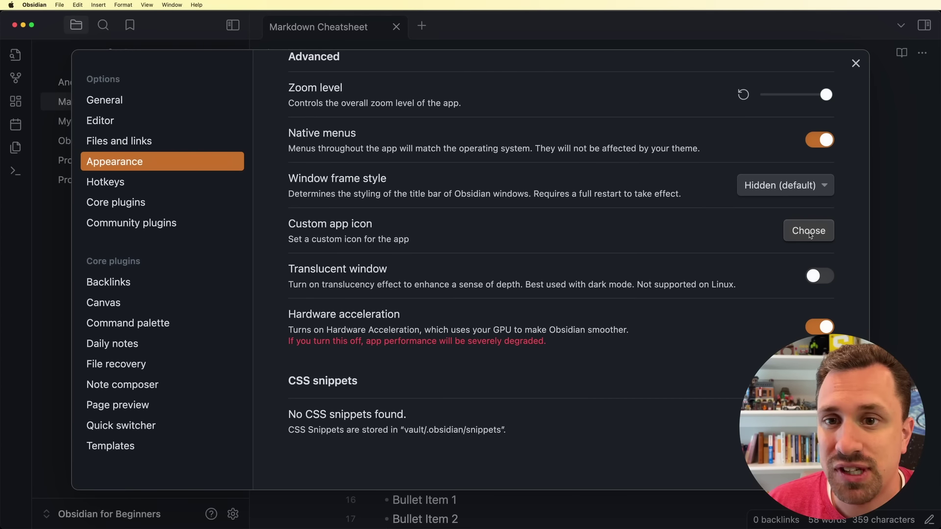
# Switch the Translucent window effect on and back off
pyautogui.click(822, 277)
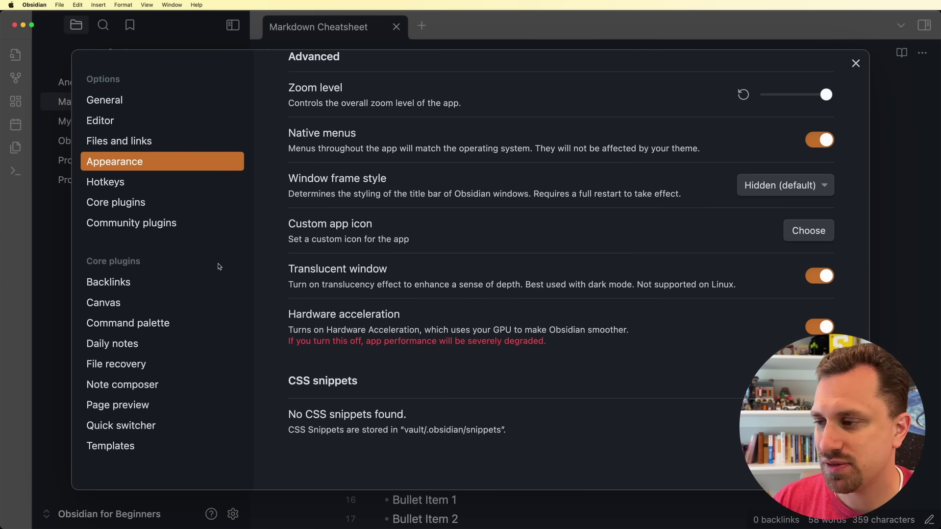
pyautogui.click(827, 279)
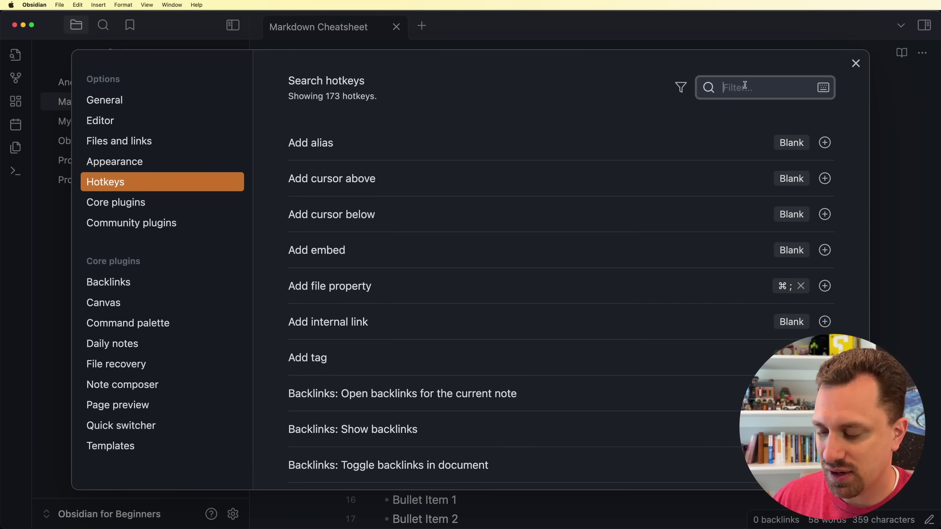
# Filter the hotkeys for Template, assign Command+T to Templates: Insert current time, and remove that hotkey again
pyautogui.write('Template')
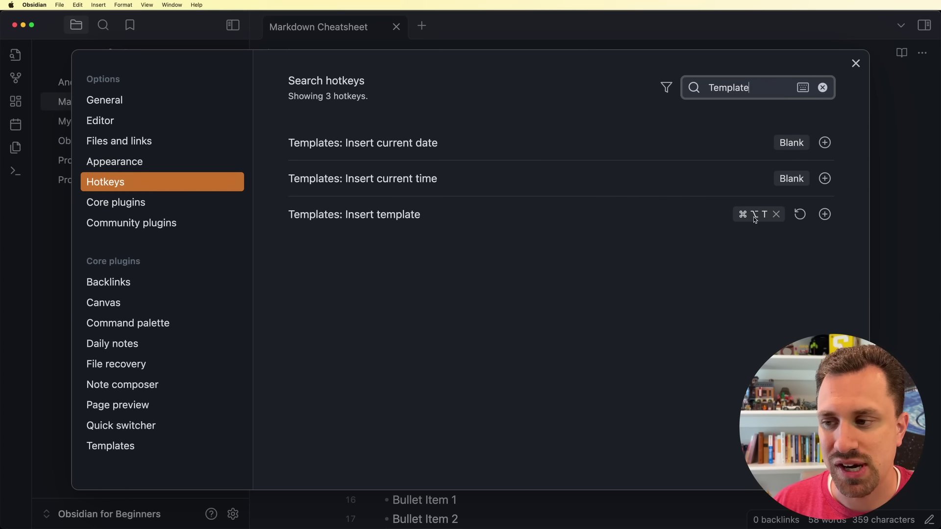
pyautogui.click(826, 179)
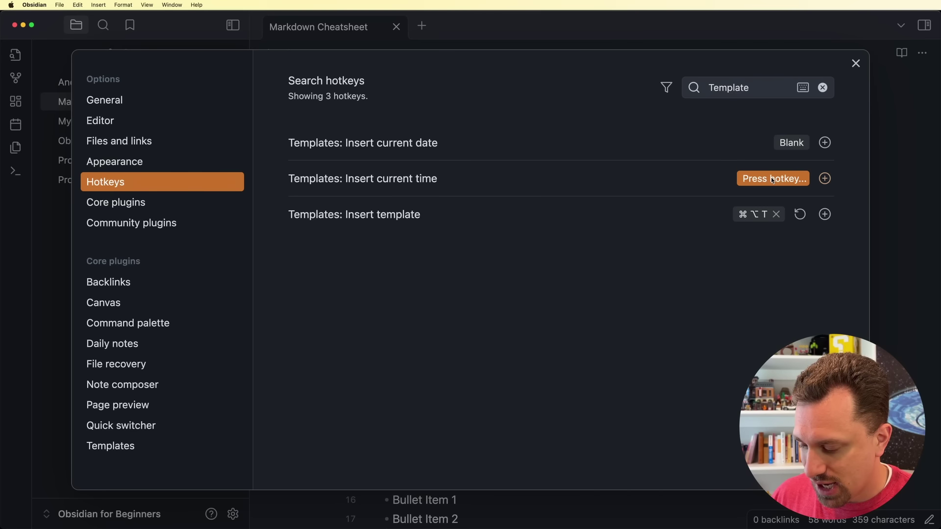
pyautogui.press('super+t')
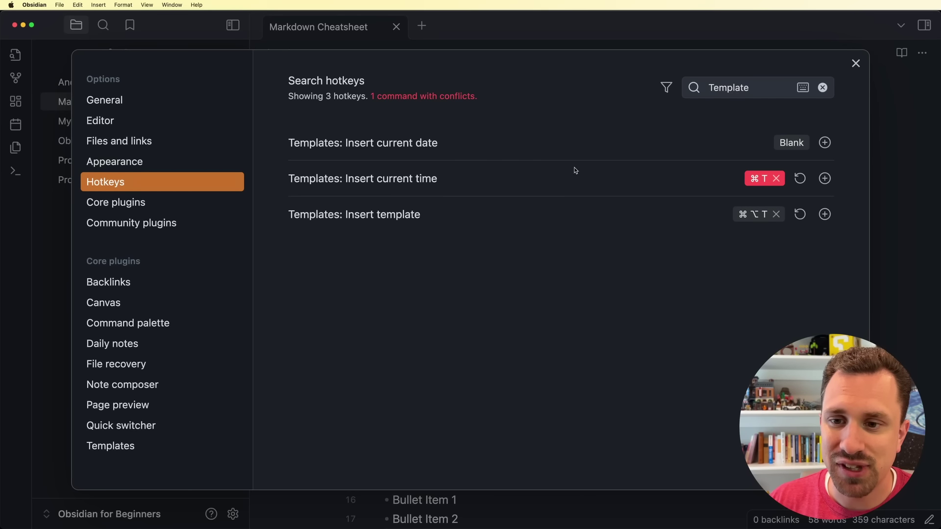
pyautogui.click(777, 179)
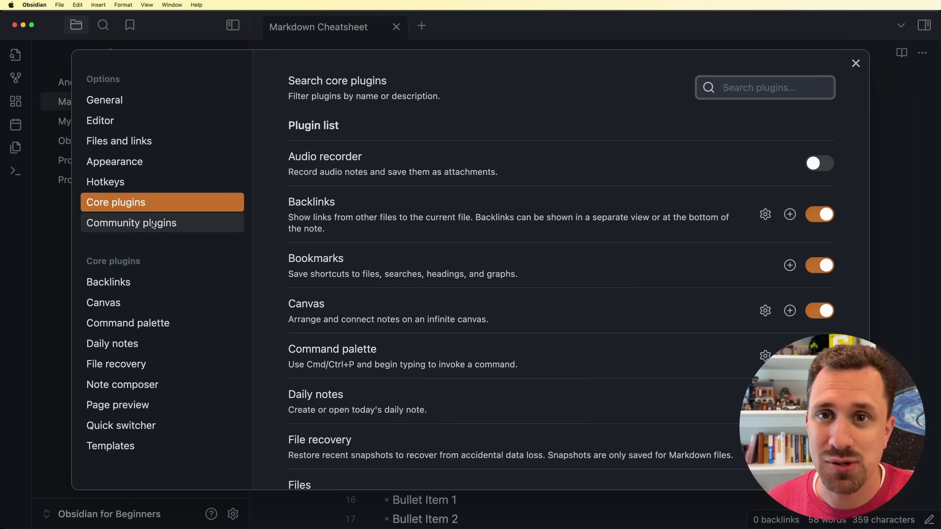
# Review the Core plugins list from Audio recorder down past Format converter, checking each plugin's description and switch
pyautogui.scroll(-2, 609, 214)
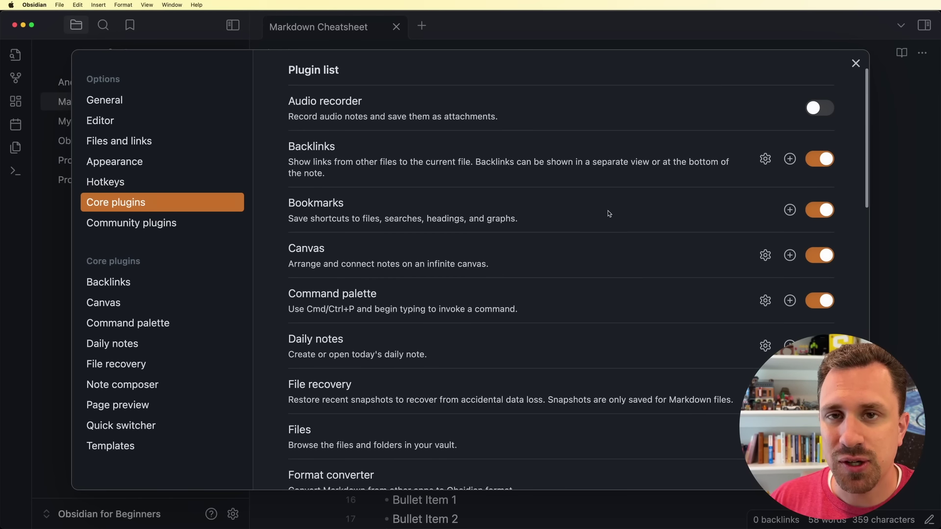
pyautogui.scroll(-3, 609, 213)
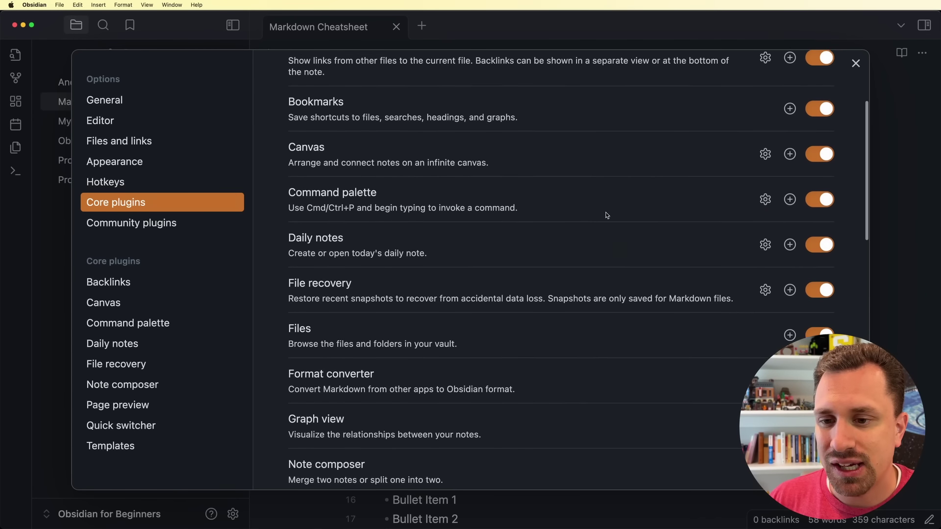
pyautogui.scroll(1, 607, 216)
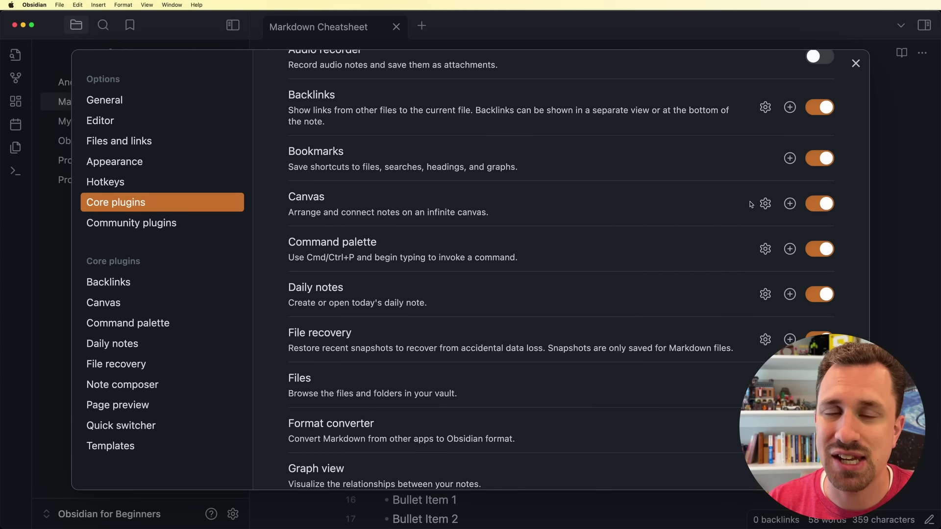
pyautogui.scroll(-2, 745, 205)
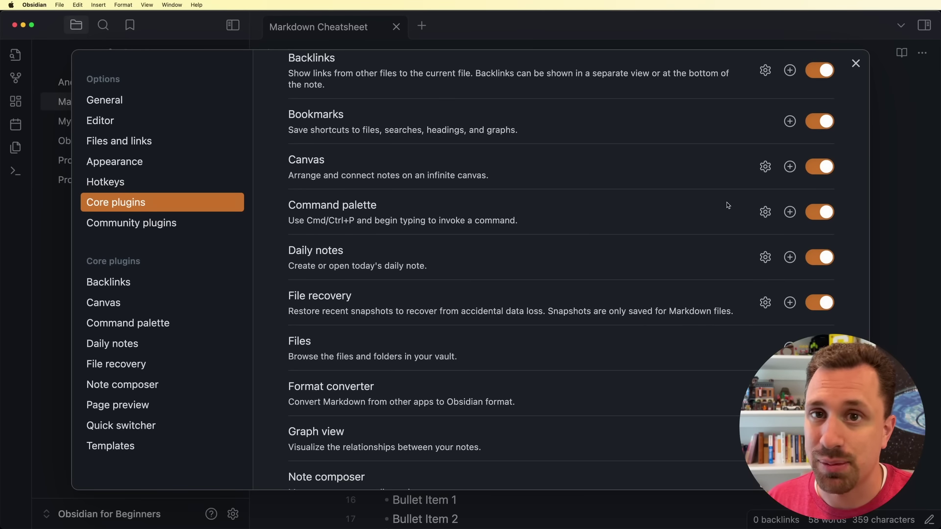
pyautogui.scroll(-5, 710, 221)
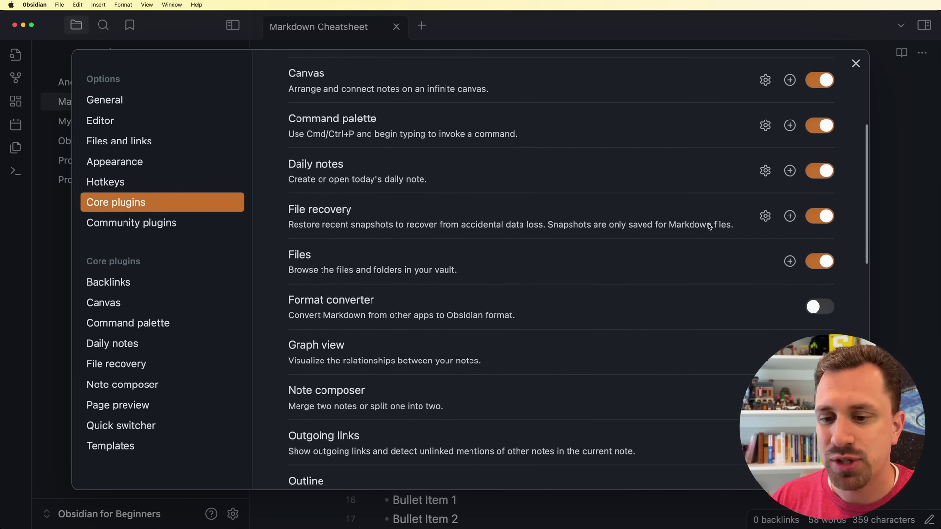
pyautogui.scroll(-2, 710, 227)
pyautogui.scroll(12, 709, 226)
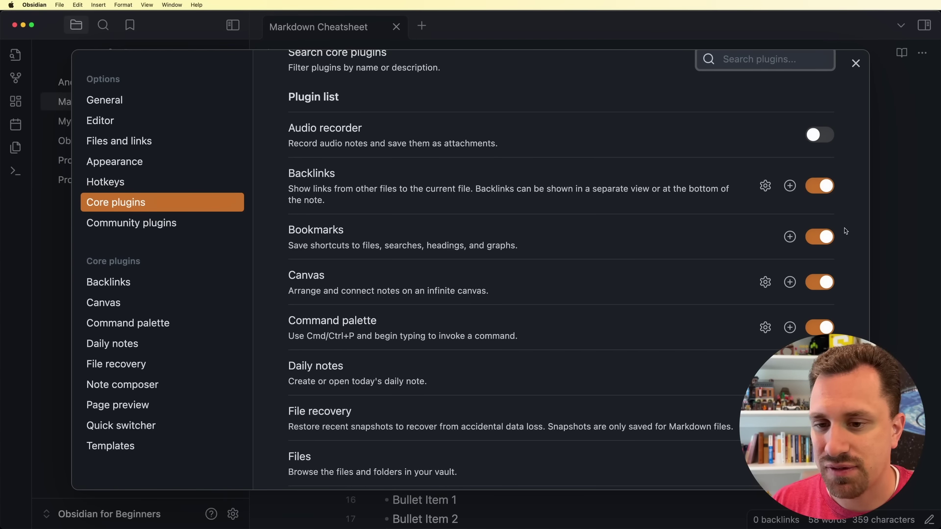
pyautogui.scroll(-2, 664, 275)
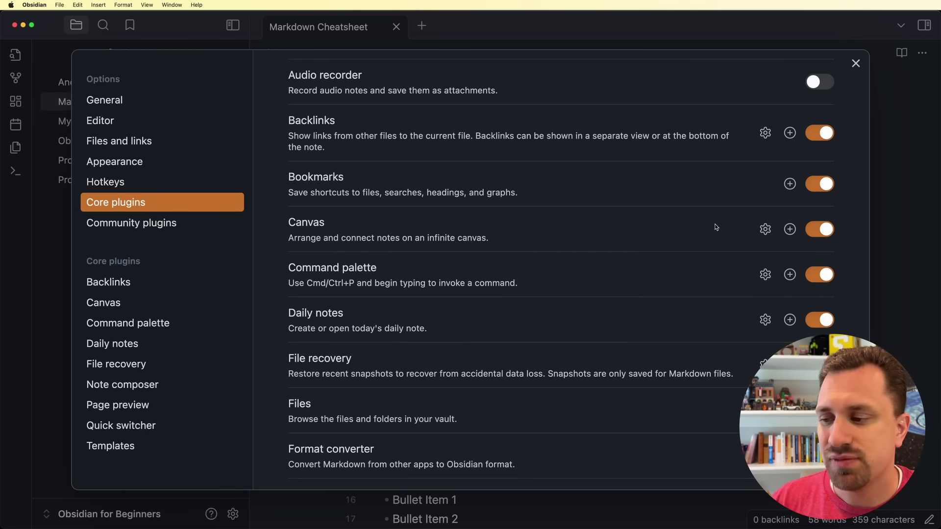
pyautogui.scroll(-4, 715, 227)
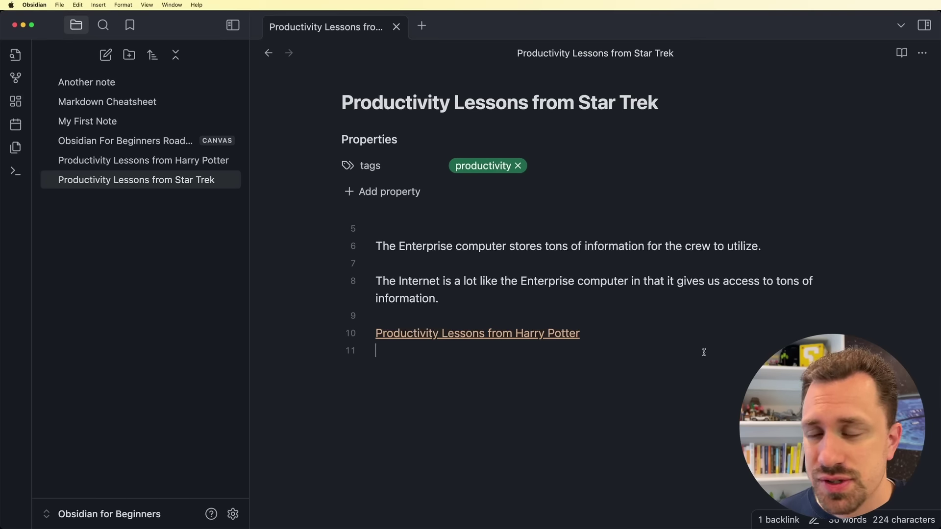
# Create two new folders at the vault's top level, named Productivity and Pop Culture
pyautogui.click(704, 353)
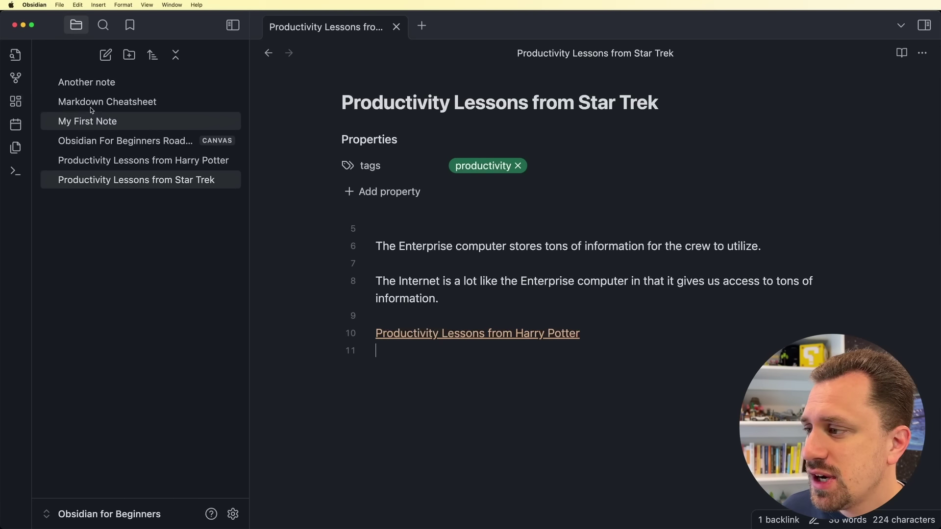
pyautogui.click(129, 56)
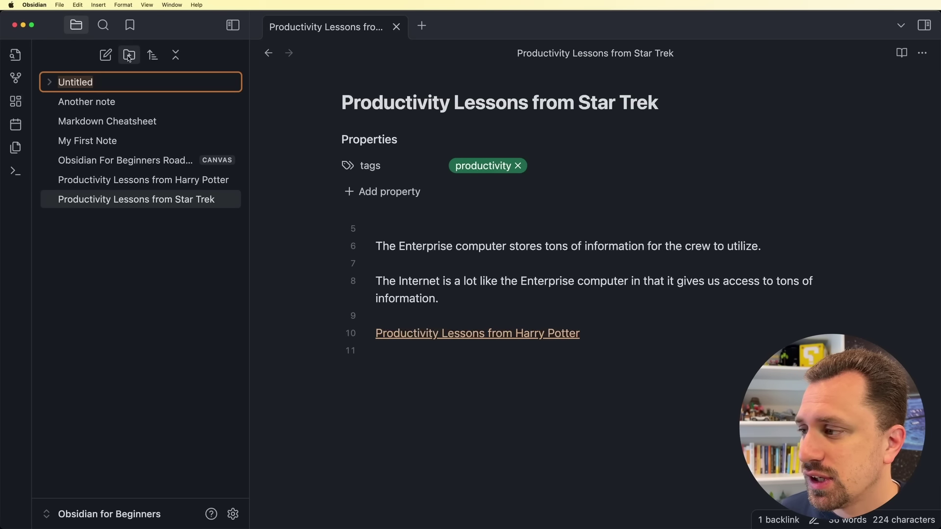
pyautogui.write('Productivity')
pyautogui.press('Return')
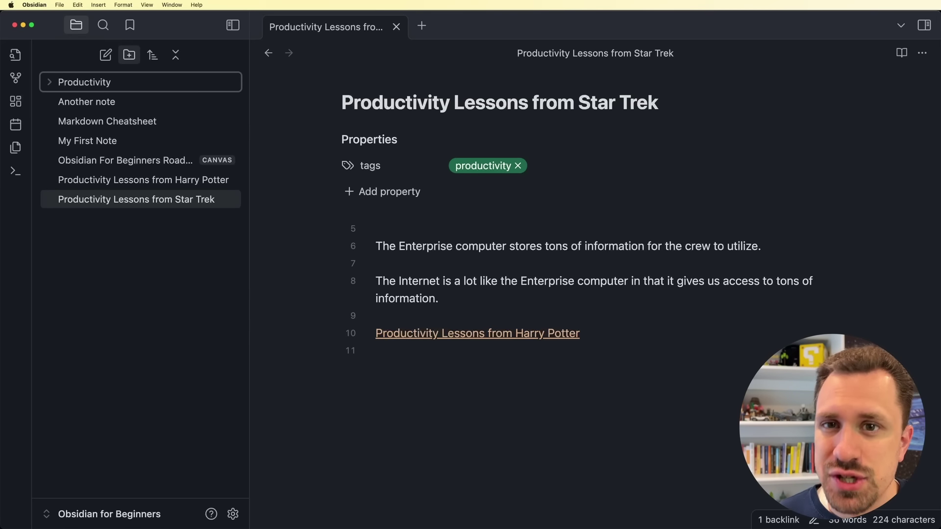
pyautogui.click(136, 61)
pyautogui.write('Pop Culture')
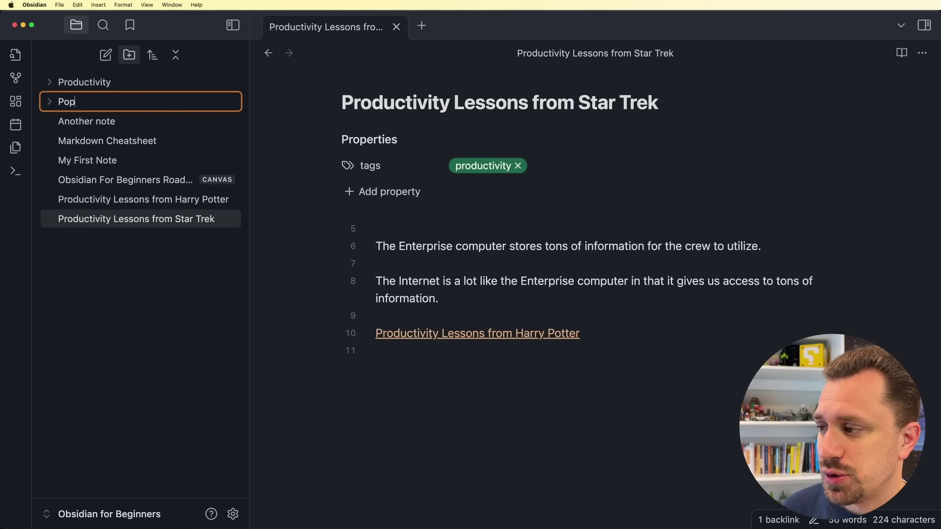
pyautogui.press('Return')
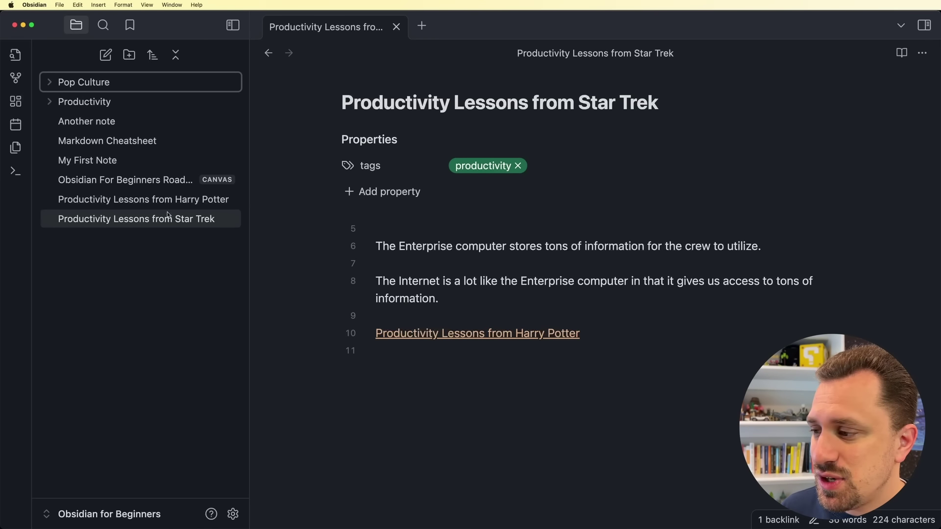
pyautogui.click(147, 218)
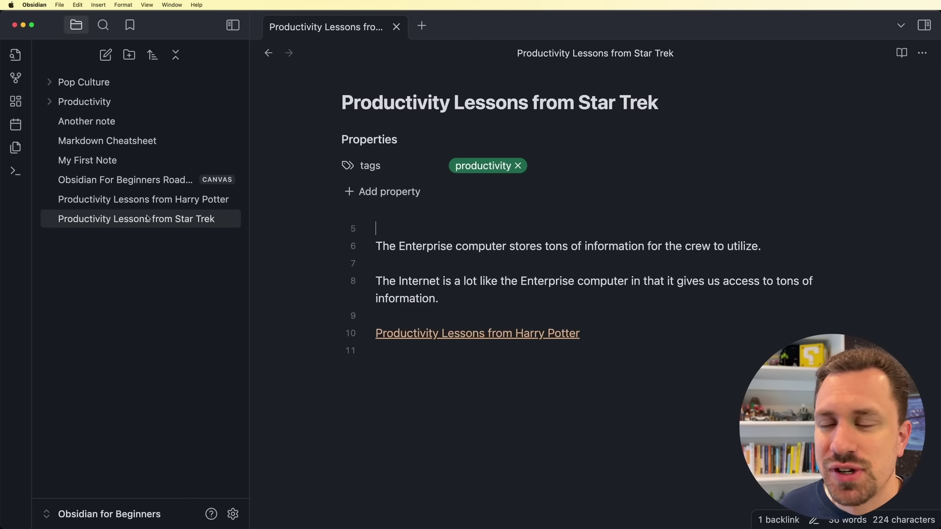
# Rename the Pop Culture folder to 2024
pyautogui.click(100, 81)
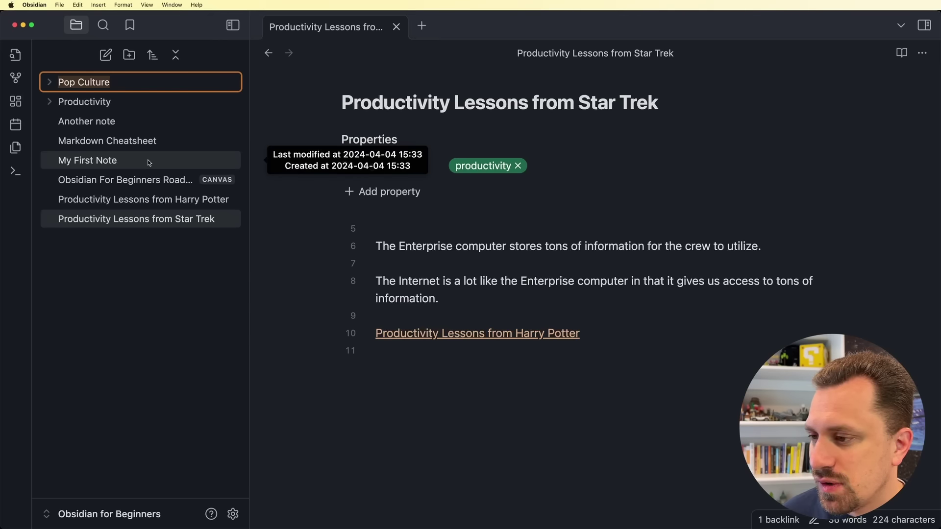
pyautogui.write('2')
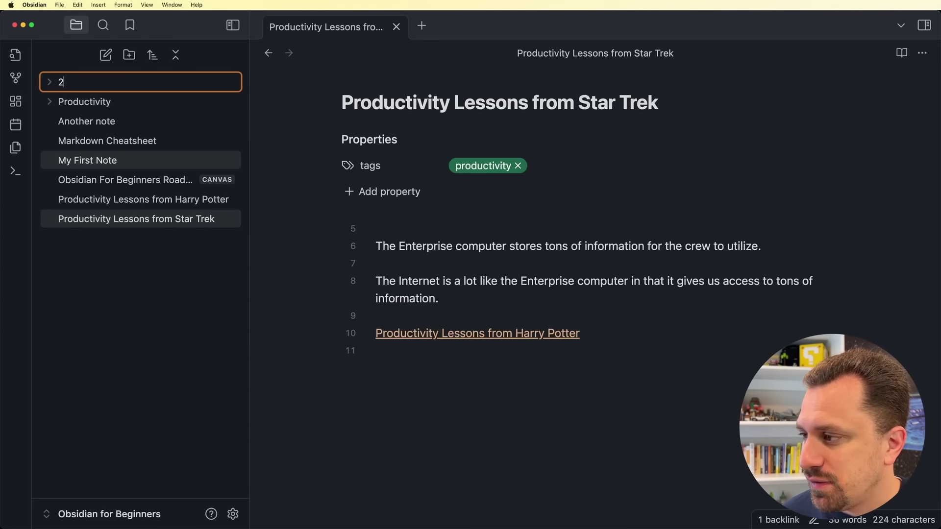
pyautogui.write('024')
pyautogui.press('Return')
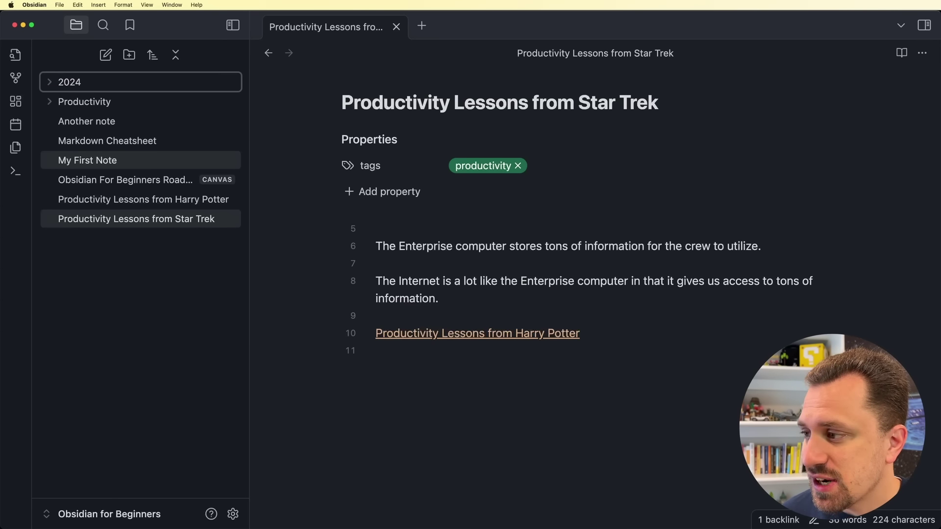
# Delete the Productivity folder from the vault and confirm the deletion
pyautogui.rightClick(86, 102)
pyautogui.click(100, 195)
pyautogui.press('Return')
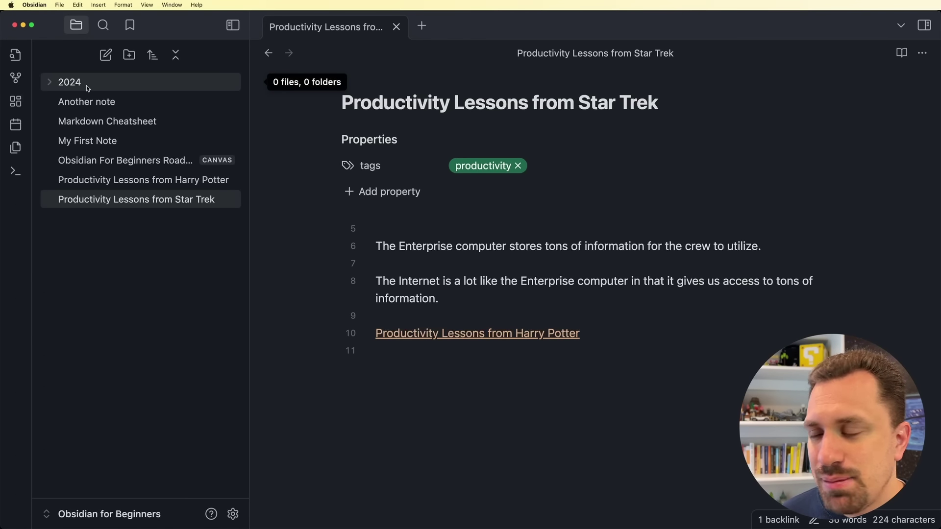
# Check the folder to create new notes in under the Files and links settings, and close the settings
pyautogui.click(232, 514)
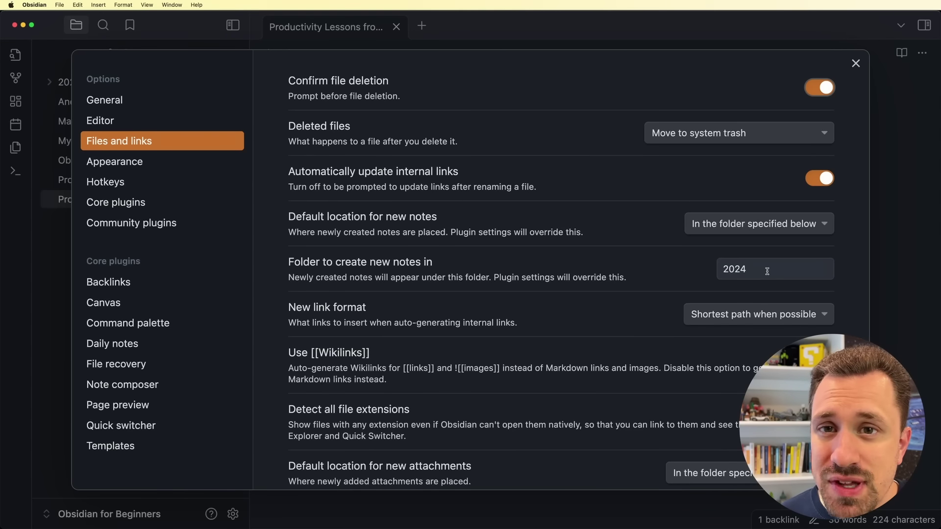
pyautogui.click(767, 271)
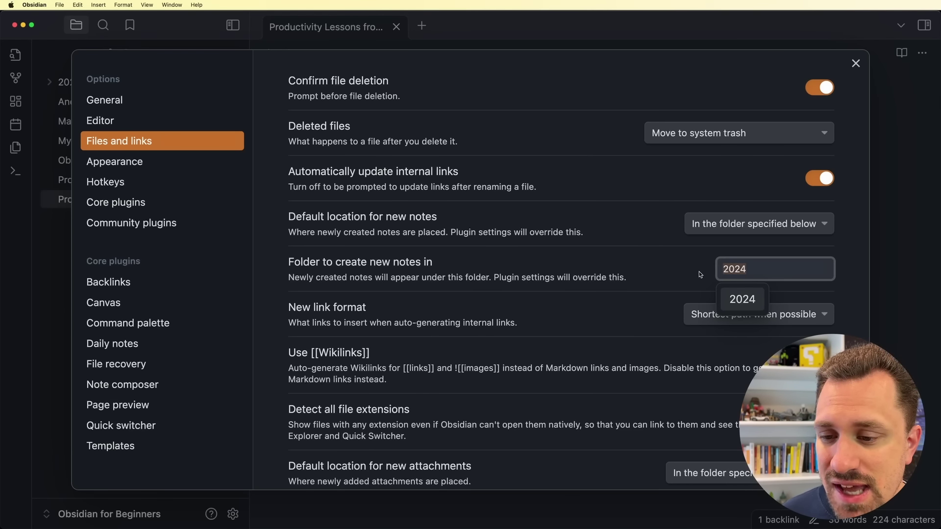
pyautogui.click(686, 269)
pyautogui.scroll(-5, 686, 270)
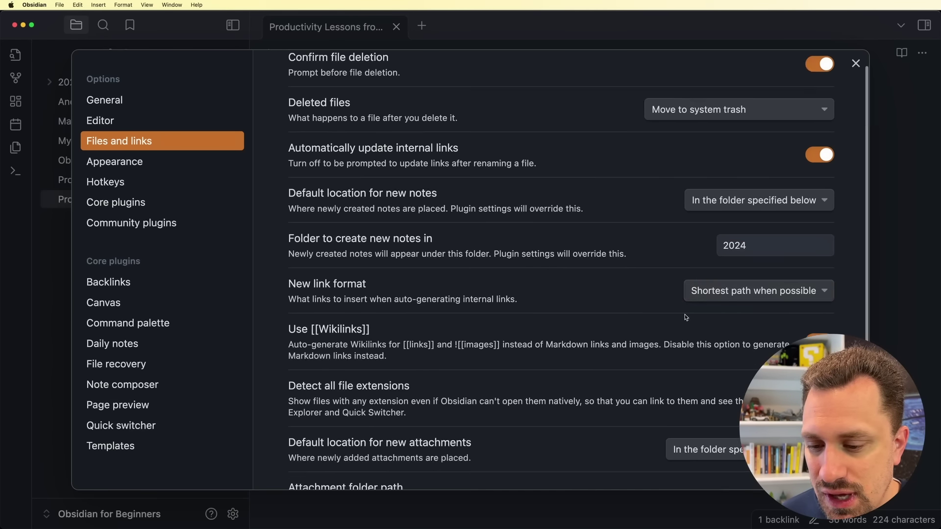
pyautogui.click(51, 211)
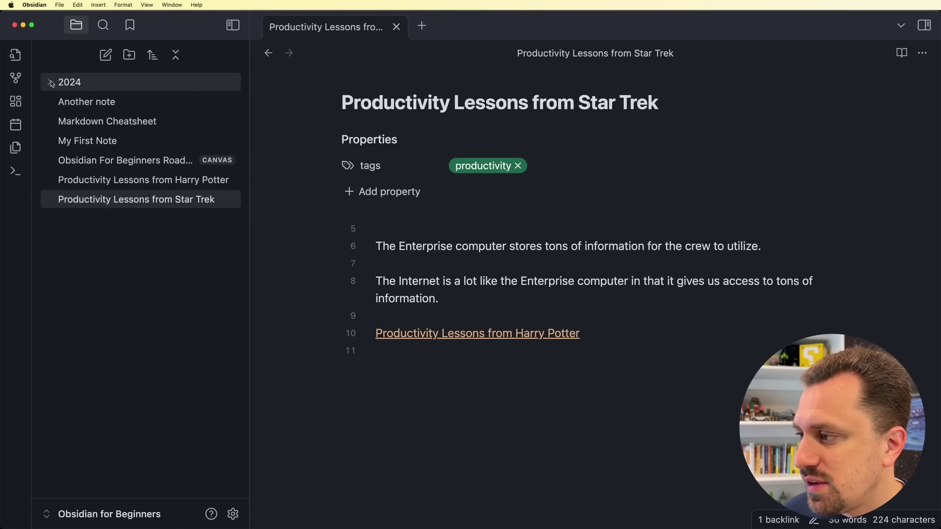
# Create a subfolder named 2024_extras inside the 2024 folder and expand it
pyautogui.rightClick(98, 83)
pyautogui.click(114, 100)
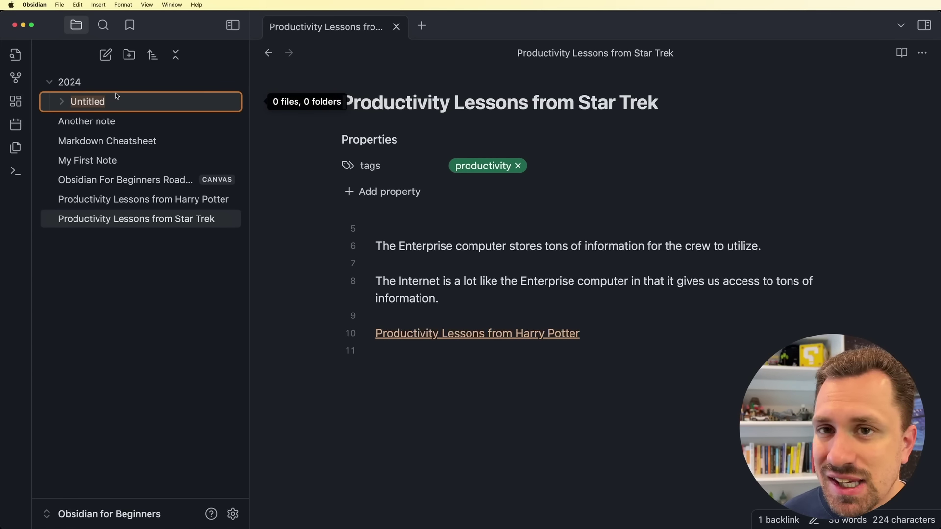
pyautogui.write('20')
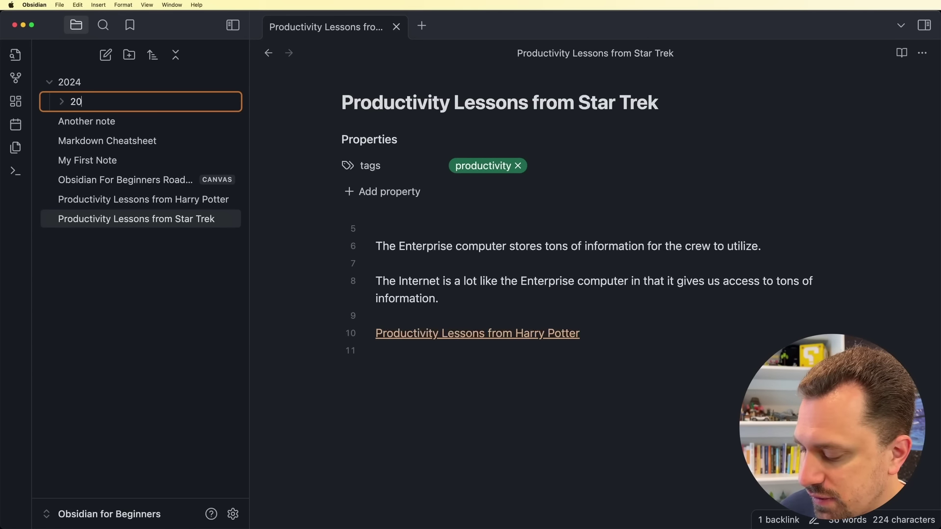
pyautogui.write('24_extras')
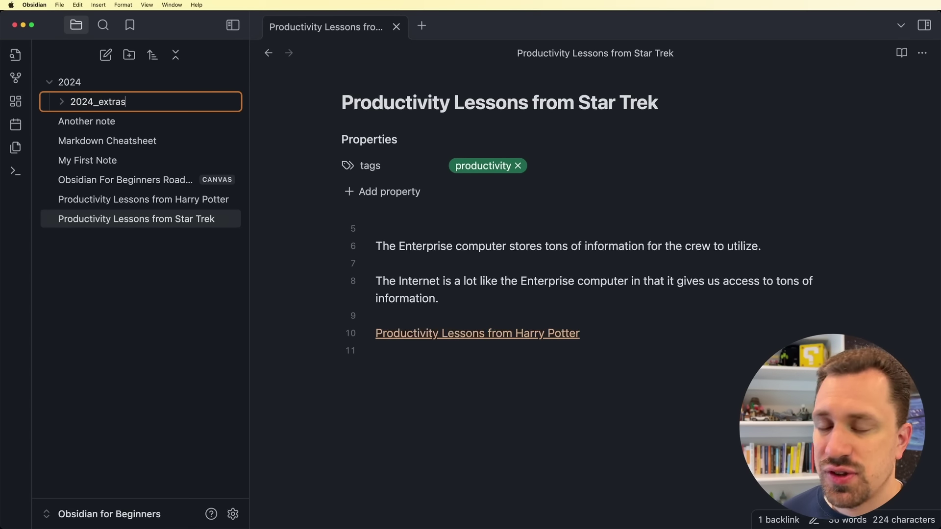
pyautogui.press('Return')
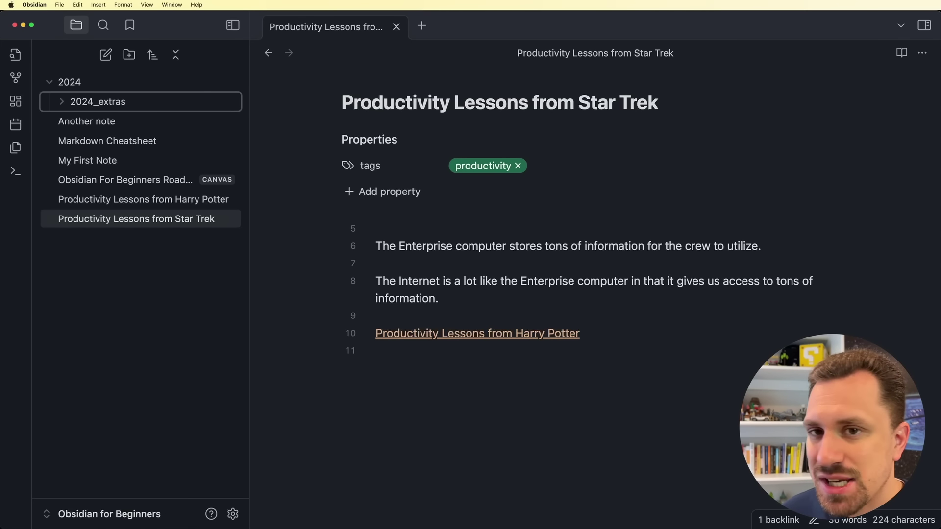
pyautogui.click(61, 102)
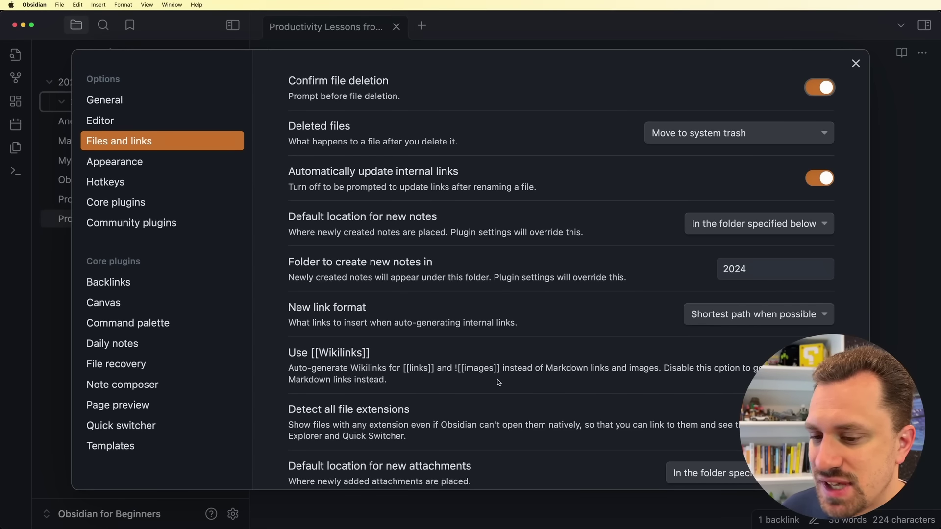
# Check the attachment folder path in the Files and links settings without changing it, and close the settings
pyautogui.scroll(-5, 636, 324)
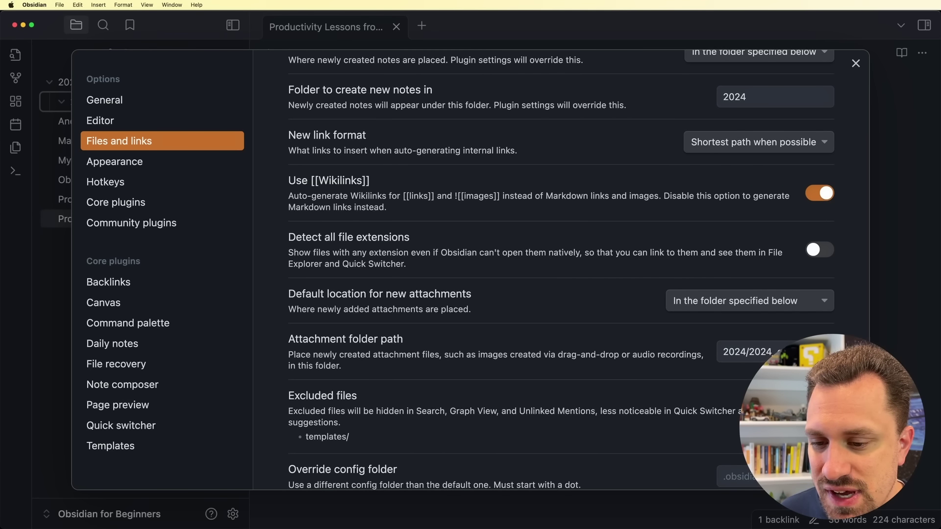
pyautogui.click(748, 351)
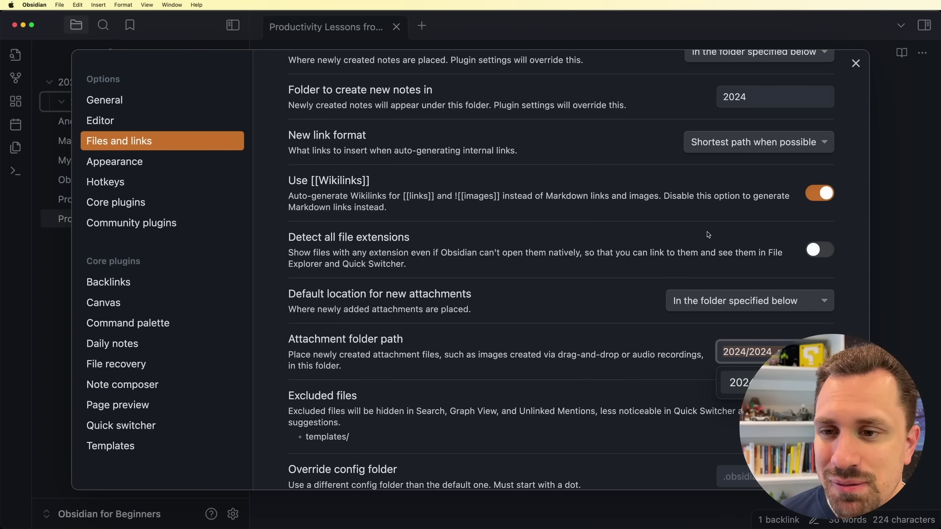
pyautogui.press('Escape')
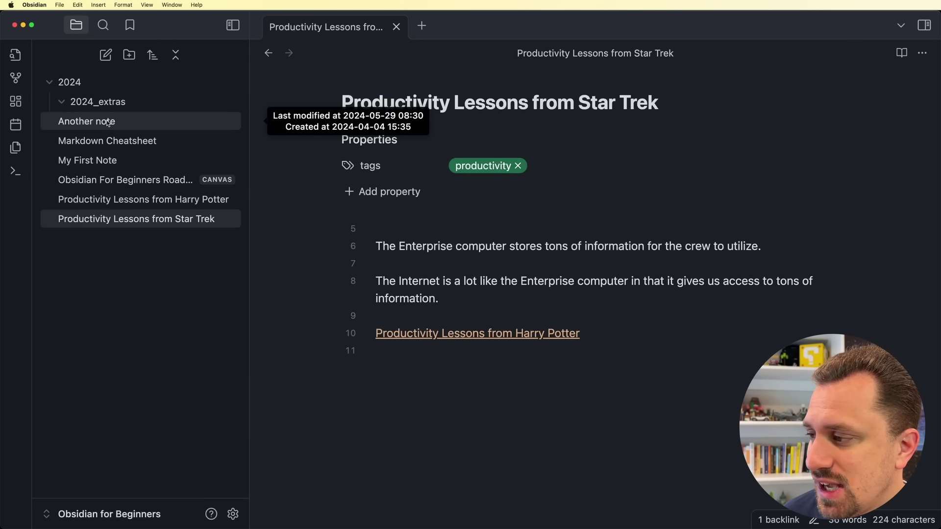
# Select all six files from Another note through Productivity Lessons from Star Trek and move them into the 2024 folder
pyautogui.click(108, 123)
pyautogui.keyDown('shift'); pyautogui.click(114, 223); pyautogui.keyUp('shift')
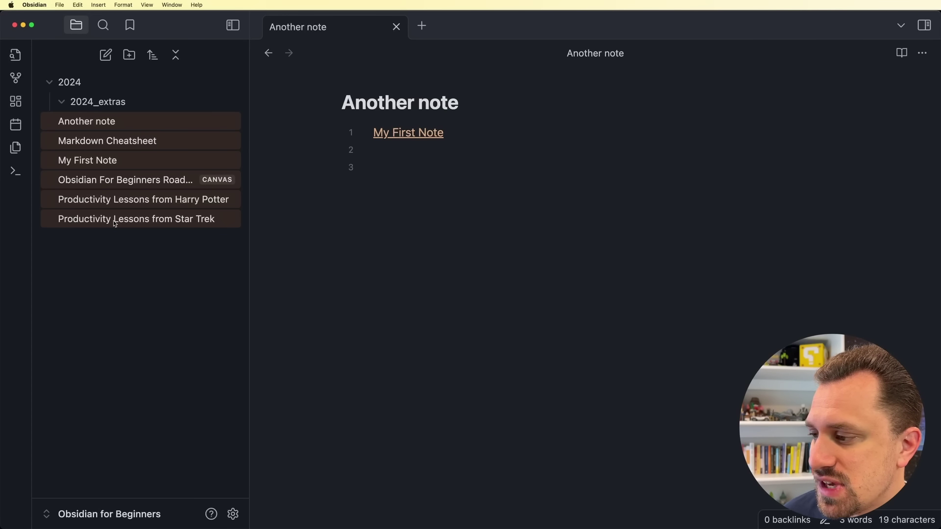
pyautogui.moveTo(93, 121); pyautogui.dragTo(69, 82)
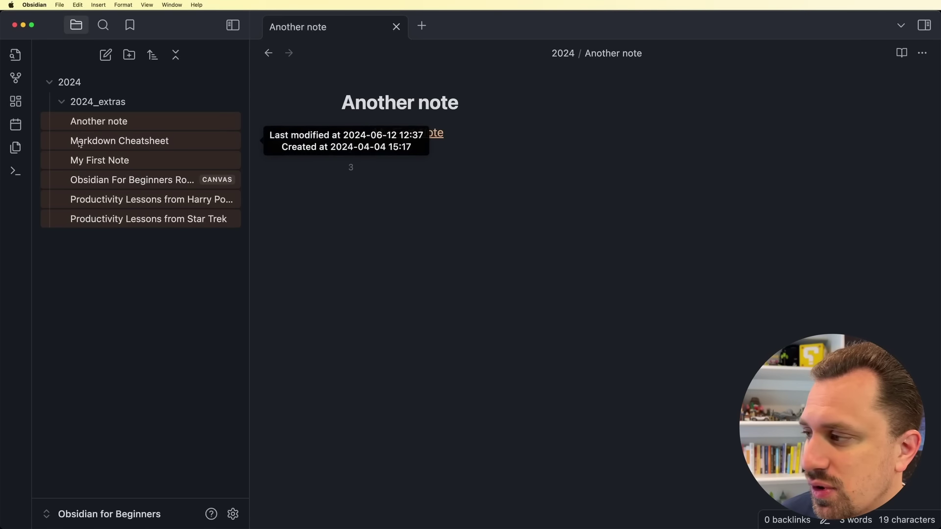
# Collapse and re-expand the 2024 folder to check its contents, and select only Another note
pyautogui.click(50, 82)
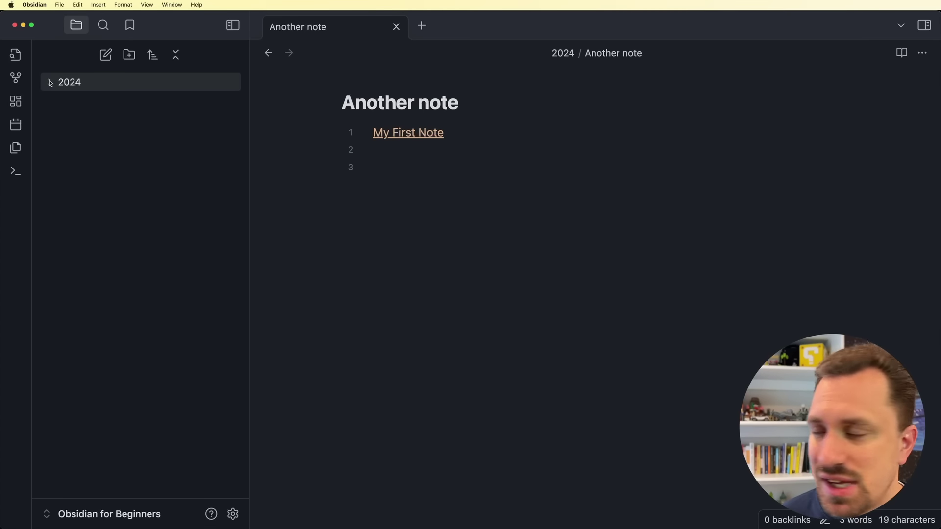
pyautogui.click(50, 82)
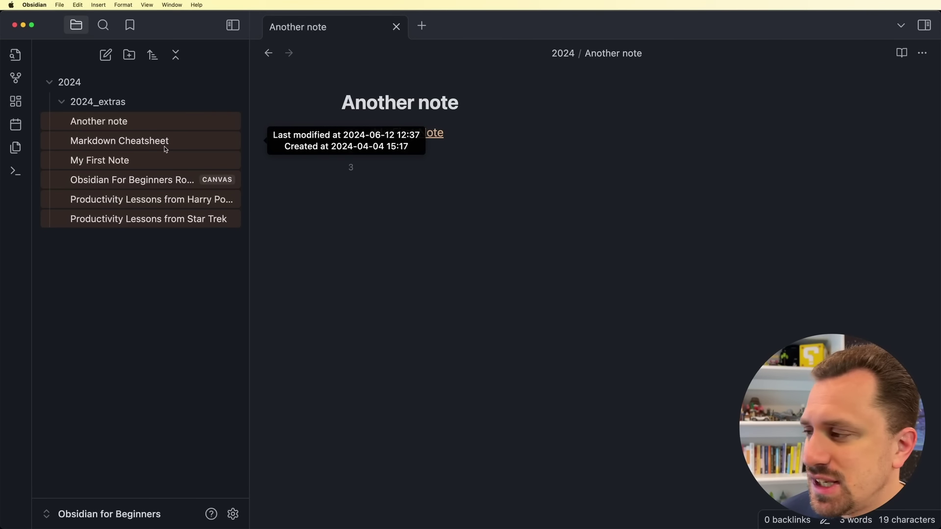
pyautogui.click(159, 121)
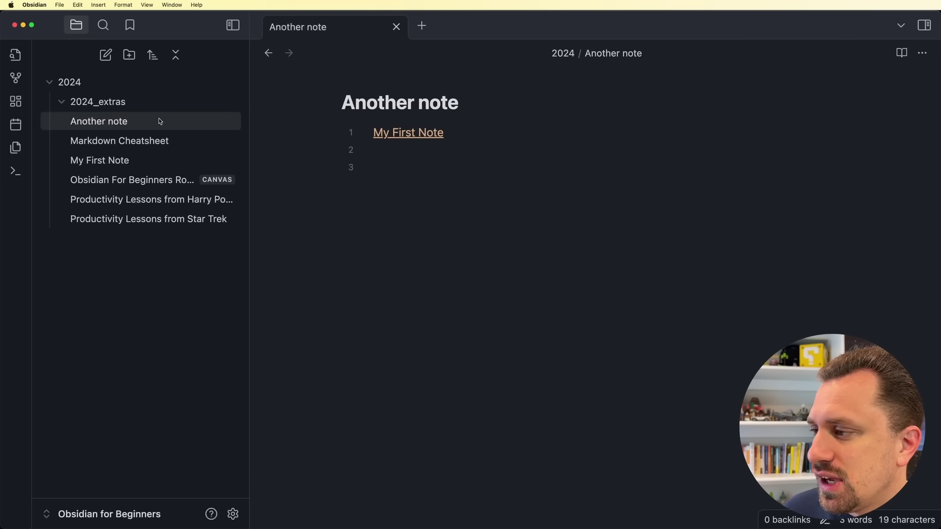
# Collapse the 2024 folder and create a folder named _templates at the root of the vault
pyautogui.click(74, 82)
pyautogui.click(129, 55)
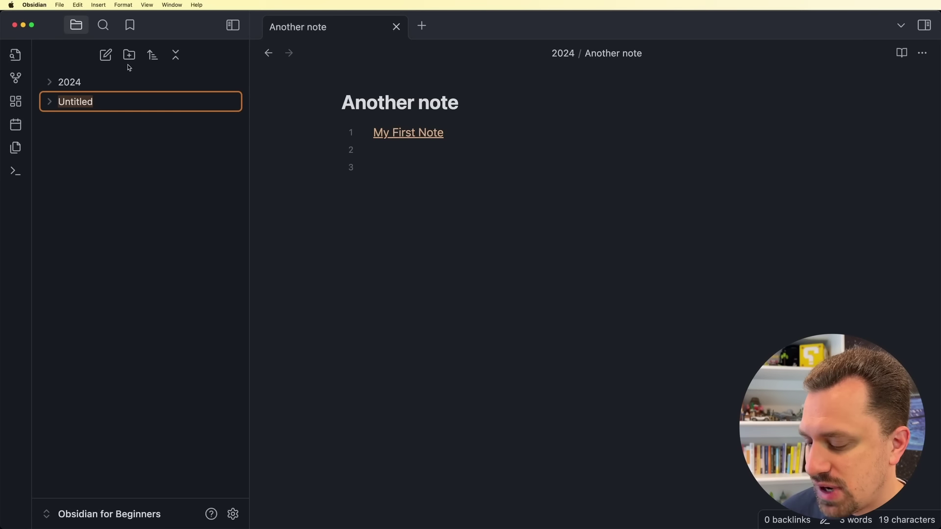
pyautogui.write('_templates')
pyautogui.press('Return')
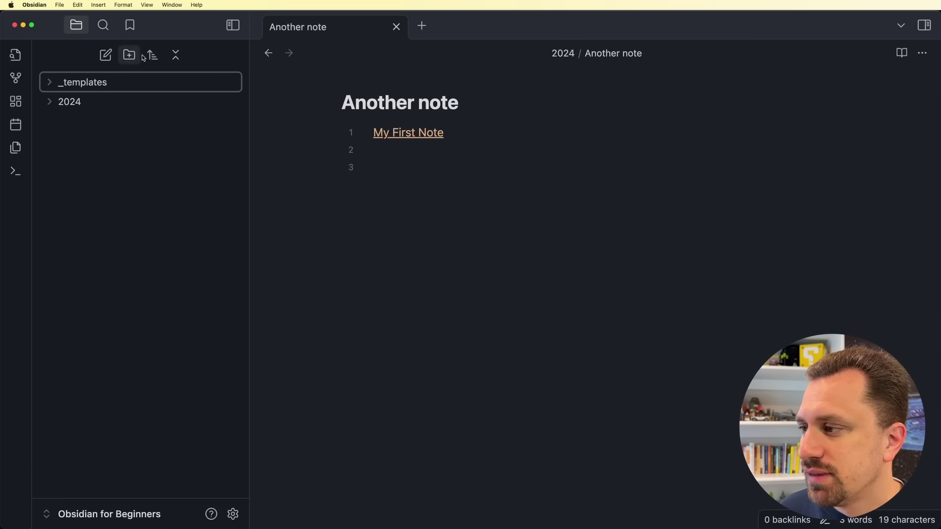
pyautogui.click(97, 141)
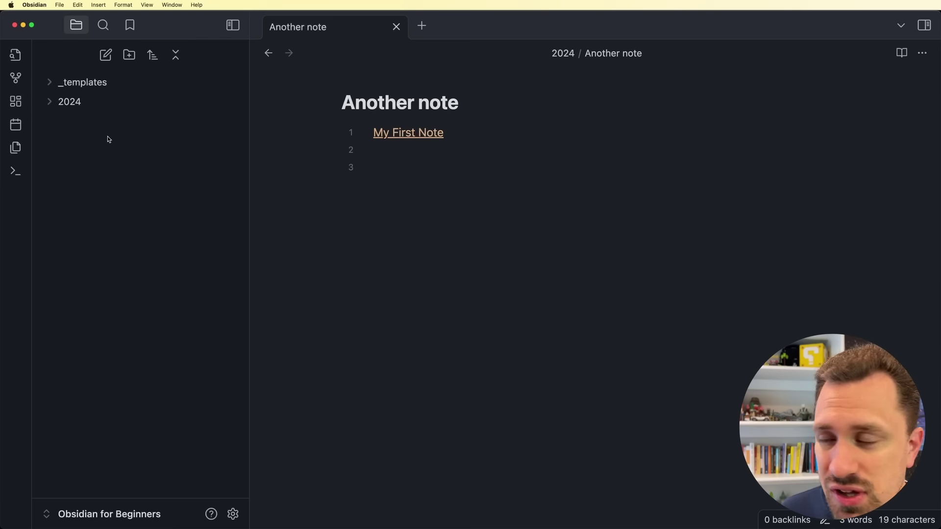
# Create another root-level folder named _utilities
pyautogui.click(130, 55)
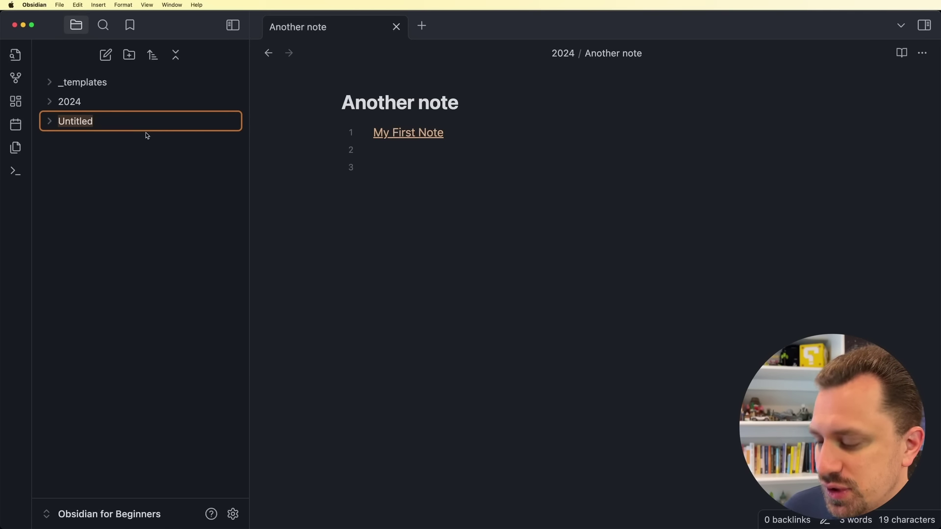
pyautogui.write('_it')
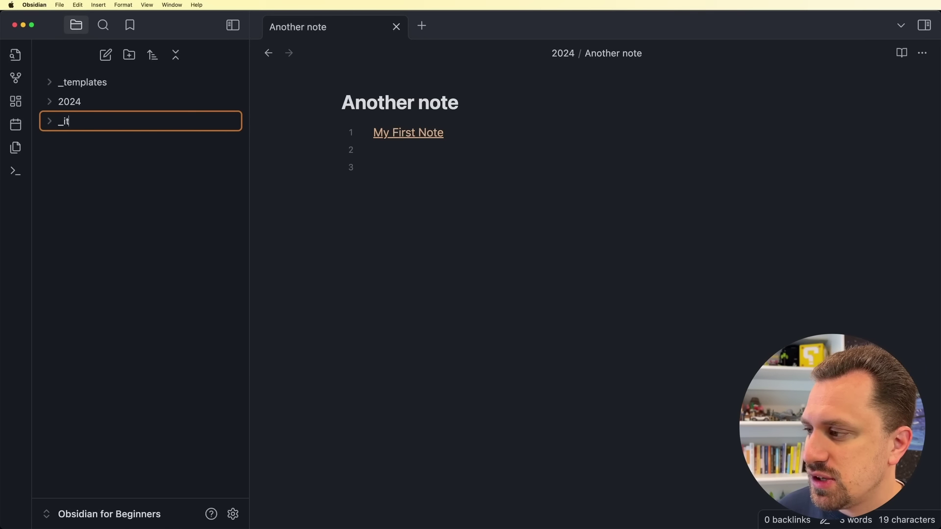
pyautogui.press('BackSpace')
pyautogui.press('BackSpace')
pyautogui.write('utili')
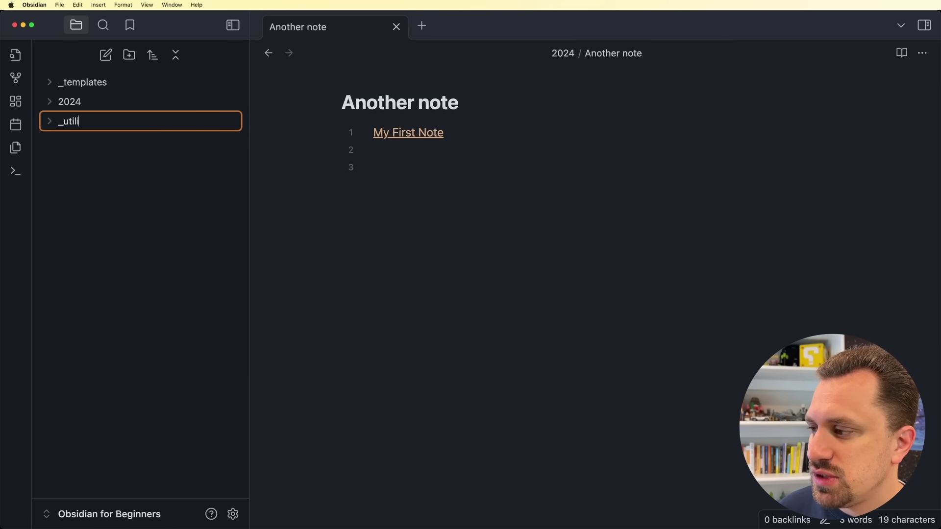
pyautogui.write('ties')
pyautogui.press('Return')
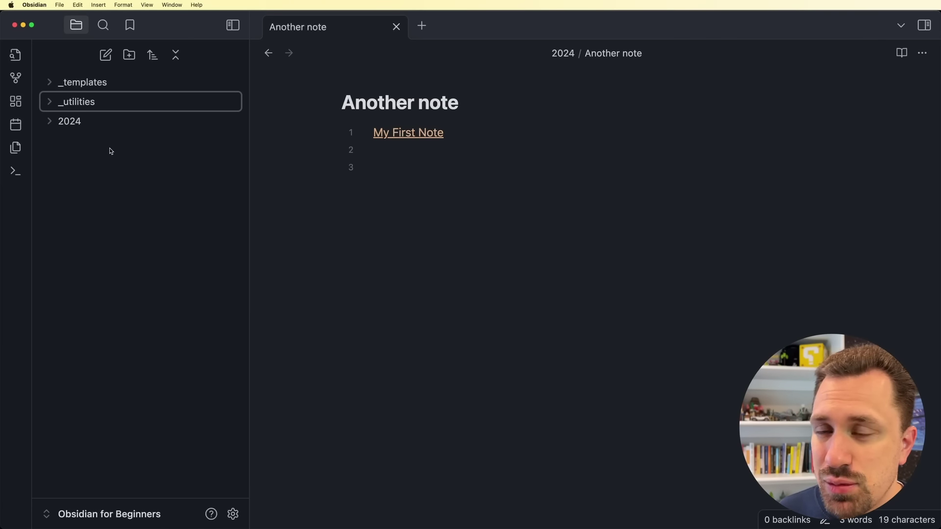
# Move the Markdown Cheatsheet note from the 2024 folder into _utilities and expand _utilities
pyautogui.click(66, 121)
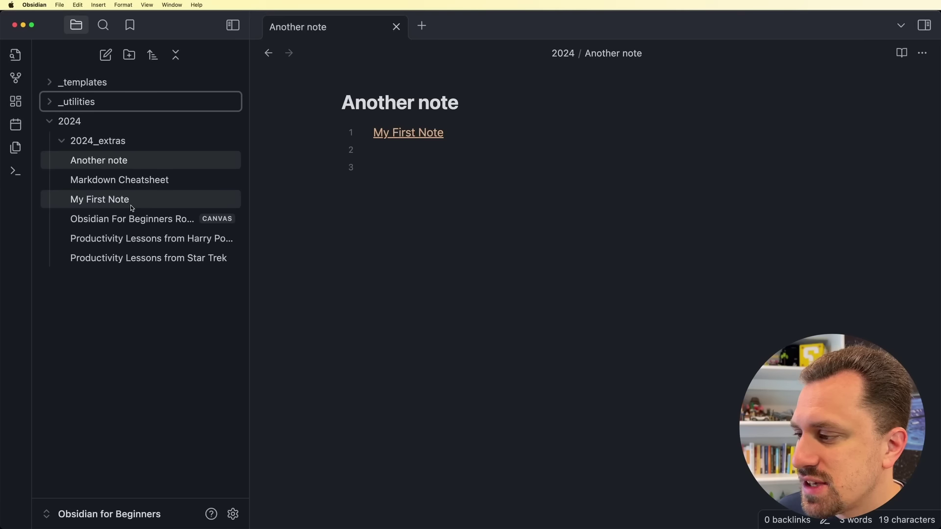
pyautogui.click(123, 183)
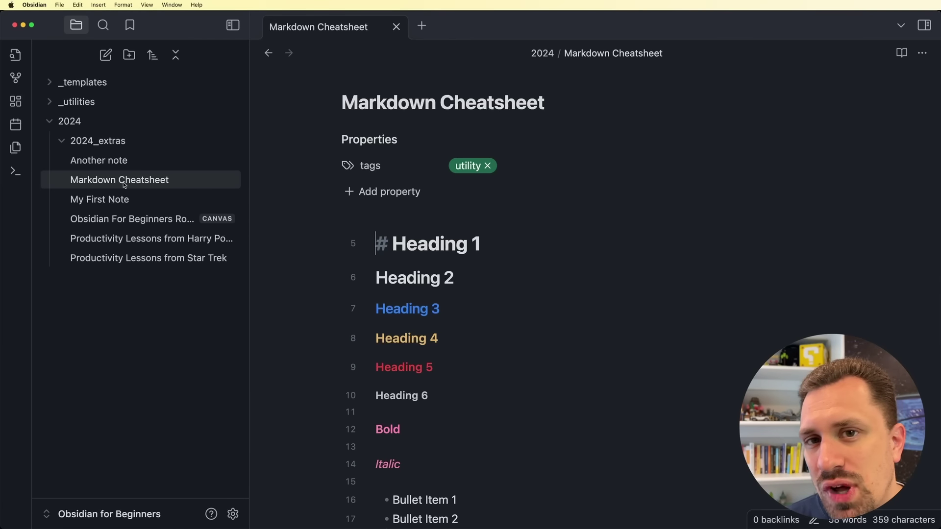
pyautogui.moveTo(100, 182); pyautogui.dragTo(58, 111)
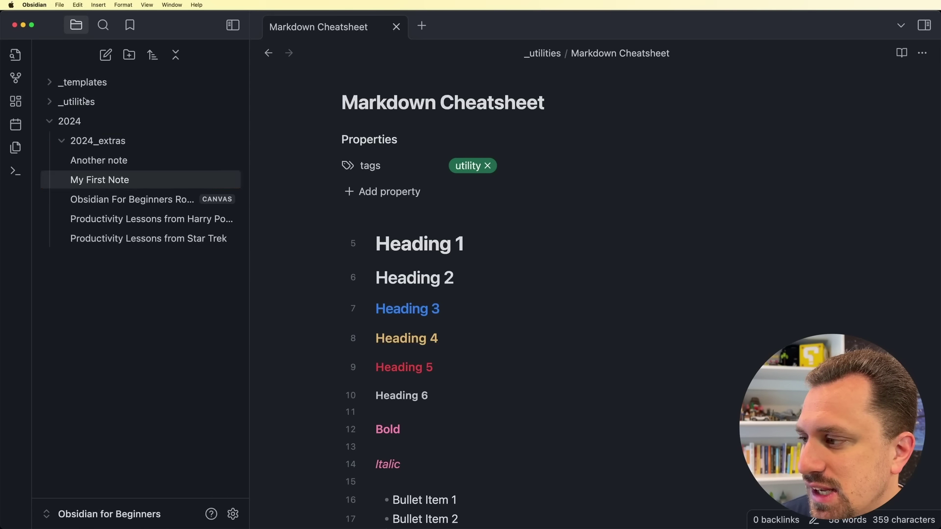
pyautogui.click(51, 103)
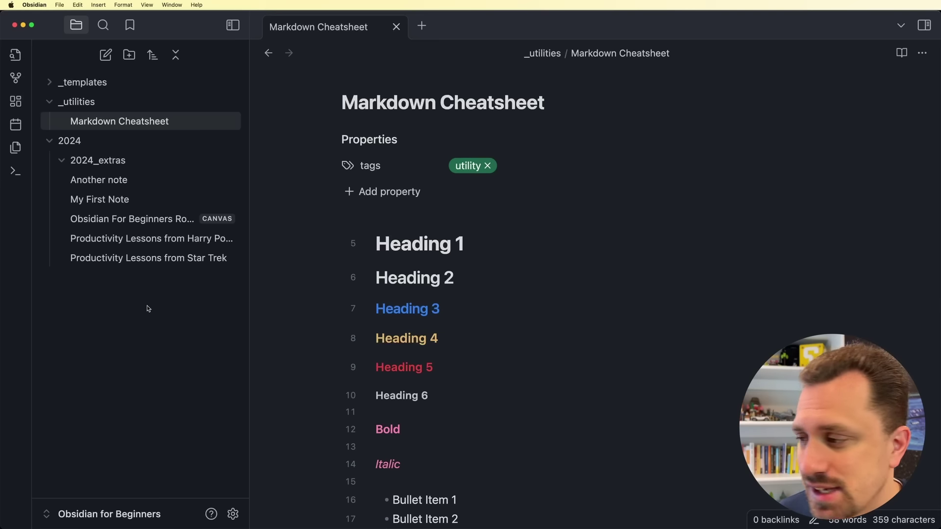
# Add the inline tag #pop_culture on its own line at the end of the Productivity Lessons from Star Trek note
pyautogui.click(142, 260)
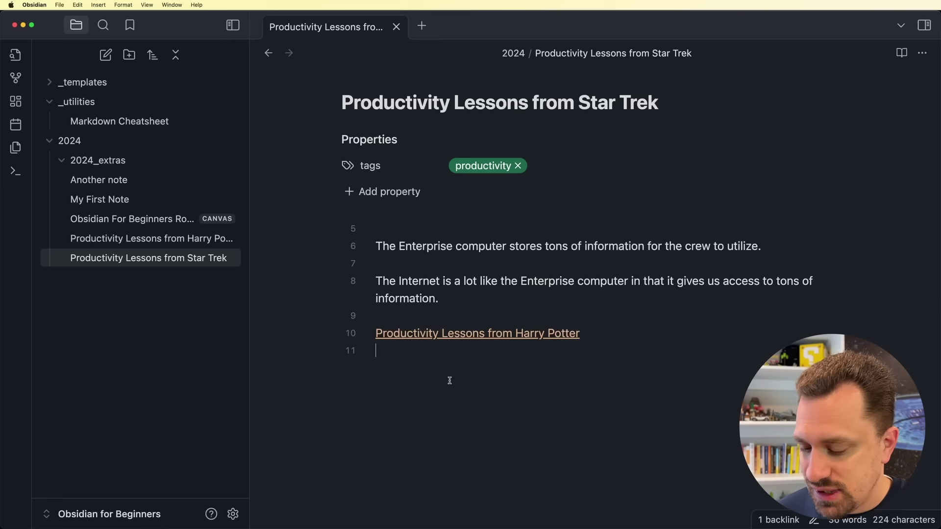
pyautogui.press('Return')
pyautogui.write('#')
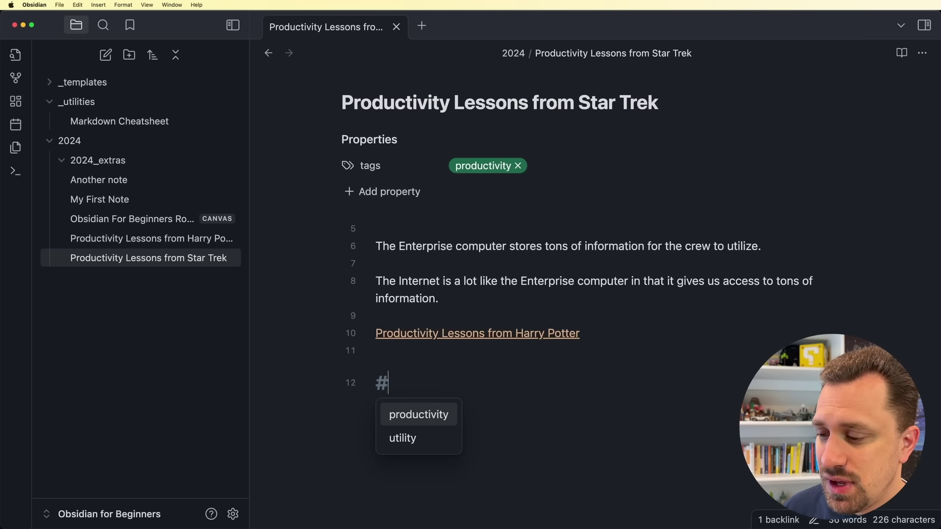
pyautogui.write('pop_culture')
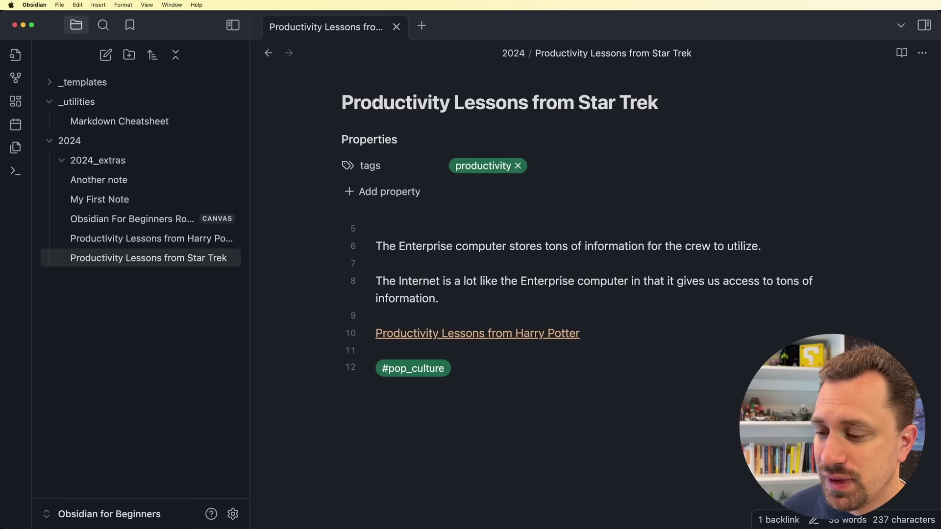
pyautogui.press('Return')
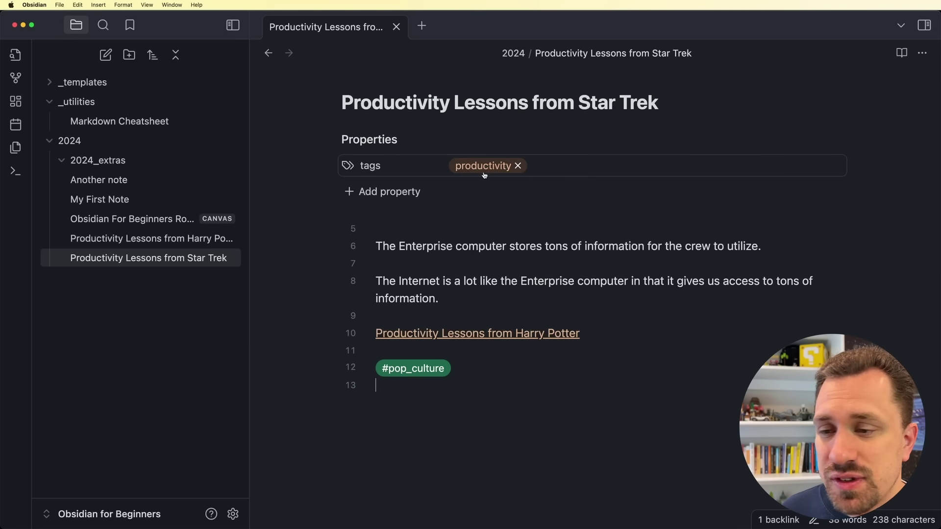
pyautogui.click(377, 385)
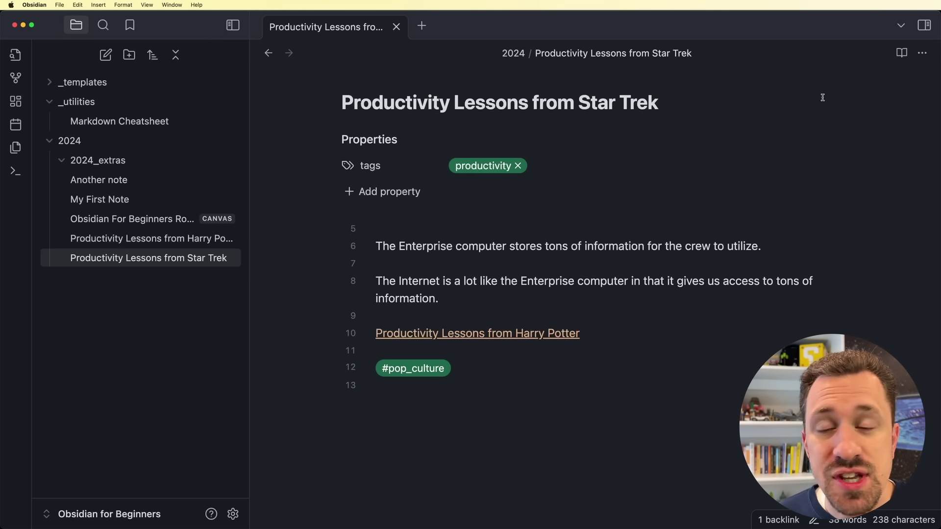
# Show the vault's tag list alongside the open note
pyautogui.click(925, 25)
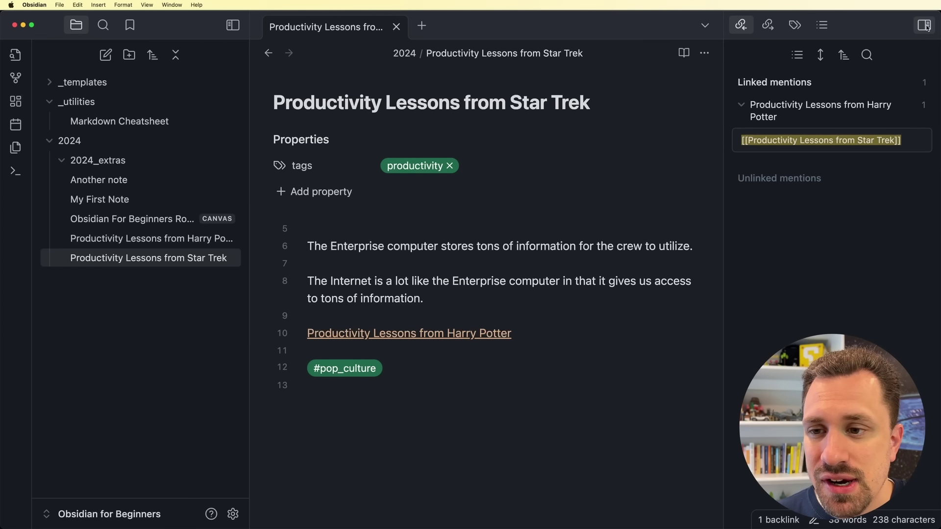
pyautogui.click(796, 25)
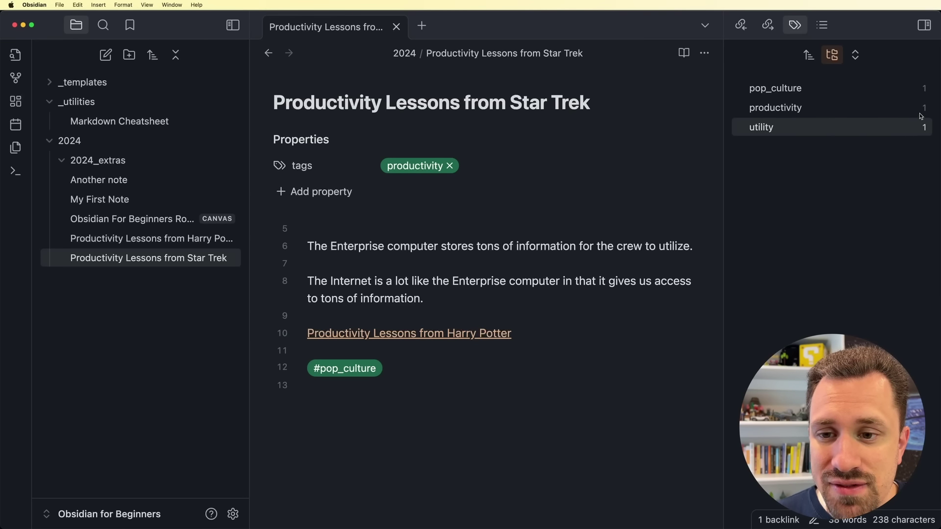
# Add the inline tags #pop_culture and #productivity below the spells list in the Productivity Lessons from Harry Potter note
pyautogui.click(176, 240)
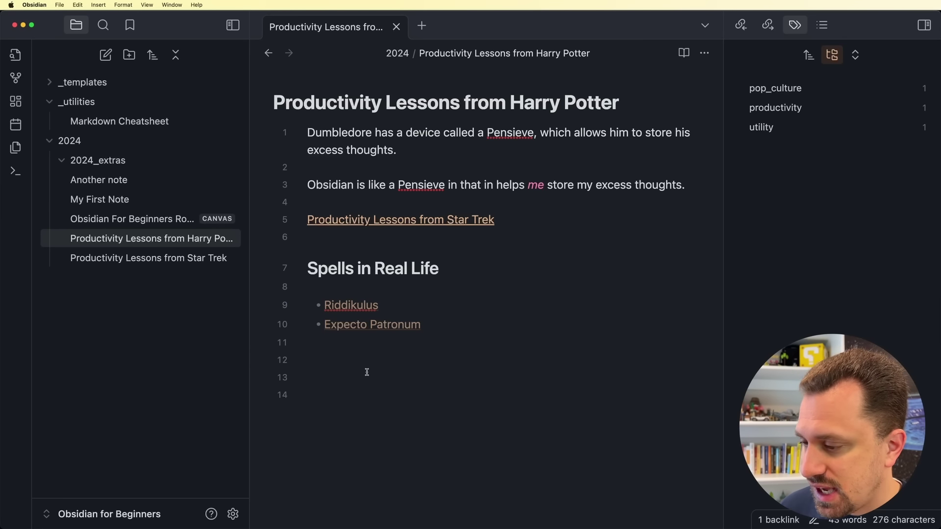
pyautogui.write('#[p')
pyautogui.press('BackSpace')
pyautogui.press('BackSpace')
pyautogui.press('BackSpace')
pyautogui.write('pop_culture ')
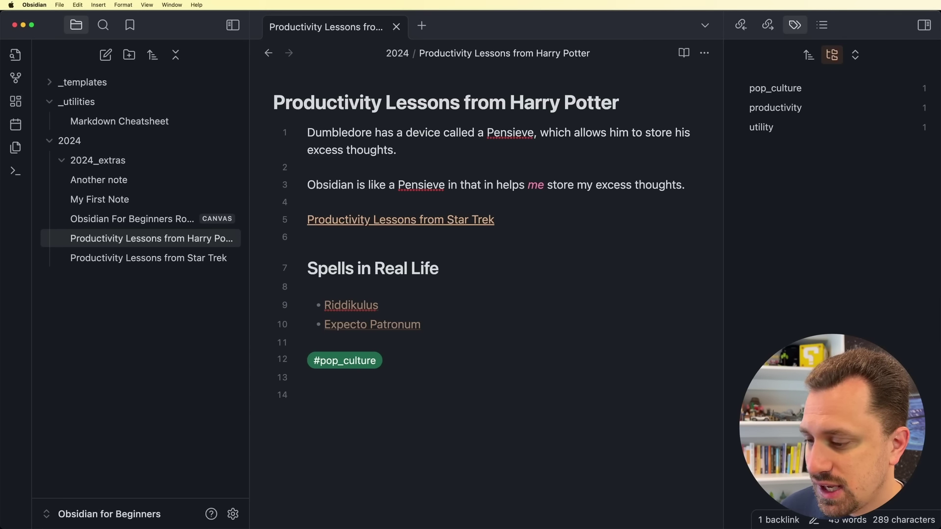
pyautogui.write('#pro')
pyautogui.press('Return')
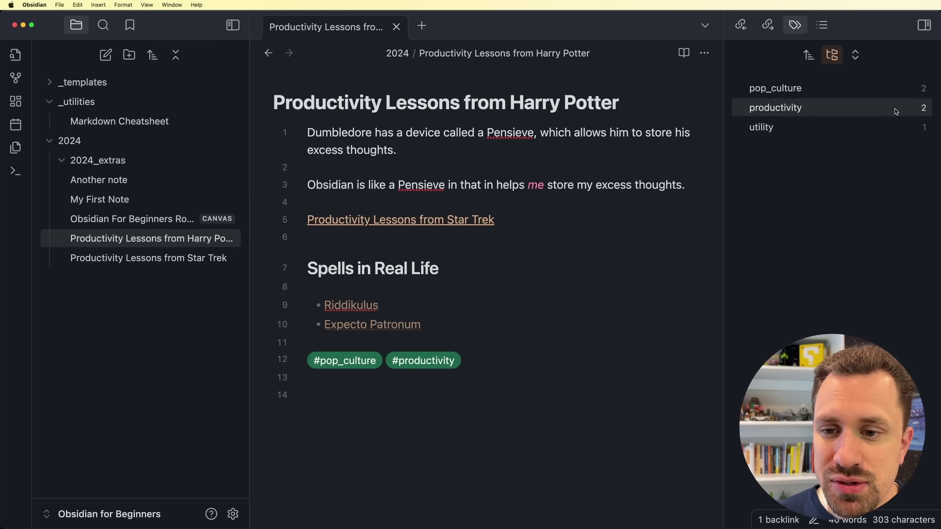
pyautogui.click(896, 112)
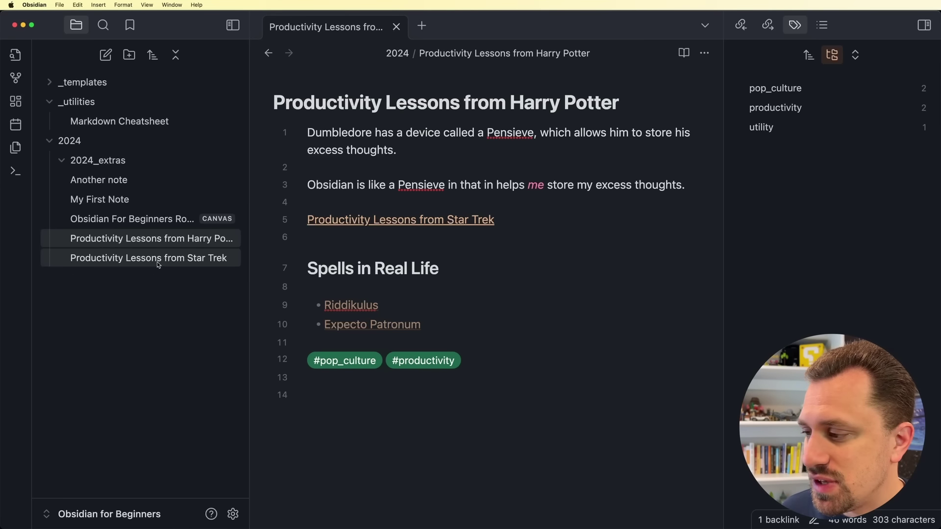
# In the Productivity Lessons from Star Trek note, add pop_culture to the tags property and remove the inline #pop_culture tag
pyautogui.click(131, 259)
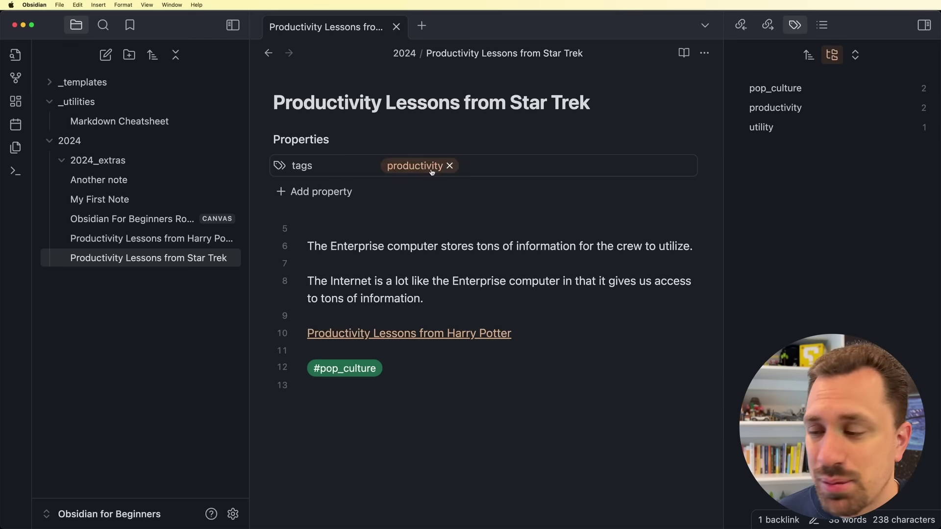
pyautogui.click(498, 166)
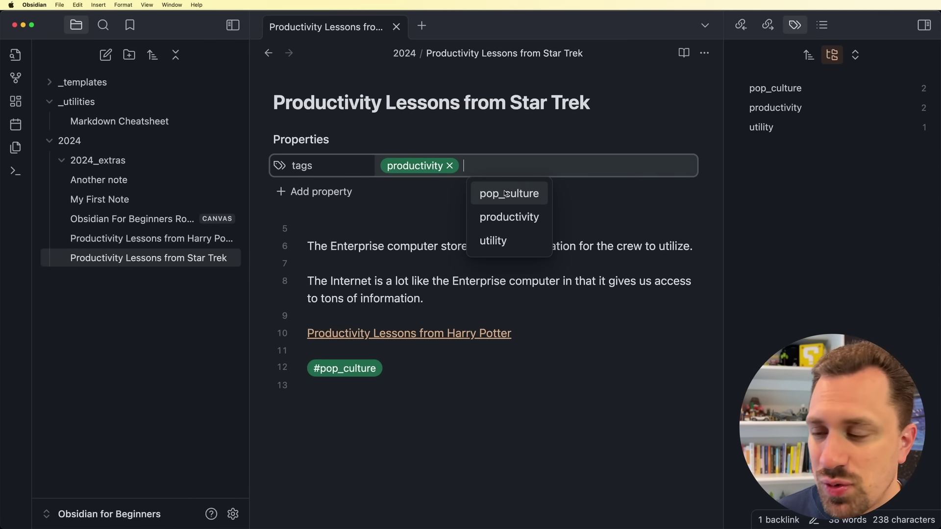
pyautogui.click(508, 201)
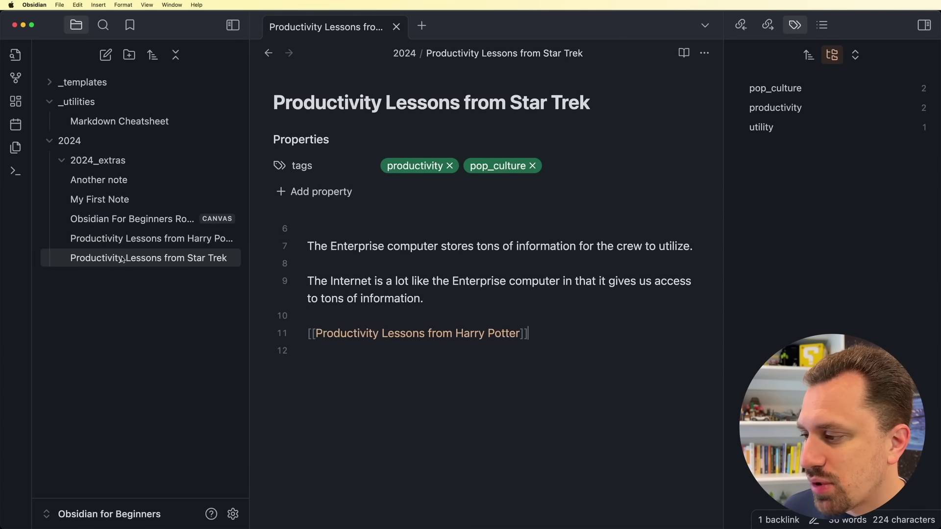
# Add properties to the Productivity Lessons from Harry Potter note with a tags property containing pop_culture and productivity
pyautogui.click(123, 239)
pyautogui.press('Up')
pyautogui.press('Up')
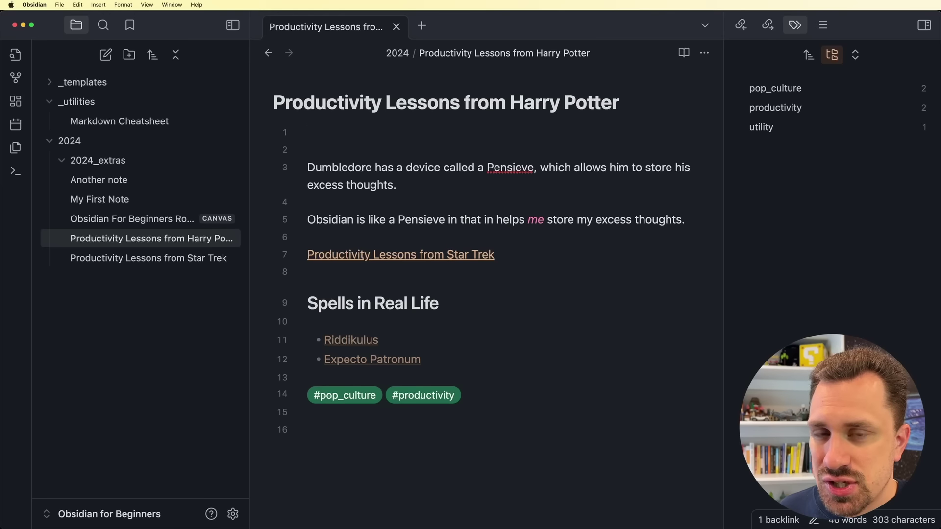
pyautogui.write('---')
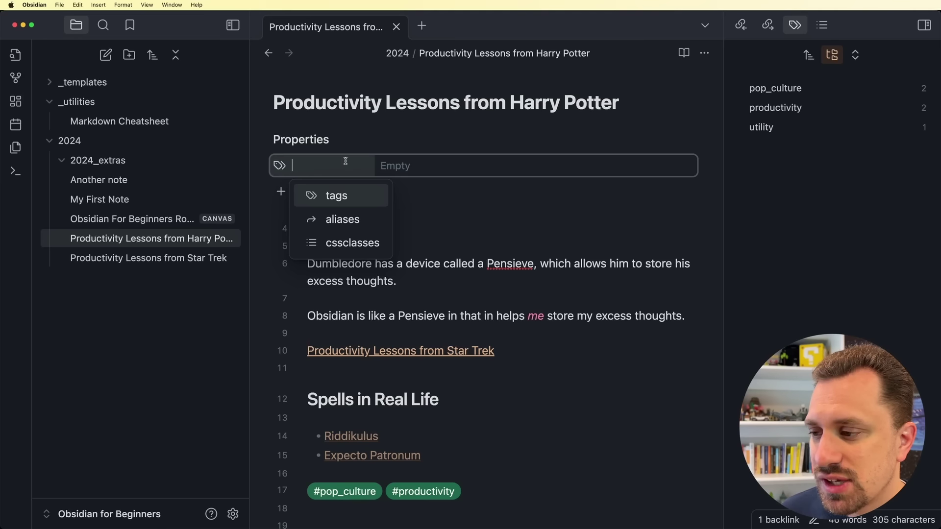
pyautogui.click(350, 195)
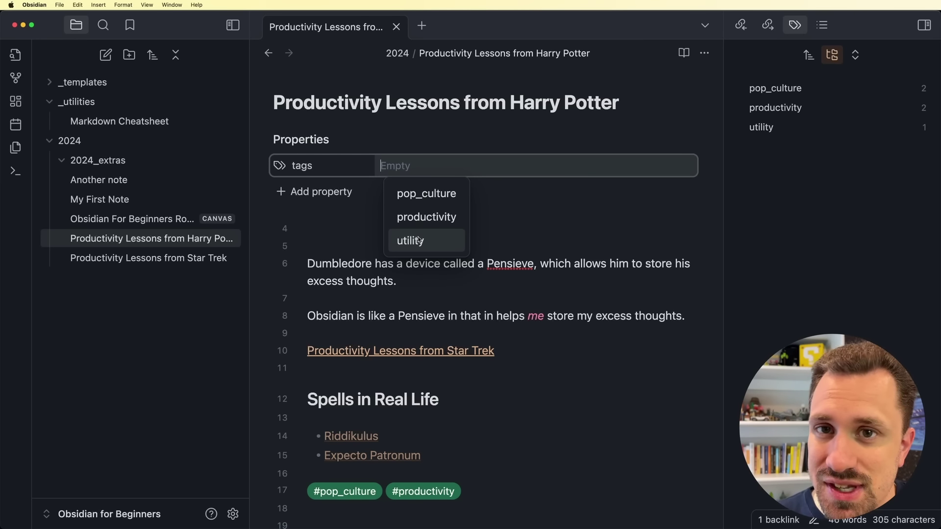
pyautogui.click(425, 196)
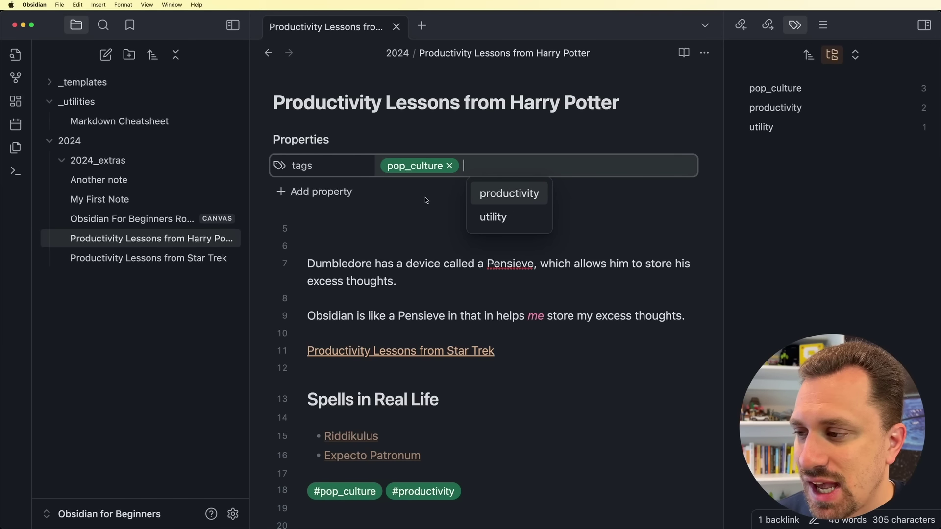
pyautogui.click(508, 201)
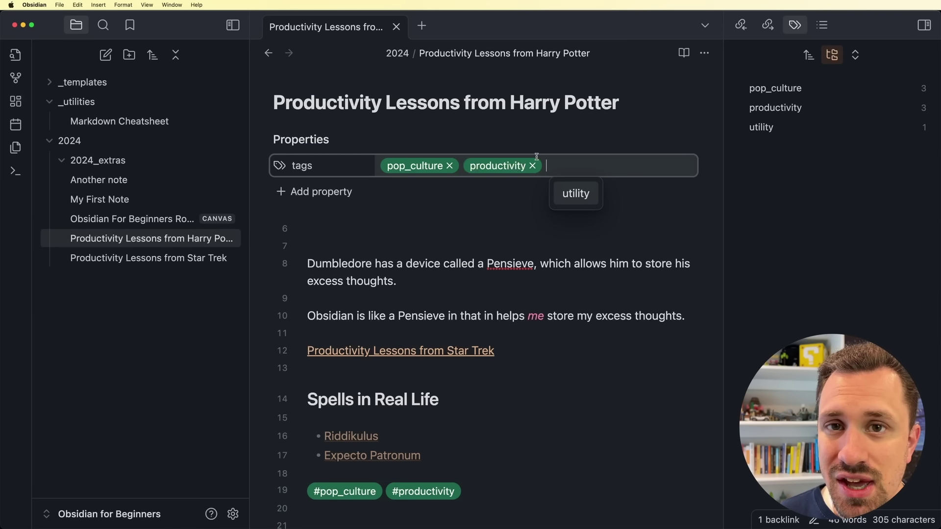
# Delete the inline #pop_culture and #productivity tags and the extra blank lines from the Harry Potter note
pyautogui.click(489, 493)
pyautogui.press('super+shift+Left')
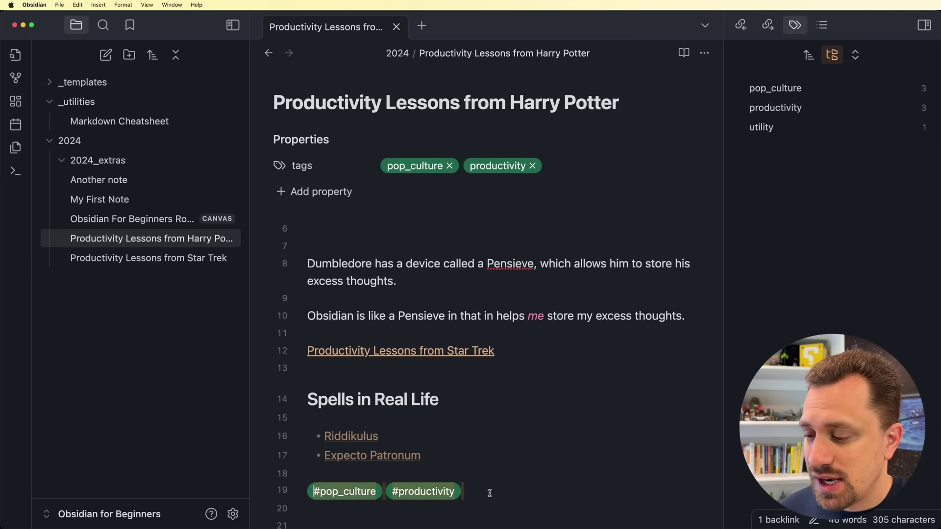
pyautogui.press('BackSpace')
pyautogui.press('BackSpace')
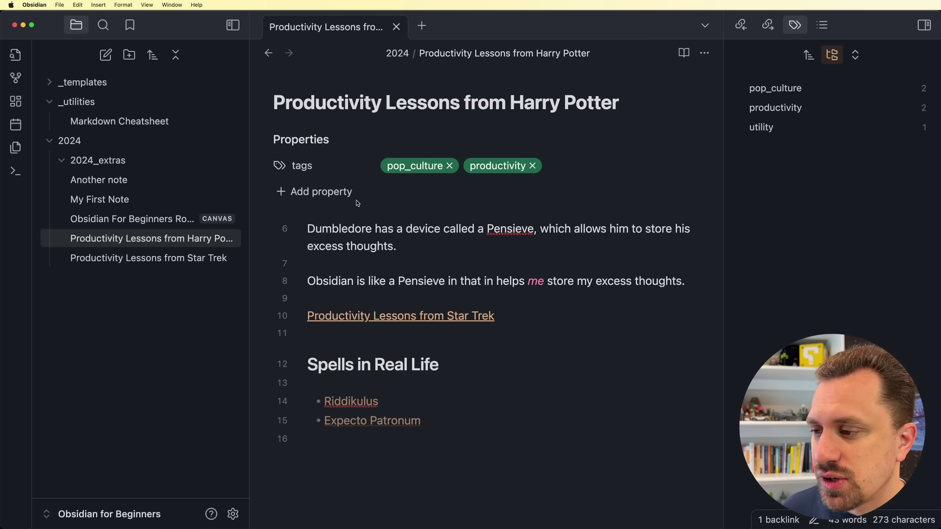
# Add a new property named created to the Harry Potter note
pyautogui.click(323, 192)
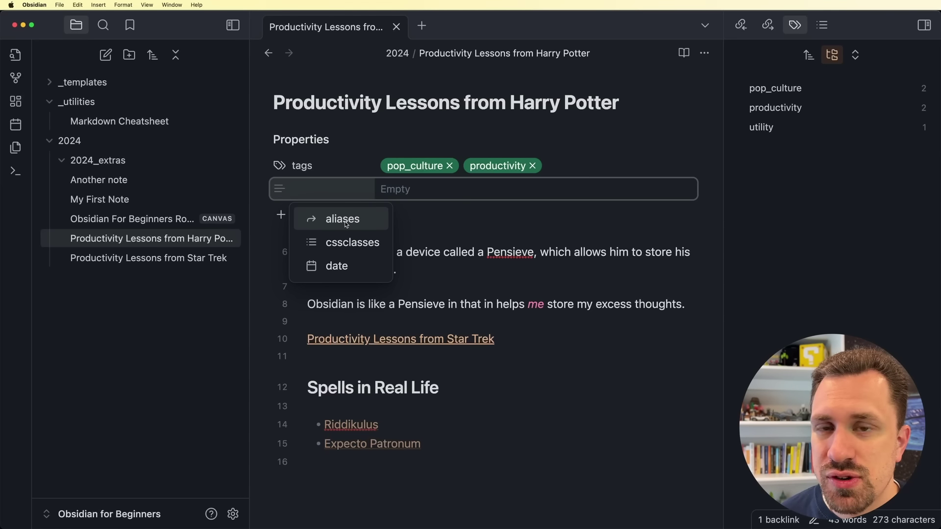
pyautogui.write('created')
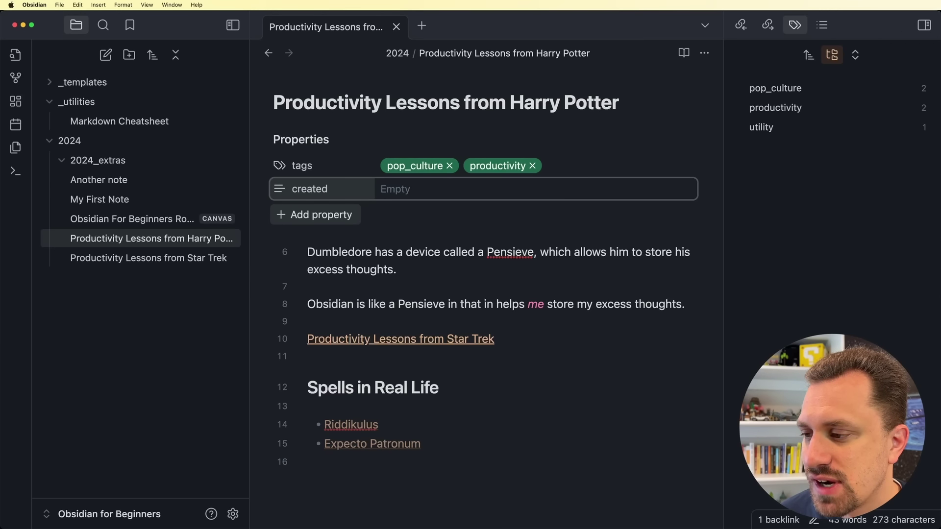
# Confirm the new created property, change its type to Date and set it to 06/18/2024
pyautogui.press('Return')
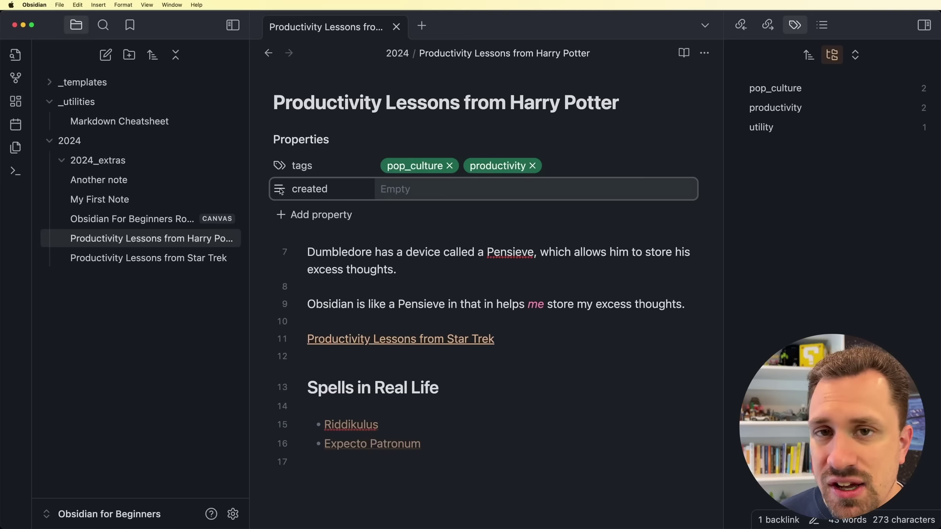
pyautogui.click(280, 191)
pyautogui.moveTo(314, 197)
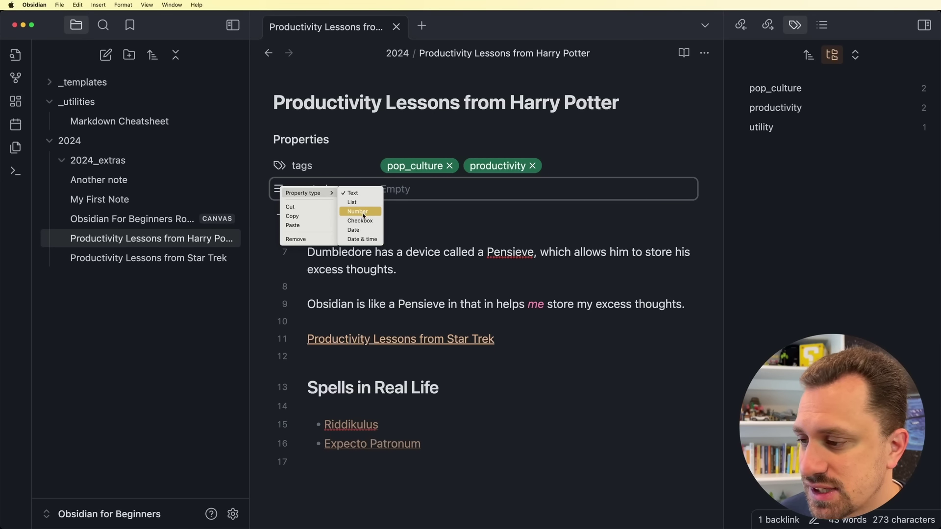
pyautogui.click(363, 239)
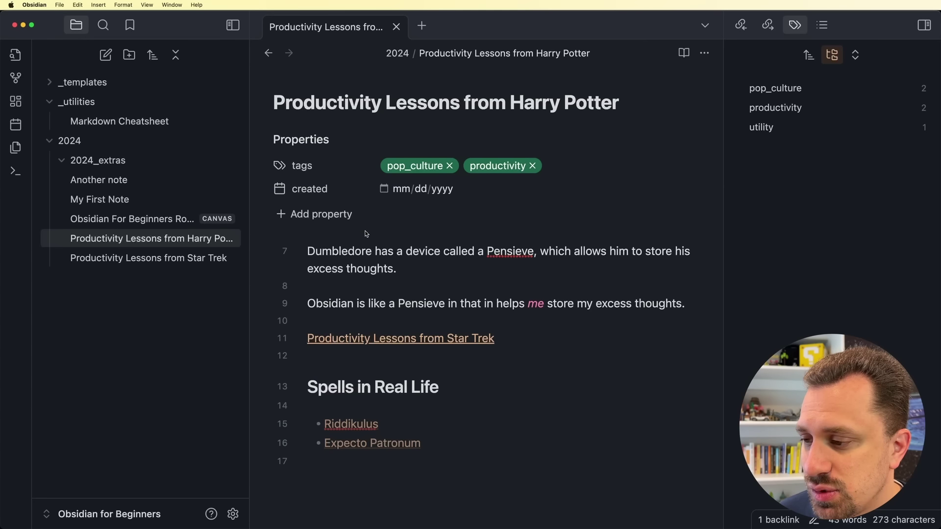
pyautogui.click(386, 193)
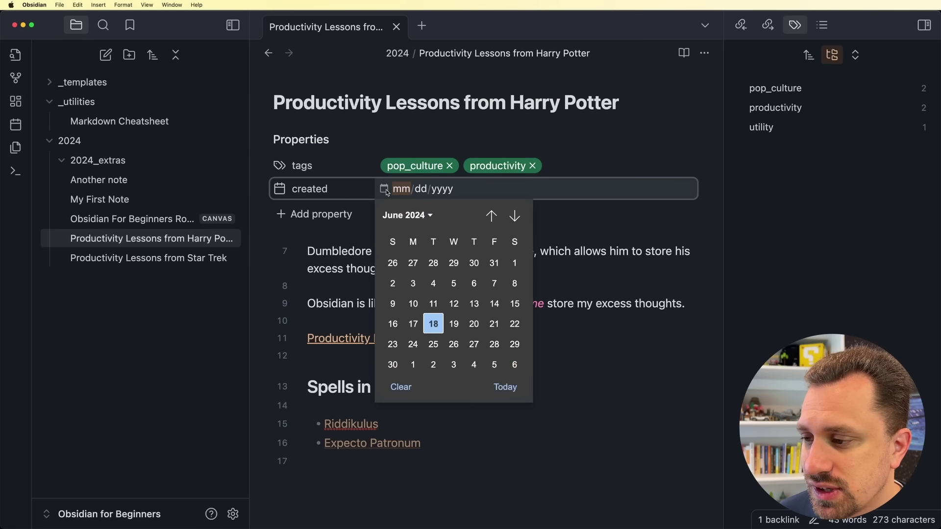
pyautogui.click(432, 324)
pyautogui.click(450, 234)
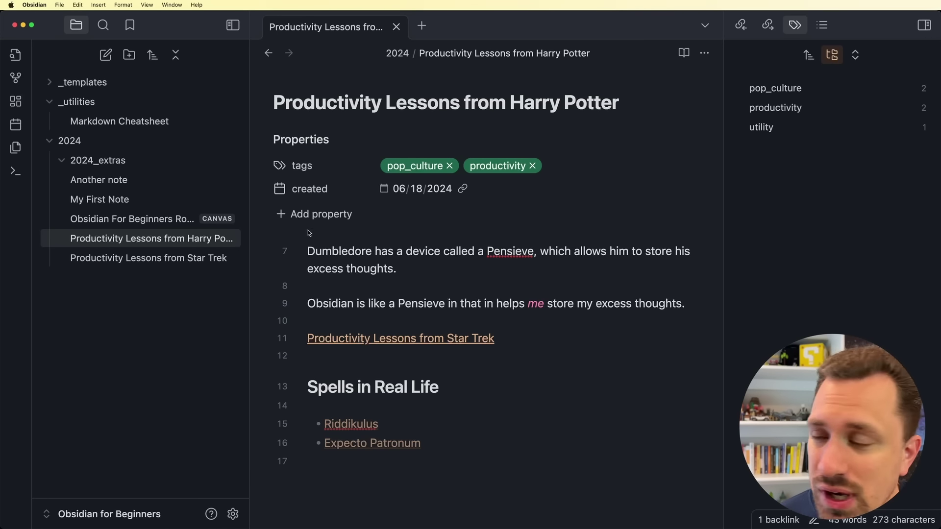
pyautogui.click(280, 190)
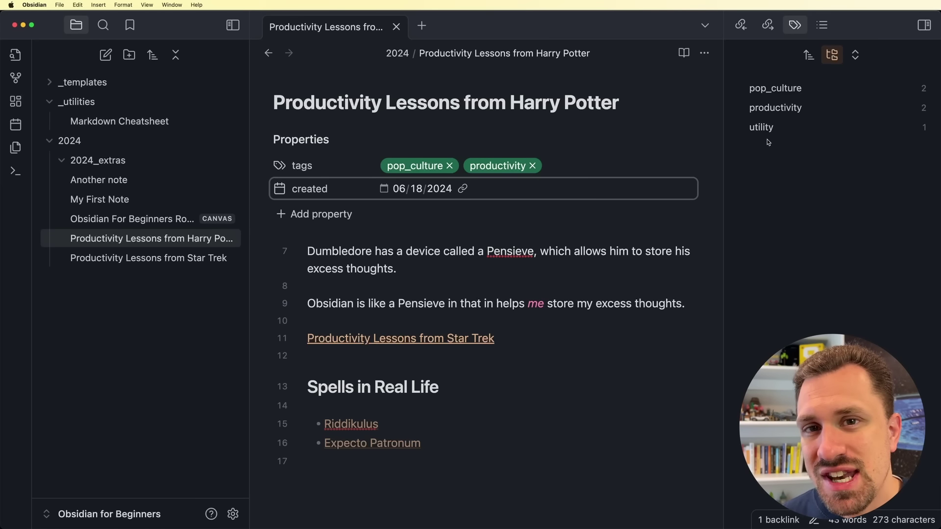
# Turn the note's productivity tag into the nested tag productivity/digital
pyautogui.click(567, 164)
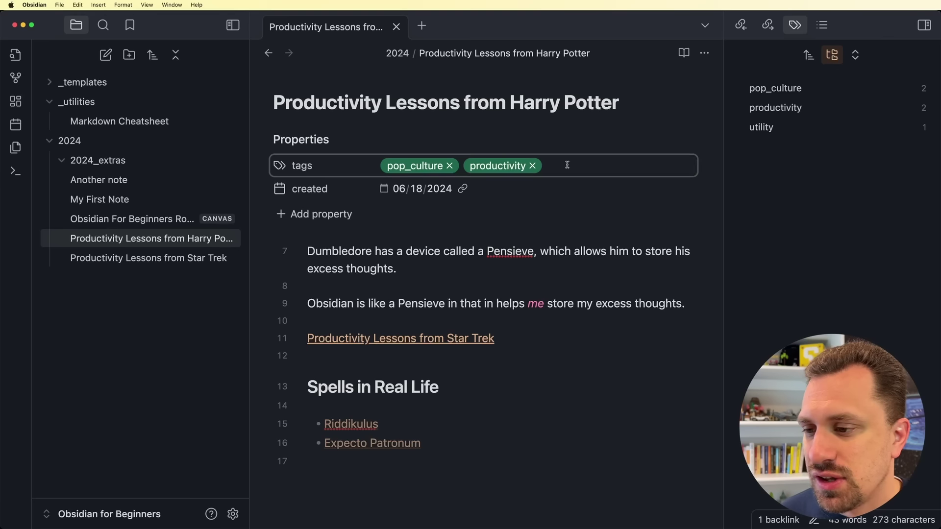
pyautogui.press('BackSpace')
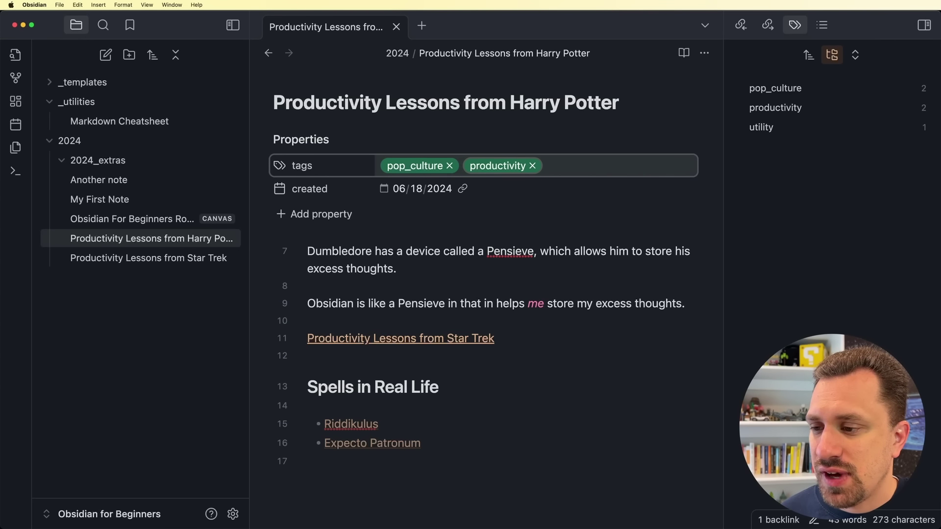
pyautogui.press('BackSpace')
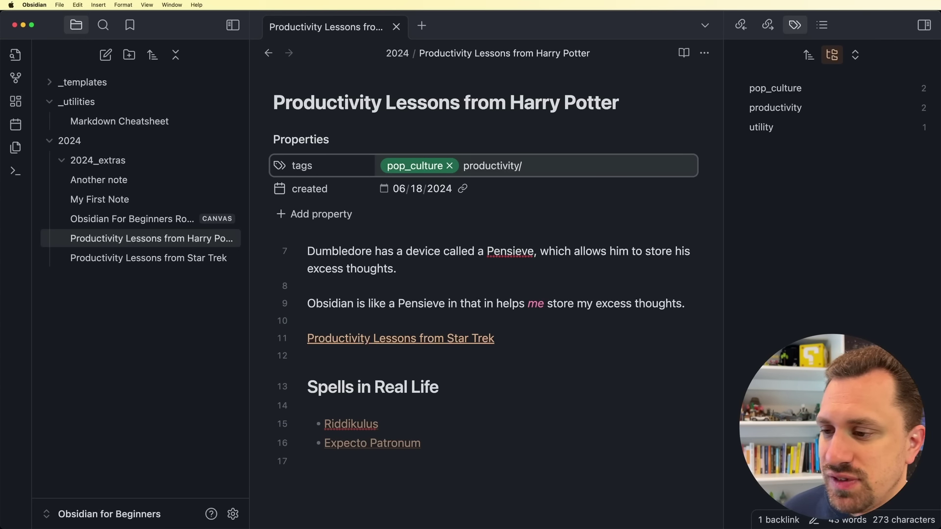
pyautogui.write('/digital')
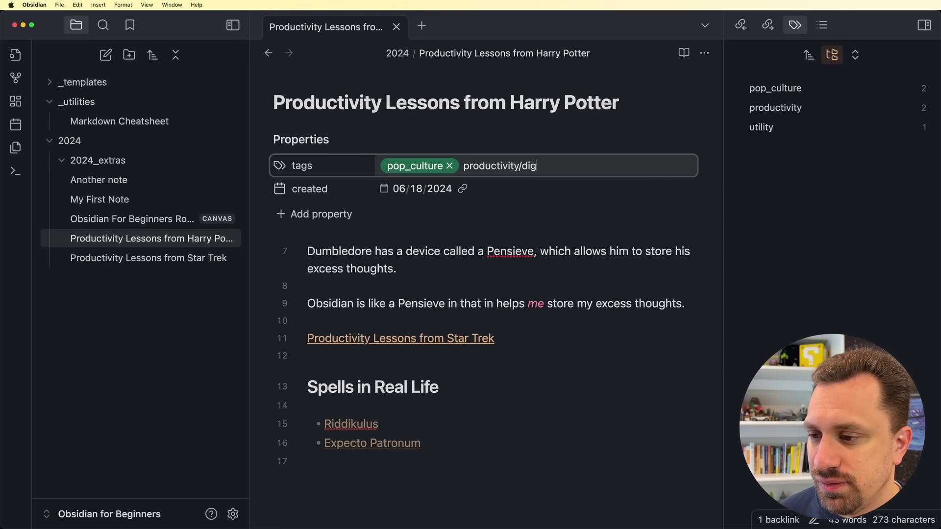
pyautogui.press('Return')
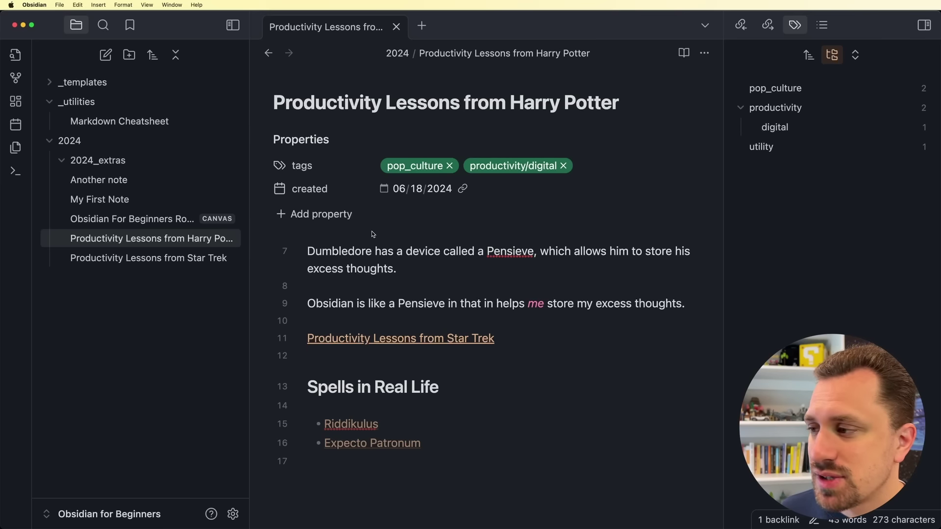
# Open the Markdown Cheatsheet note and bookmark it with its default title and no bookmark group
pyautogui.click(130, 25)
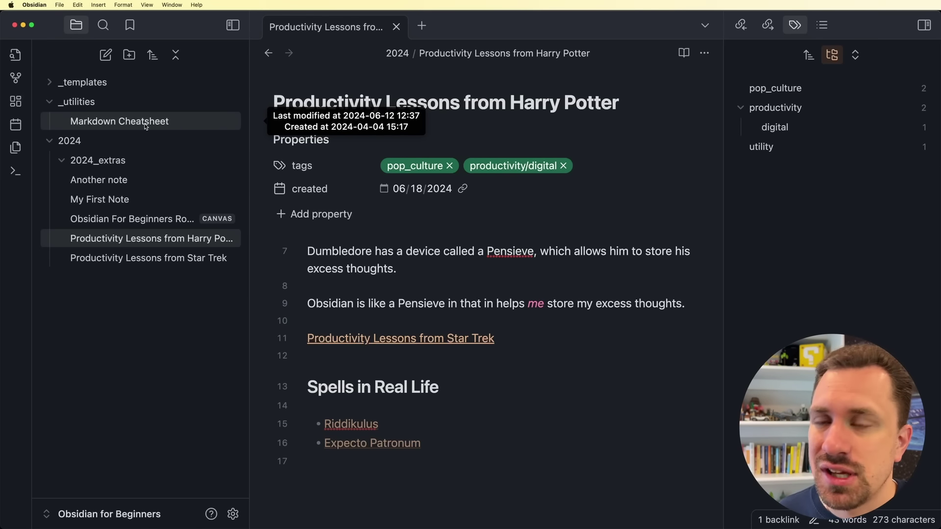
pyautogui.click(146, 127)
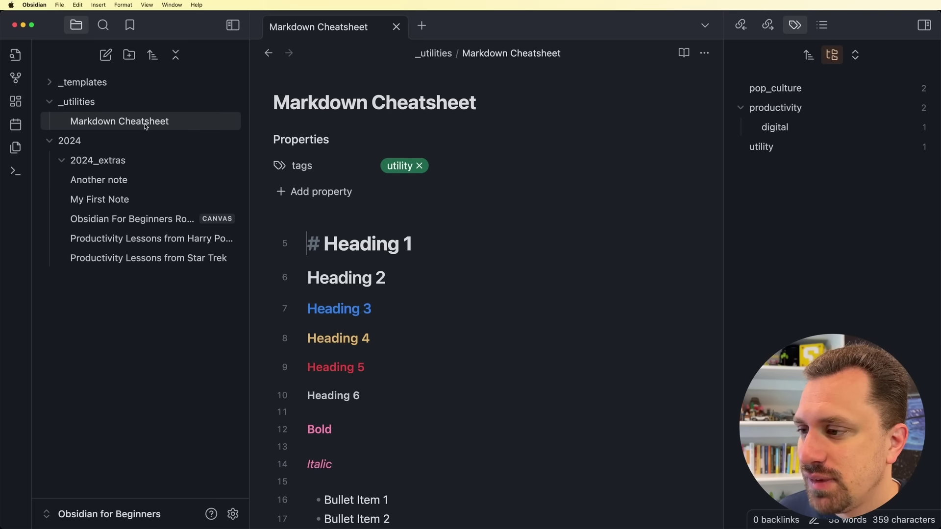
pyautogui.click(130, 25)
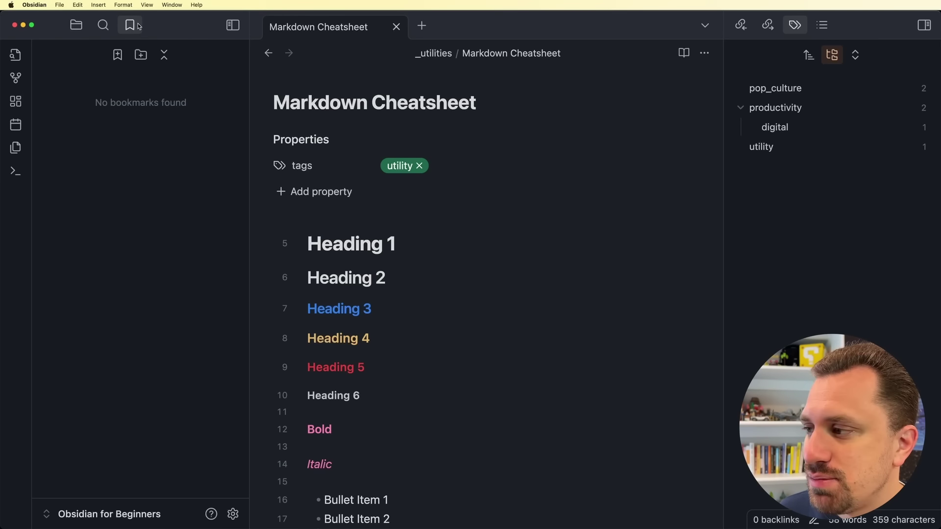
pyautogui.click(119, 56)
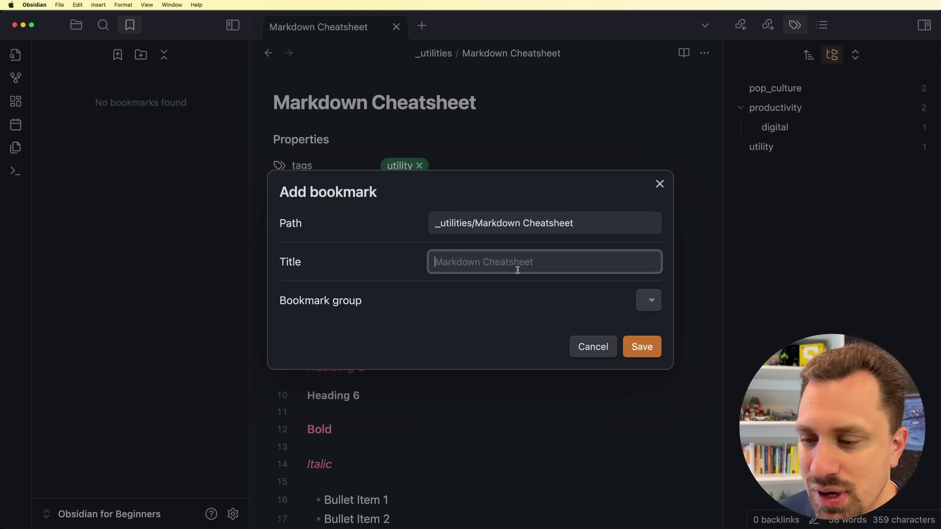
pyautogui.click(649, 301)
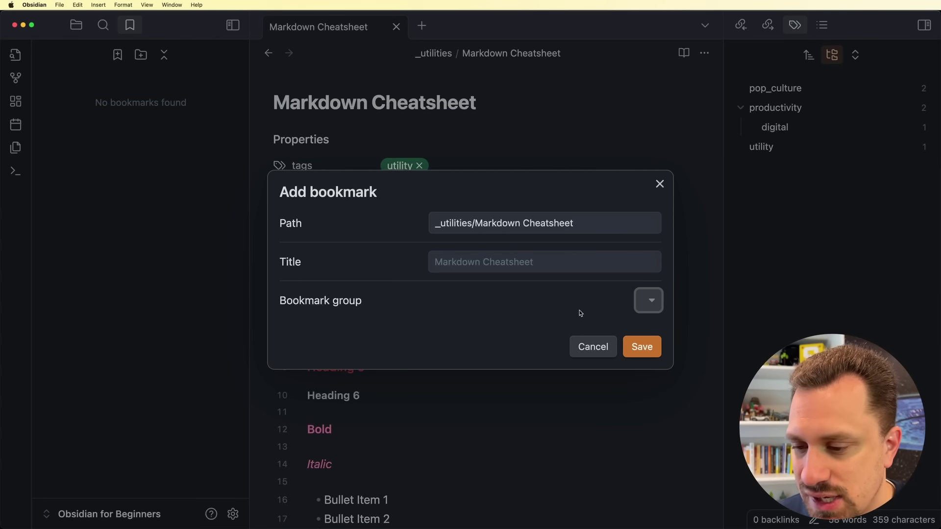
pyautogui.click(642, 346)
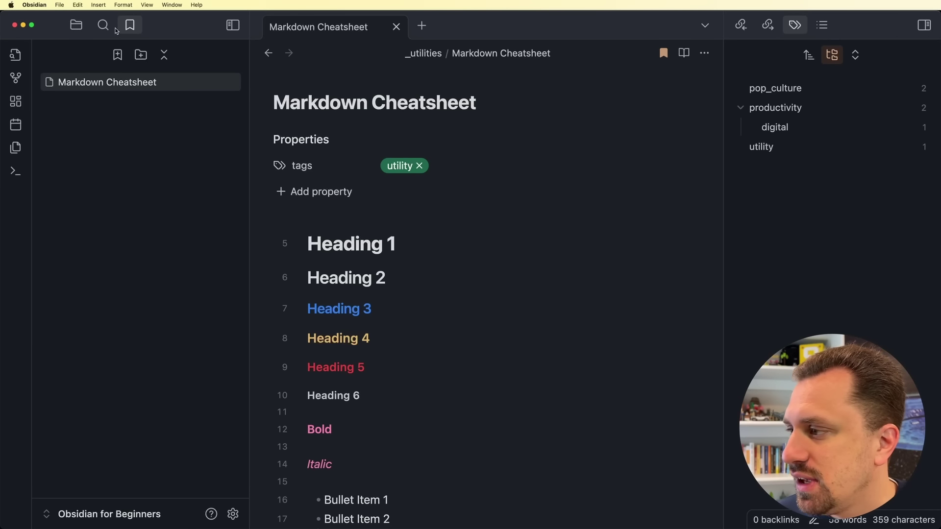
# Open the note called Another note, then return to Markdown Cheatsheet through its bookmark
pyautogui.click(77, 26)
pyautogui.click(134, 183)
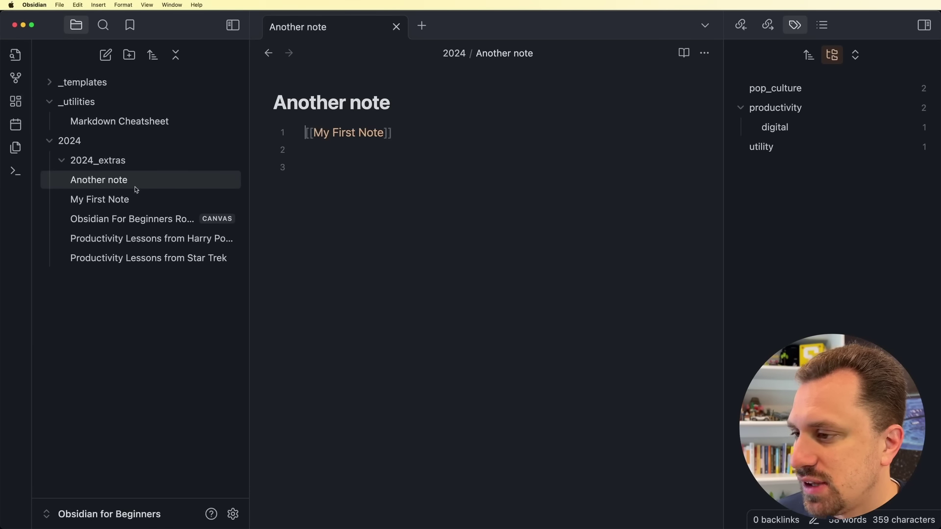
pyautogui.click(134, 28)
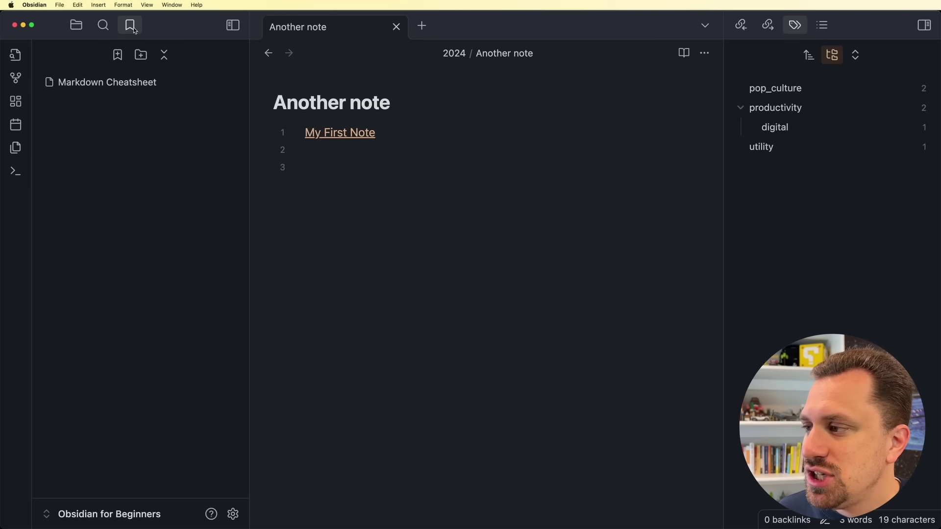
pyautogui.click(123, 83)
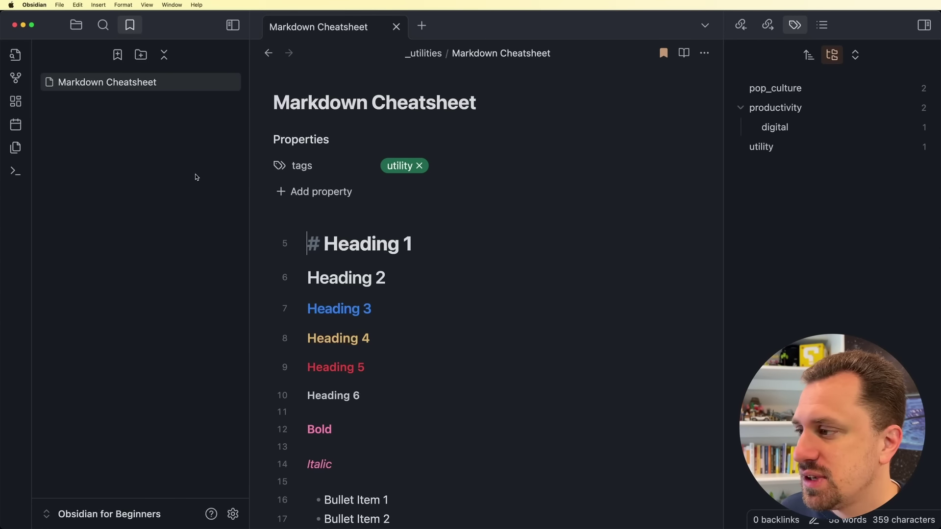
pyautogui.click(132, 147)
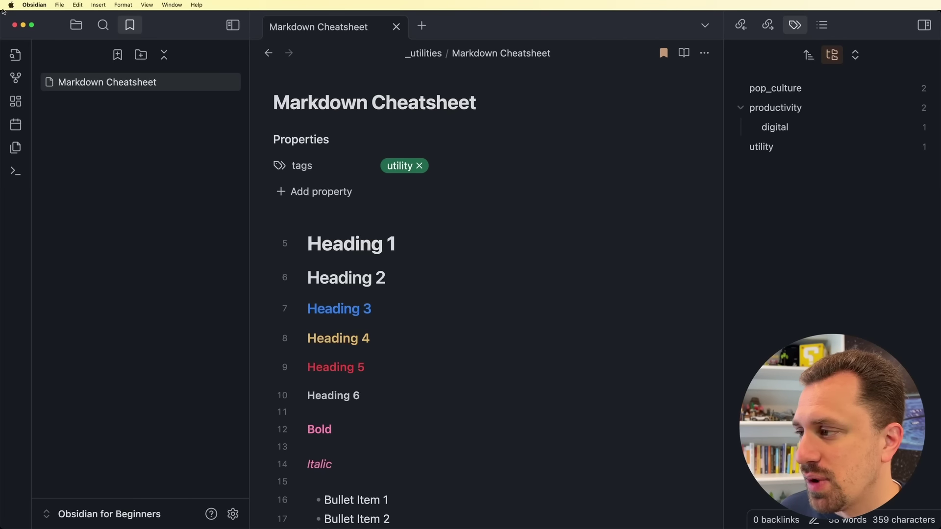
# Open Another note from the 2024 folder and bookmark it with the default settings
pyautogui.click(76, 25)
pyautogui.click(104, 189)
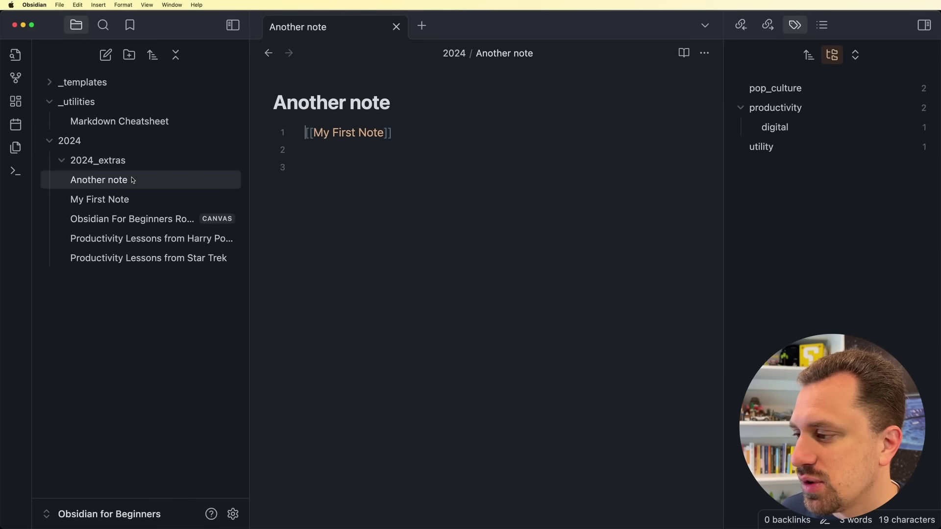
pyautogui.click(130, 25)
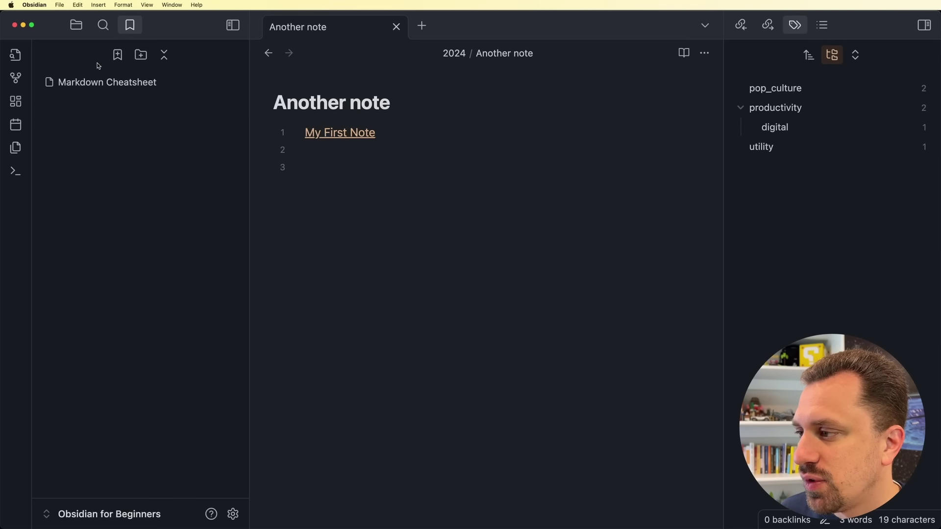
pyautogui.click(116, 54)
pyautogui.press('Return')
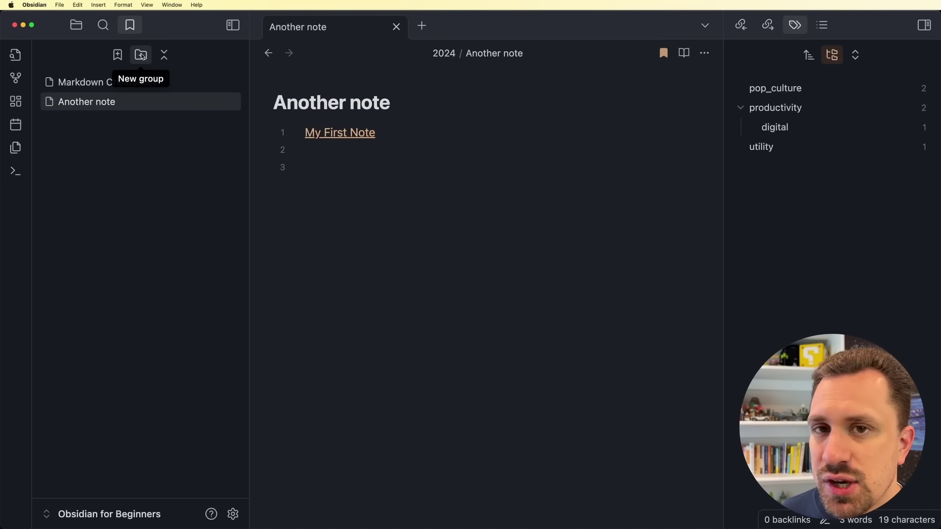
# Create a bookmark group named Utilities and move the Markdown Cheatsheet and Another note bookmarks into it
pyautogui.click(141, 55)
pyautogui.write('Uti')
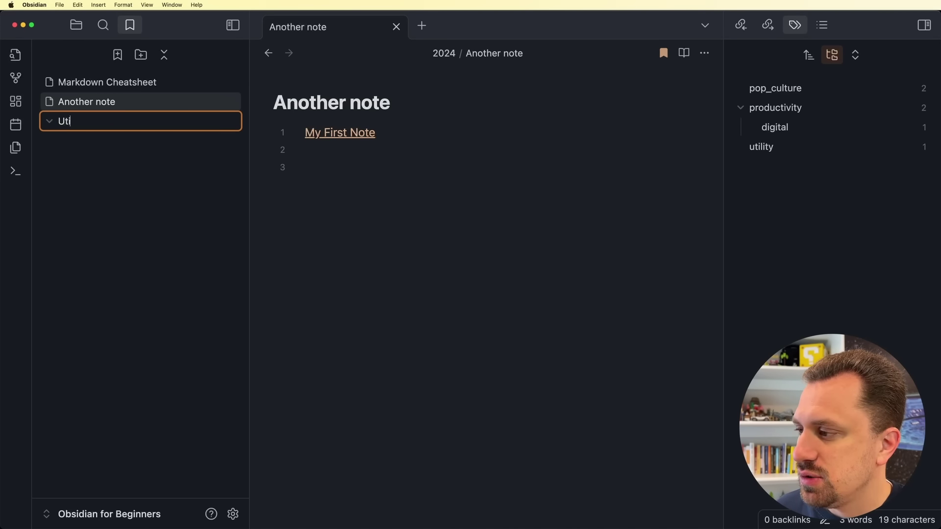
pyautogui.write('lities')
pyautogui.press('Return')
pyautogui.moveTo(149, 84); pyautogui.dragTo(104, 122)
pyautogui.moveTo(100, 90); pyautogui.dragTo(102, 103)
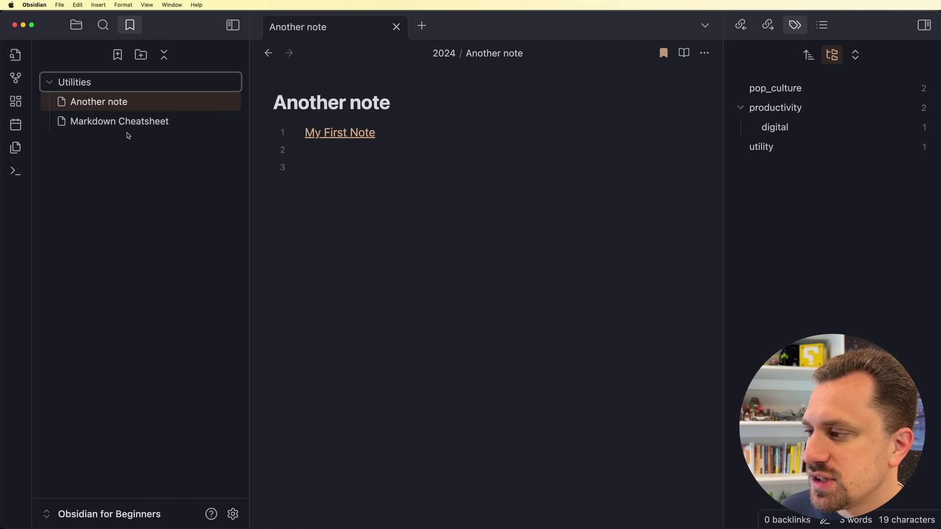
pyautogui.click(49, 83)
pyautogui.click(49, 84)
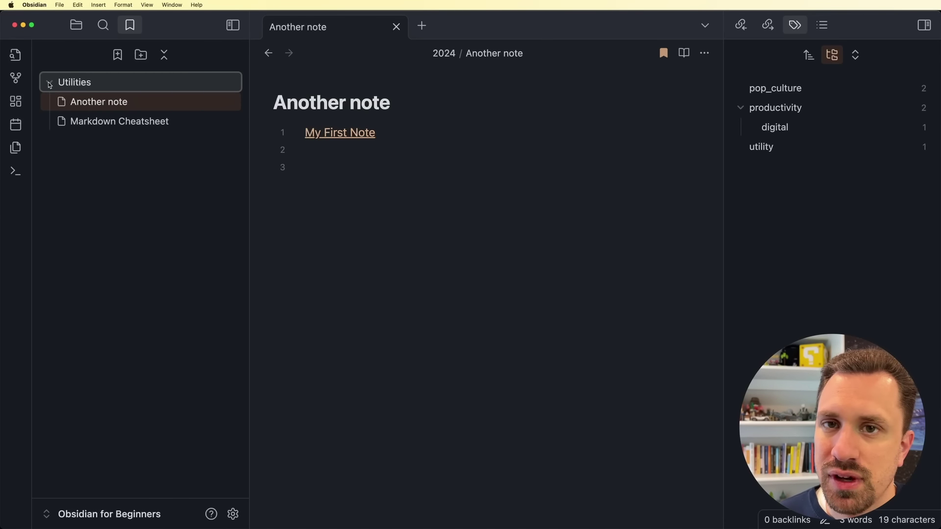
# Replace the existing tag search with a vault search for "Star Trek"
pyautogui.click(76, 25)
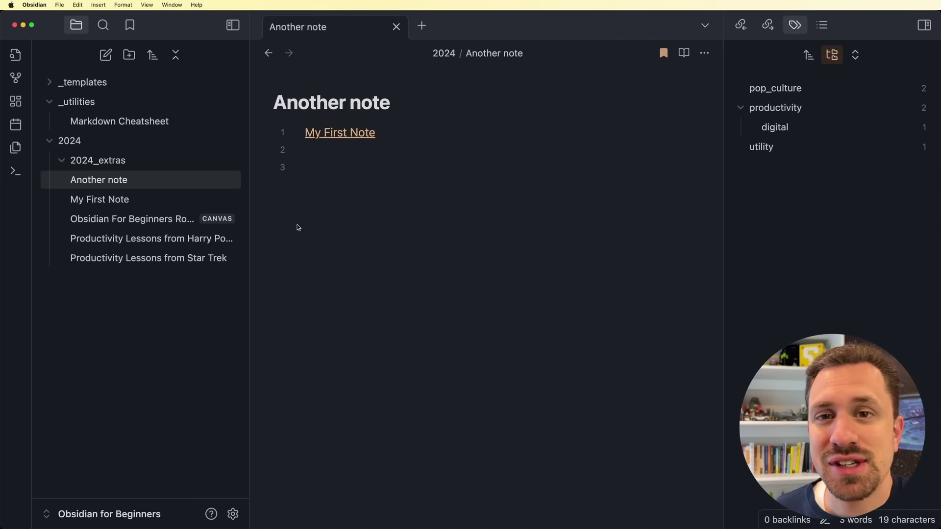
pyautogui.click(106, 28)
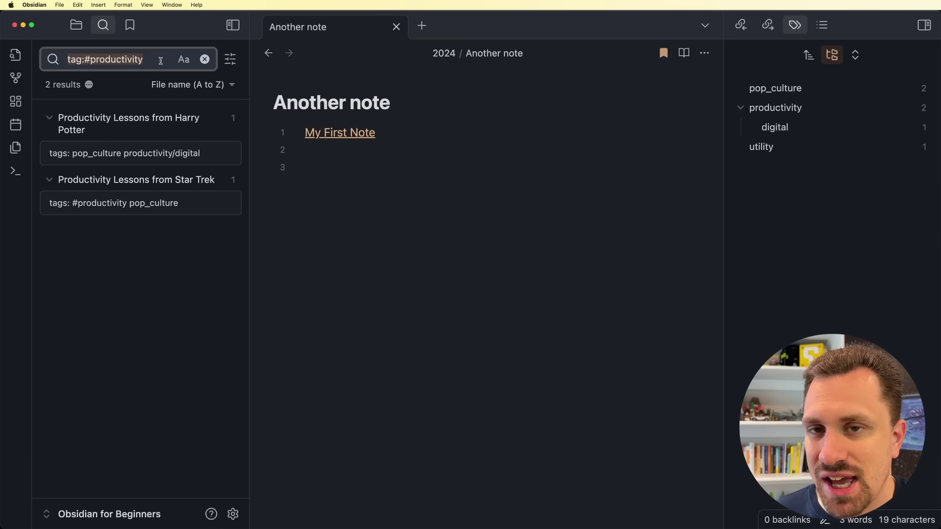
pyautogui.press('BackSpace')
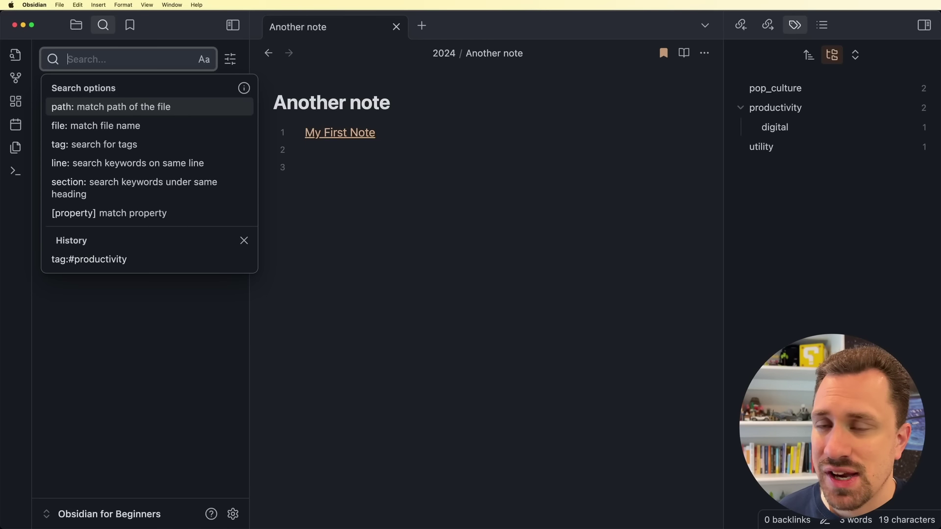
pyautogui.write('Star ')
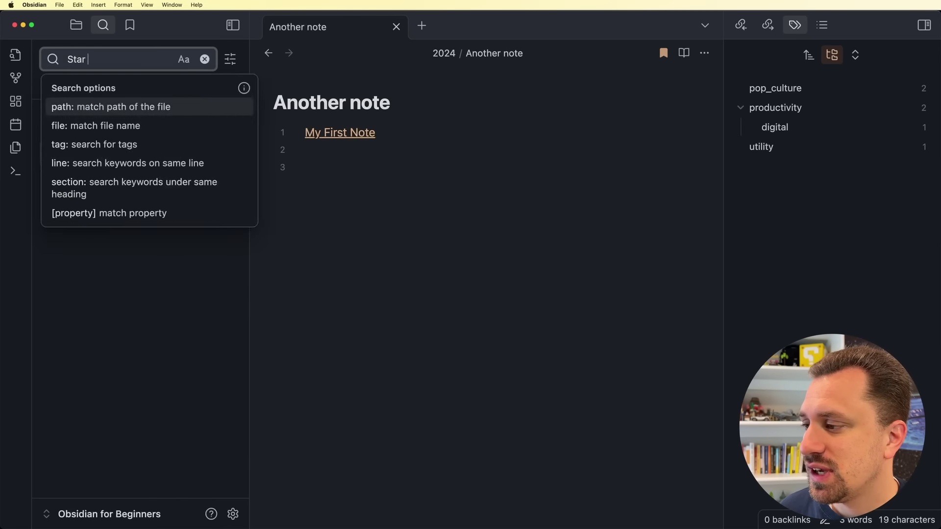
pyautogui.write('Trek')
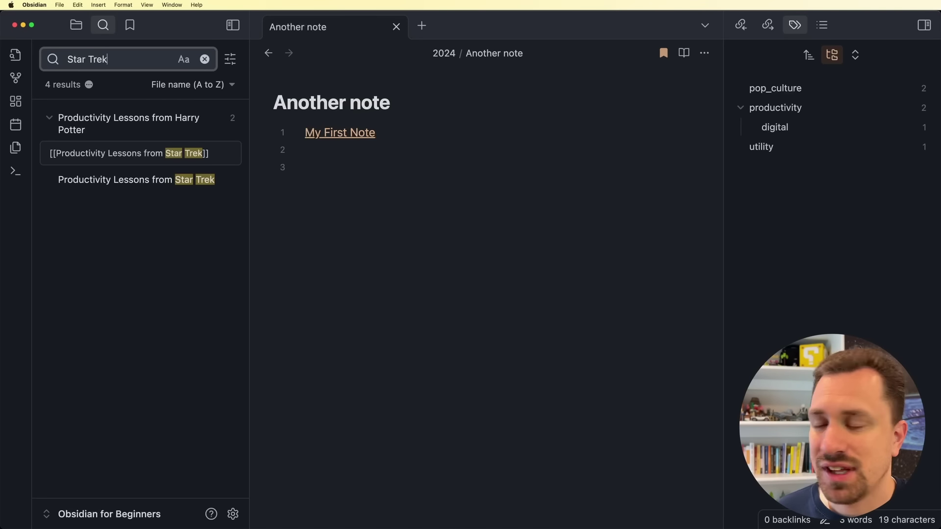
# Turn on Collapse results in the search settings and expand the Productivity Lessons from Harry Potter result
pyautogui.click(233, 64)
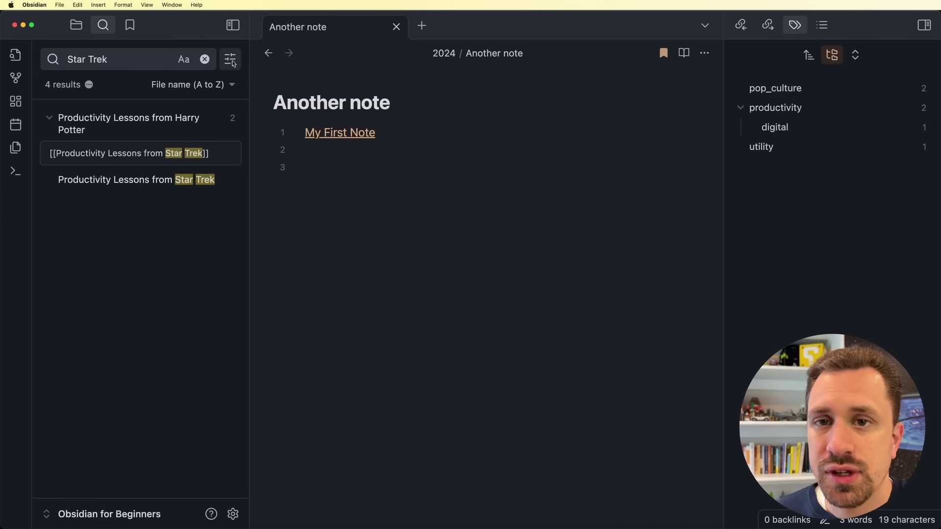
pyautogui.click(234, 64)
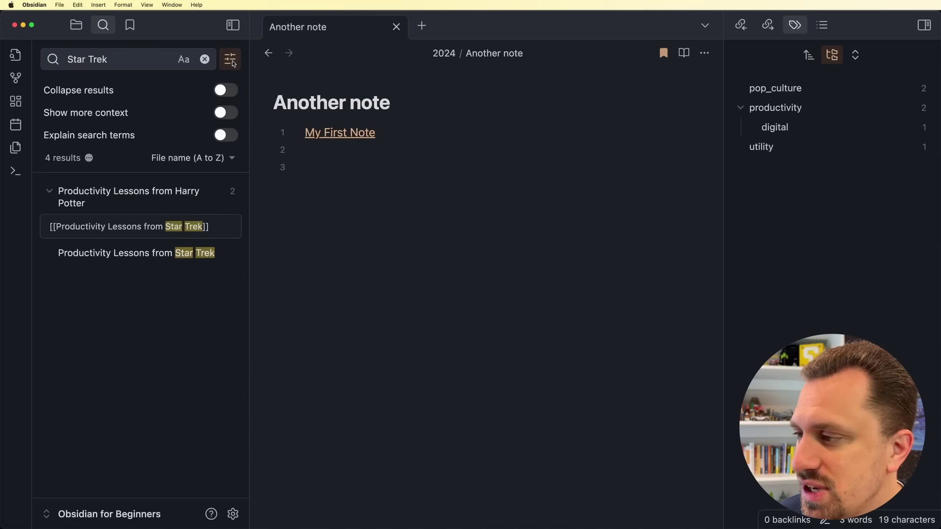
pyautogui.click(226, 91)
pyautogui.click(53, 194)
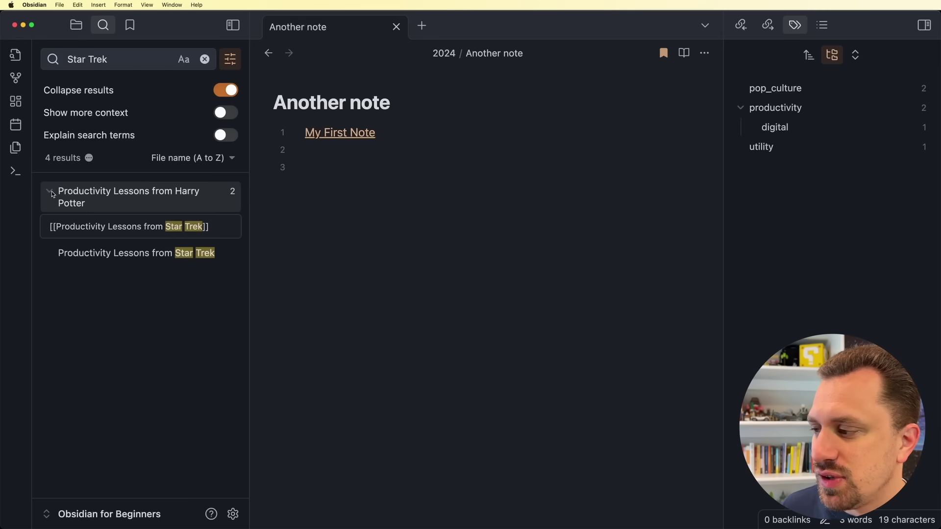
# Collapse the Harry Potter result, turn off Collapse results, and turn on Show more context and Explain search terms
pyautogui.click(53, 194)
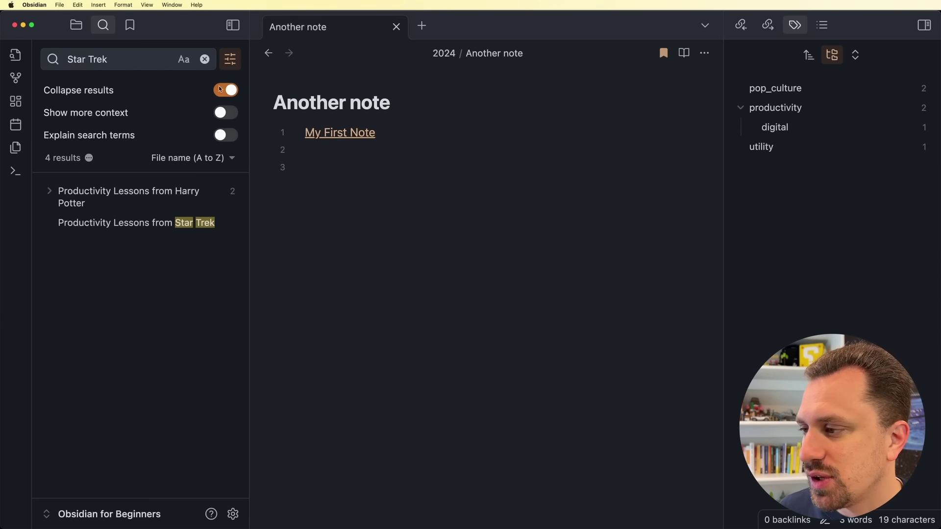
pyautogui.click(221, 116)
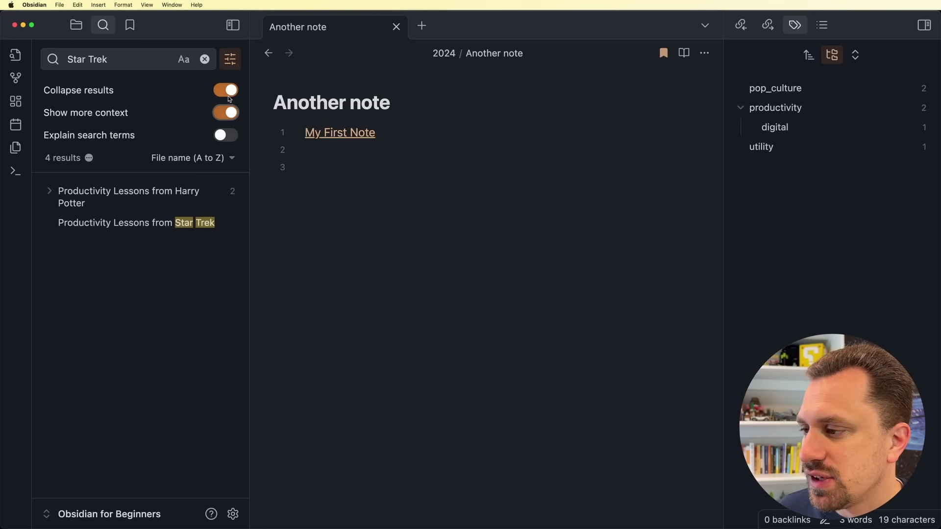
pyautogui.click(230, 95)
pyautogui.click(223, 136)
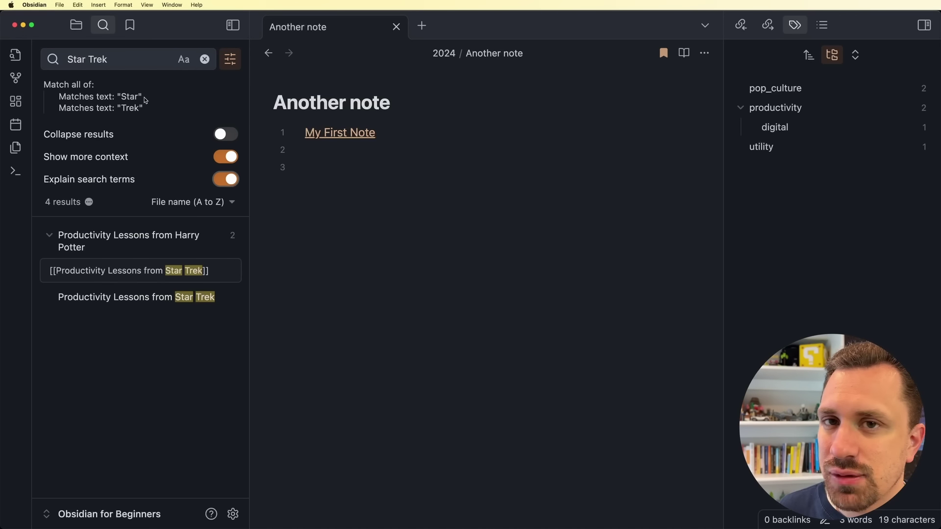
# Enclose the search term in quotation marks to match the exact phrase "Star Trek"
pyautogui.click(120, 61)
pyautogui.press('Left')
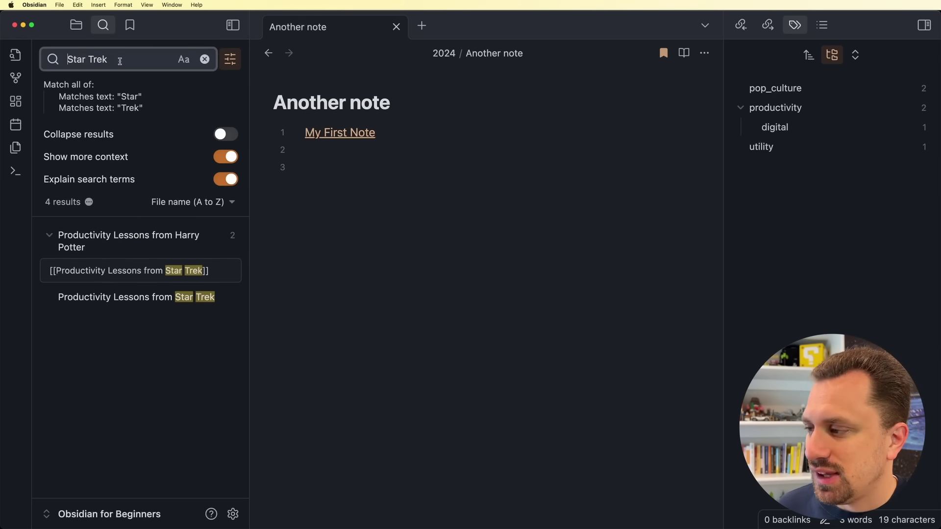
pyautogui.write('"')
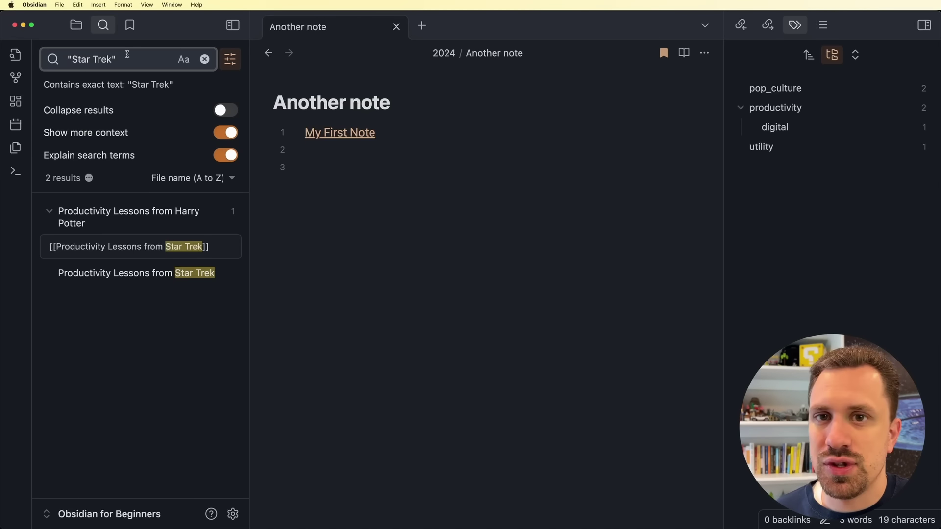
# Bookmark the "Star Trek" search with the default title and no group, and rerun it from the bookmarks
pyautogui.click(90, 179)
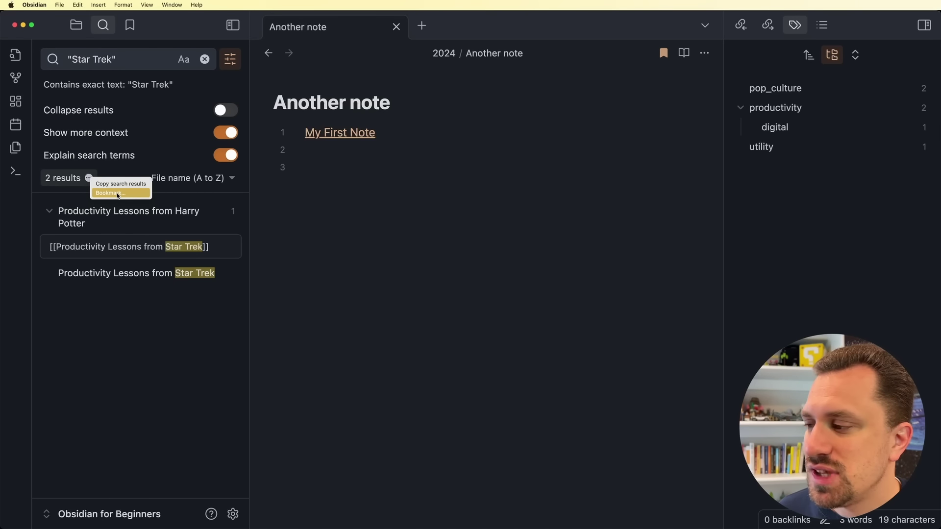
pyautogui.click(118, 193)
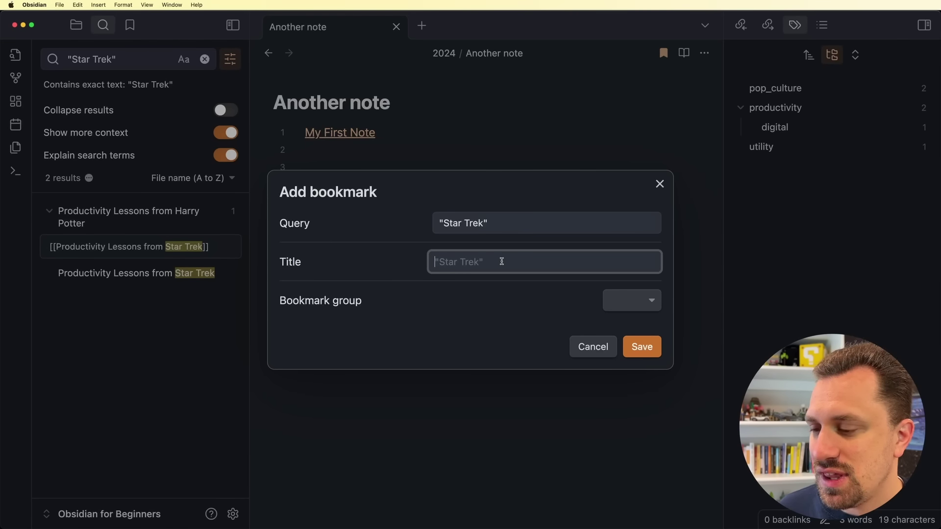
pyautogui.click(649, 345)
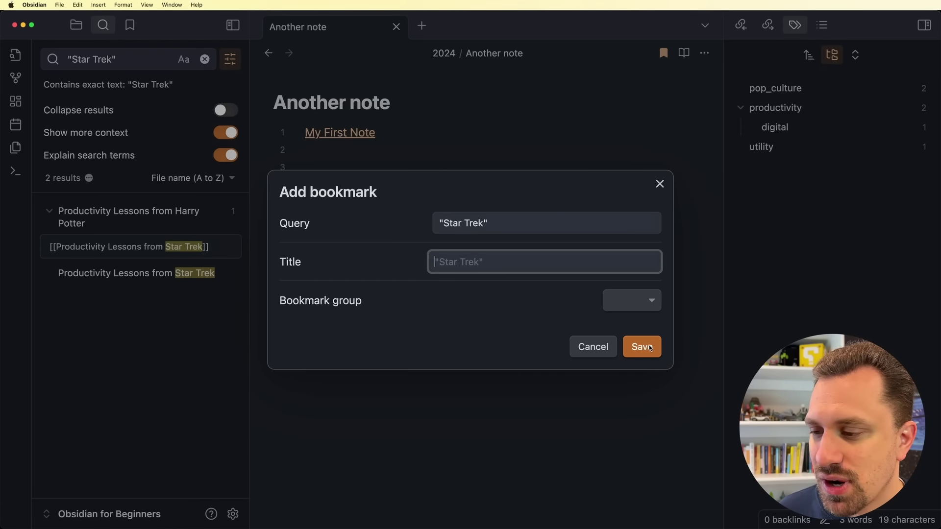
pyautogui.click(130, 25)
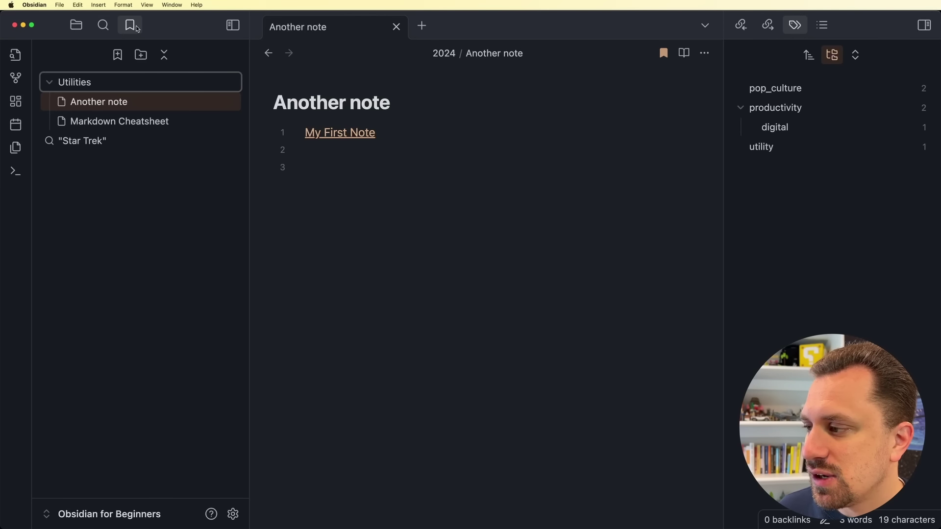
pyautogui.click(90, 142)
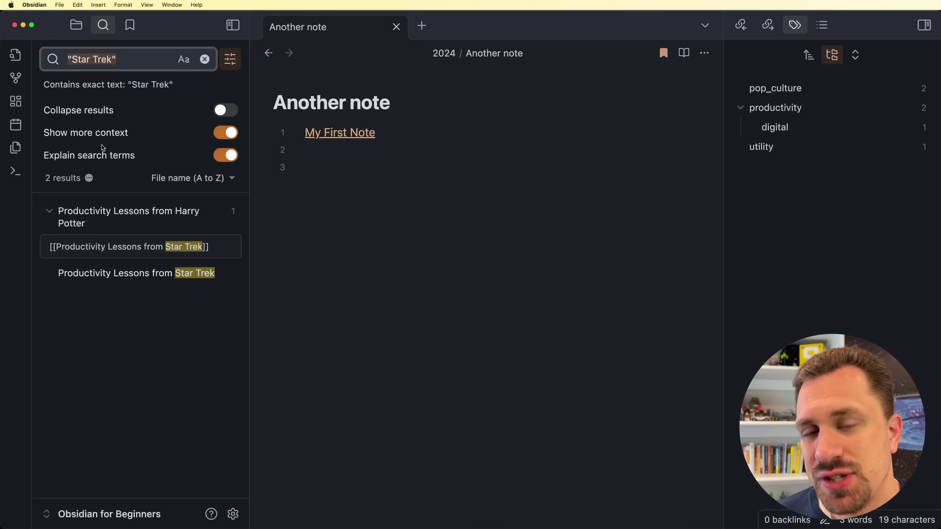
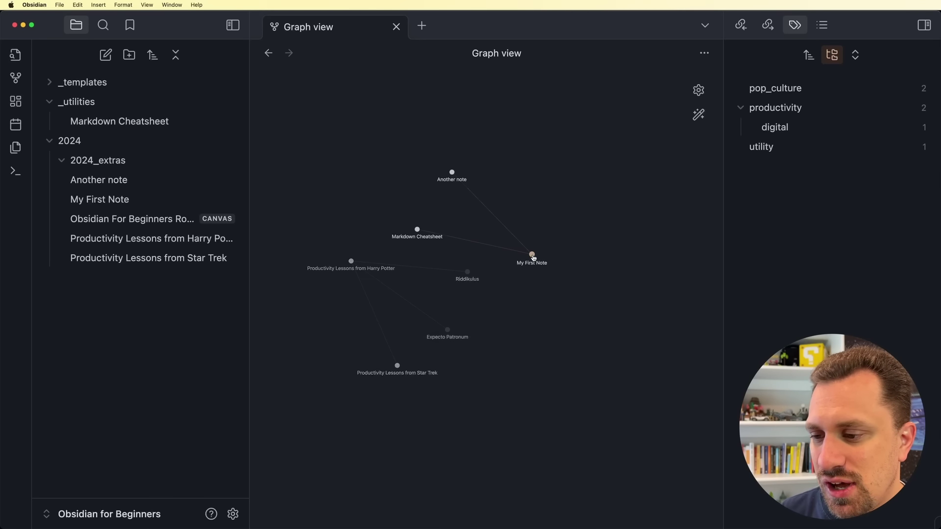
# Reposition the My First Note node in the graph, and switch to the Thotful Spot vault to inspect its graph
pyautogui.moveTo(532, 257); pyautogui.dragTo(538, 186)
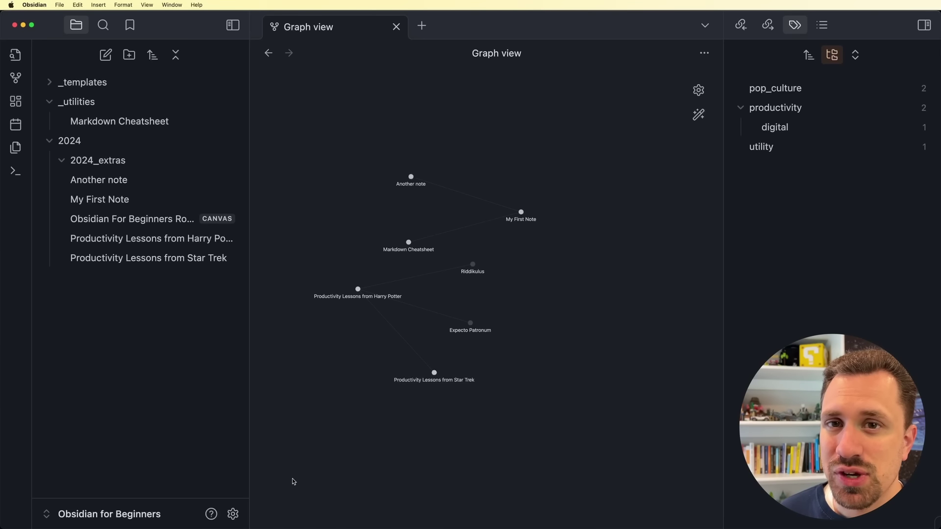
pyautogui.click(156, 510)
pyautogui.click(172, 486)
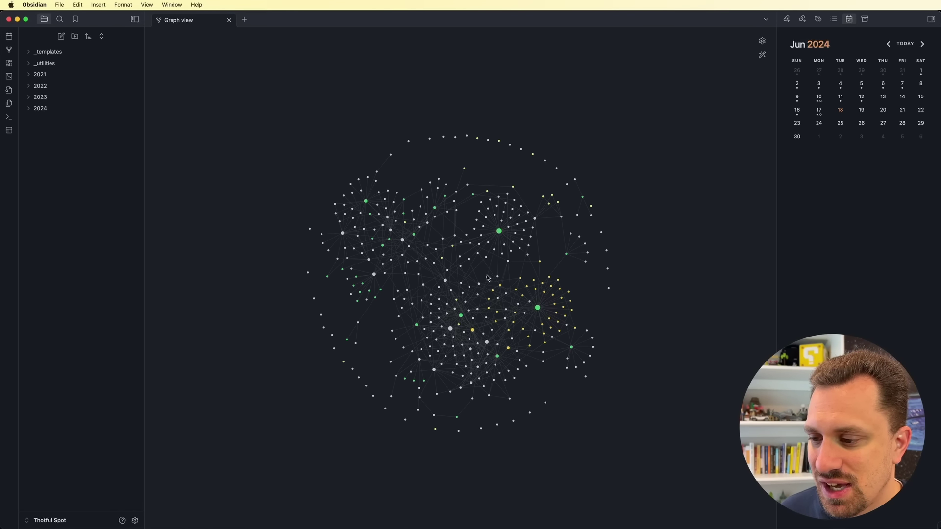
pyautogui.scroll(5, 485, 279)
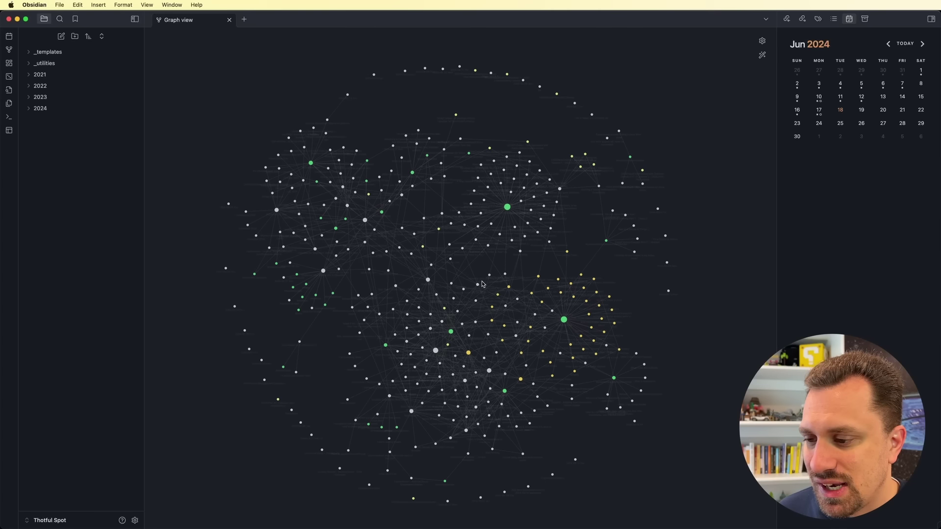
pyautogui.scroll(5, 483, 285)
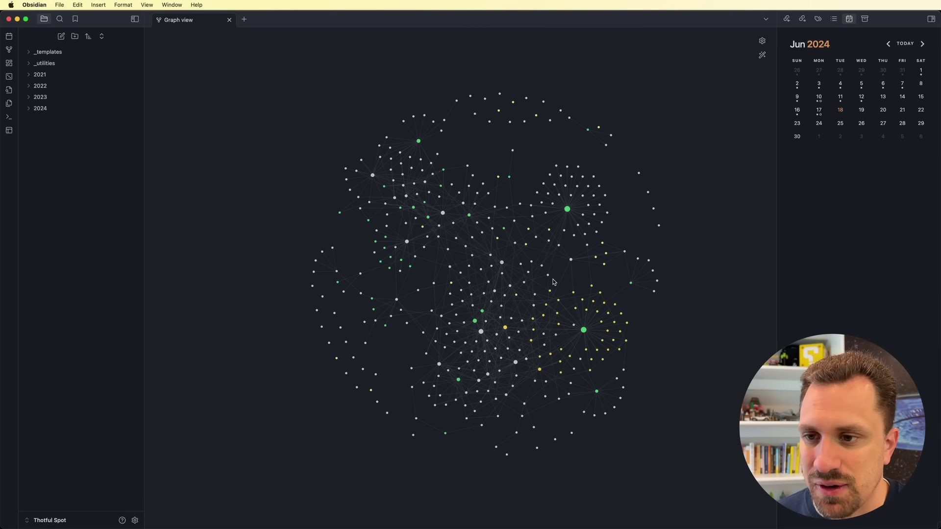
# Open the graph settings and hide tags from the graph
pyautogui.click(762, 42)
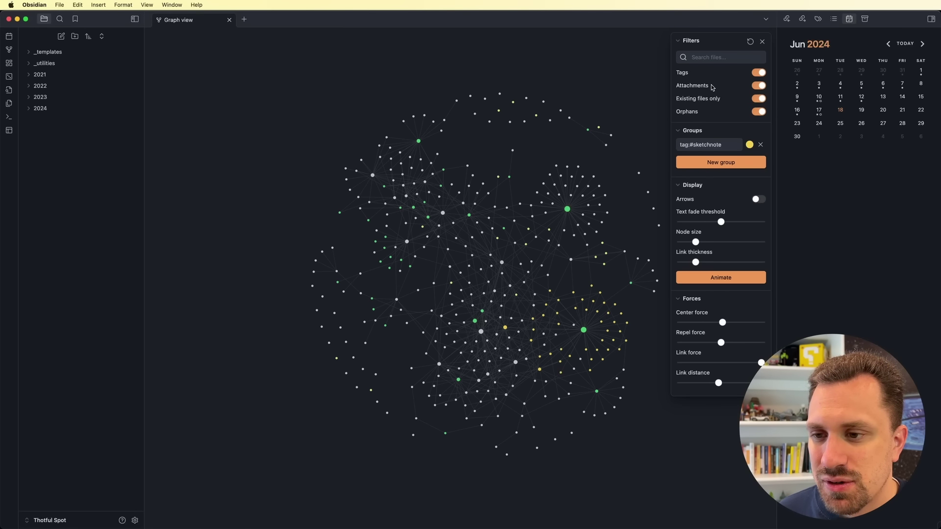
pyautogui.scroll(5, 564, 234)
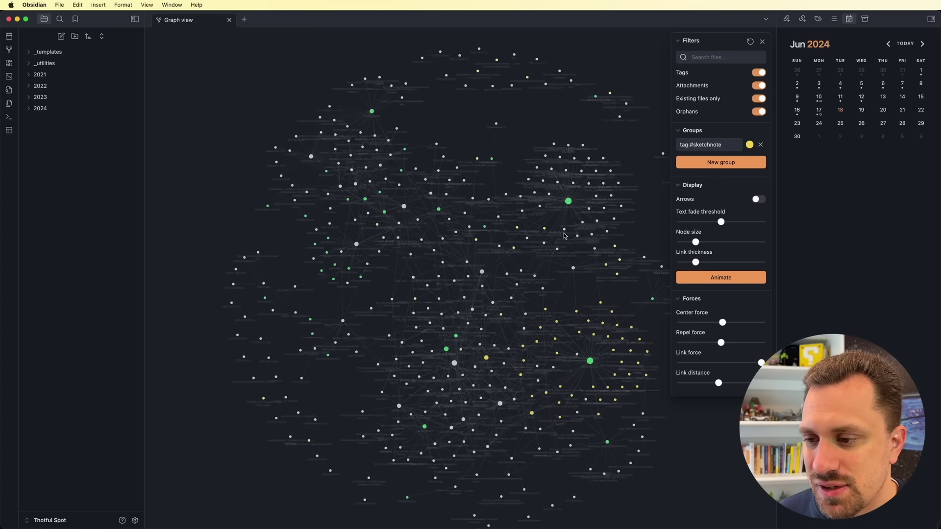
pyautogui.click(759, 72)
pyautogui.scroll(-6, 450, 267)
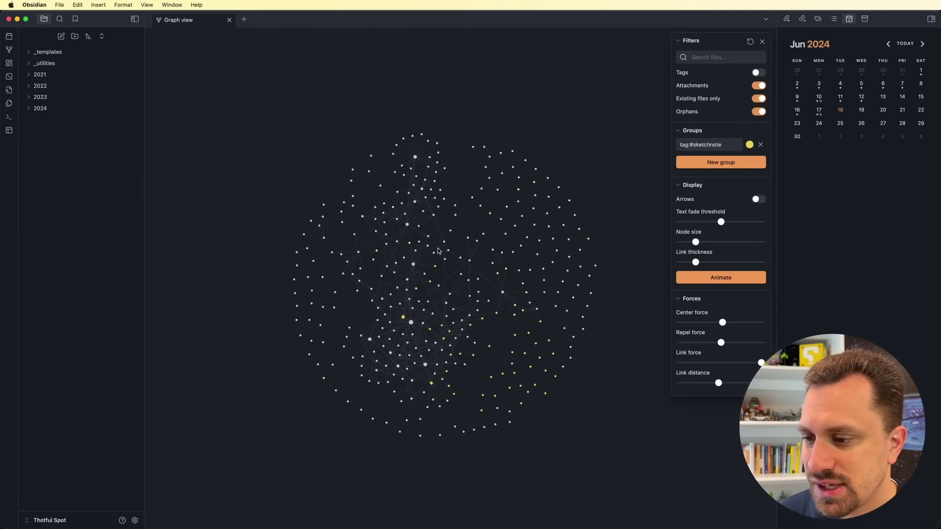
pyautogui.scroll(5, 450, 267)
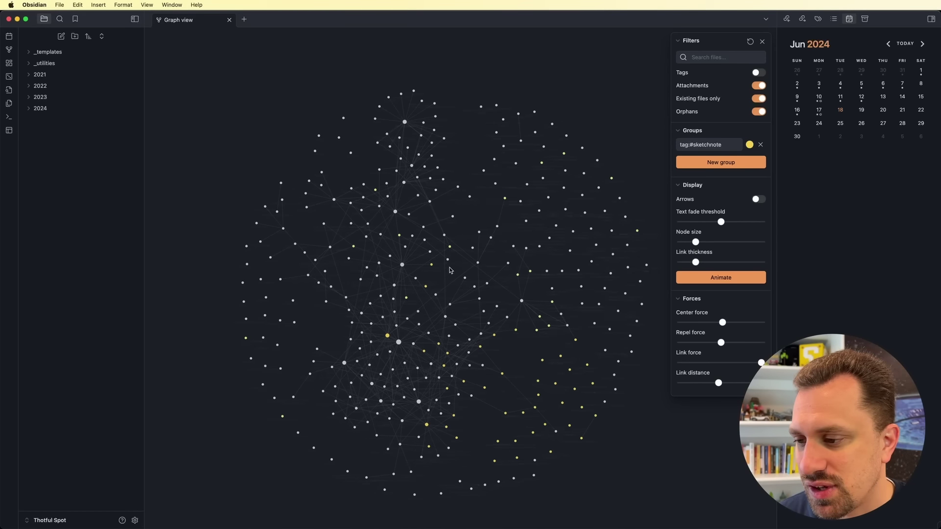
# Hide attachments and orphans from the graph, switching Existing files only off and back on in between
pyautogui.click(762, 87)
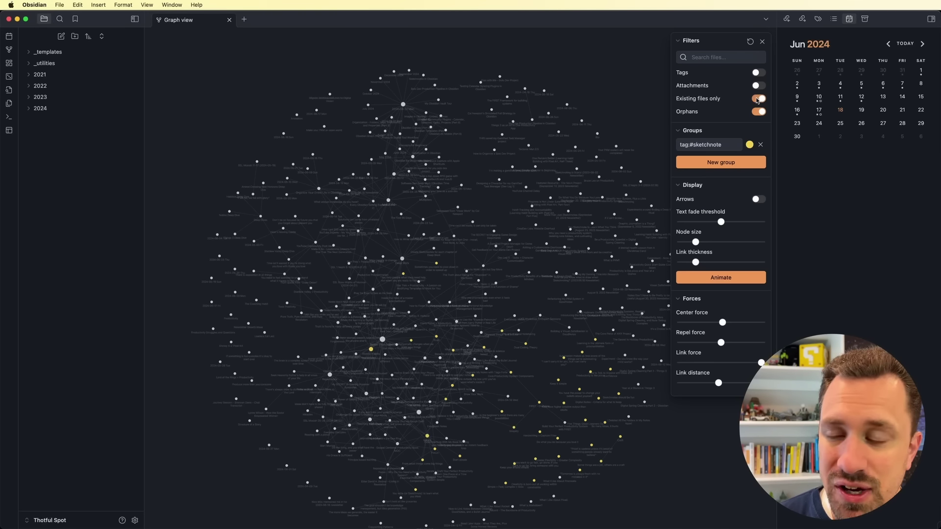
pyautogui.click(757, 99)
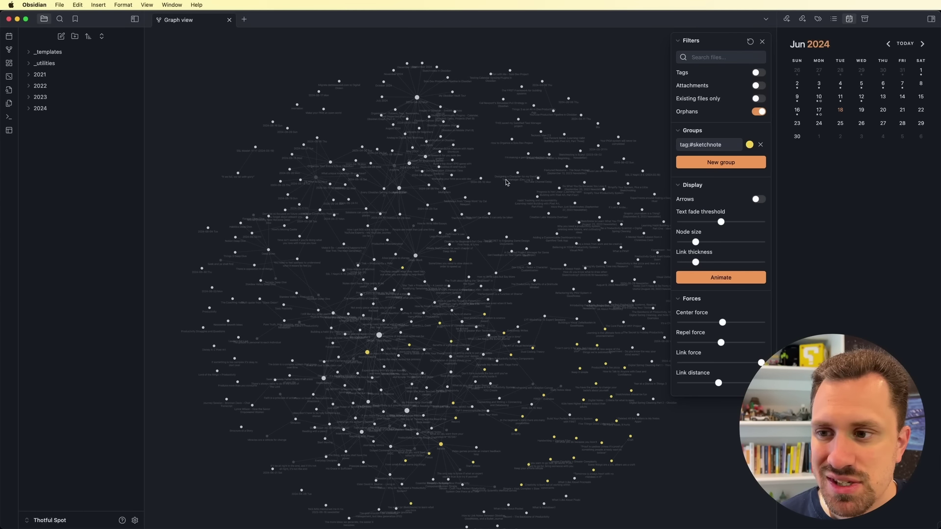
pyautogui.click(757, 99)
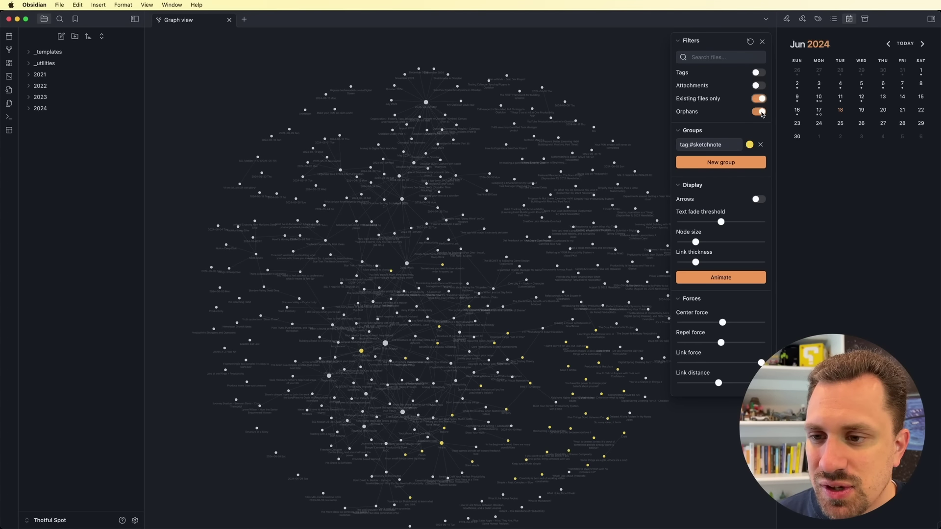
pyautogui.click(759, 113)
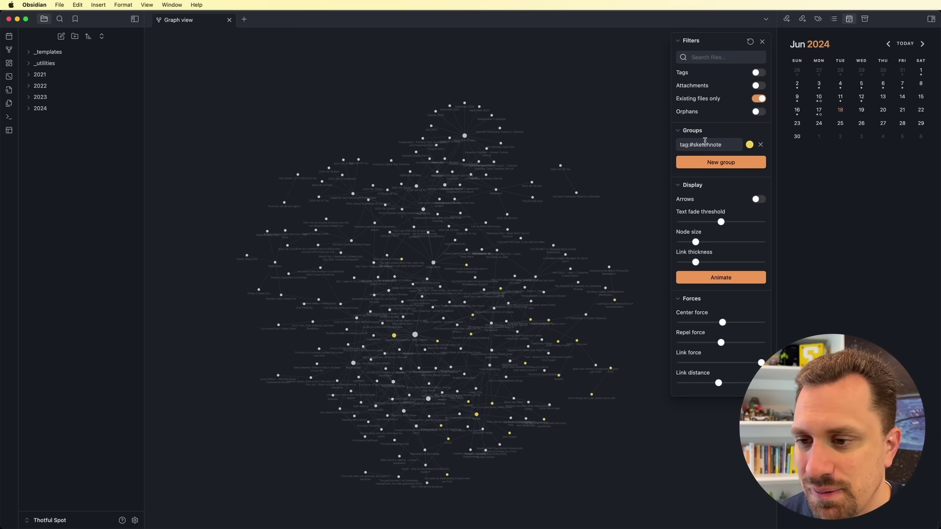
# Filter the graph for "productivity", try moving the Organize Your Entire Life in Obsidian node, and clear the filter
pyautogui.click(703, 58)
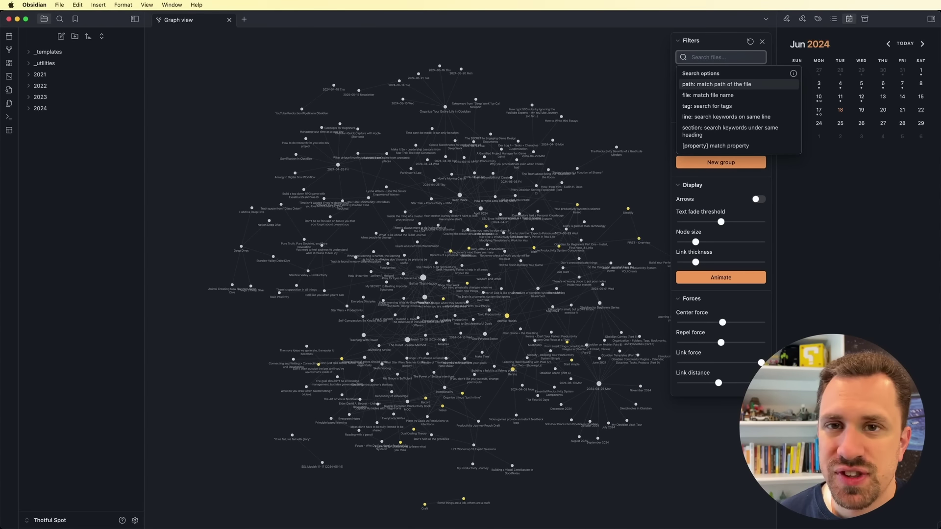
pyautogui.write('productivity')
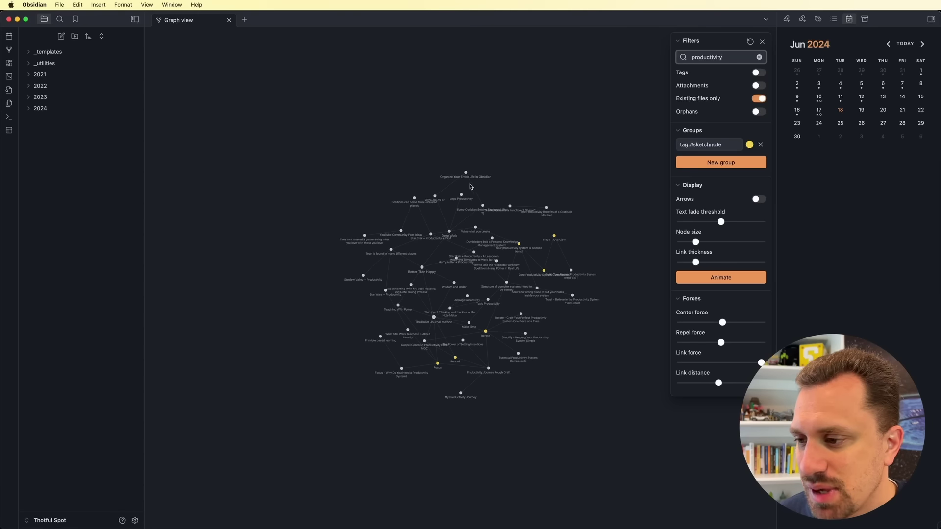
pyautogui.moveTo(466, 175); pyautogui.dragTo(481, 127)
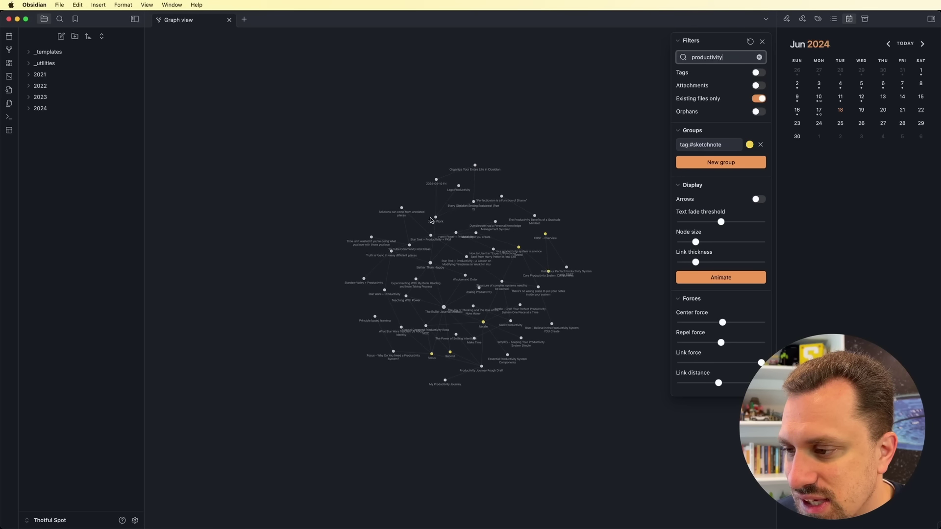
pyautogui.click(760, 57)
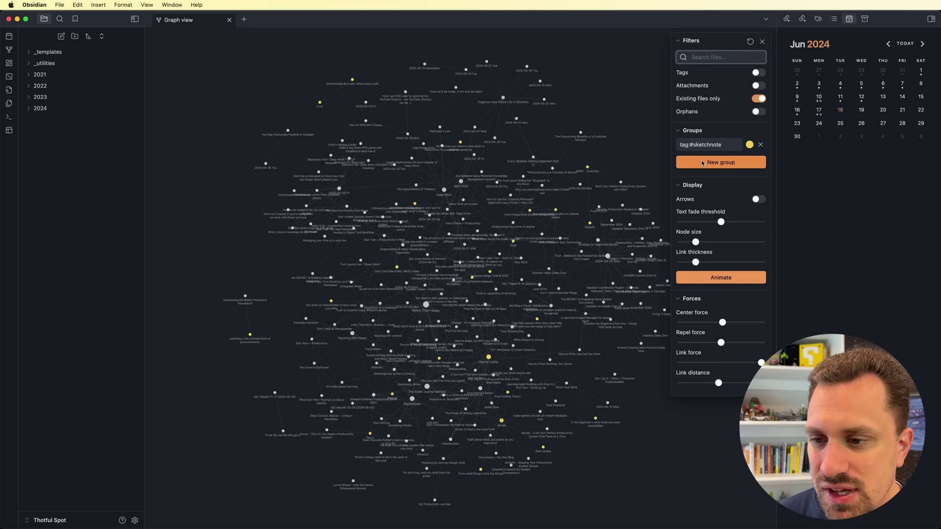
# Show tags in the graph again and move the #sketchnote node higher up
pyautogui.click(757, 73)
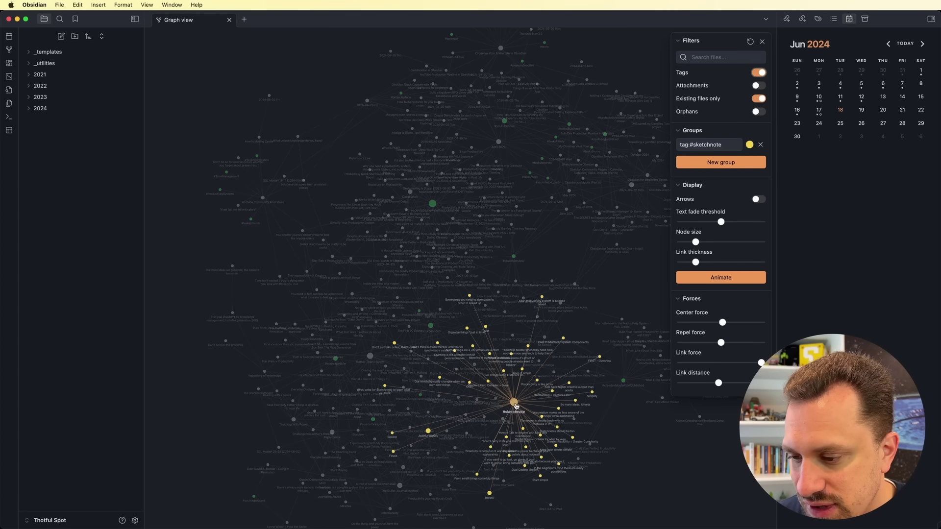
pyautogui.moveTo(514, 404); pyautogui.dragTo(537, 286)
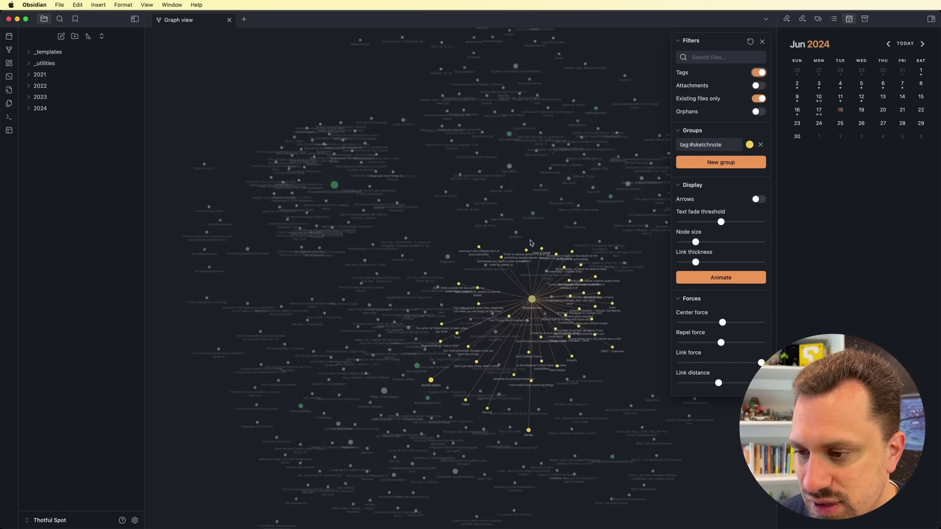
# Change the tag:#sketchnote group's colour to light blue (RGB 69, 194, 247) and collapse the Display settings
pyautogui.click(749, 145)
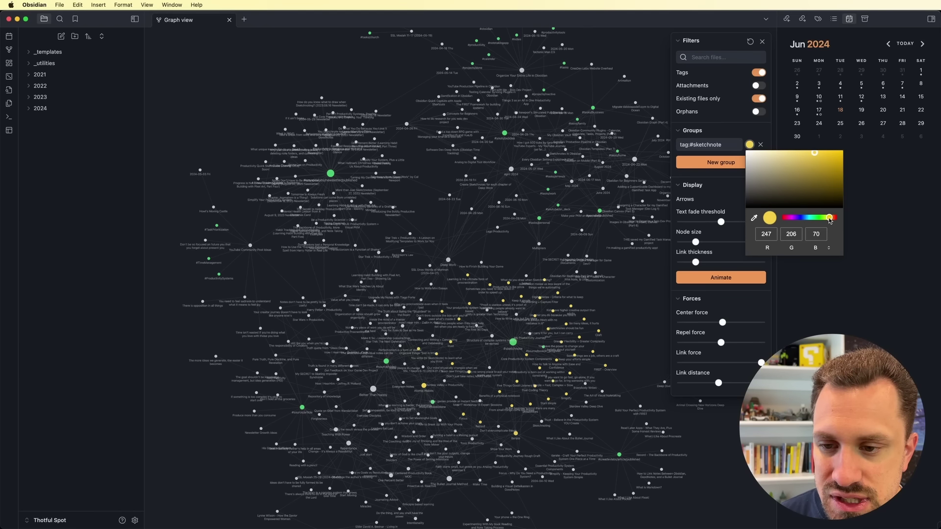
pyautogui.moveTo(830, 222); pyautogui.dragTo(808, 222)
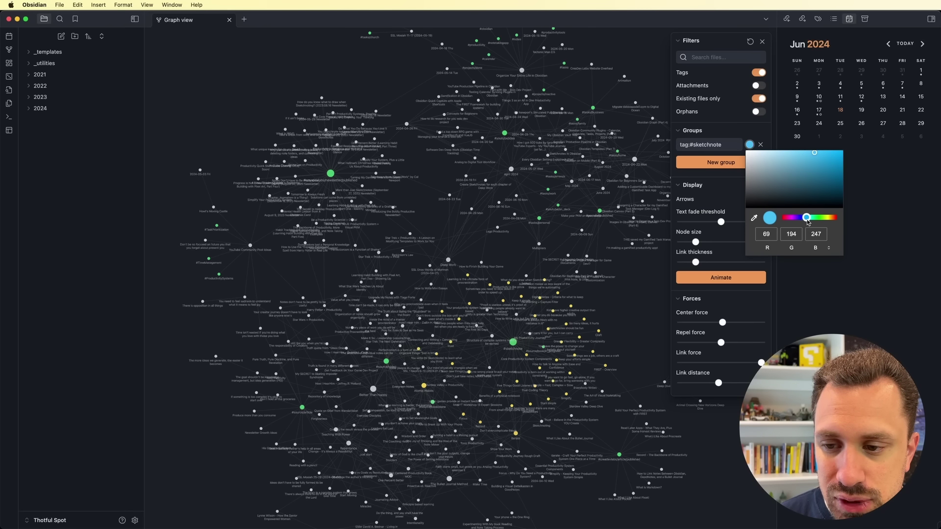
pyautogui.click(717, 186)
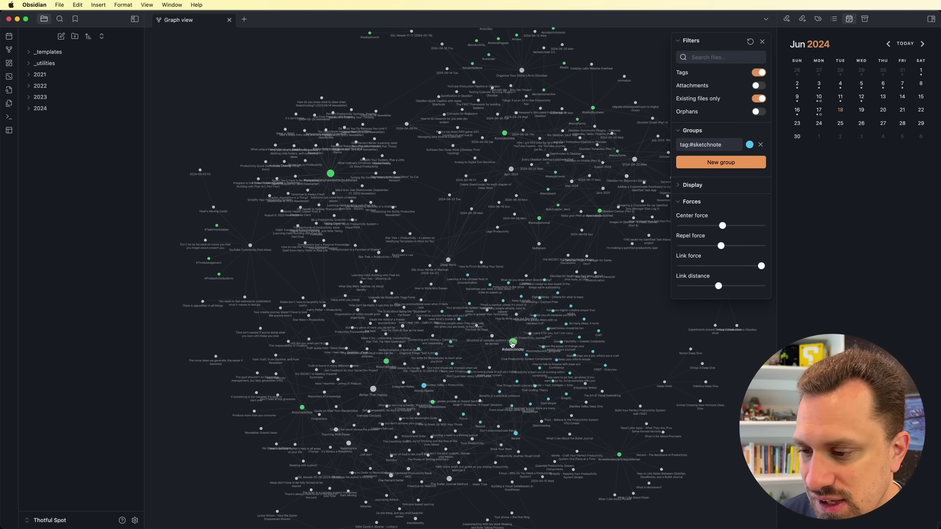
pyautogui.moveTo(494, 318); pyautogui.dragTo(509, 290)
# Add a "productivity" colour group in orange-red (RGB 255, 89, 0) and shift the Star Trek + Productivity nodes in the graph
pyautogui.click(730, 165)
pyautogui.click(702, 159)
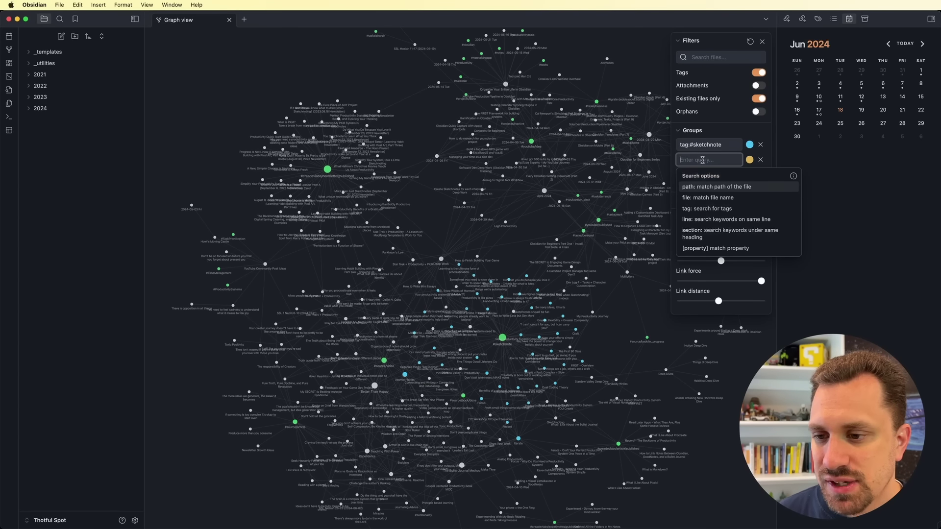
pyautogui.write('productivity')
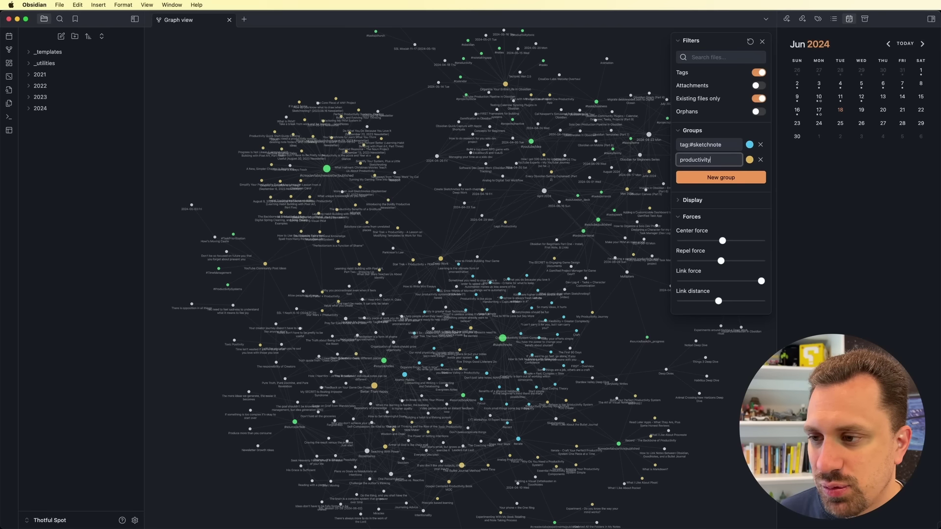
pyautogui.click(749, 160)
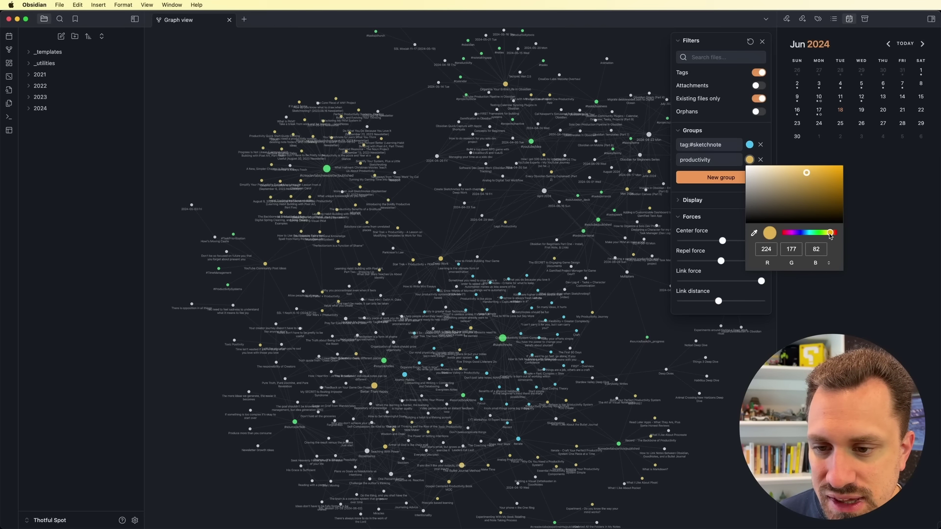
pyautogui.moveTo(830, 234); pyautogui.dragTo(833, 234)
pyautogui.moveTo(807, 172); pyautogui.dragTo(848, 164)
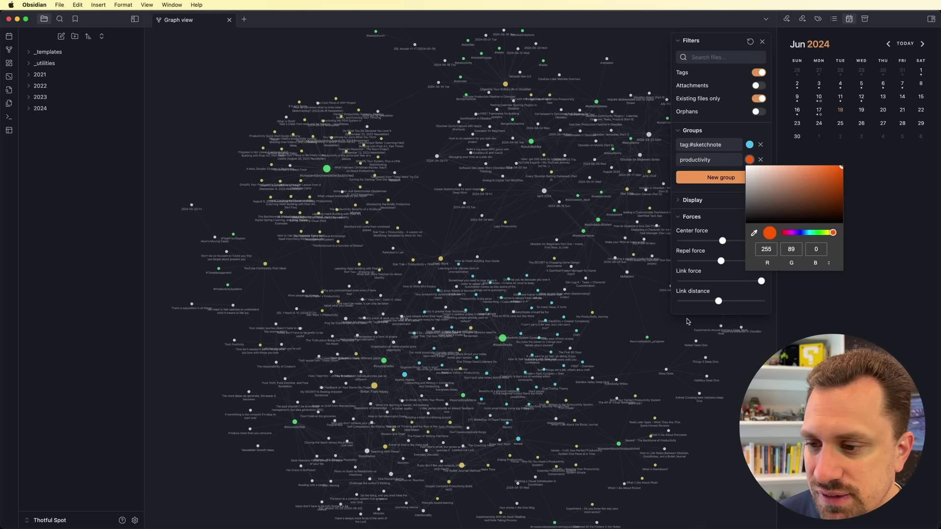
pyautogui.click(649, 319)
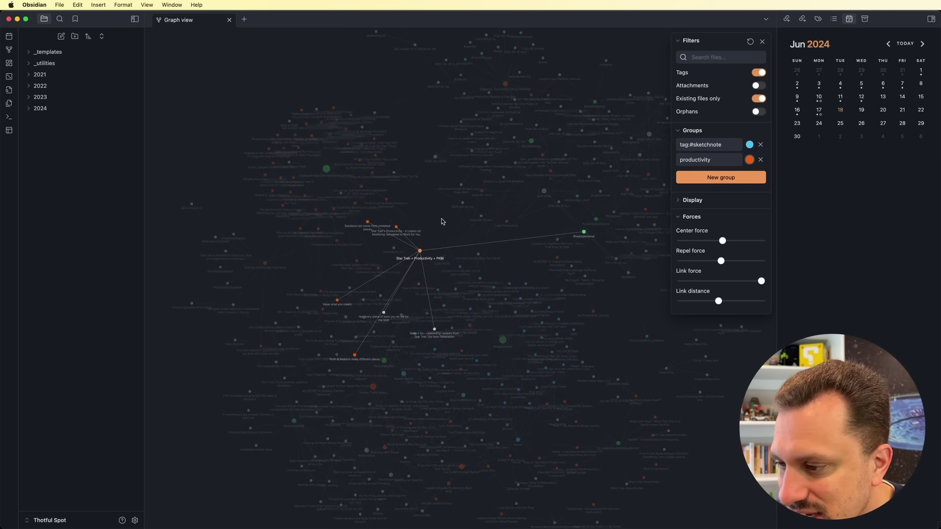
pyautogui.moveTo(442, 221); pyautogui.dragTo(446, 214)
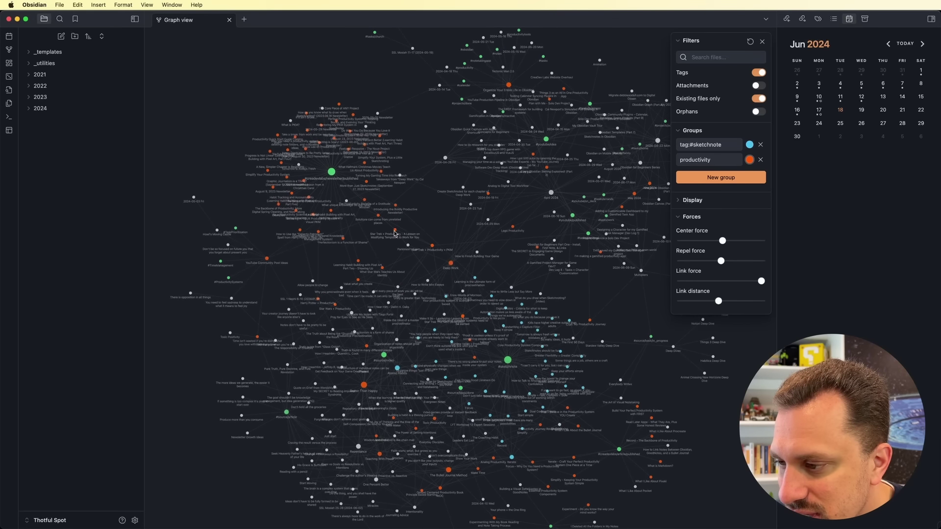
pyautogui.moveTo(395, 233); pyautogui.dragTo(434, 202)
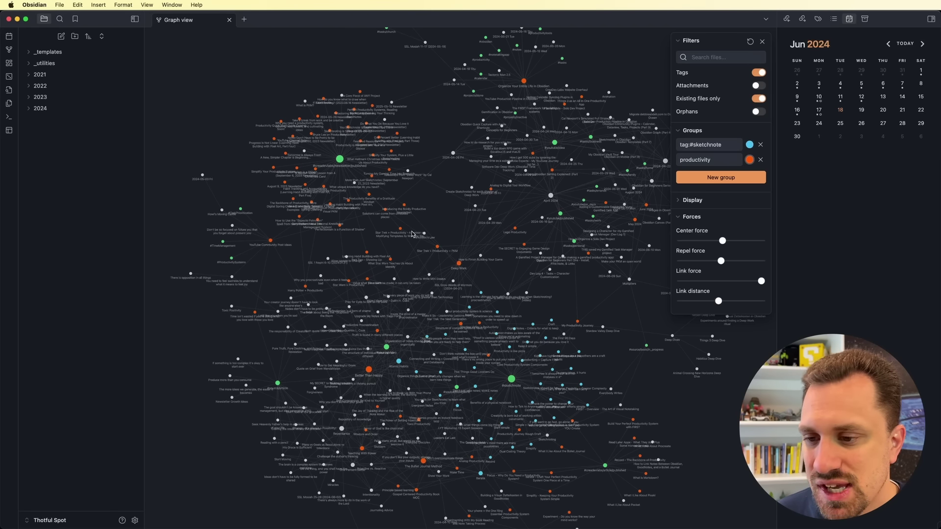
# Turn on link arrows in the graph's Display settings and move the 2024-04-26 Fri node
pyautogui.click(679, 201)
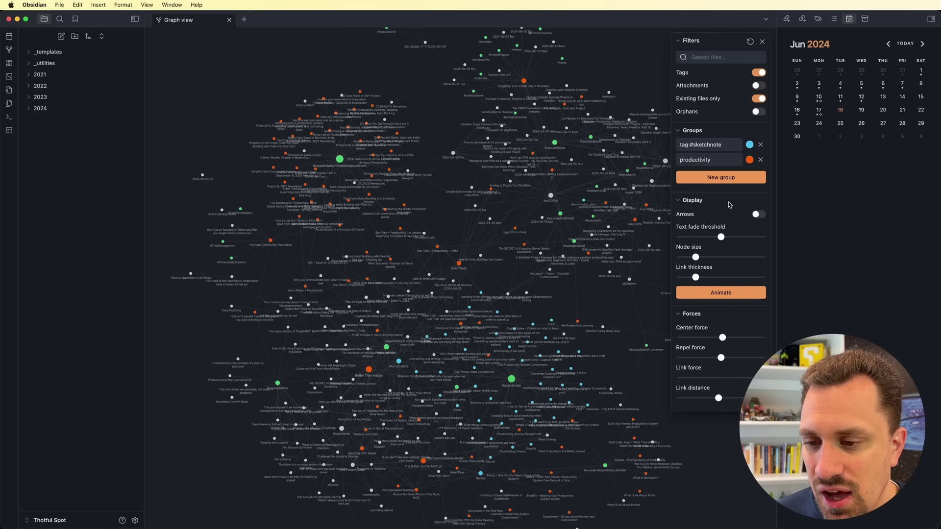
pyautogui.click(756, 215)
pyautogui.scroll(5, 584, 212)
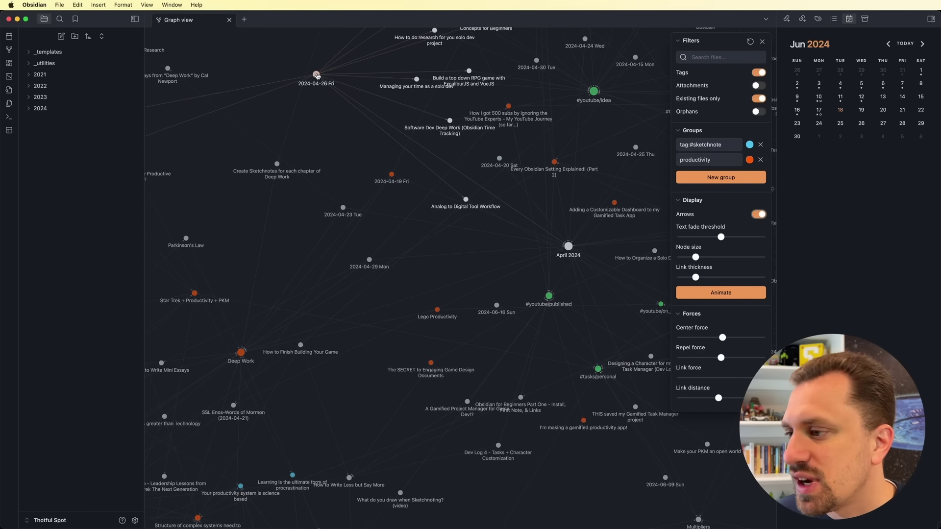
pyautogui.moveTo(317, 75); pyautogui.dragTo(321, 115)
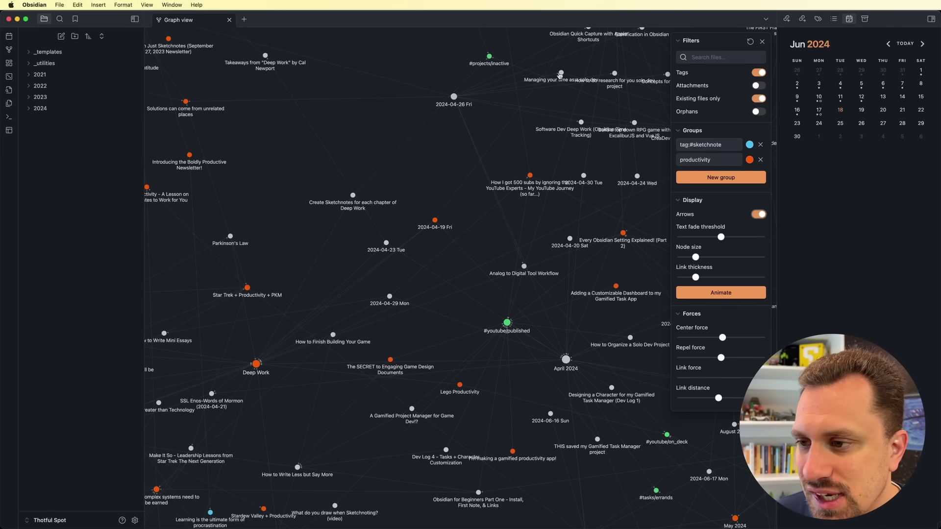
# Animate the whole graph to watch the notes appear over time
pyautogui.moveTo(696, 257); pyautogui.dragTo(696, 280)
pyautogui.scroll(-5, 451, 283)
pyautogui.scroll(-5, 451, 283)
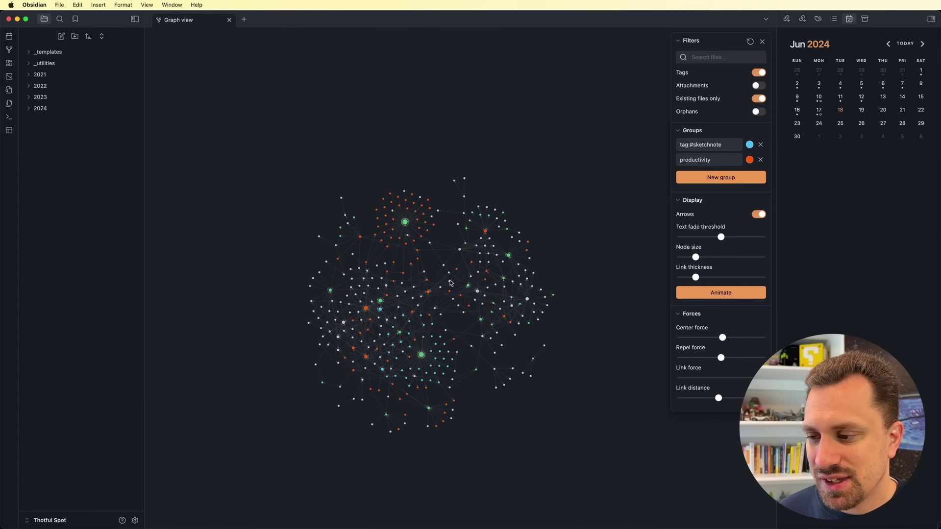
pyautogui.click(733, 294)
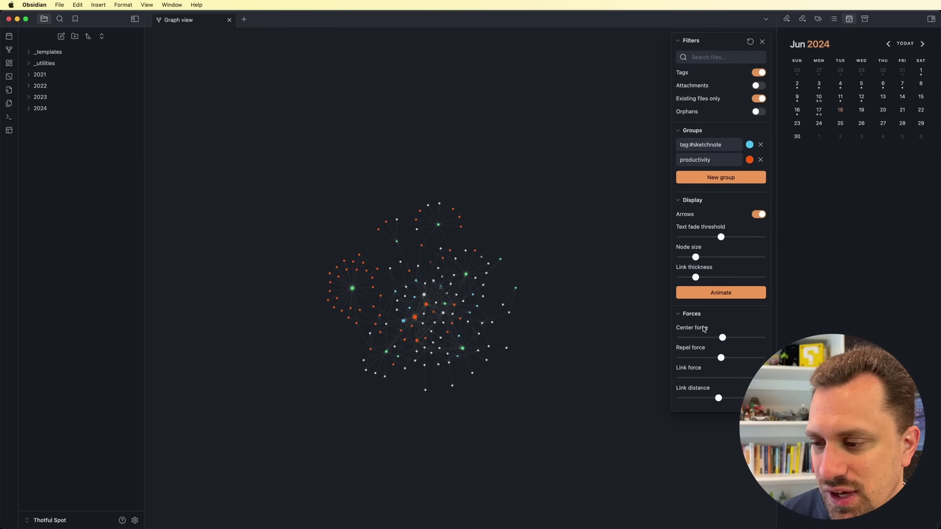
# Try slightly lower center and repel forces on the graph, and restore its default settings
pyautogui.moveTo(723, 338)
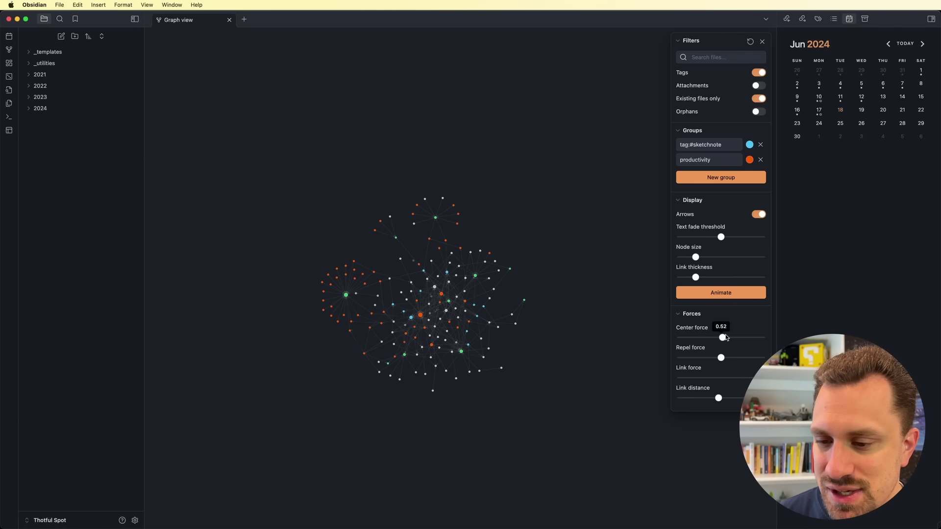
pyautogui.moveTo(723, 339); pyautogui.dragTo(659, 339)
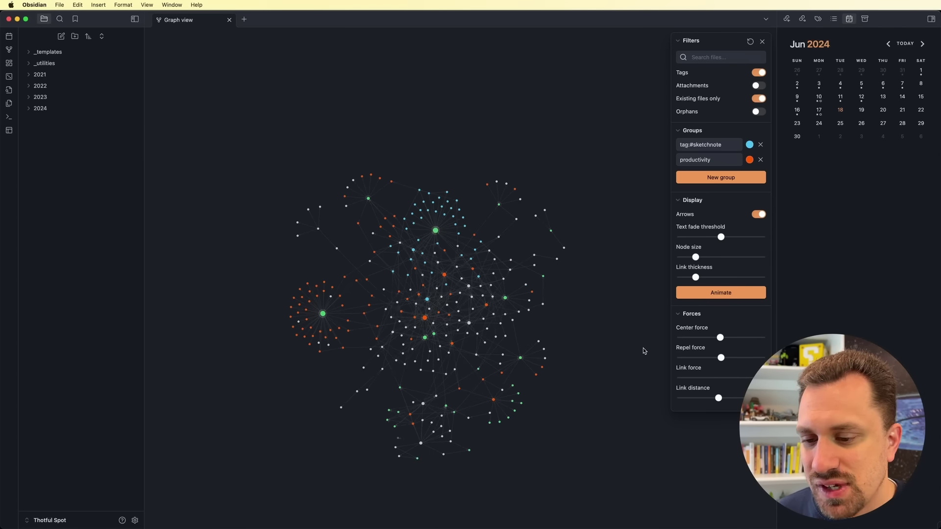
pyautogui.moveTo(721, 357)
pyautogui.mouseDown()
pyautogui.moveTo(761, 358)
pyautogui.moveTo(719, 358)
pyautogui.mouseUp()
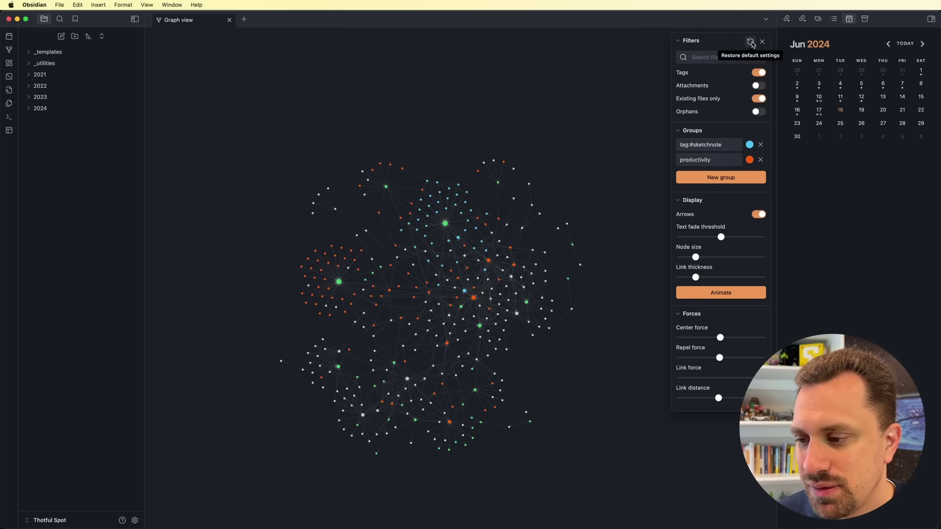
pyautogui.click(750, 42)
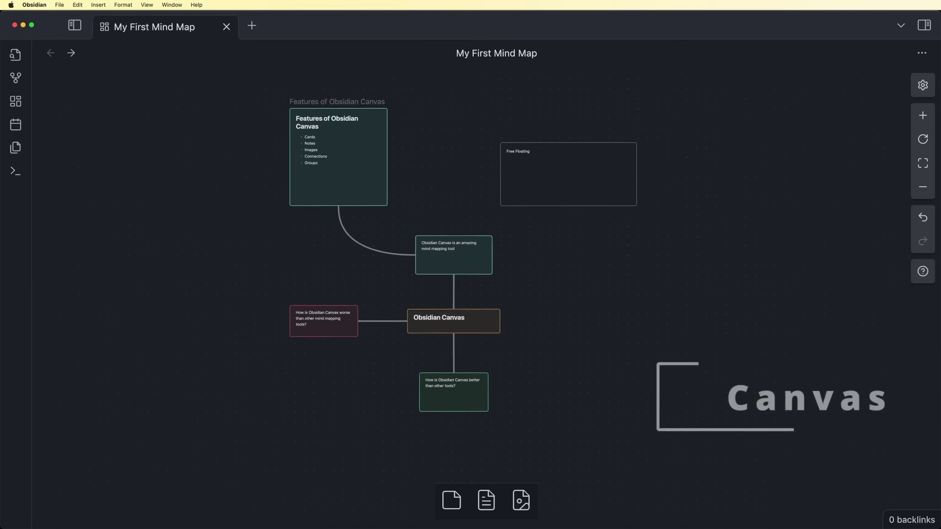
# Look over the My First Mind Map canvas and the Gamified Task Manager canvas with its Game Design Doc
pyautogui.moveTo(428, 278); pyautogui.dragTo(494, 306)
pyautogui.scroll(2, 494, 306)
pyautogui.hscroll(-2, 494, 306)
pyautogui.scroll(-2, 470, 275)
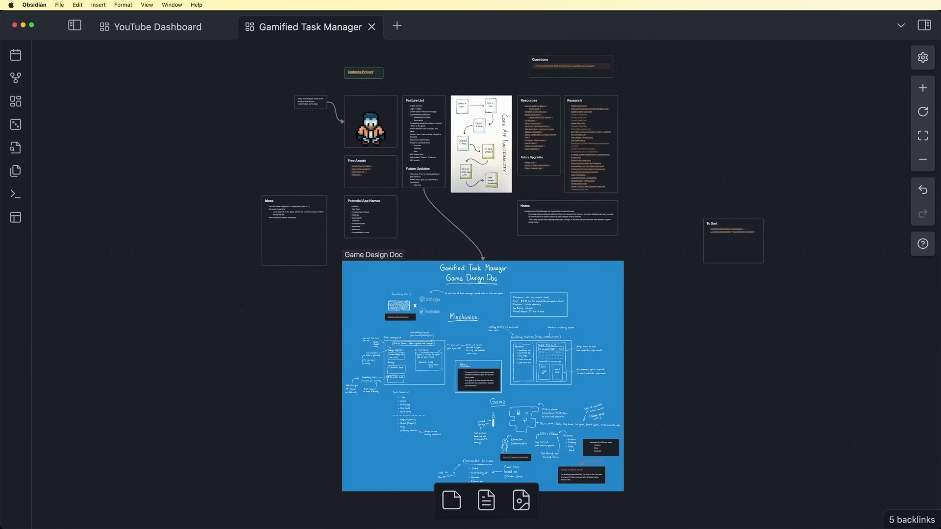
pyautogui.scroll(3, 490, 227)
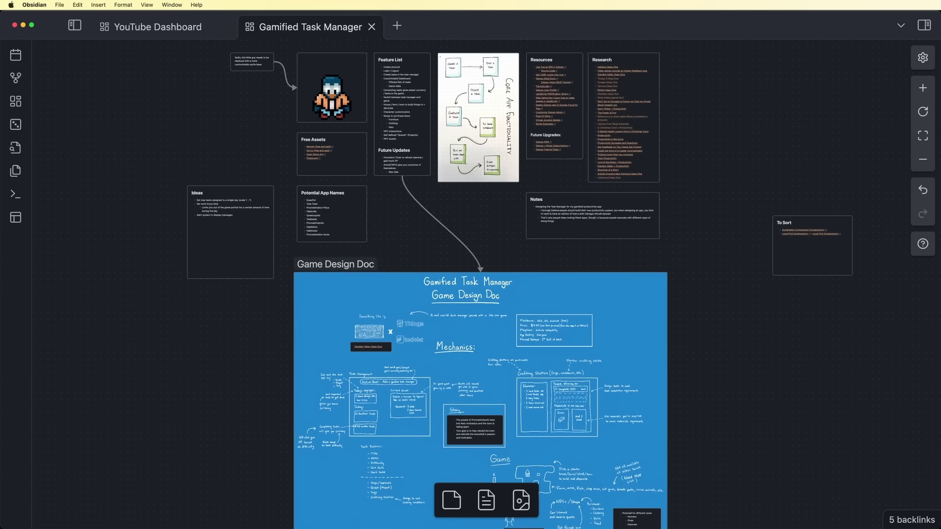
pyautogui.scroll(5, 478, 226)
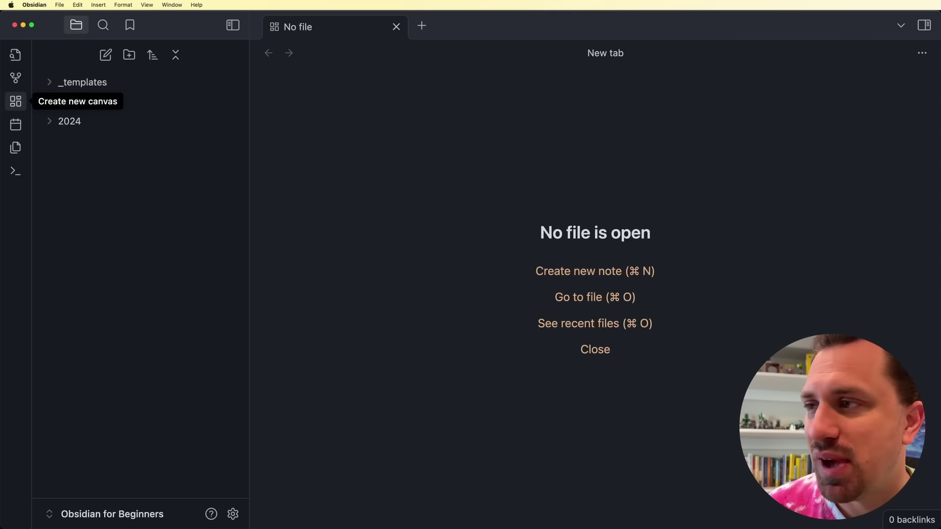
# Create a new canvas and add a text card reading "Central Idea"
pyautogui.click(16, 101)
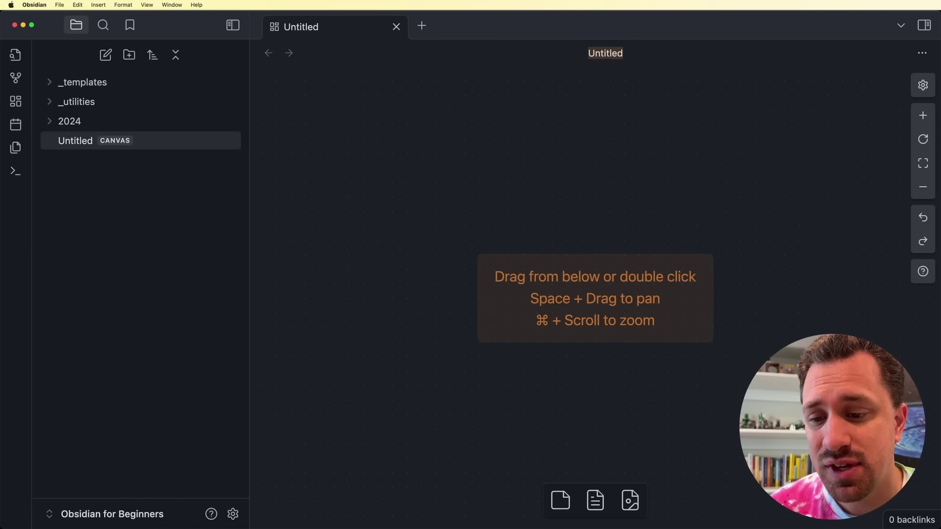
pyautogui.moveTo(560, 499); pyautogui.dragTo(556, 205)
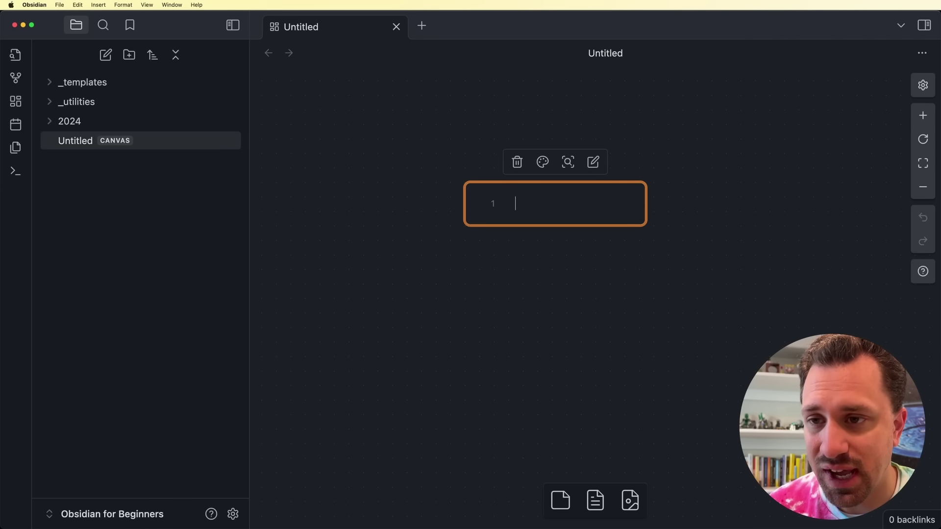
pyautogui.write('Central Ide')
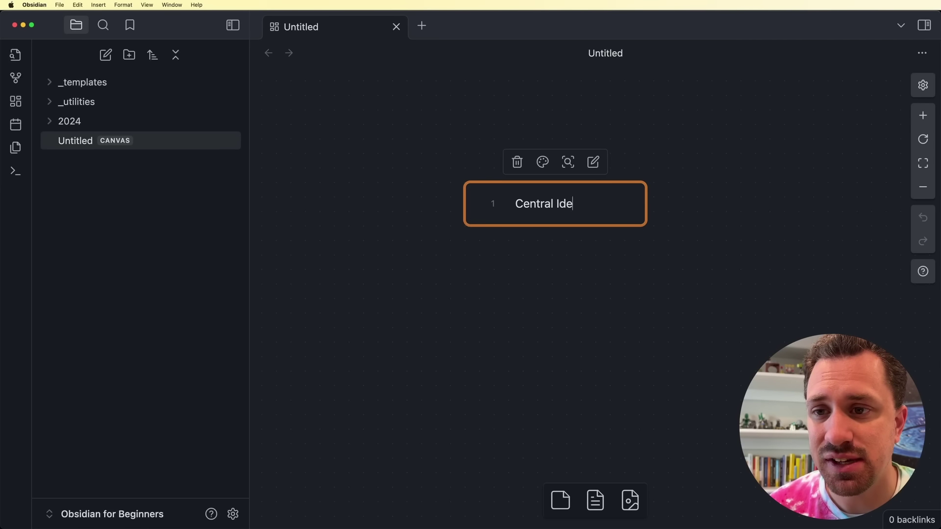
pyautogui.write('a')
pyautogui.press('Escape')
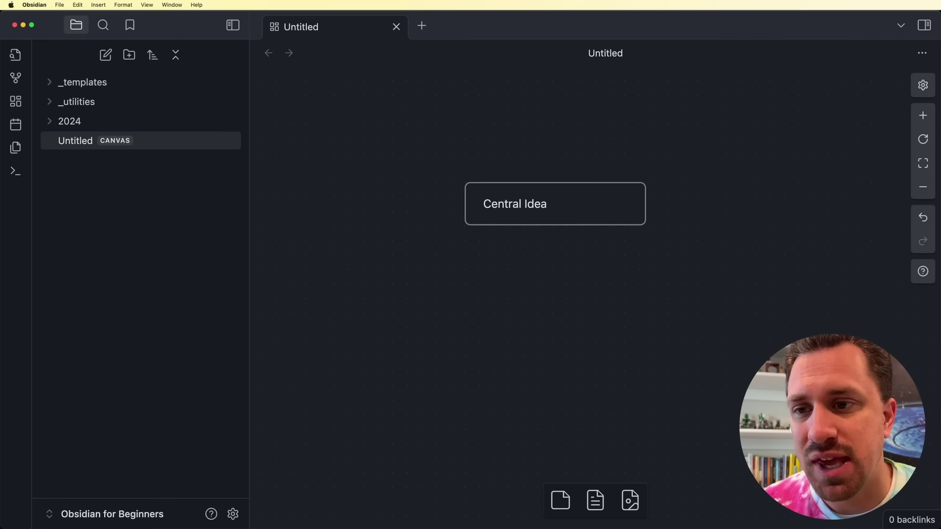
# Enlarge the Central Idea card and format its text as a level-one heading
pyautogui.moveTo(646, 225); pyautogui.dragTo(698, 401)
pyautogui.moveTo(583, 289)
pyautogui.mouseDown()
pyautogui.moveTo(409, 260)
pyautogui.moveTo(671, 275)
pyautogui.moveTo(524, 291)
pyautogui.moveTo(568, 291)
pyautogui.mouseUp()
pyautogui.doubleClick(568, 291)
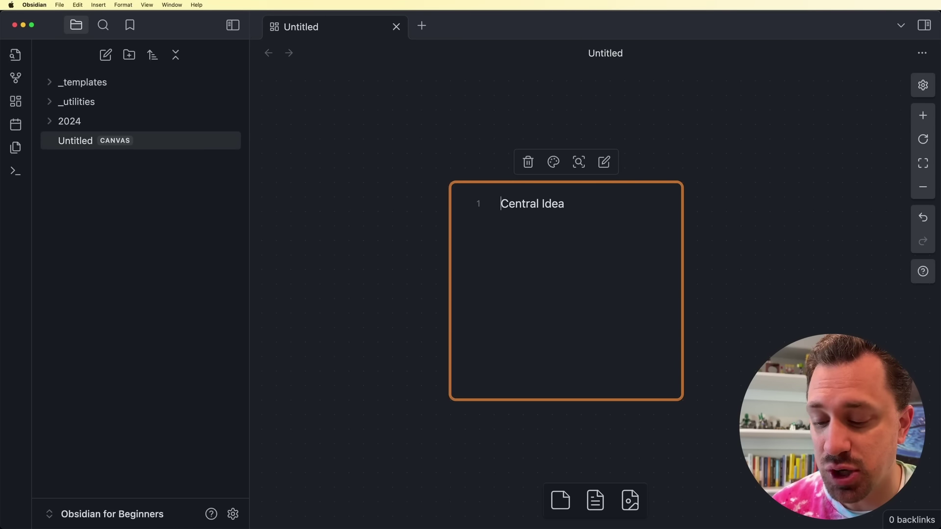
pyautogui.write('#')
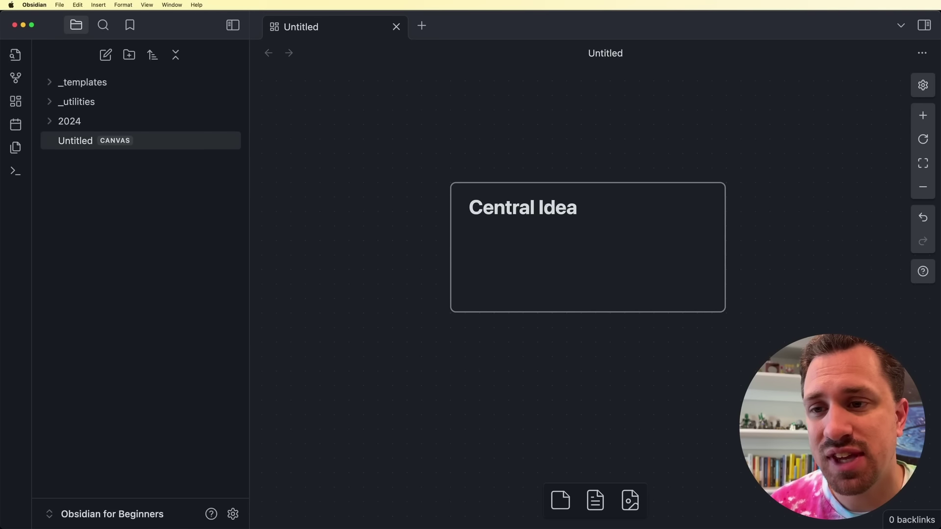
# Reposition the Central Idea card on the canvas
pyautogui.scroll(1, 589, 247)
pyautogui.scroll(-2, 584, 251)
pyautogui.scroll(2, 584, 251)
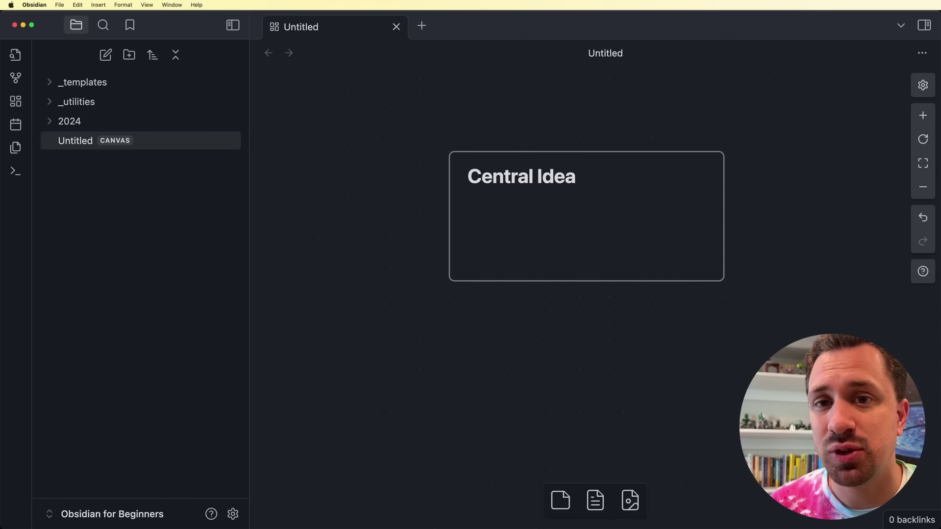
pyautogui.moveTo(588, 254); pyautogui.dragTo(515, 241)
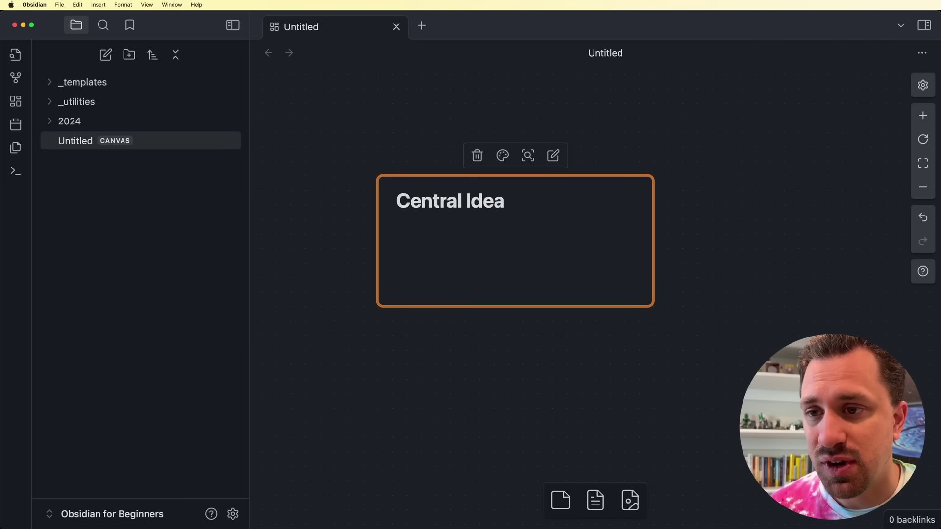
# Add the existing 2024/My First Note to the right of the Central Idea card, open the note from its card and return to the canvas
pyautogui.scroll(-5, 631, 197)
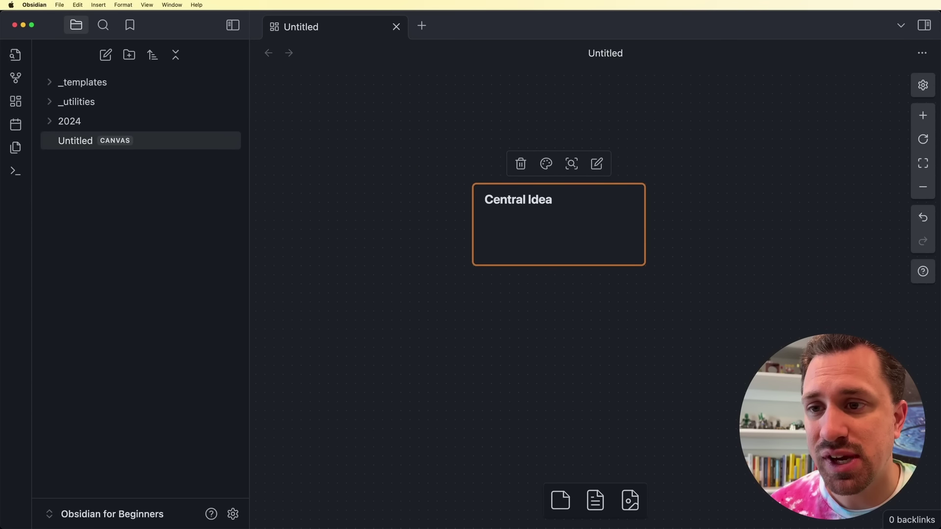
pyautogui.hscroll(2, 581, 275)
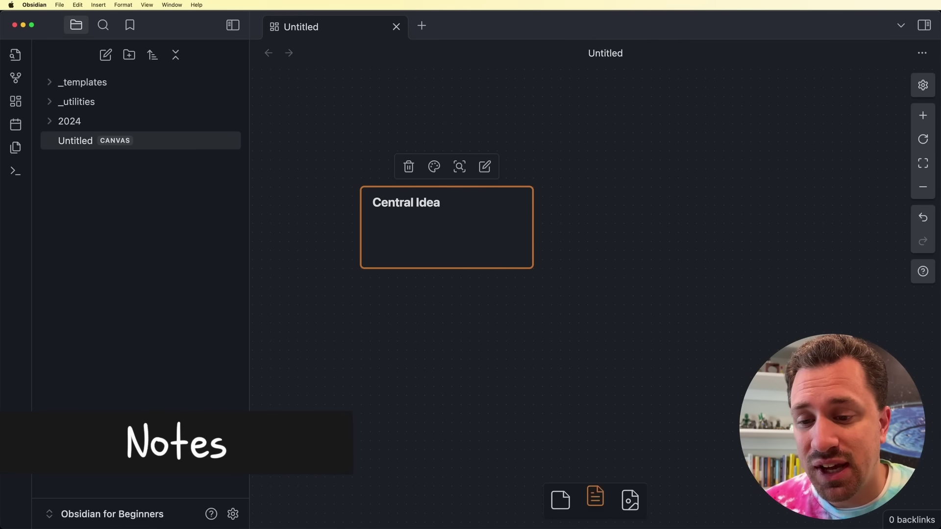
pyautogui.moveTo(595, 498); pyautogui.dragTo(650, 247)
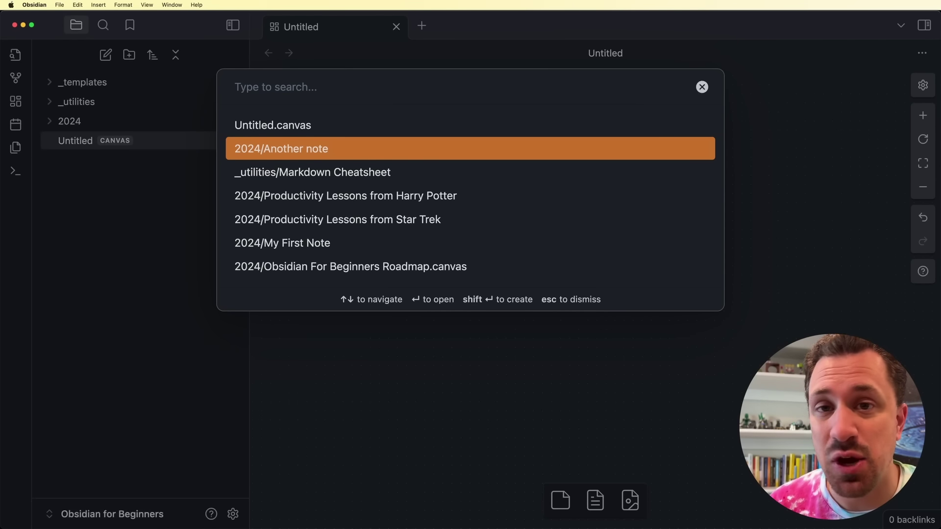
pyautogui.press('Down')
pyautogui.press('Down')
pyautogui.press('Down')
pyautogui.press('Down')
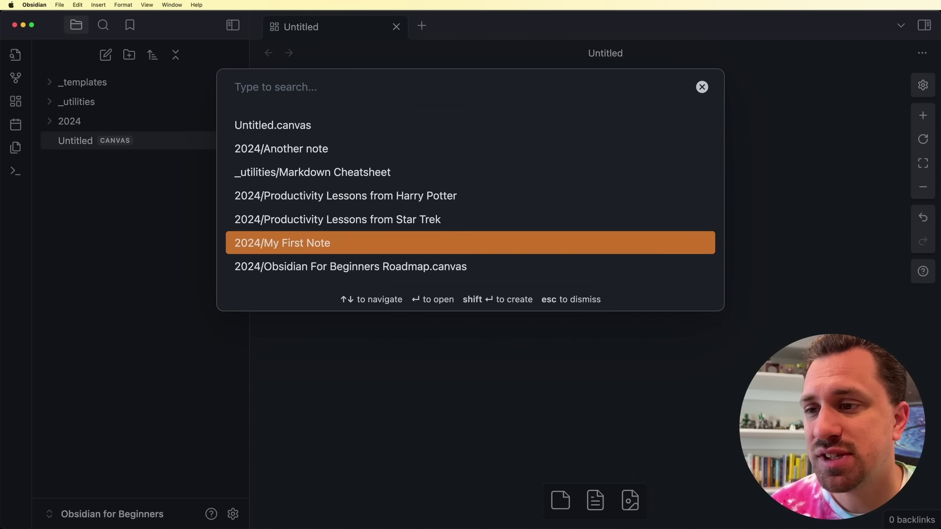
pyautogui.press('Return')
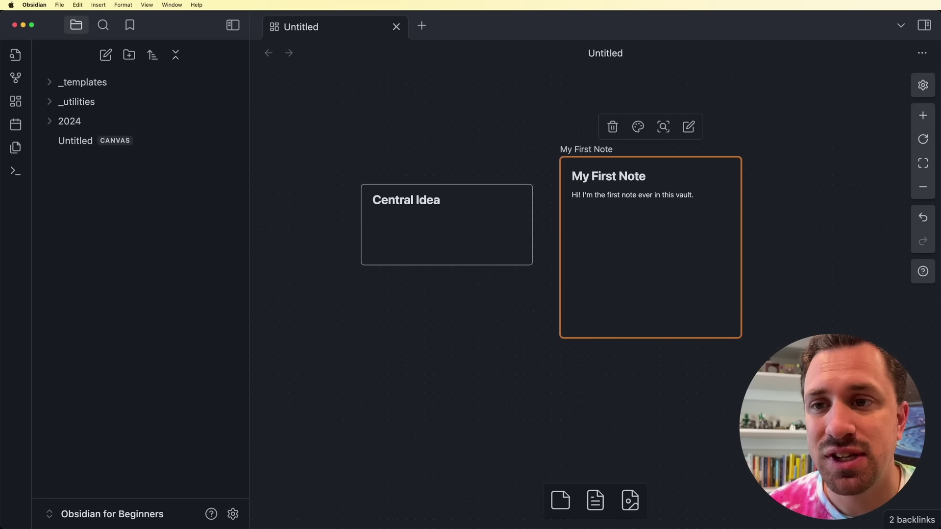
pyautogui.click(586, 150)
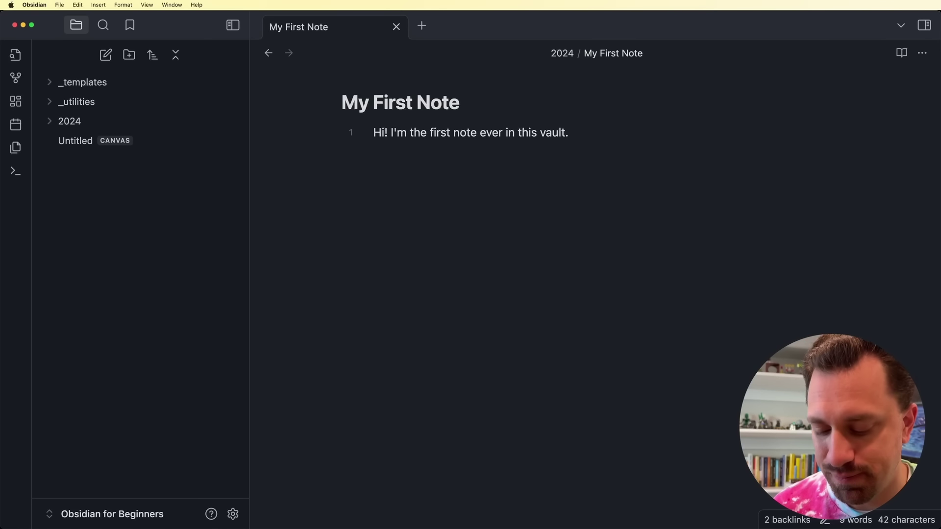
pyautogui.press('alt+super+Left')
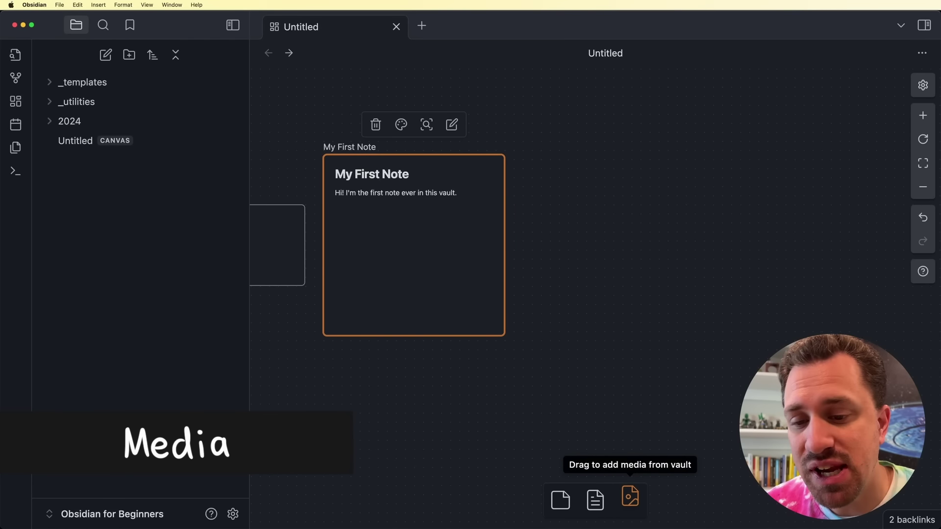
# Add the image "Creativity is born out of working within constaints.jpg" from the vault to the right of My First Note and enlarge it
pyautogui.moveTo(629, 497); pyautogui.dragTo(630, 265)
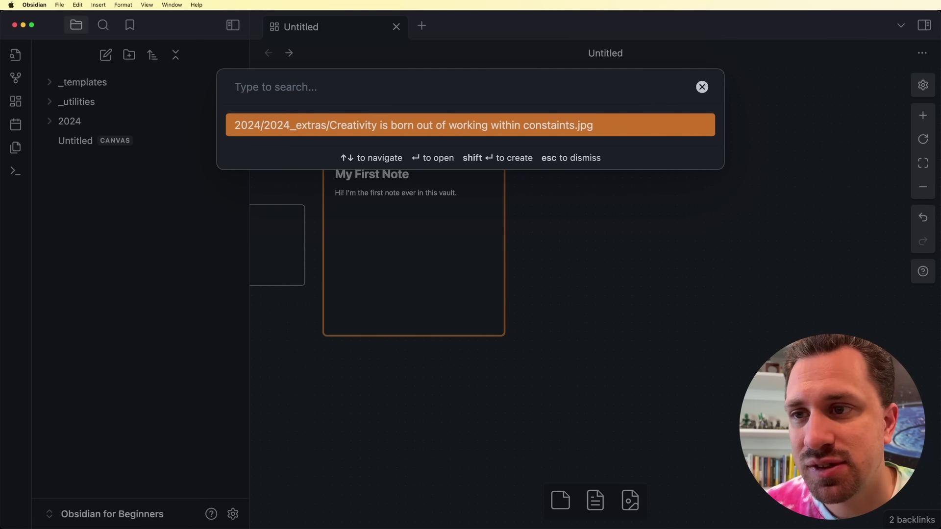
pyautogui.press('Return')
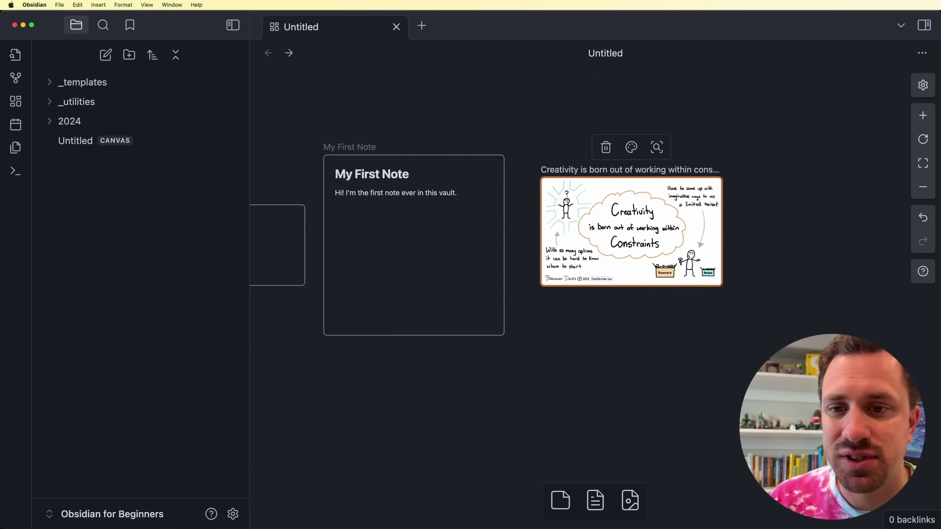
pyautogui.moveTo(723, 286); pyautogui.dragTo(828, 349)
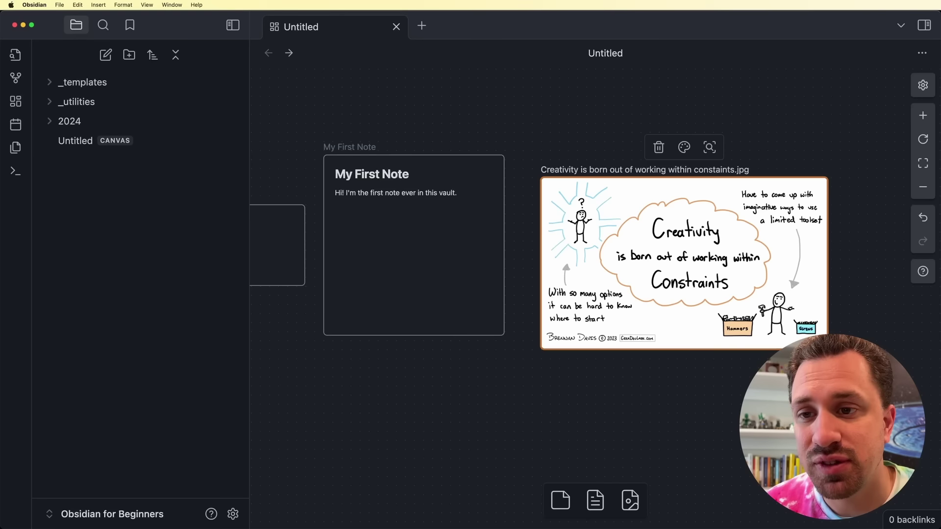
pyautogui.scroll(-3, 594, 294)
pyautogui.hscroll(-2, 594, 294)
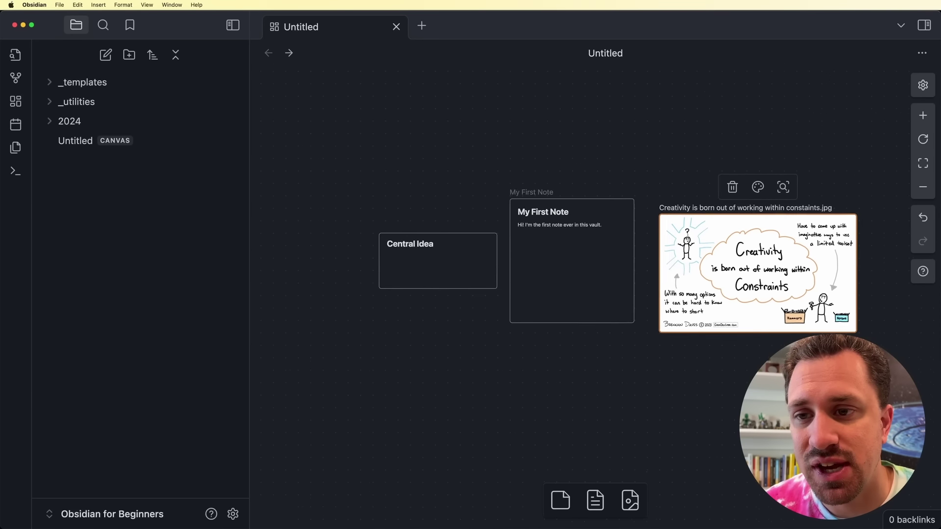
pyautogui.hscroll(1, 594, 294)
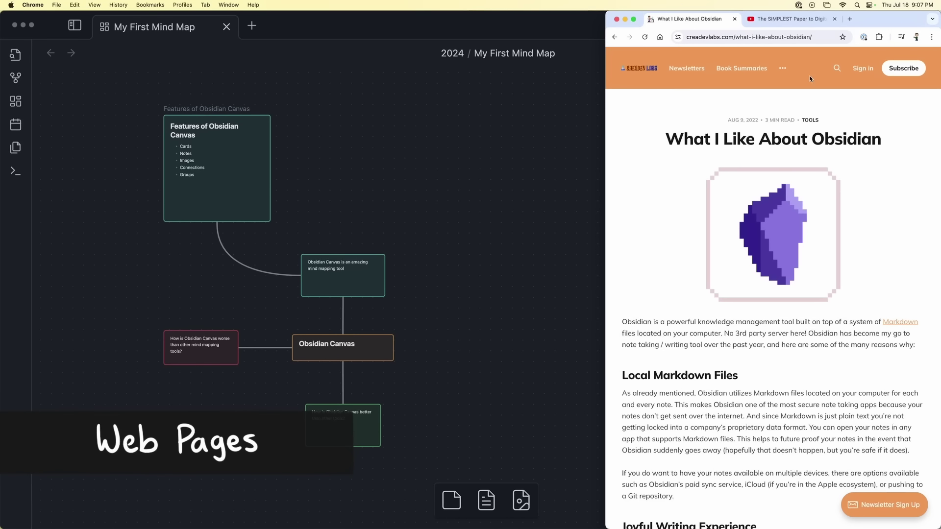
pyautogui.click(821, 35)
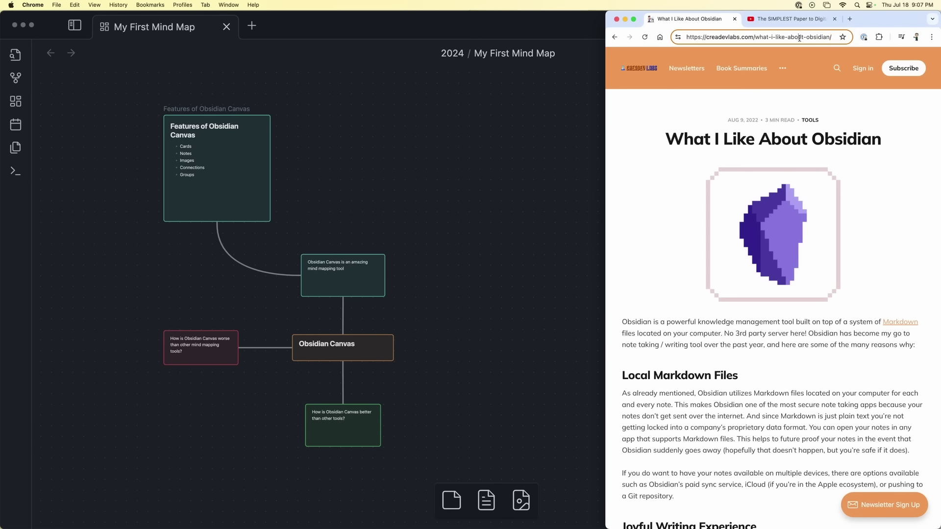
pyautogui.press('super+a')
pyautogui.press('super+c')
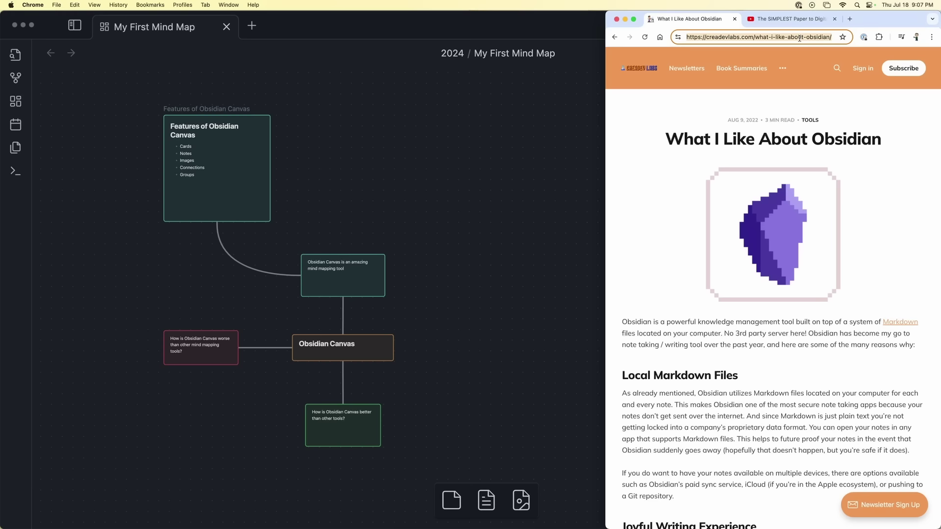
pyautogui.click(495, 172)
pyautogui.rightClick(460, 216)
pyautogui.click(492, 251)
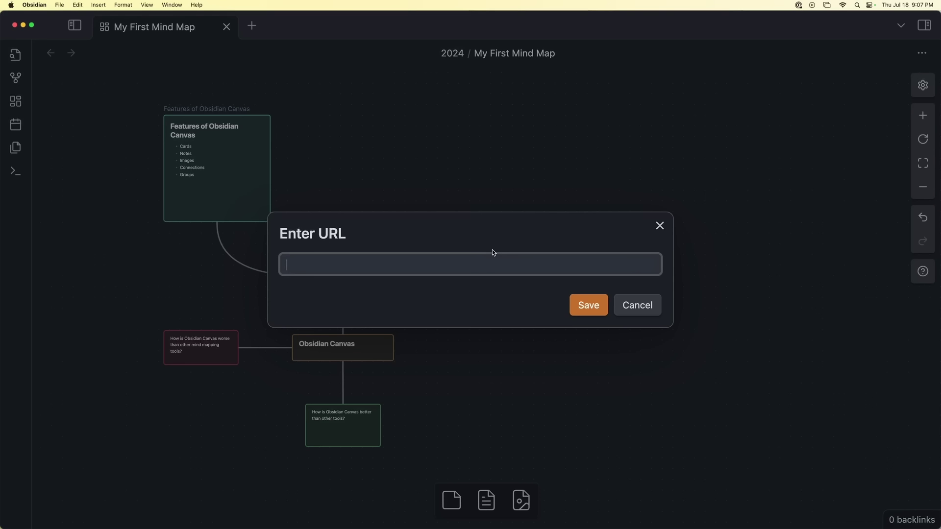
pyautogui.press('super+v')
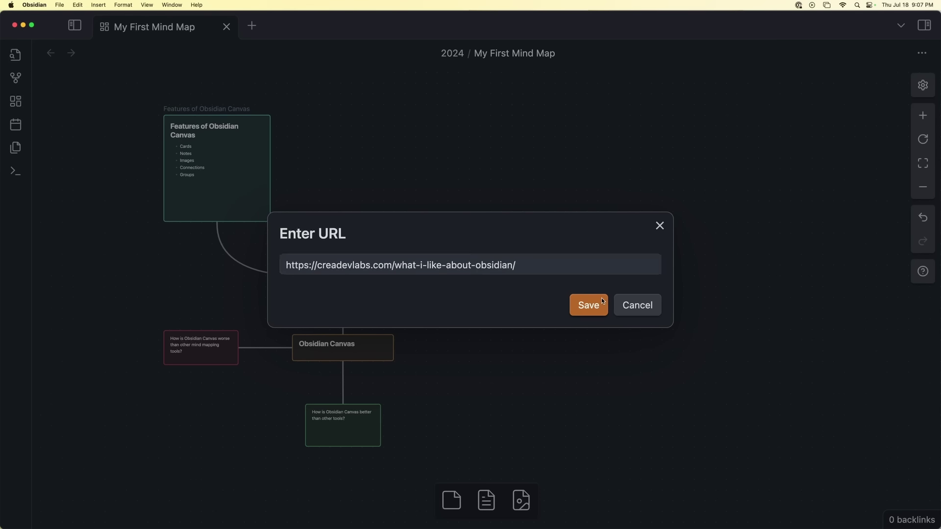
pyautogui.click(599, 299)
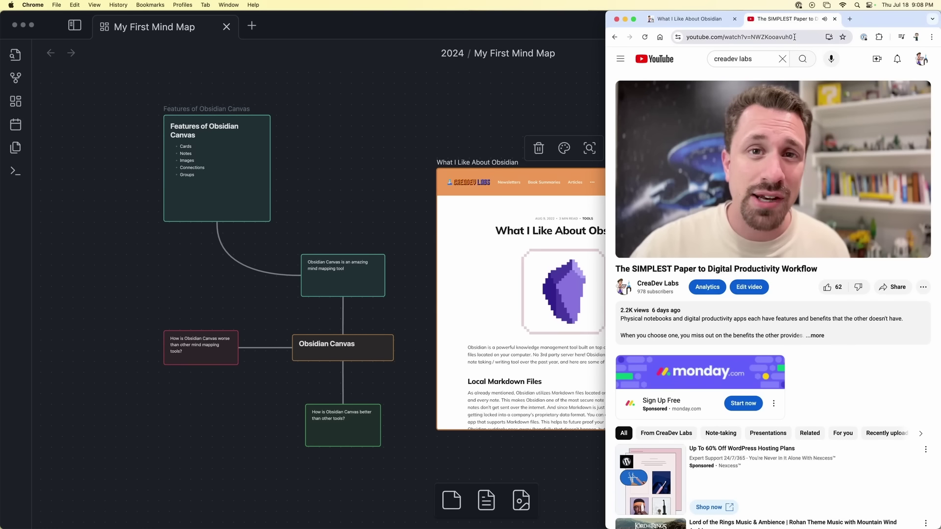
pyautogui.moveTo(795, 37); pyautogui.dragTo(372, 133)
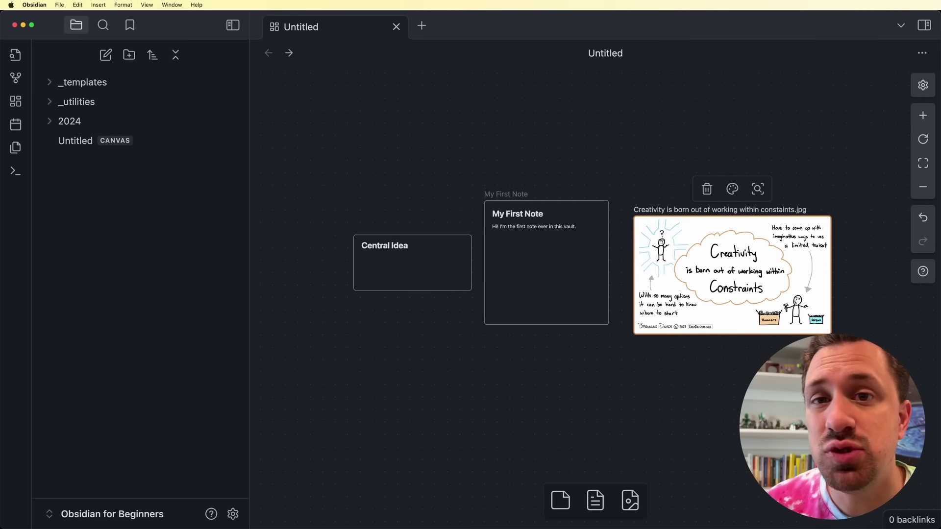
# Space out the three items on the Untitled canvas and connect Central Idea to My First Note and My First Note to the image
pyautogui.moveTo(412, 262); pyautogui.dragTo(356, 217)
pyautogui.moveTo(547, 263)
pyautogui.mouseDown()
pyautogui.moveTo(558, 187)
pyautogui.moveTo(547, 244)
pyautogui.mouseUp()
pyautogui.moveTo(733, 275); pyautogui.dragTo(770, 275)
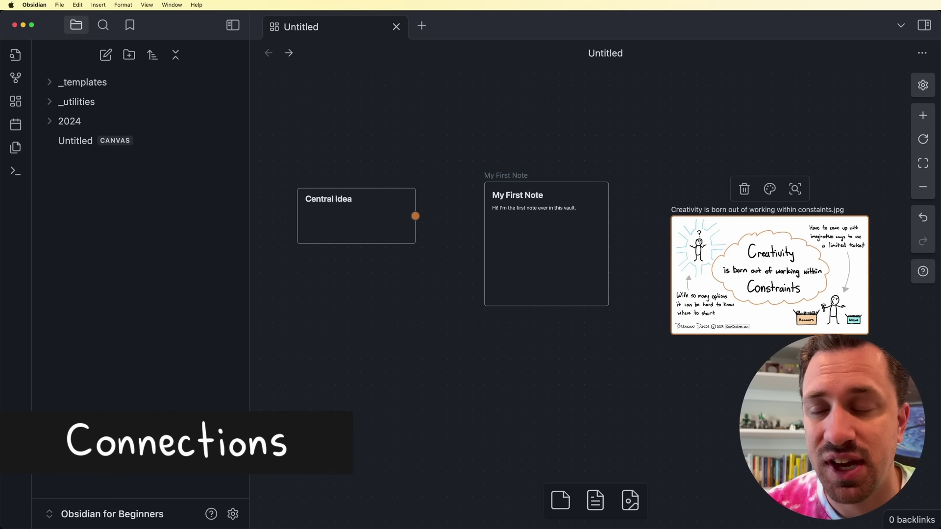
pyautogui.moveTo(416, 215); pyautogui.dragTo(483, 243)
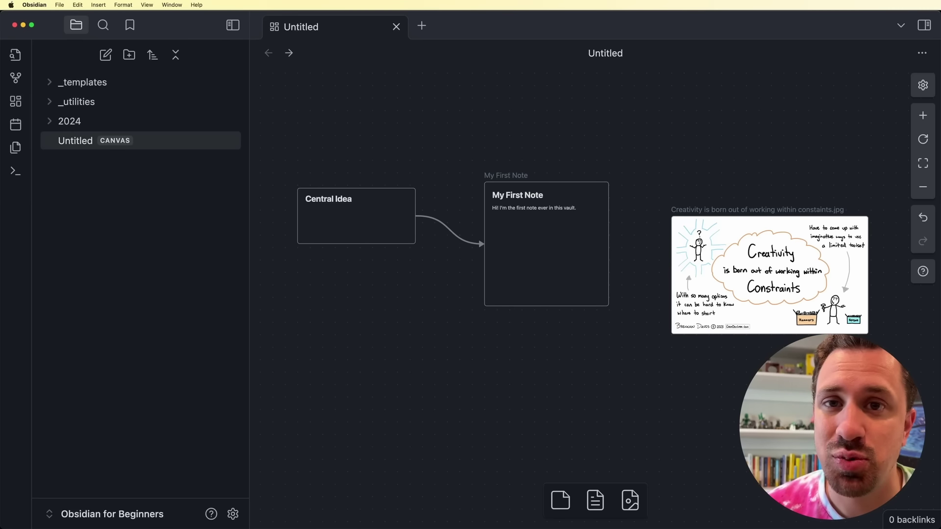
pyautogui.moveTo(357, 215)
pyautogui.mouseDown()
pyautogui.moveTo(368, 283)
pyautogui.moveTo(367, 101)
pyautogui.moveTo(355, 374)
pyautogui.moveTo(484, 424)
pyautogui.moveTo(395, 185)
pyautogui.moveTo(344, 225)
pyautogui.moveTo(344, 216)
pyautogui.mouseUp()
pyautogui.moveTo(607, 244); pyautogui.dragTo(671, 275)
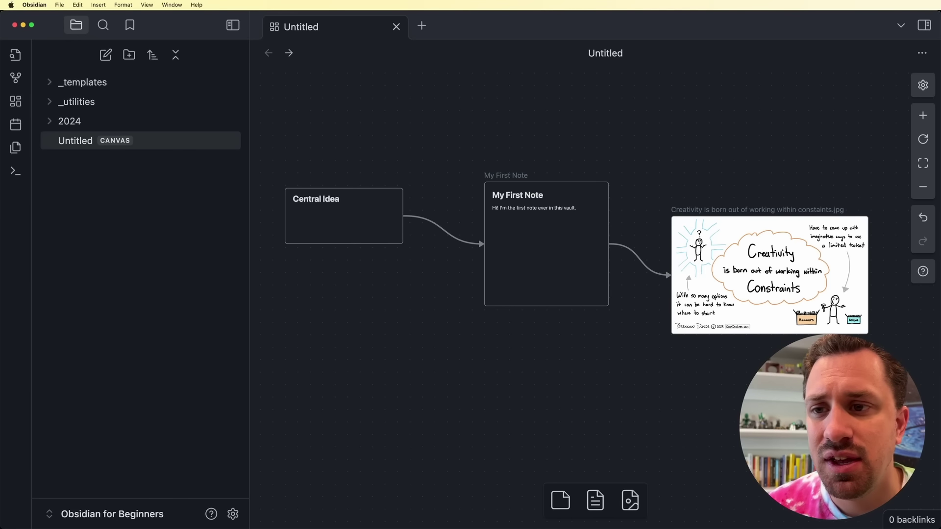
# Move Central Idea below and My First Note up to the left, and delete both connections
pyautogui.moveTo(344, 216); pyautogui.dragTo(569, 387)
pyautogui.moveTo(547, 244); pyautogui.dragTo(396, 213)
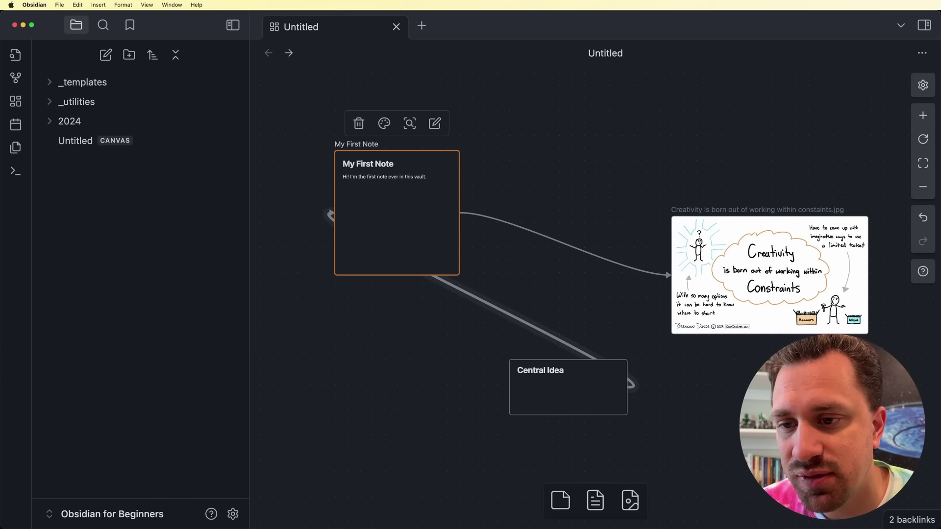
pyautogui.click(483, 301)
pyautogui.click(430, 192)
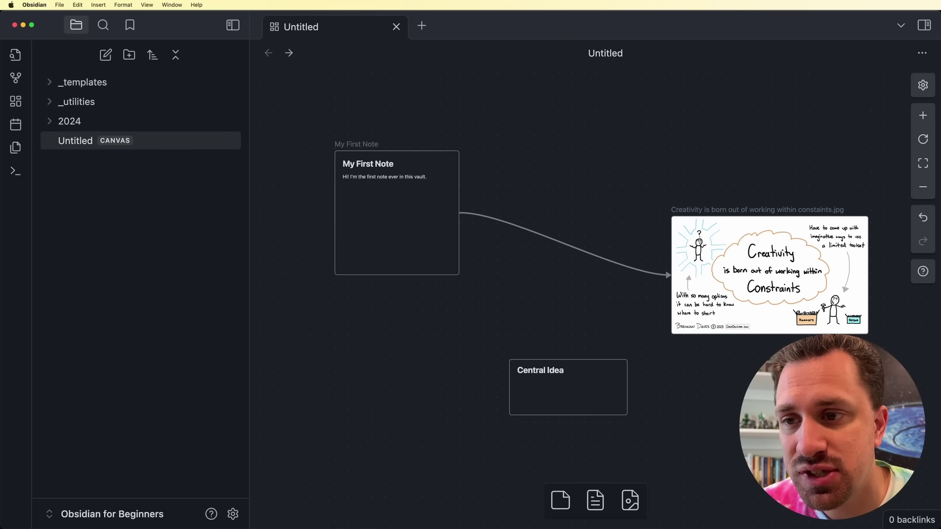
pyautogui.click(563, 244)
pyautogui.click(515, 193)
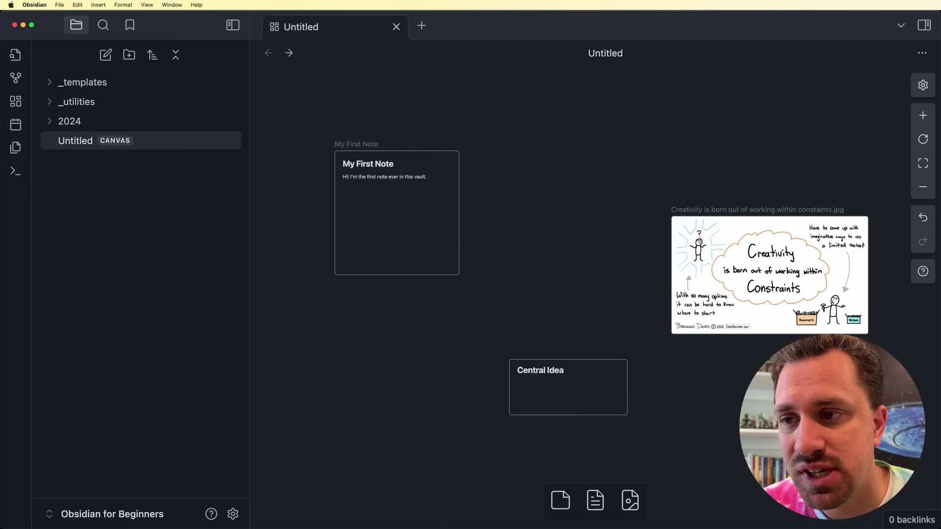
# Arrange the items in a row with Central Idea centred between My First Note and the image
pyautogui.moveTo(568, 387); pyautogui.dragTo(555, 241)
pyautogui.moveTo(397, 213); pyautogui.dragTo(372, 240)
pyautogui.moveTo(556, 241); pyautogui.dragTo(556, 269)
pyautogui.moveTo(769, 275); pyautogui.dragTo(783, 244)
pyautogui.moveTo(556, 269); pyautogui.dragTo(568, 240)
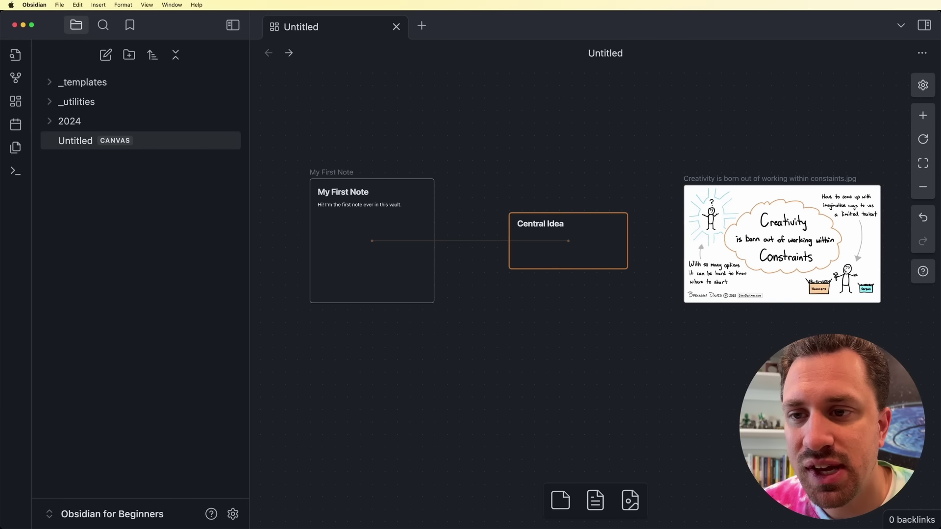
# Draw arrows from Central Idea to My First Note and to the image, and shift Central Idea slightly left
pyautogui.moveTo(509, 241); pyautogui.dragTo(431, 240)
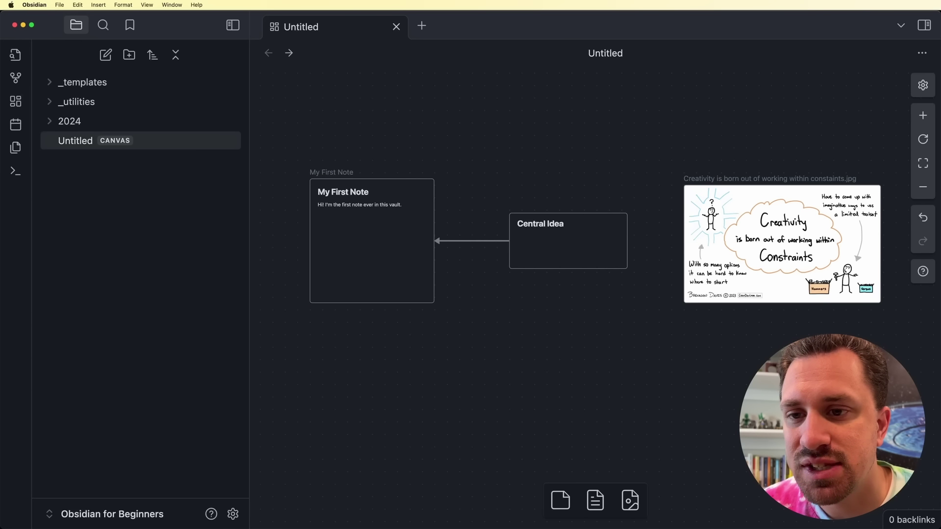
pyautogui.moveTo(627, 241); pyautogui.dragTo(683, 241)
pyautogui.moveTo(568, 240)
pyautogui.mouseDown()
pyautogui.moveTo(556, 244)
pyautogui.moveTo(570, 179)
pyautogui.moveTo(556, 240)
pyautogui.mouseUp()
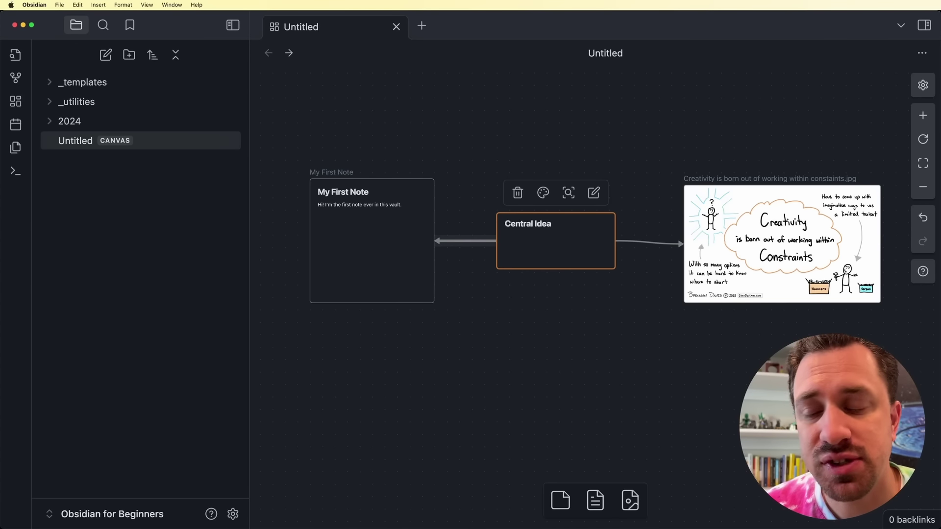
# Colour the connection between Central Idea and My First Note orange and open the custom colour picker
pyautogui.click(466, 241)
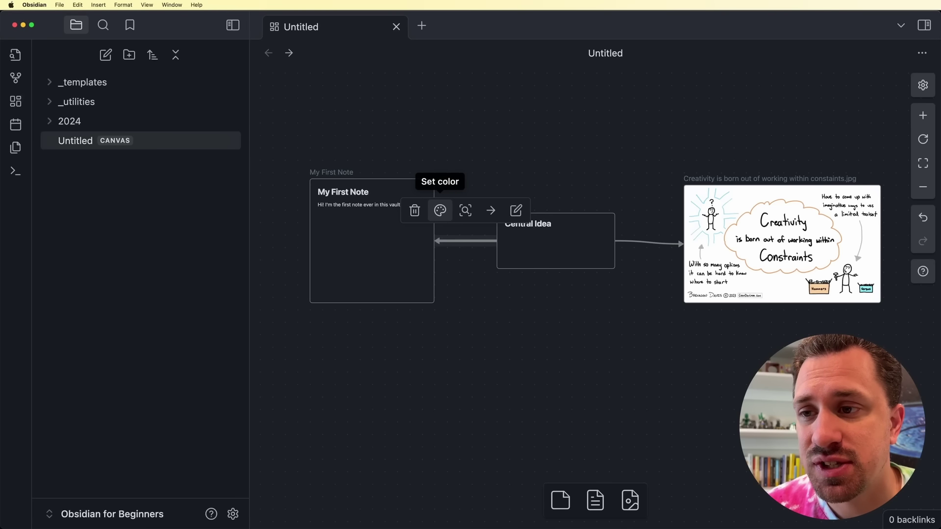
pyautogui.click(439, 211)
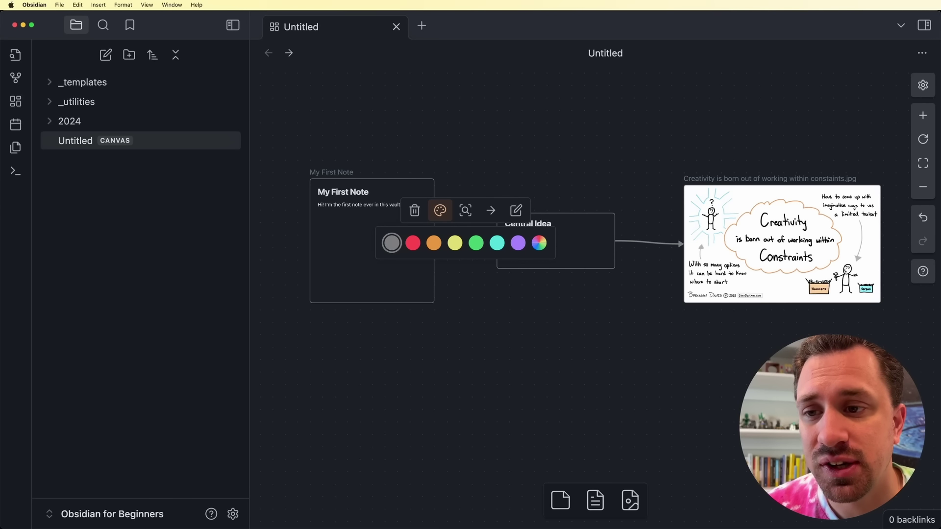
pyautogui.click(434, 243)
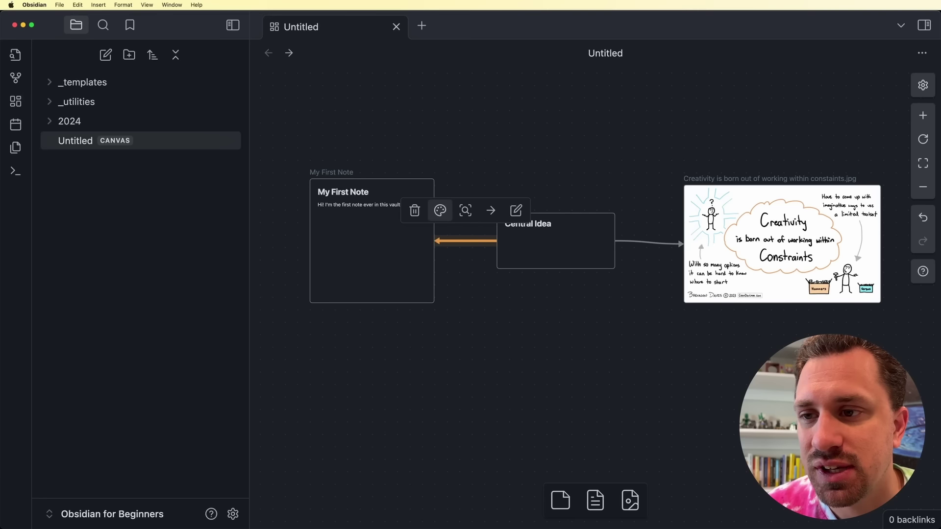
pyautogui.click(440, 211)
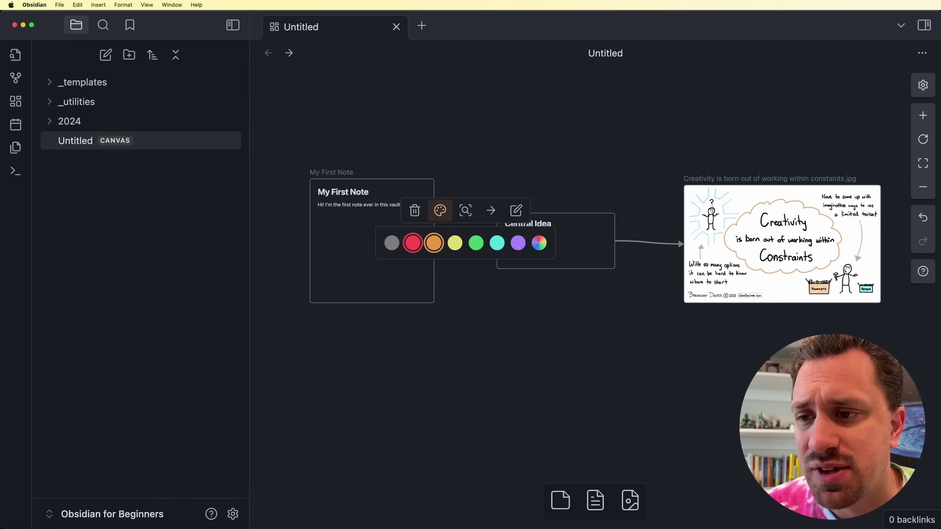
pyautogui.click(540, 243)
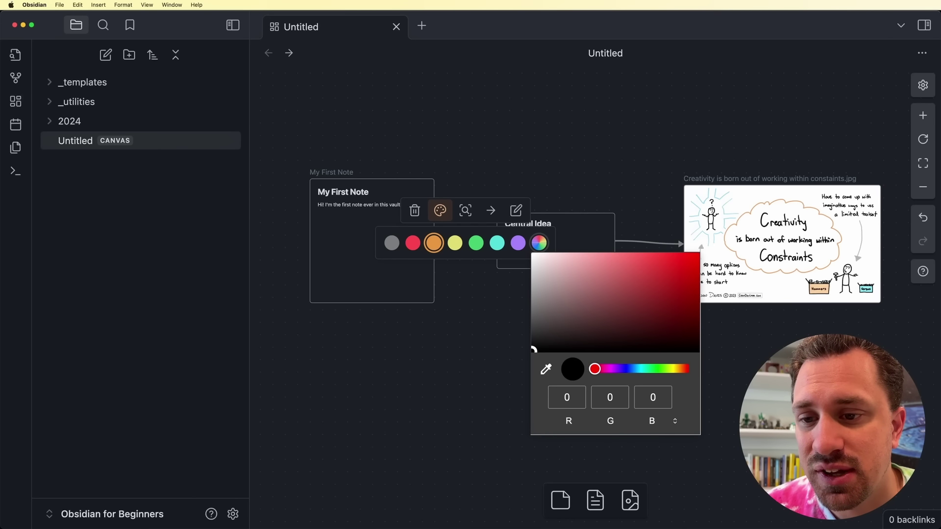
# Zoom to the orange connection, close its colour options and zoom to the My First Note card
pyautogui.click(466, 211)
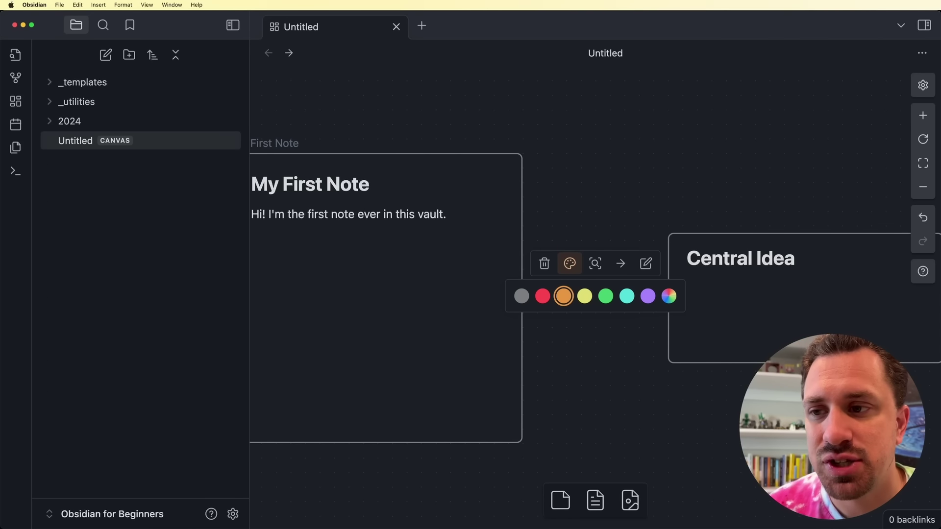
pyautogui.press('Escape')
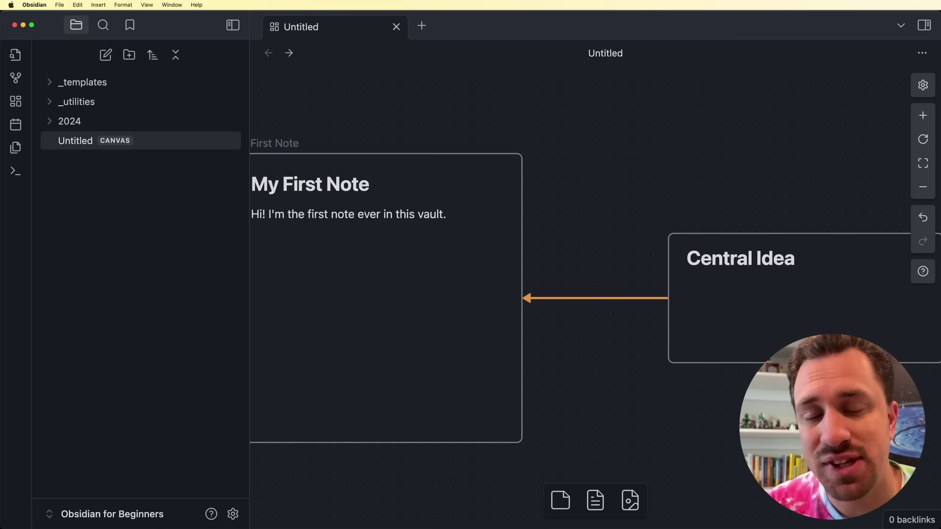
pyautogui.click(393, 275)
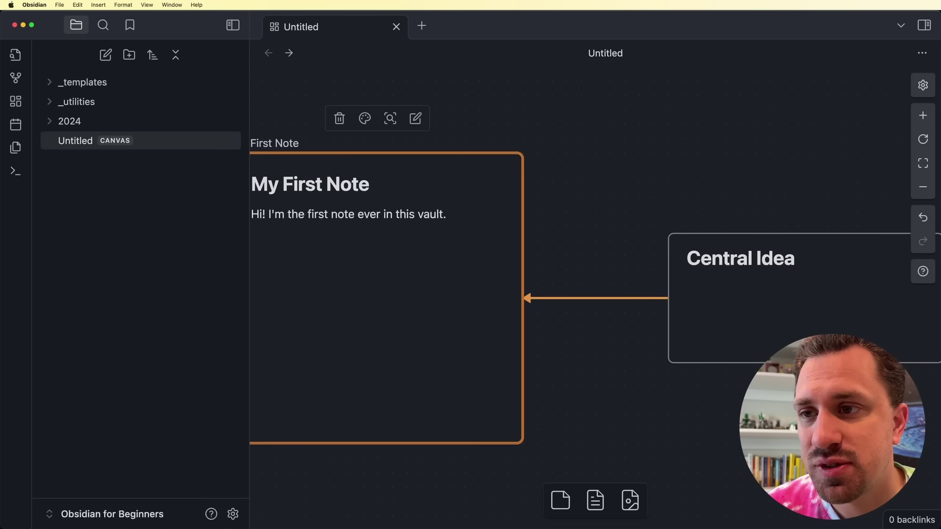
pyautogui.click(390, 118)
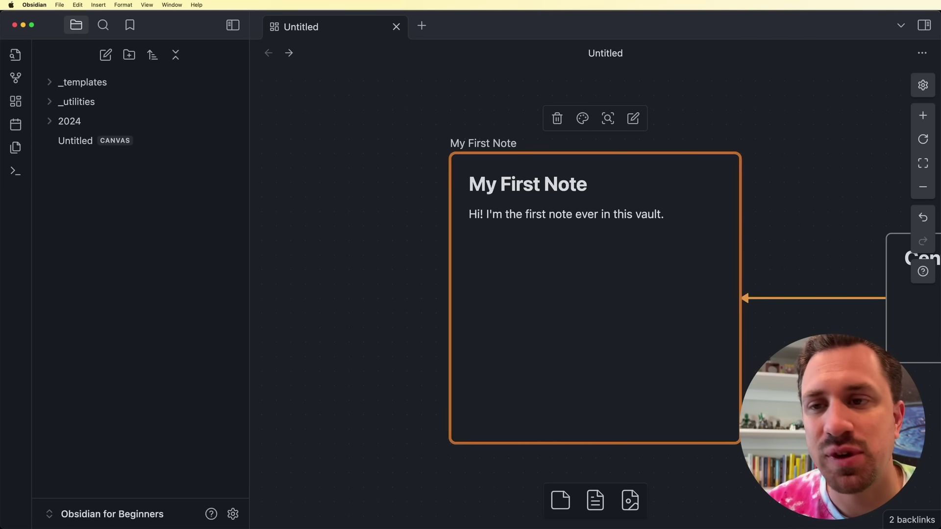
# Make the orange connection nondirectional and move the My First Note card slightly up
pyautogui.scroll(-3, 595, 298)
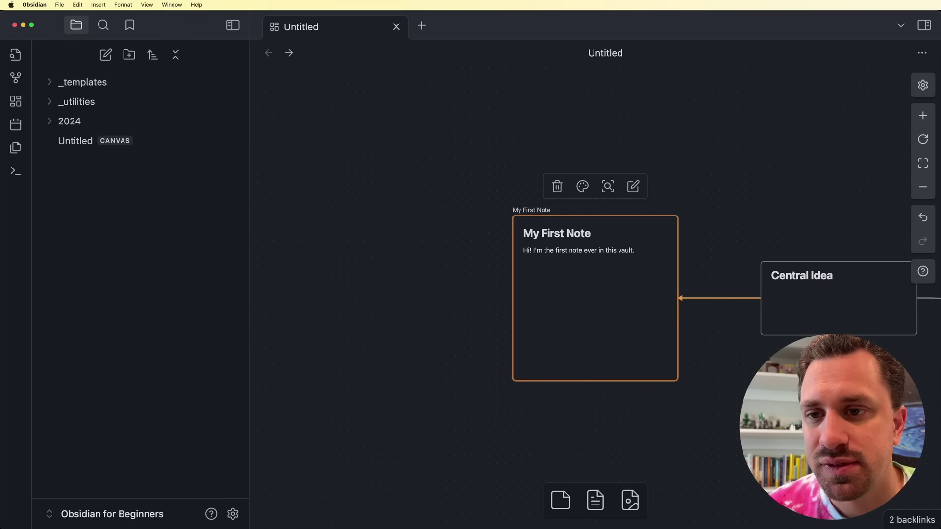
pyautogui.hscroll(5, 596, 298)
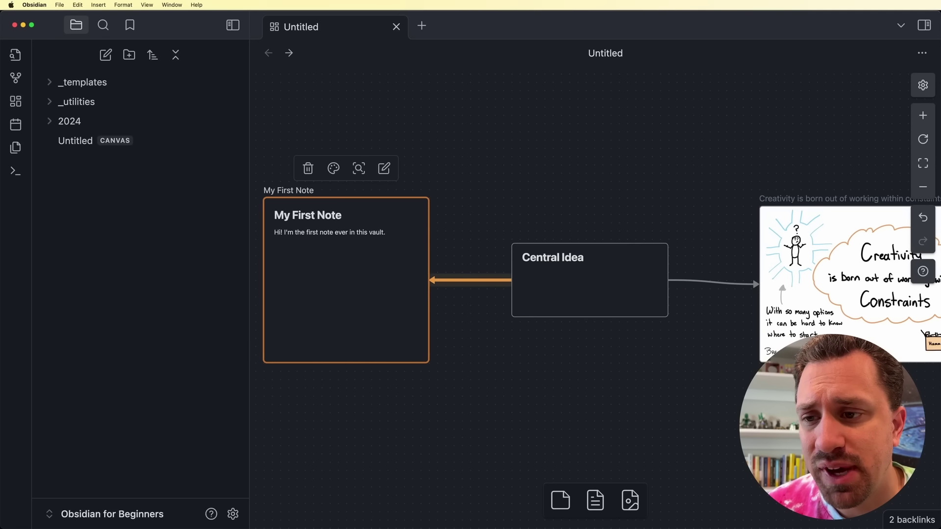
pyautogui.click(470, 280)
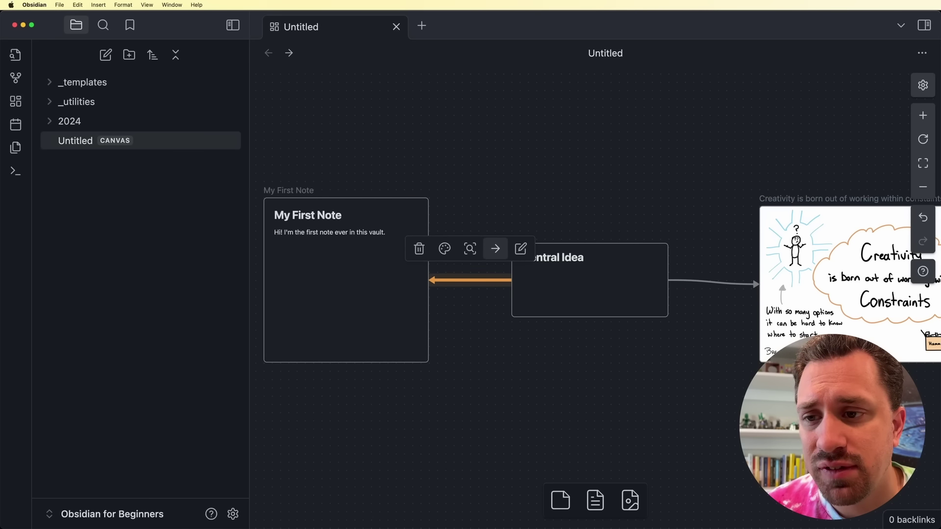
pyautogui.click(495, 249)
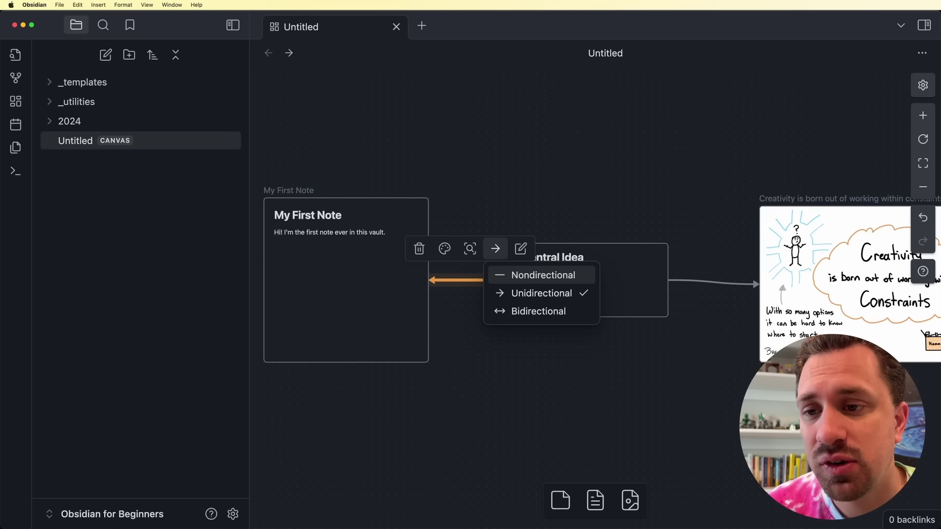
pyautogui.click(543, 274)
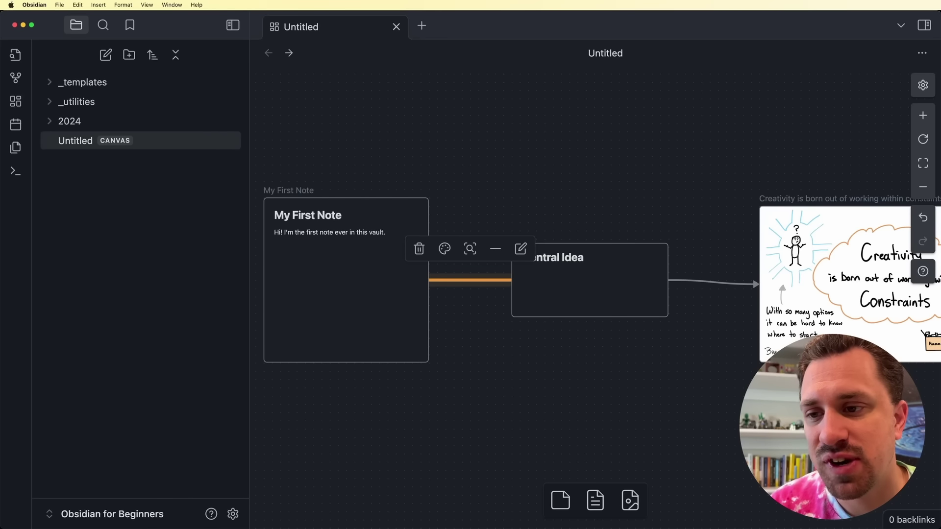
pyautogui.moveTo(363, 275); pyautogui.dragTo(354, 237)
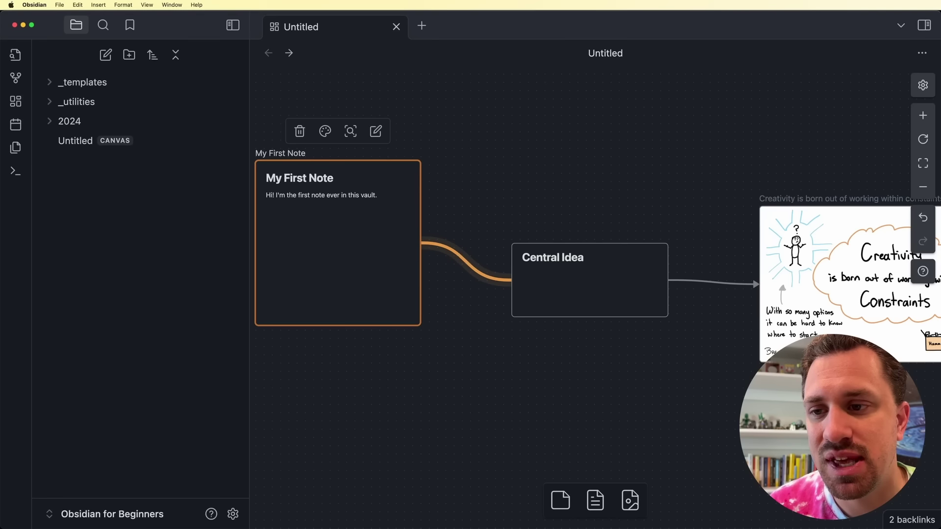
# Switch the orange connection between My First Note and Central Idea to unidirectional, and finally make it bidirectional
pyautogui.click(458, 258)
pyautogui.click(491, 223)
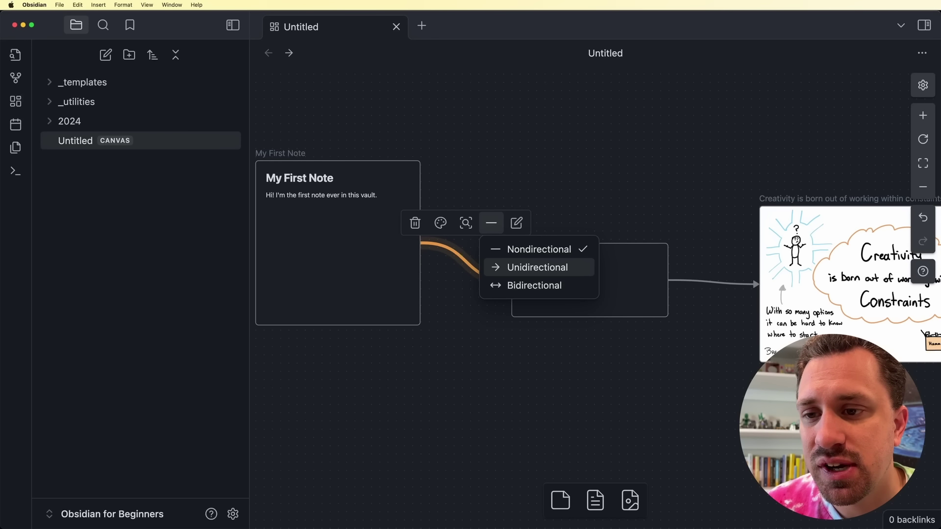
pyautogui.click(534, 267)
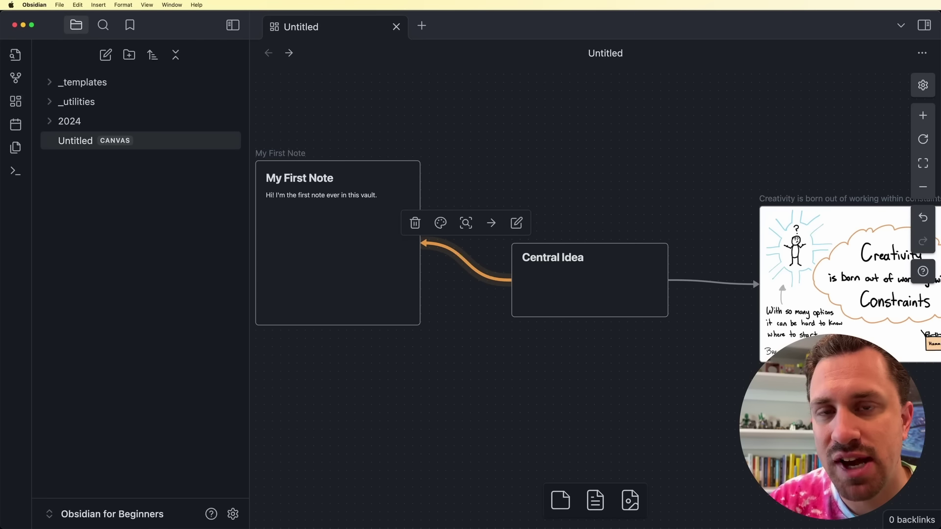
pyautogui.click(491, 223)
pyautogui.click(534, 285)
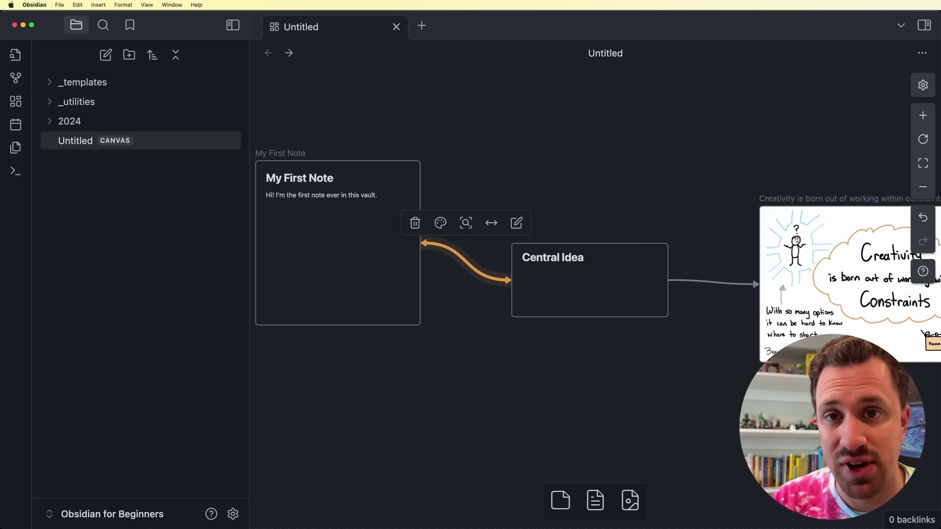
# Label the orange connection "First connection" and reposition the My First Note card further left of and above Central Idea
pyautogui.moveTo(378, 274); pyautogui.dragTo(328, 295)
pyautogui.click(441, 272)
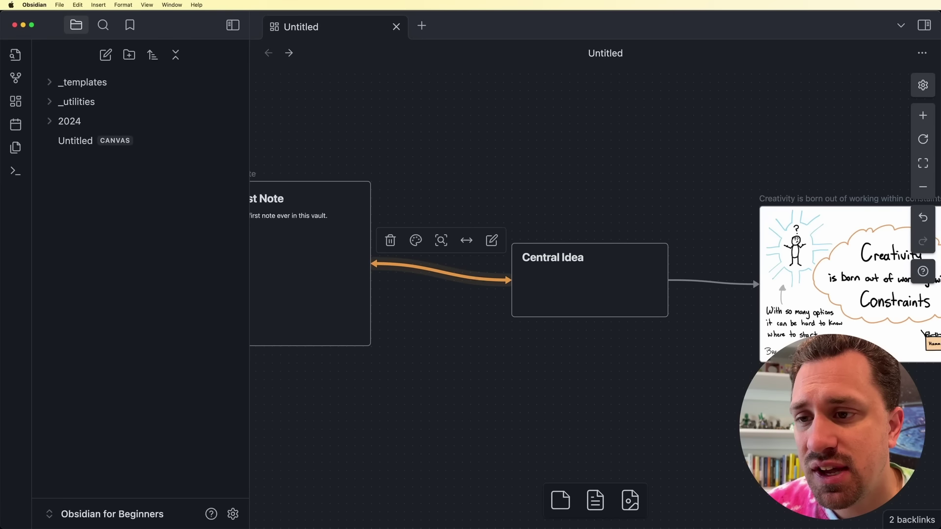
pyautogui.click(491, 240)
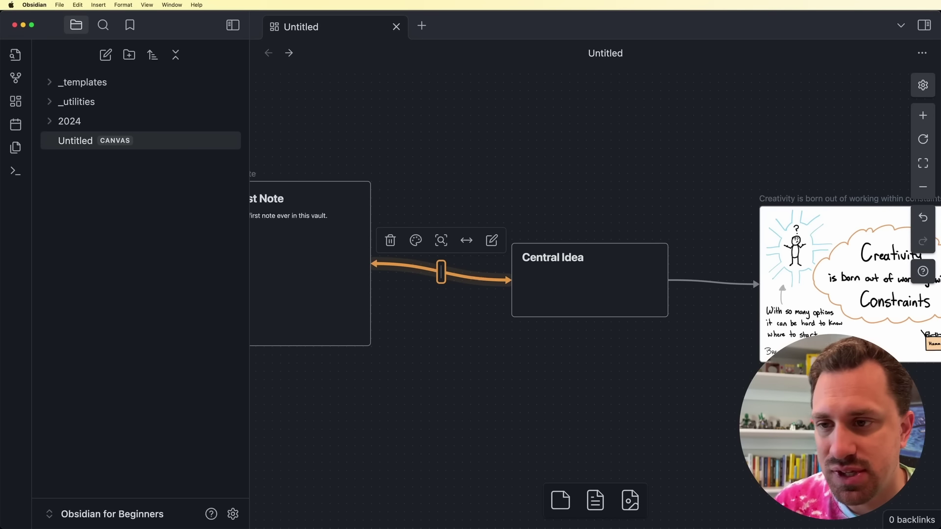
pyautogui.write('First connection')
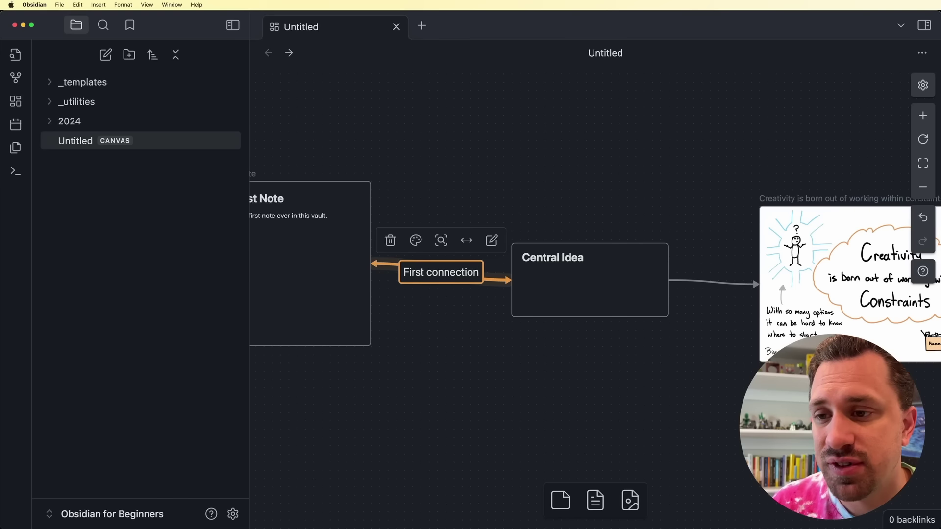
pyautogui.press('Return')
pyautogui.moveTo(310, 265); pyautogui.dragTo(294, 198)
# Add three text cards in the empty canvas area reading "Here's a card", "Here's another card" and "A third card"
pyautogui.scroll(-4, 428, 240)
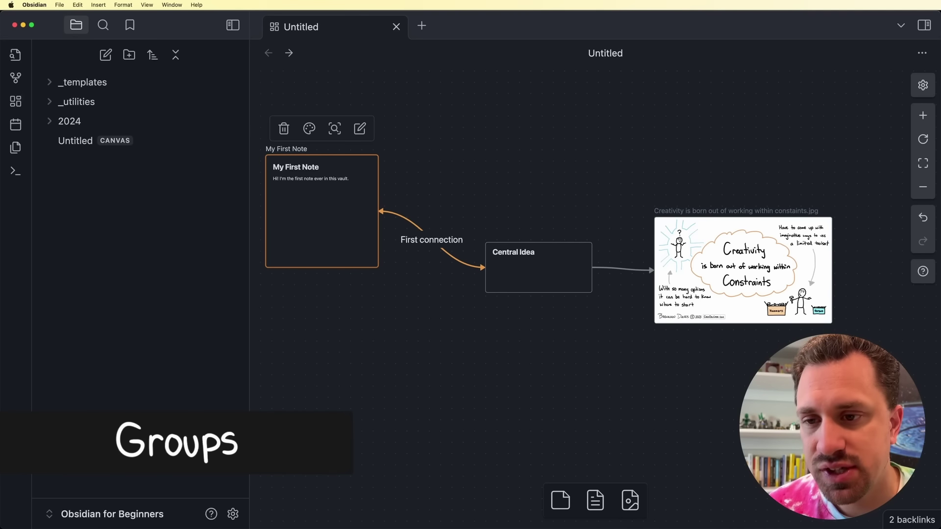
pyautogui.scroll(-3, 595, 300)
pyautogui.moveTo(560, 500); pyautogui.dragTo(494, 366)
pyautogui.write("Here's a card")
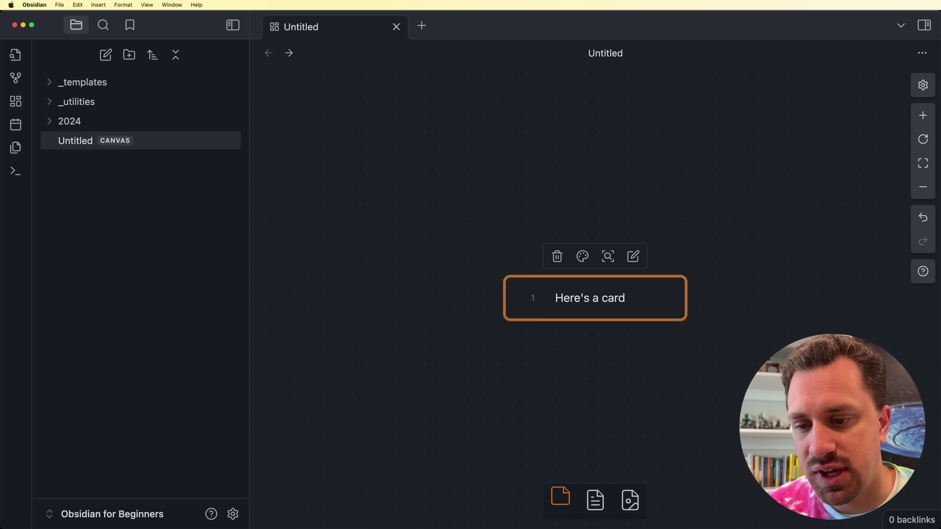
pyautogui.moveTo(560, 501); pyautogui.dragTo(458, 139)
pyautogui.write("Here'")
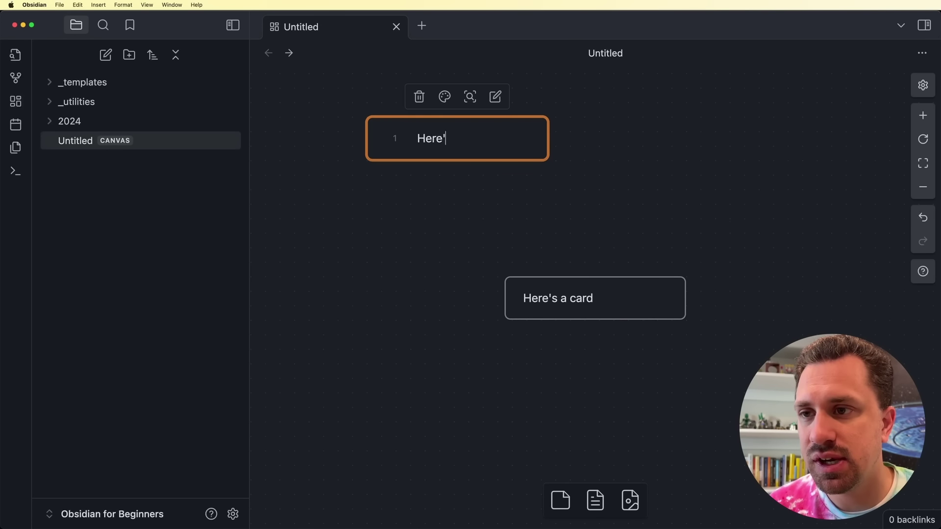
pyautogui.write('s another card')
pyautogui.moveTo(560, 500); pyautogui.dragTo(704, 160)
pyautogui.write('A third card')
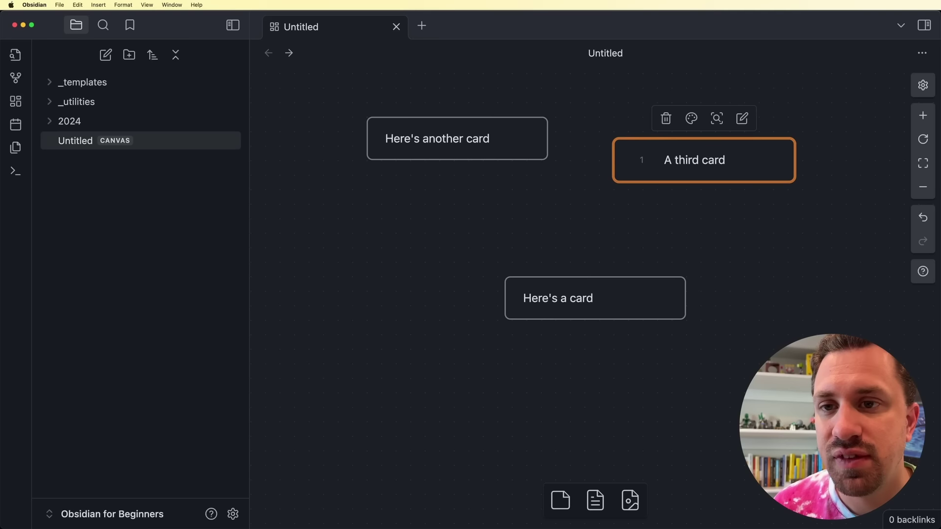
pyautogui.press('Escape')
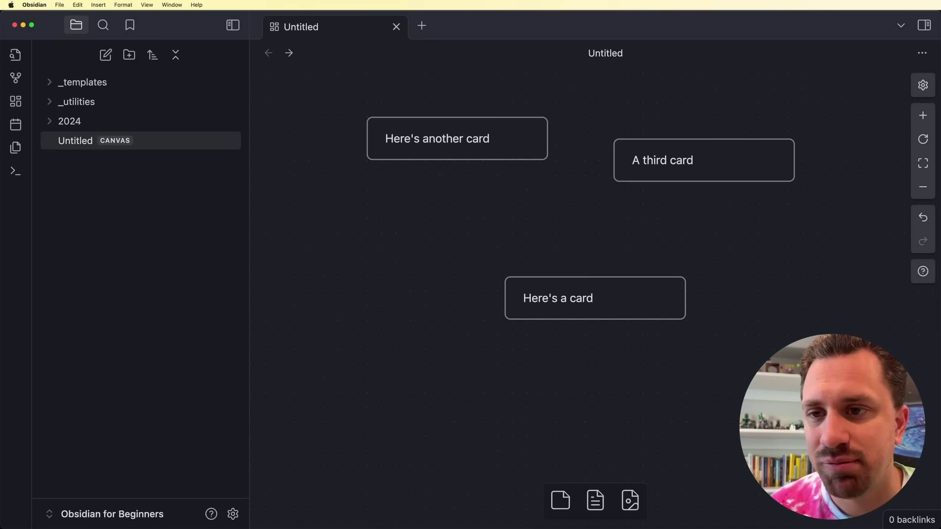
# Arrange the three new cards below My First Note, with two in a row and "Here's a card" centred beneath them
pyautogui.scroll(-5, 596, 298)
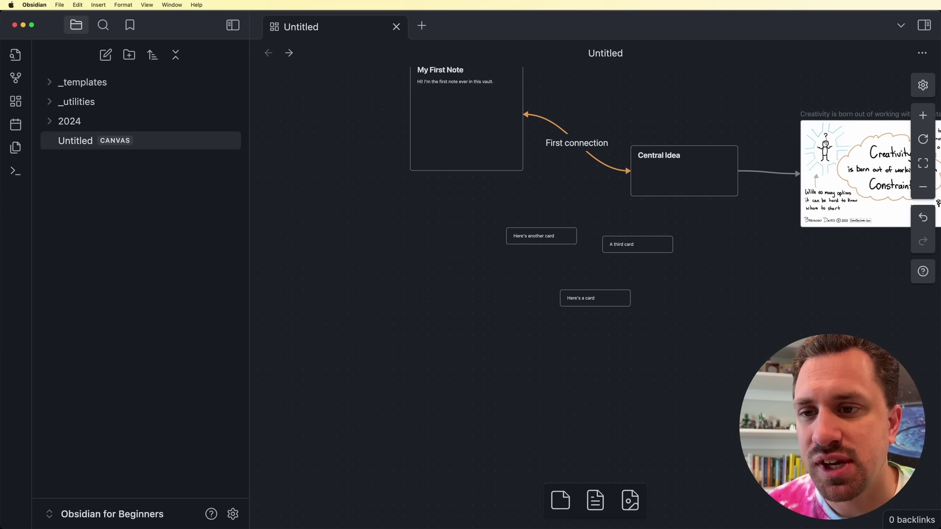
pyautogui.moveTo(541, 240); pyautogui.dragTo(502, 257)
pyautogui.moveTo(637, 249); pyautogui.dragTo(594, 257)
pyautogui.moveTo(595, 298); pyautogui.dragTo(558, 298)
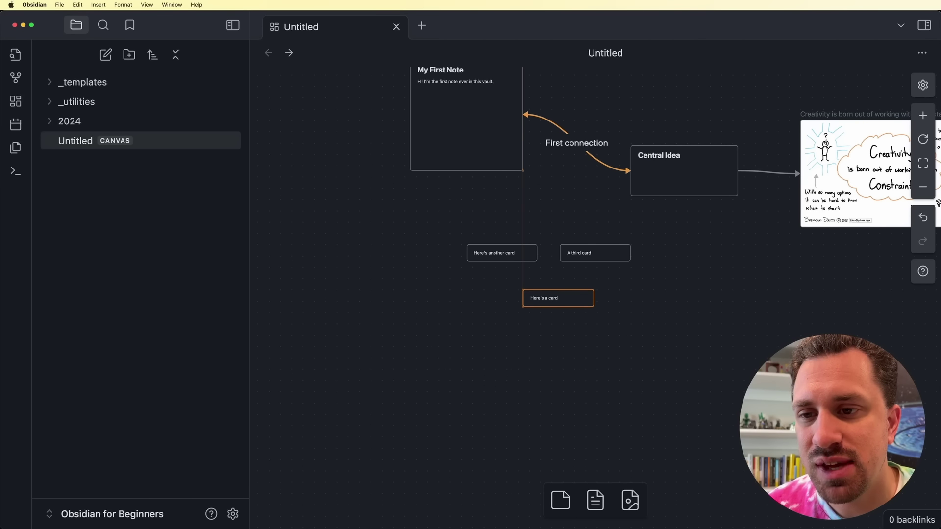
pyautogui.moveTo(596, 253)
pyautogui.mouseDown()
pyautogui.moveTo(630, 253)
pyautogui.moveTo(609, 253)
pyautogui.mouseUp()
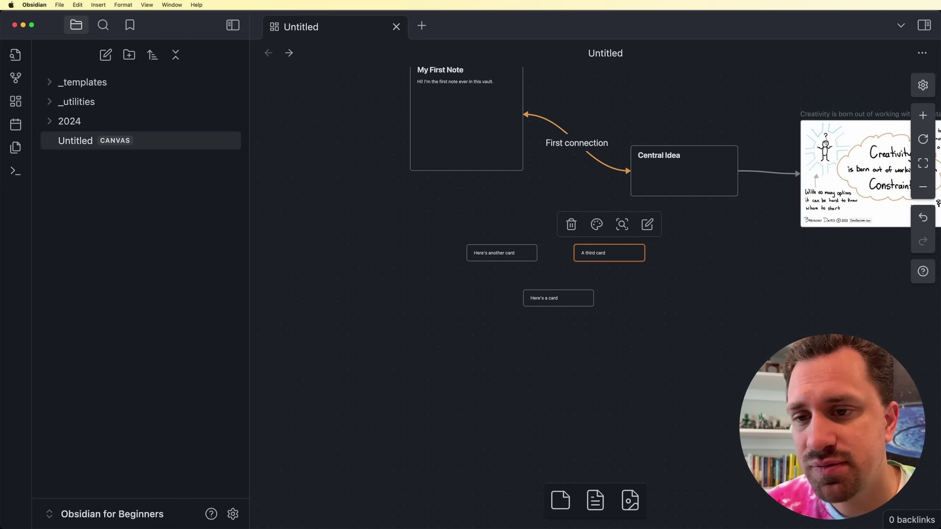
pyautogui.click(655, 288)
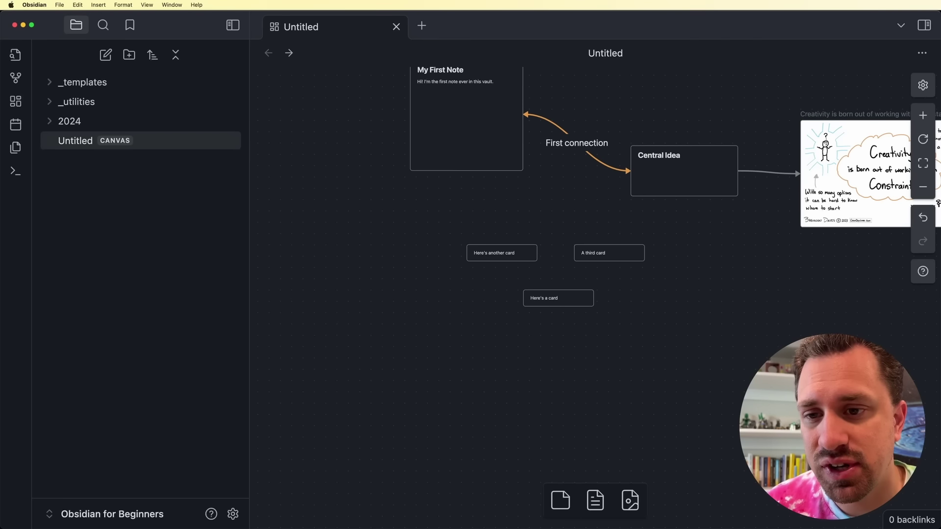
# Group the three text cards and name the group "Card Group"
pyautogui.moveTo(663, 325); pyautogui.dragTo(447, 226)
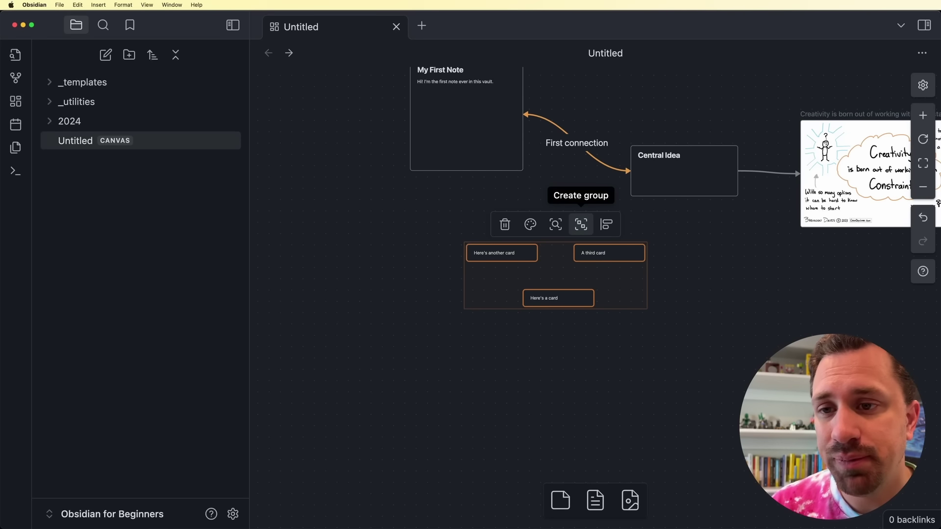
pyautogui.click(581, 224)
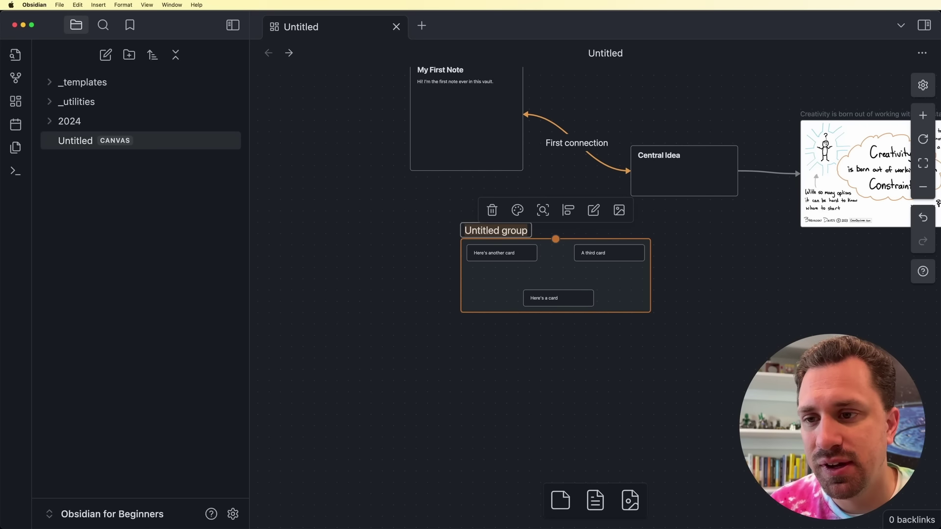
pyautogui.write('Card Group')
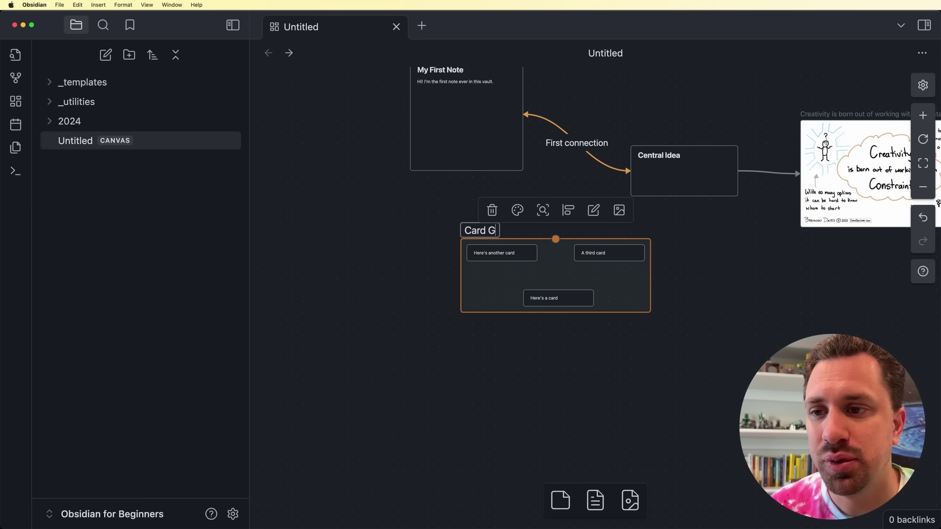
pyautogui.press('Return')
# Move Card Group slightly left and draw an arrow from the bottom of Central Idea to the group's right edge
pyautogui.moveTo(490, 230); pyautogui.dragTo(445, 237)
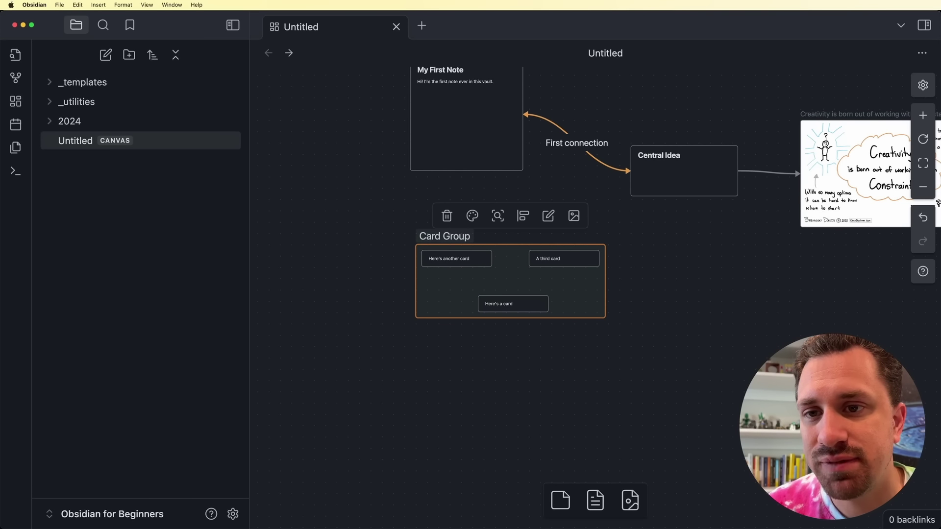
pyautogui.moveTo(684, 196); pyautogui.dragTo(607, 282)
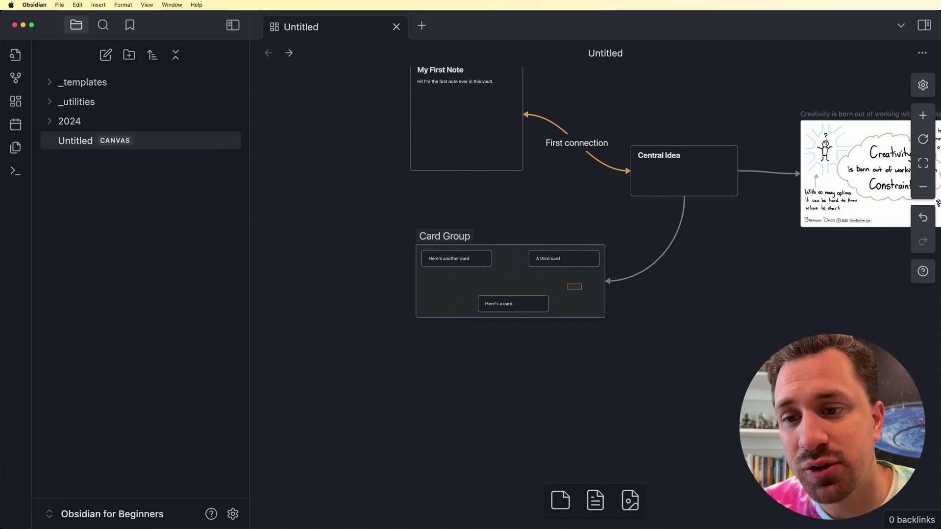
pyautogui.moveTo(609, 281)
pyautogui.mouseDown()
pyautogui.moveTo(550, 304)
pyautogui.moveTo(606, 281)
pyautogui.moveTo(564, 268)
pyautogui.moveTo(606, 281)
pyautogui.mouseUp()
# Shrink Card Group, spread "A third card" and "Here's a card" outside it, and enlarge the group to enclose all three cards
pyautogui.moveTo(605, 318); pyautogui.dragTo(513, 278)
pyautogui.moveTo(562, 260); pyautogui.dragTo(629, 288)
pyautogui.moveTo(513, 304); pyautogui.dragTo(501, 332)
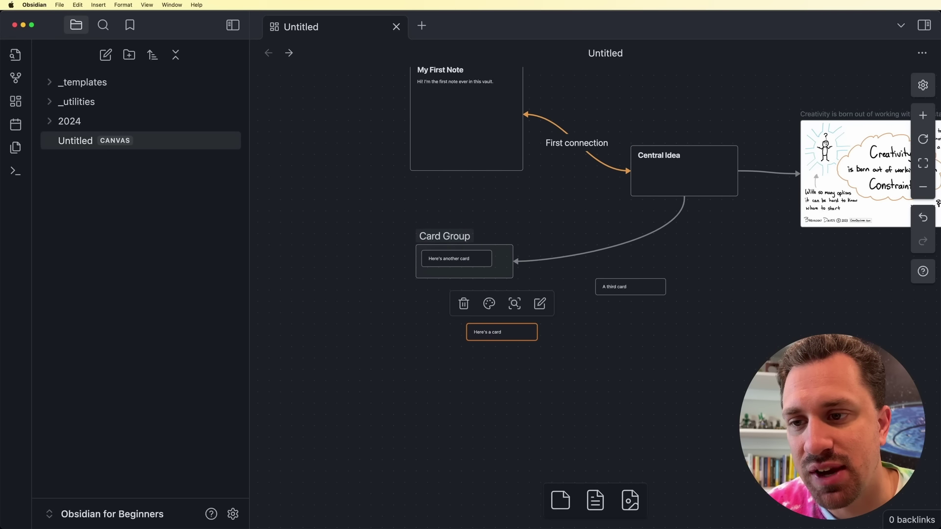
pyautogui.moveTo(513, 278); pyautogui.dragTo(685, 368)
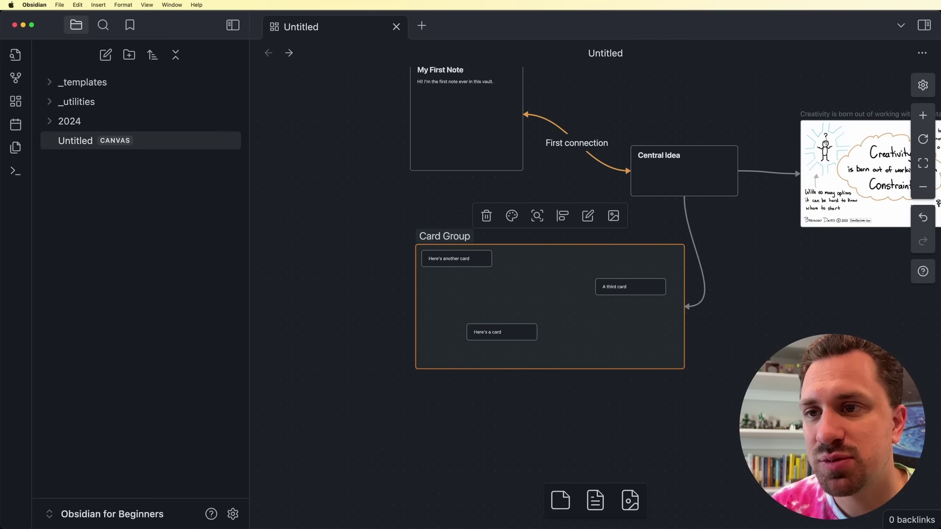
# Try My First Note to the left of Card Group, return it above, and move Card Group further down and left
pyautogui.moveTo(469, 129); pyautogui.dragTo(339, 265)
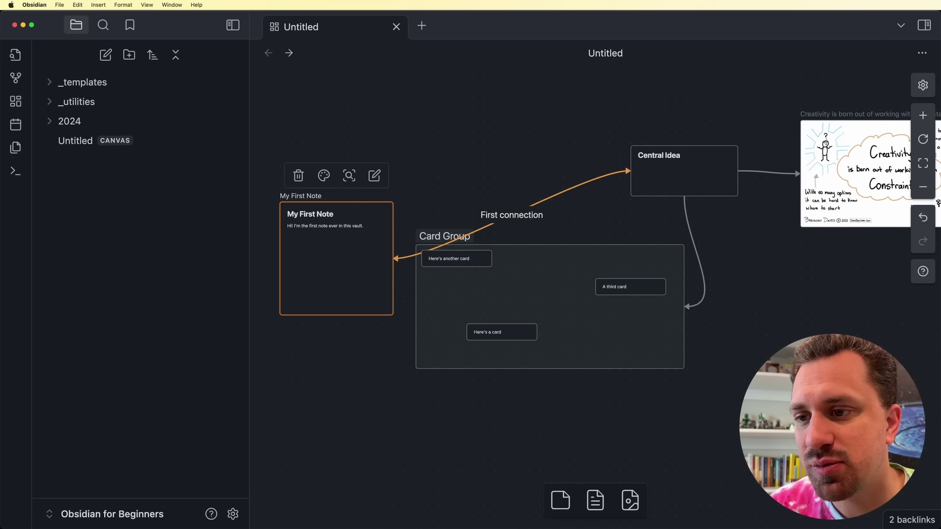
pyautogui.click(404, 299)
pyautogui.moveTo(490, 299); pyautogui.dragTo(331, 231)
pyautogui.moveTo(526, 300); pyautogui.dragTo(574, 391)
pyautogui.moveTo(338, 292); pyautogui.dragTo(453, 346)
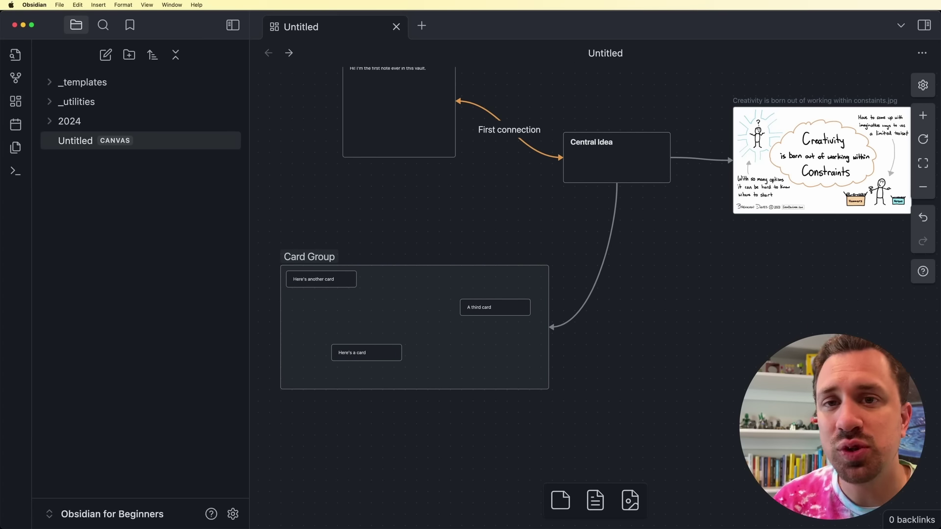
# Align the cards inside Card Group as full-width cards stacked in one column
pyautogui.click(415, 319)
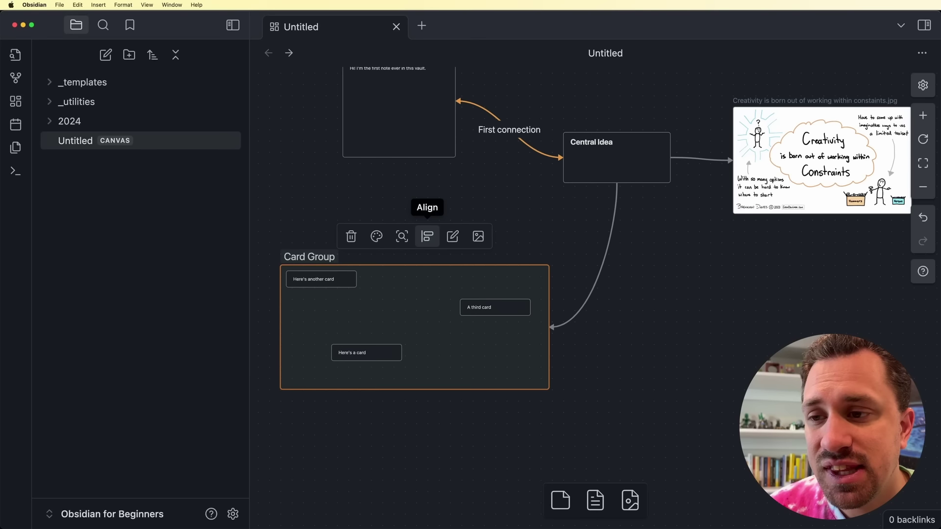
pyautogui.click(427, 237)
pyautogui.click(470, 281)
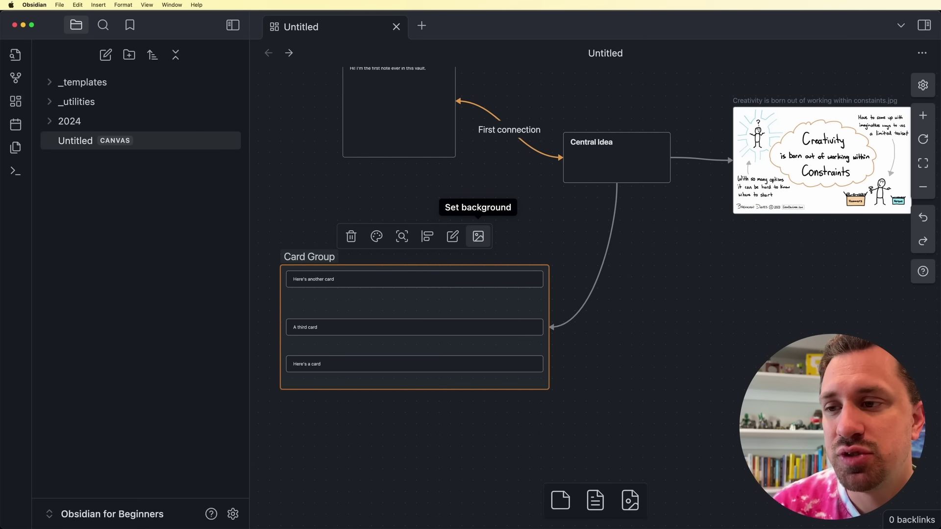
# Set "Creativity is born out of working within constaints.jpg" as Card Group's background and enlarge the group from its lower-right corner
pyautogui.click(478, 237)
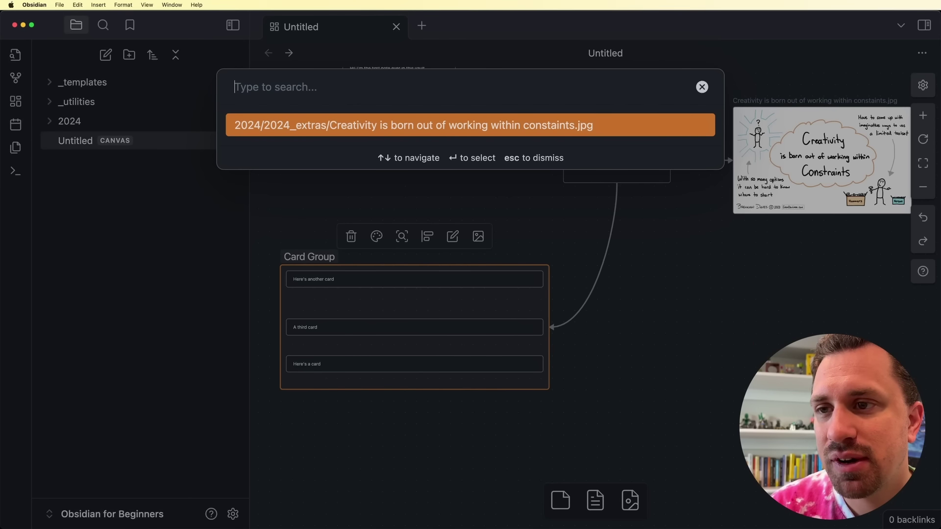
pyautogui.press('Return')
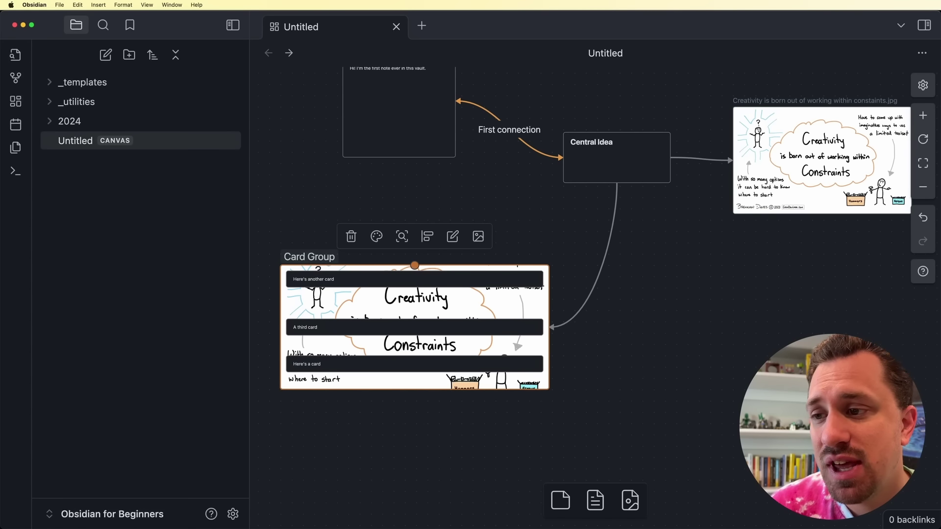
pyautogui.moveTo(549, 389); pyautogui.dragTo(616, 468)
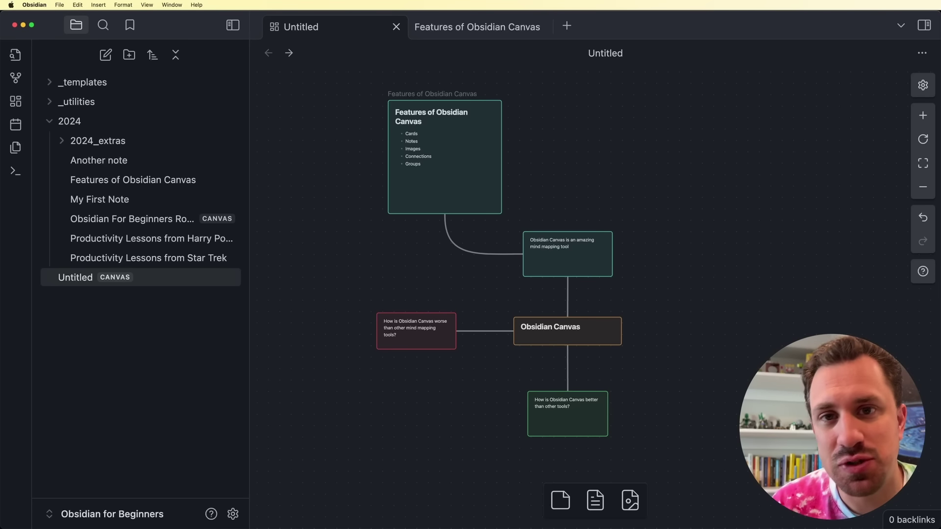
# Move the Features of Obsidian Canvas note card up and slightly left on the mind map, and deselect it
pyautogui.hscroll(-2, 509, 269)
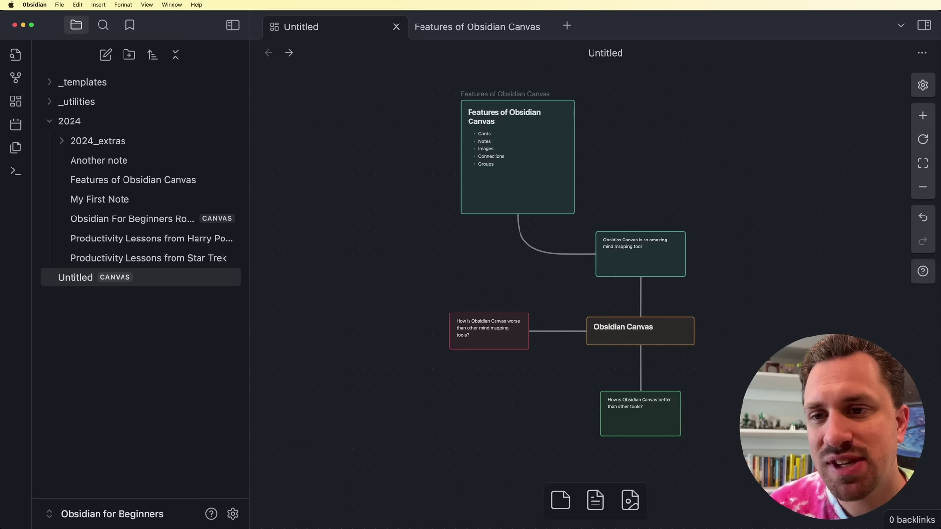
pyautogui.hscroll(1, 509, 268)
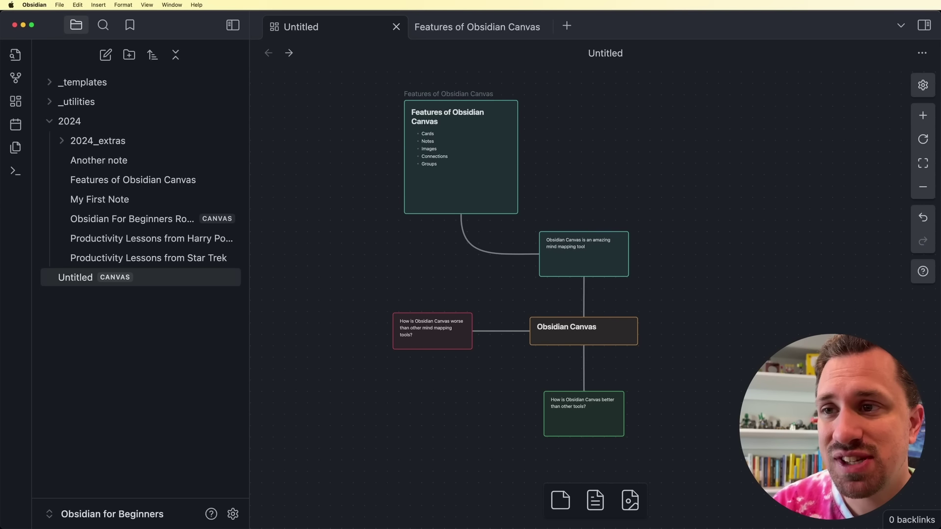
pyautogui.moveTo(461, 125)
pyautogui.mouseDown()
pyautogui.moveTo(449, 141)
pyautogui.moveTo(449, 119)
pyautogui.mouseUp()
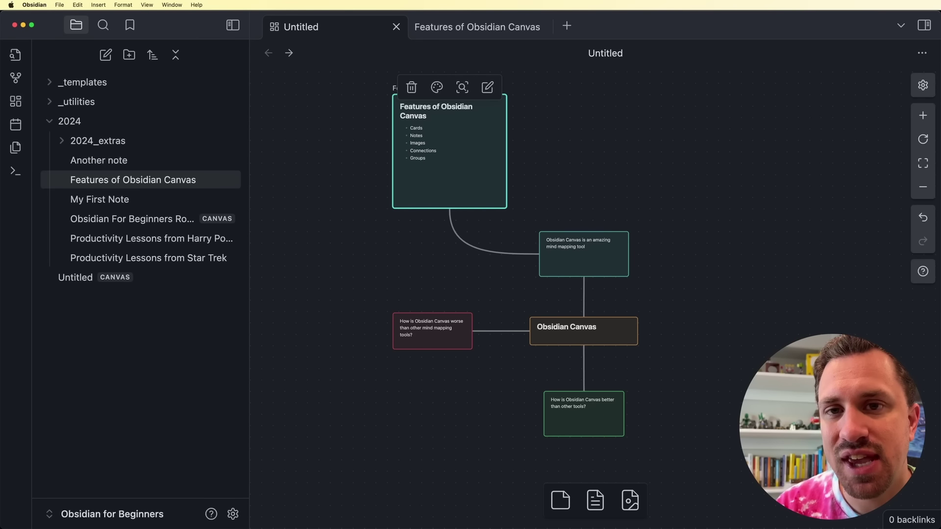
pyautogui.press('Up')
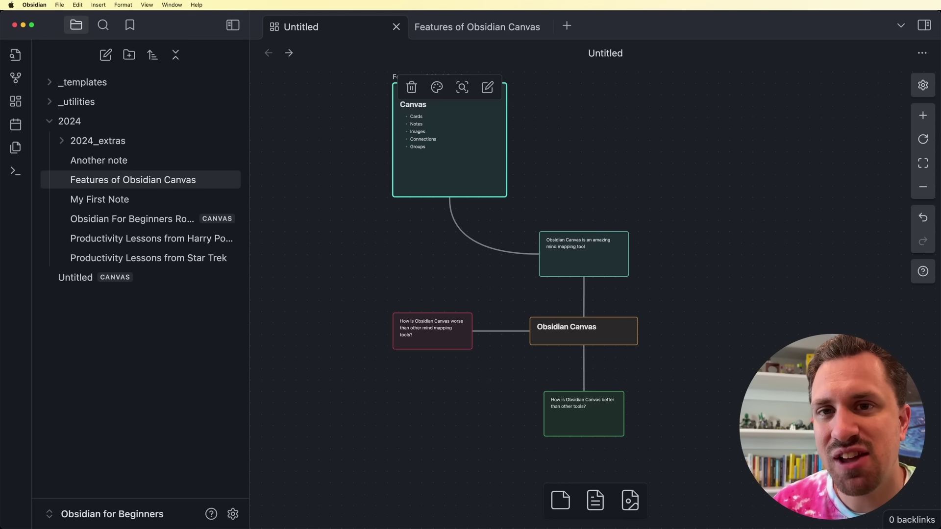
pyautogui.press('Escape')
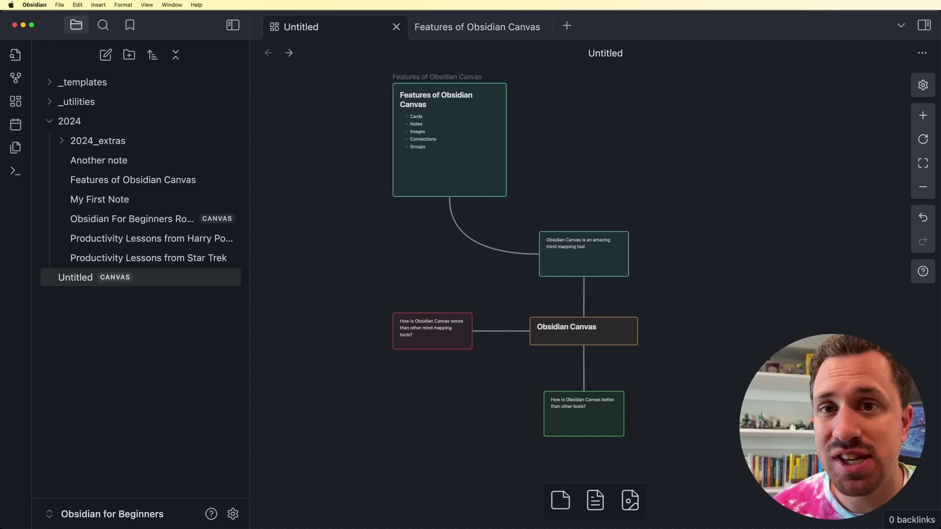
# Add a "Free Floating" card to the right of the Features of Obsidian Canvas note and move it down and right
pyautogui.moveTo(560, 500); pyautogui.dragTo(664, 140)
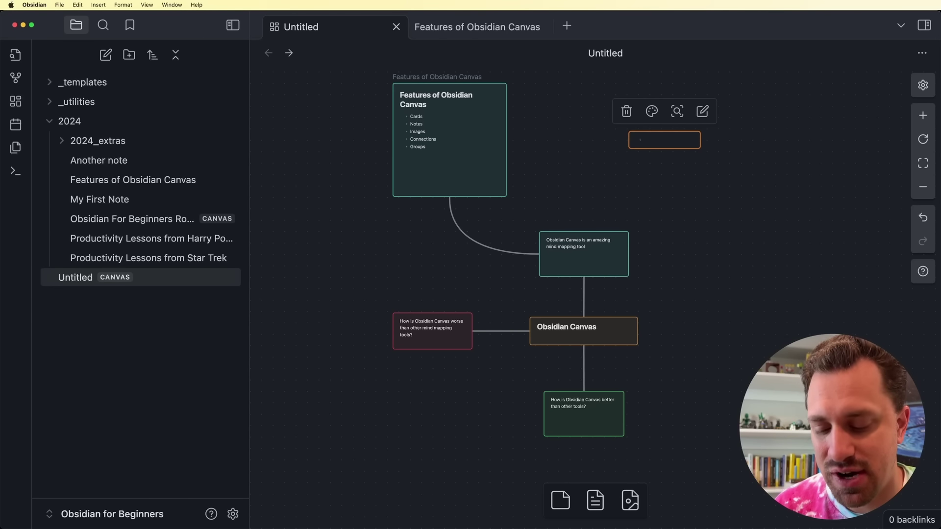
pyautogui.write('Free Floating')
pyautogui.press('Return')
pyautogui.press('BackSpace')
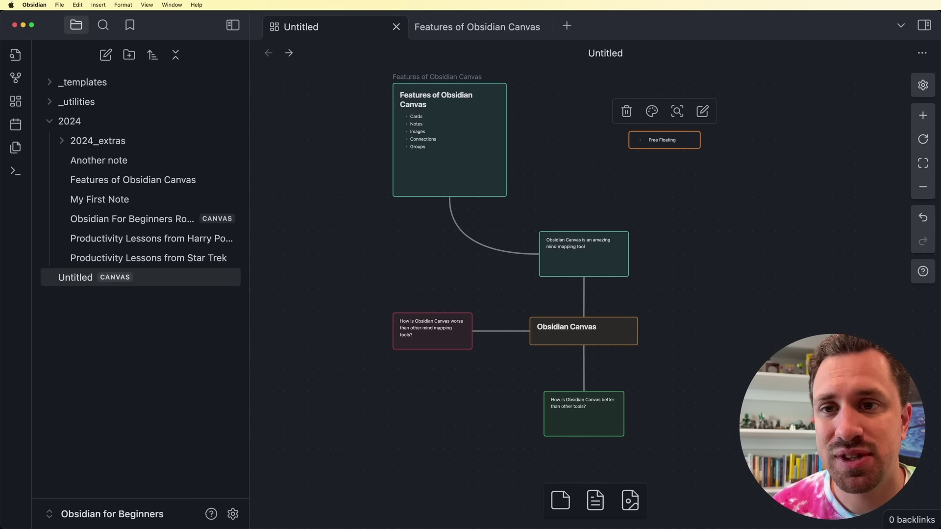
pyautogui.press('Escape')
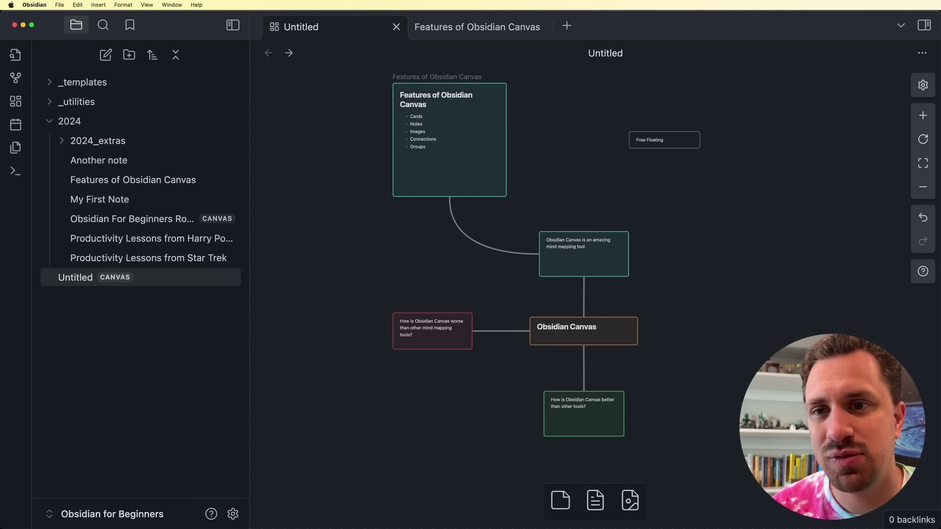
pyautogui.moveTo(664, 140); pyautogui.dragTo(752, 197)
pyautogui.moveTo(691, 162); pyautogui.dragTo(736, 162)
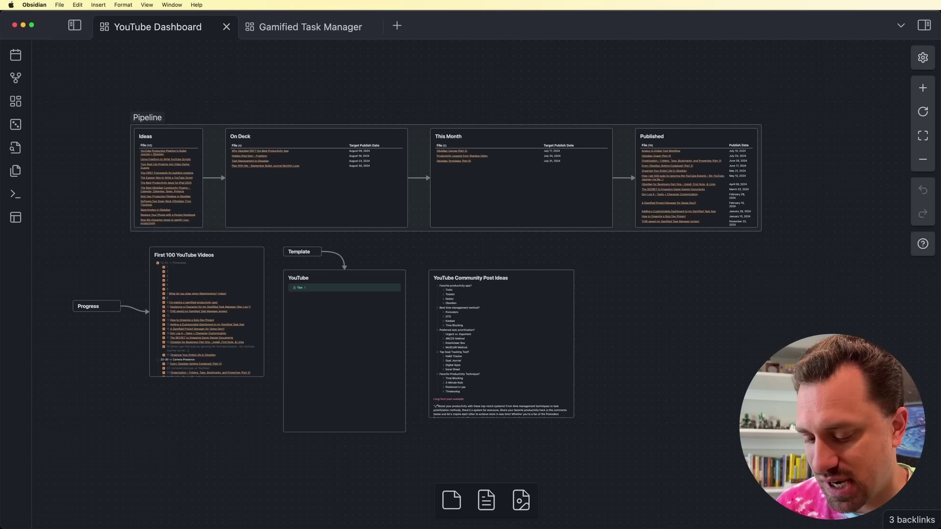
# Inspect the Dataview query behind the Ideas card in the YouTube Dashboard's Pipeline group, and leave the card's editor
pyautogui.scroll(-2, 735, 190)
pyautogui.scroll(8, 229, 177)
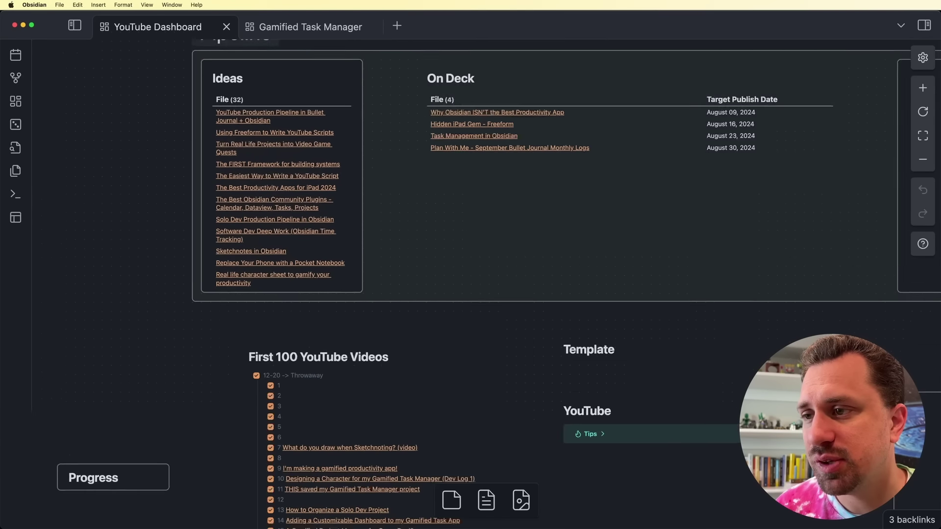
pyautogui.scroll(2, 470, 274)
pyautogui.hscroll(-3, 471, 274)
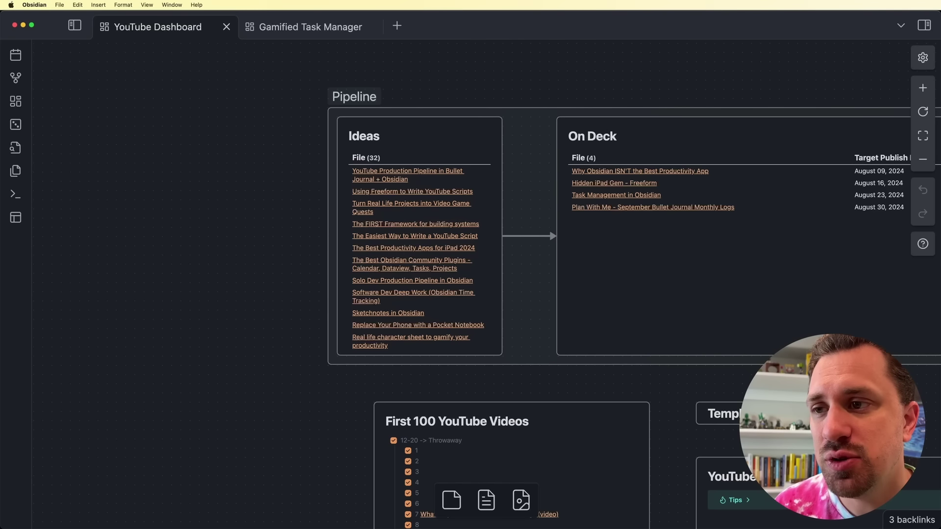
pyautogui.click(419, 137)
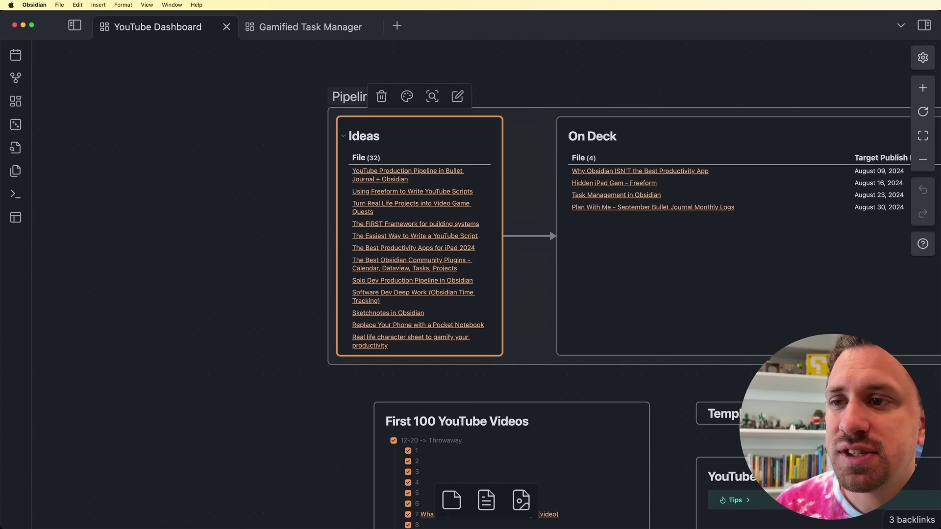
pyautogui.doubleClick(420, 137)
pyautogui.click(420, 152)
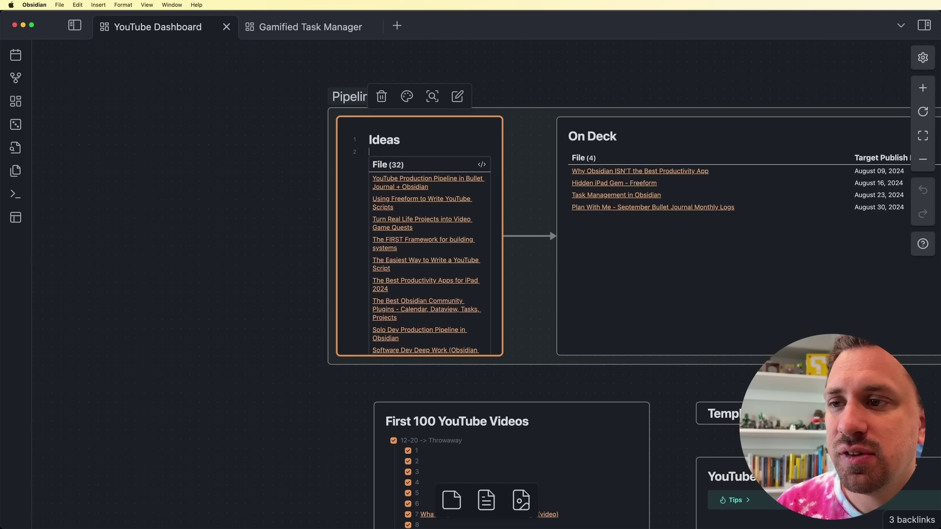
pyautogui.click(482, 164)
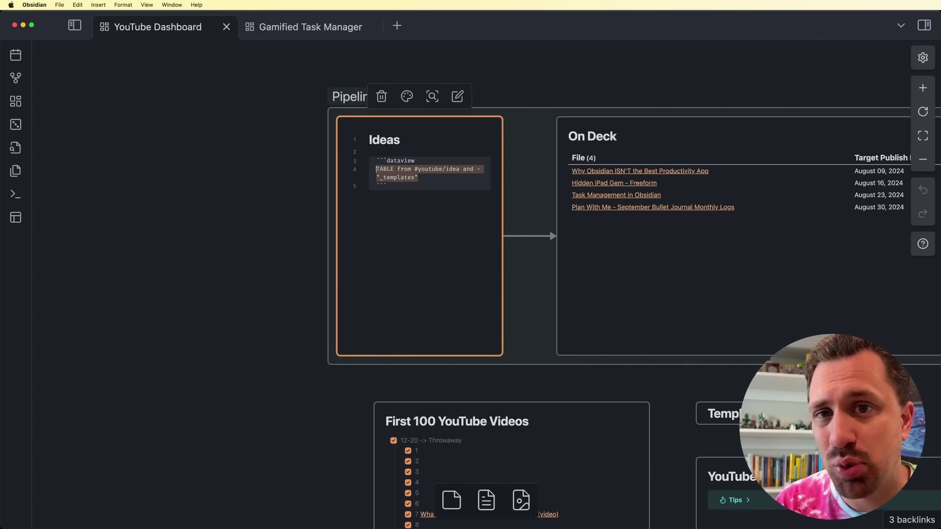
pyautogui.press('Escape')
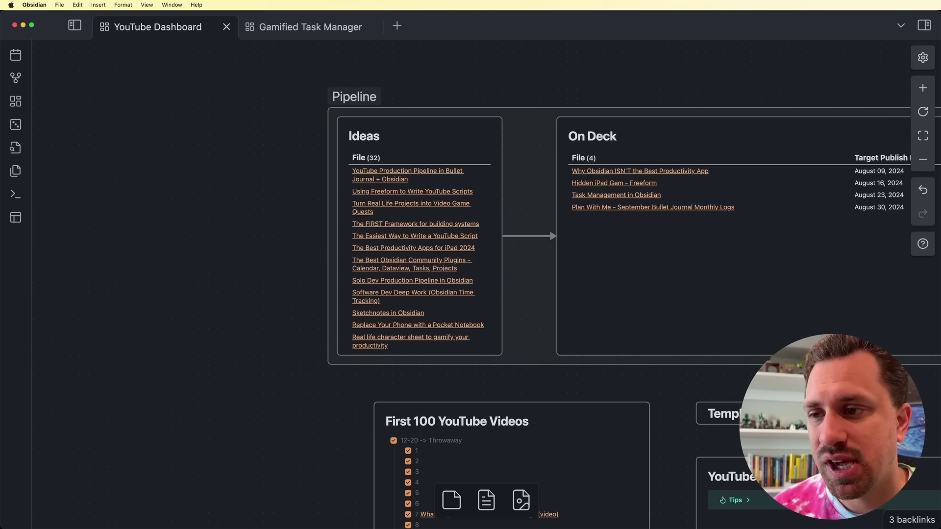
# Review the other Pipeline cards, and open the YouTube Community Post Ideas note from its card before returning to the dashboard
pyautogui.hscroll(5, 470, 245)
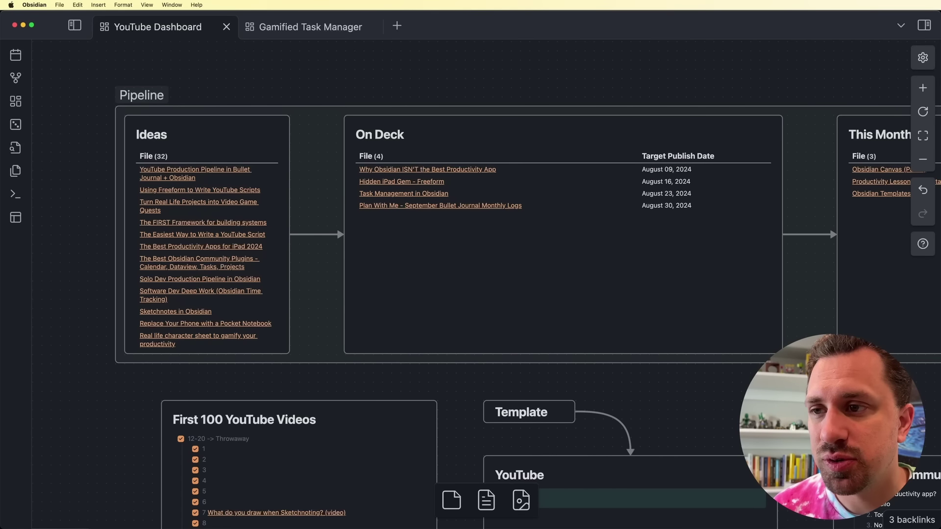
pyautogui.hscroll(15, 471, 245)
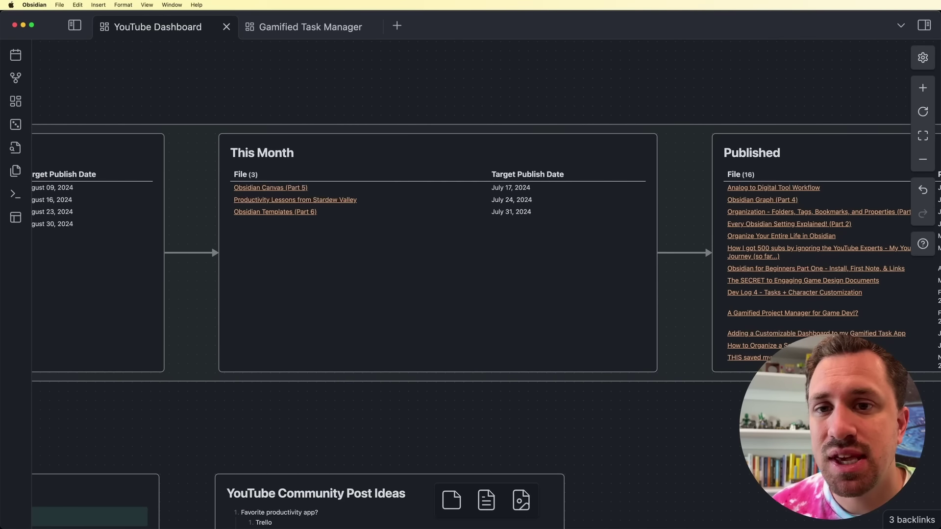
pyautogui.hscroll(9, 470, 245)
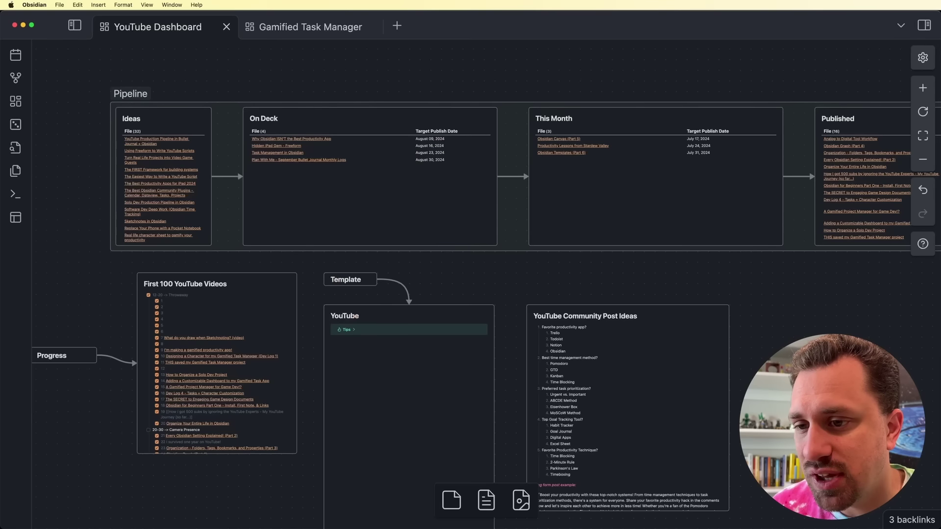
pyautogui.scroll(-5, 471, 285)
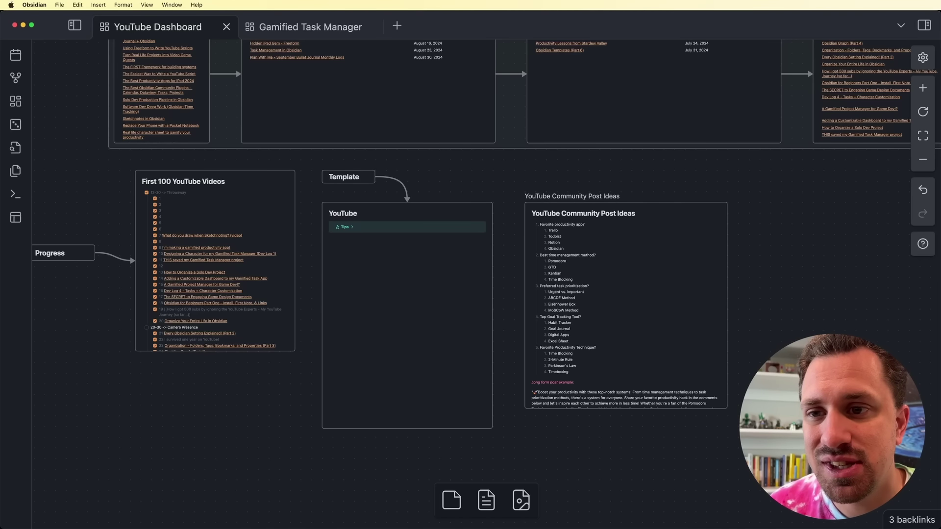
pyautogui.keyDown('super'); pyautogui.click(572, 196); pyautogui.keyUp('super')
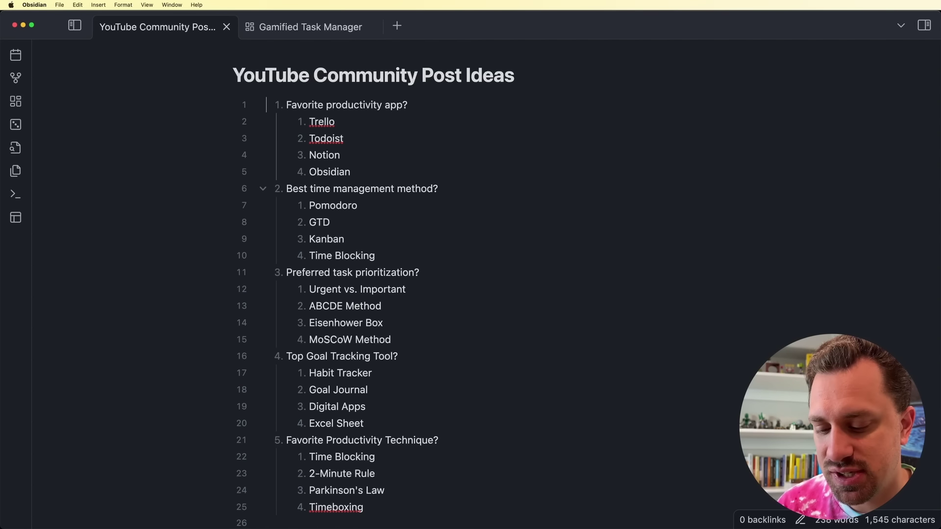
pyautogui.press('alt+super+Left')
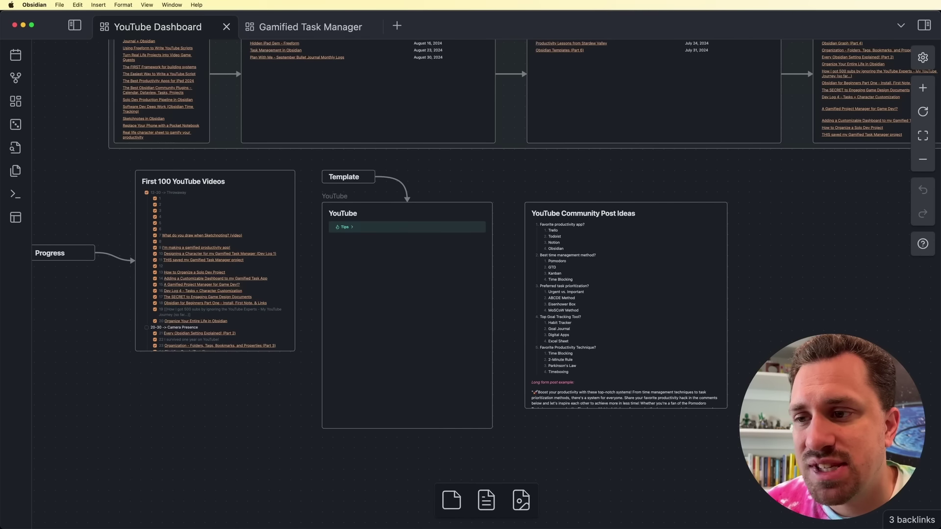
# Add the line "I want this to be part of my template" below Tips in the YouTube template card
pyautogui.click(407, 304)
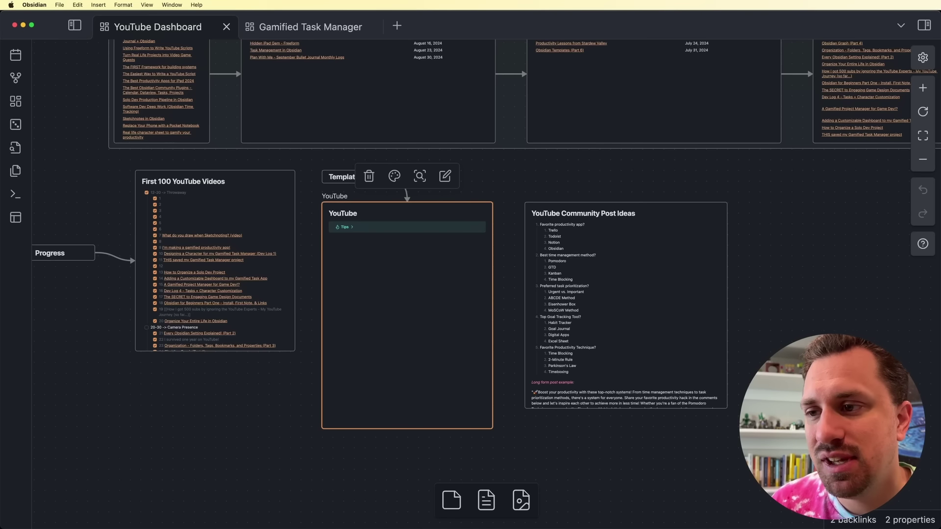
pyautogui.doubleClick(407, 315)
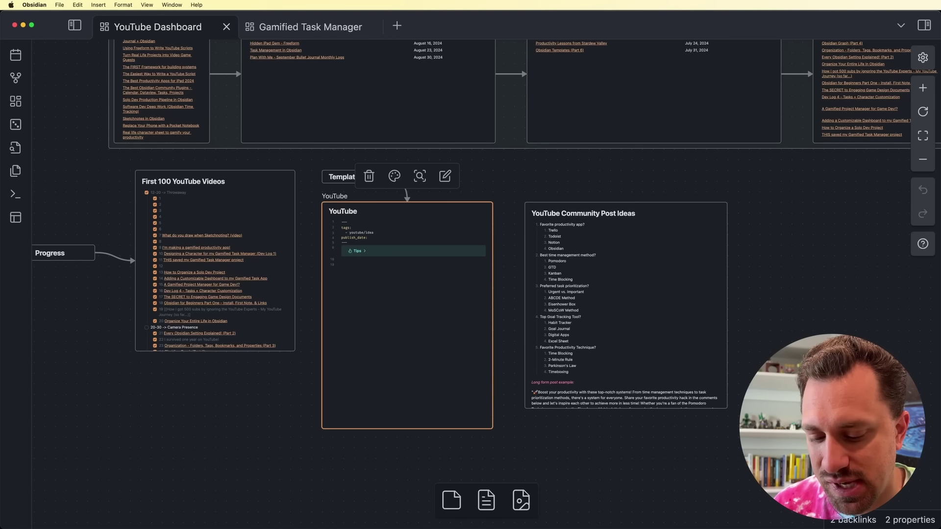
pyautogui.write('I want this')
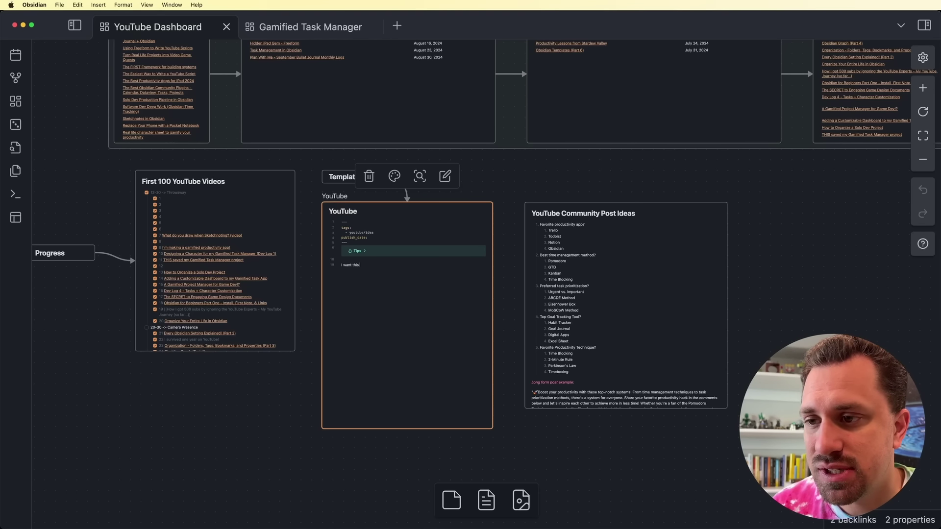
pyautogui.write(' to be part')
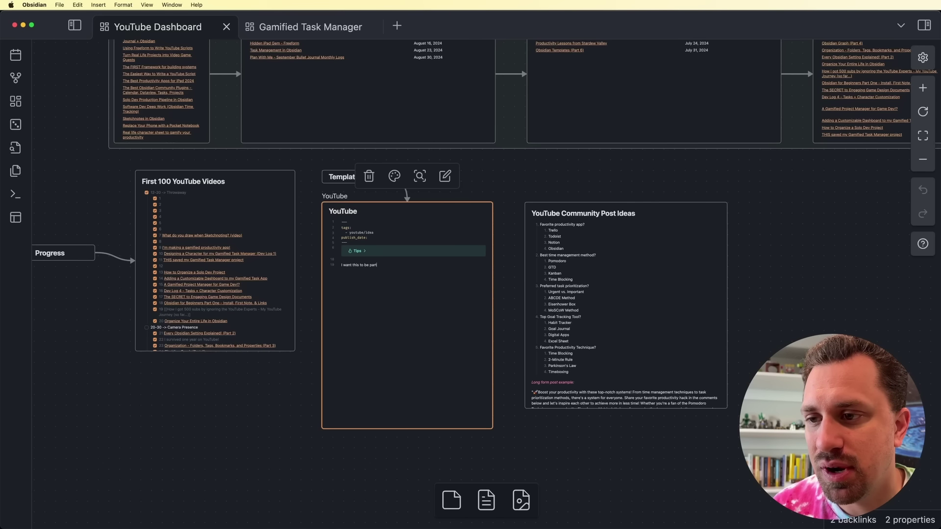
pyautogui.write(' of my template')
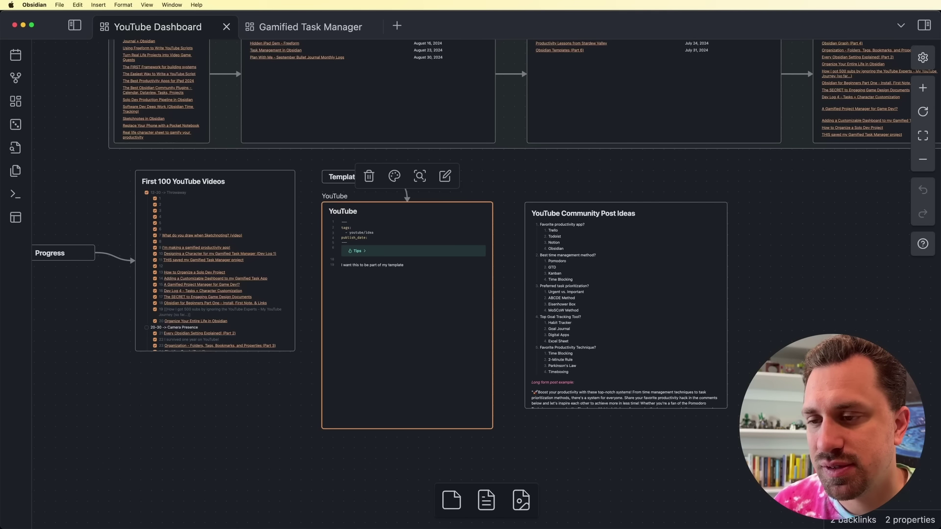
pyautogui.press('Escape')
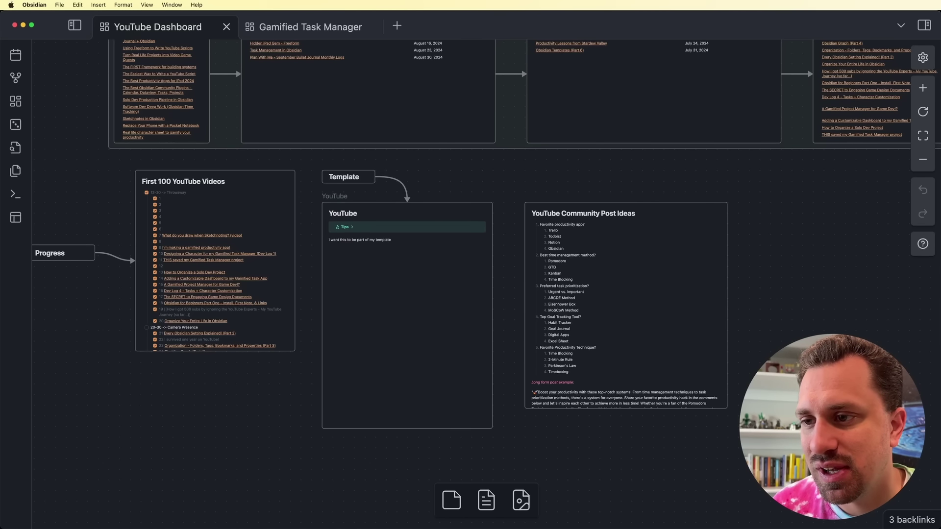
# Open the YouTube template note from its card and delete the line "I want this to be part of my template"
pyautogui.scroll(5, 377, 260)
pyautogui.scroll(5, 379, 260)
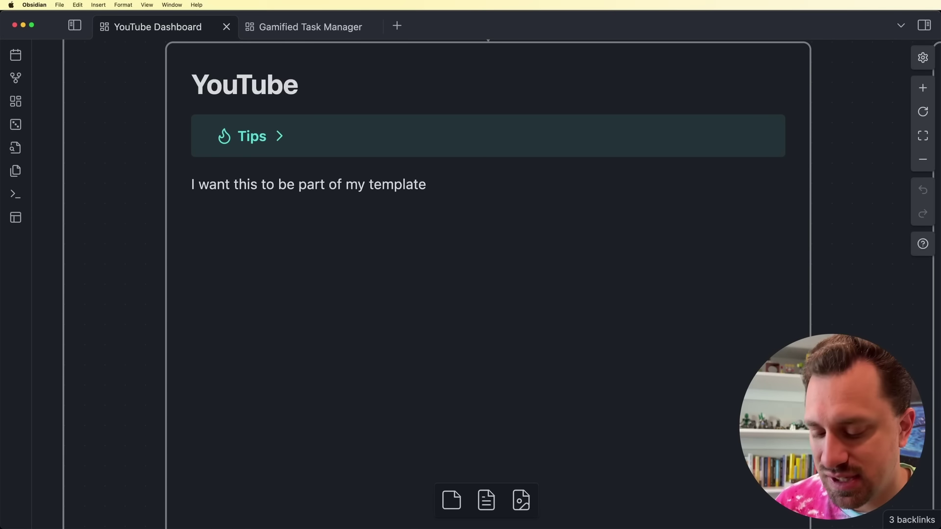
pyautogui.scroll(-4, 619, 310)
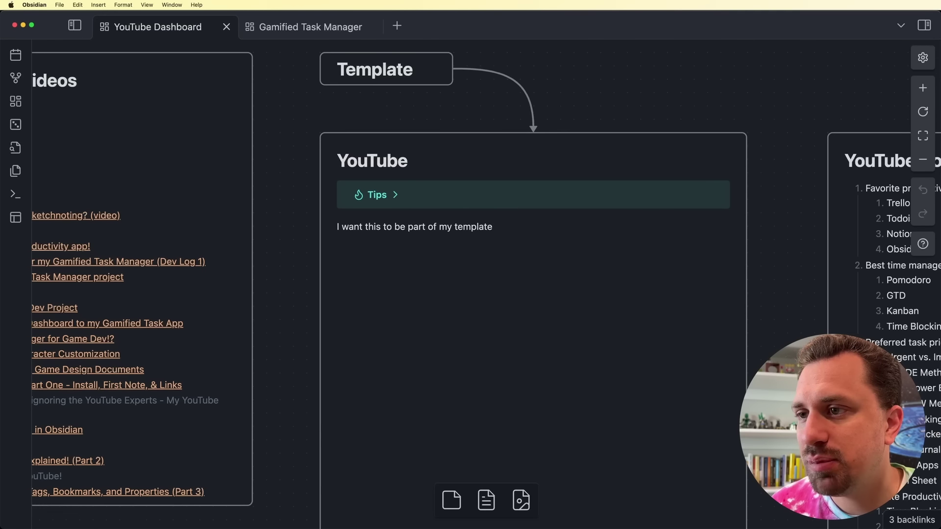
pyautogui.doubleClick(339, 124)
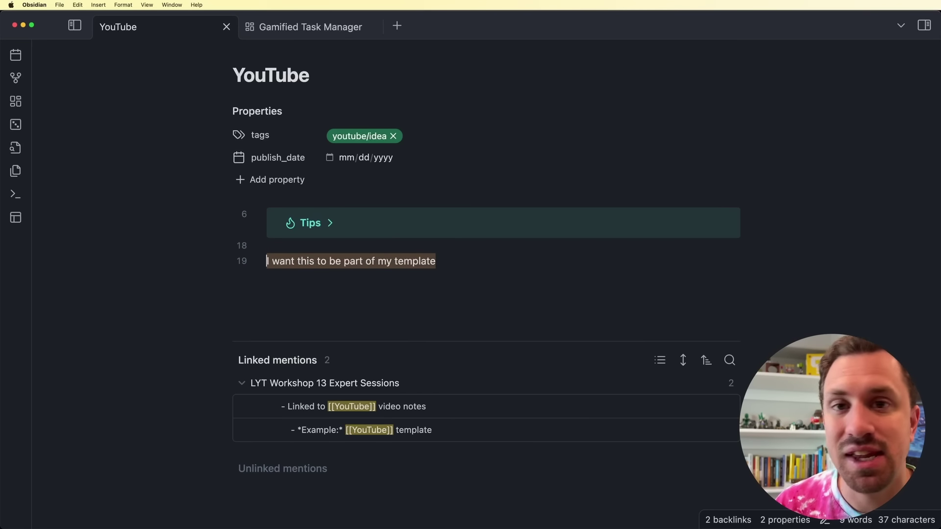
pyautogui.press('super+x')
pyautogui.press('BackSpace')
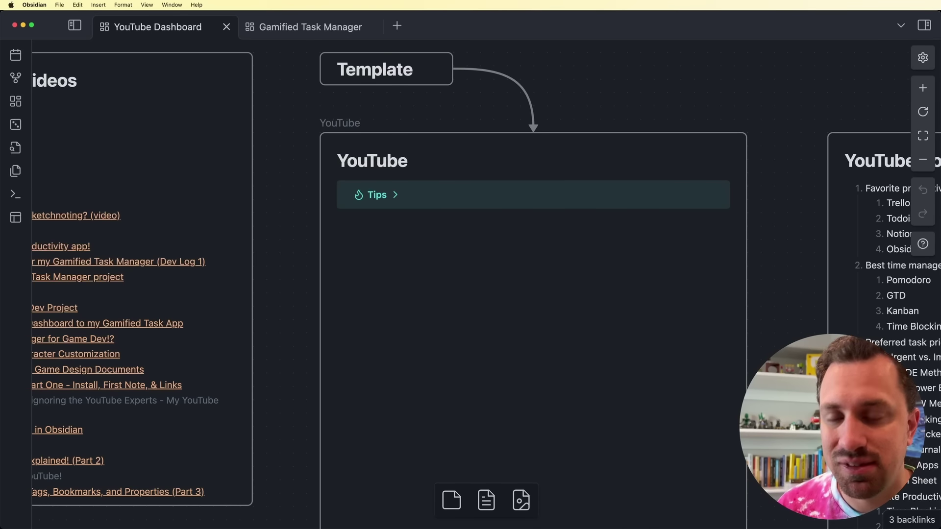
# Examine the First 100 YouTube Videos checklist card on the YouTube Dashboard
pyautogui.press('super+minus')
pyautogui.scroll(-3, 488, 281)
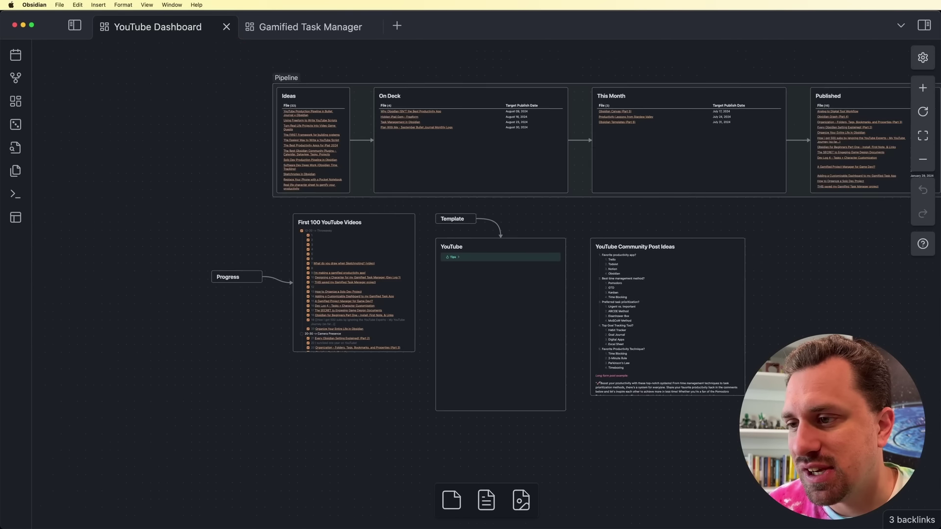
pyautogui.scroll(5, 293, 280)
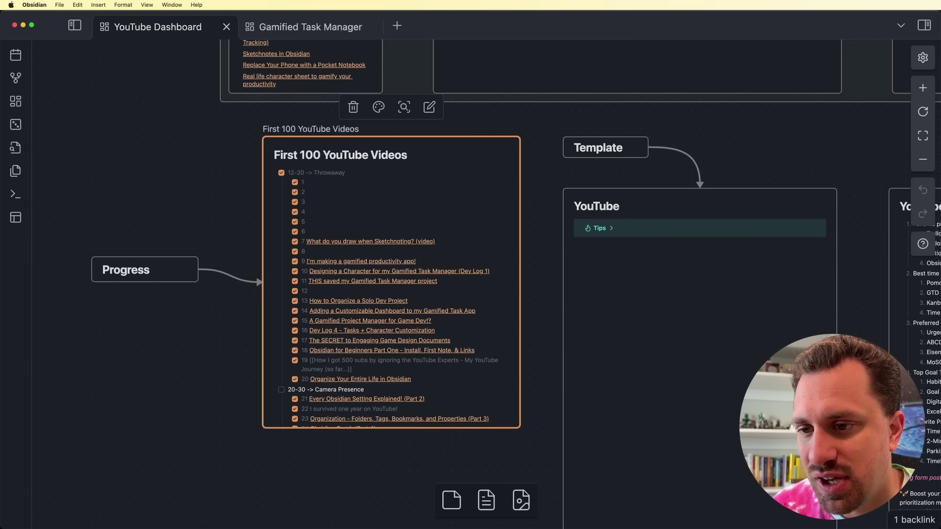
# Switch to the Gamified Task Manager canvas and examine the Research card's list of note links in its editor
pyautogui.click(311, 27)
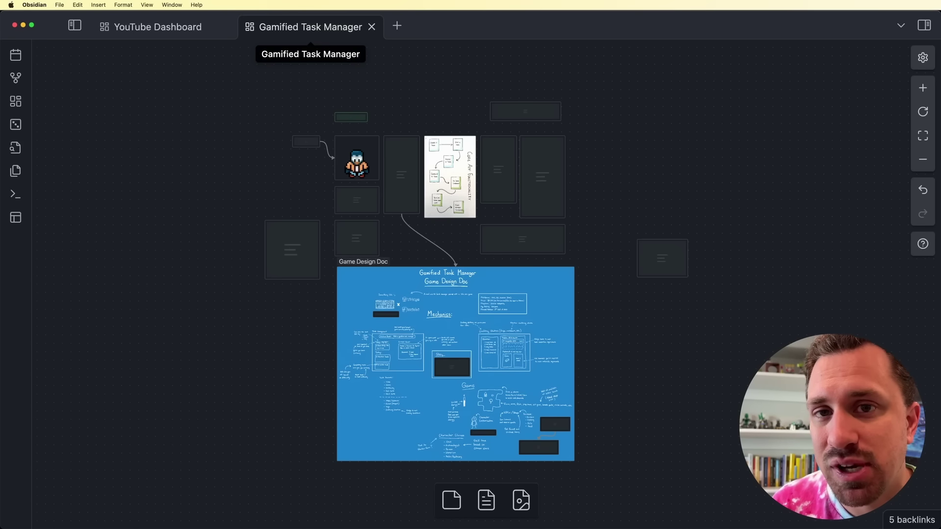
pyautogui.scroll(5, 425, 172)
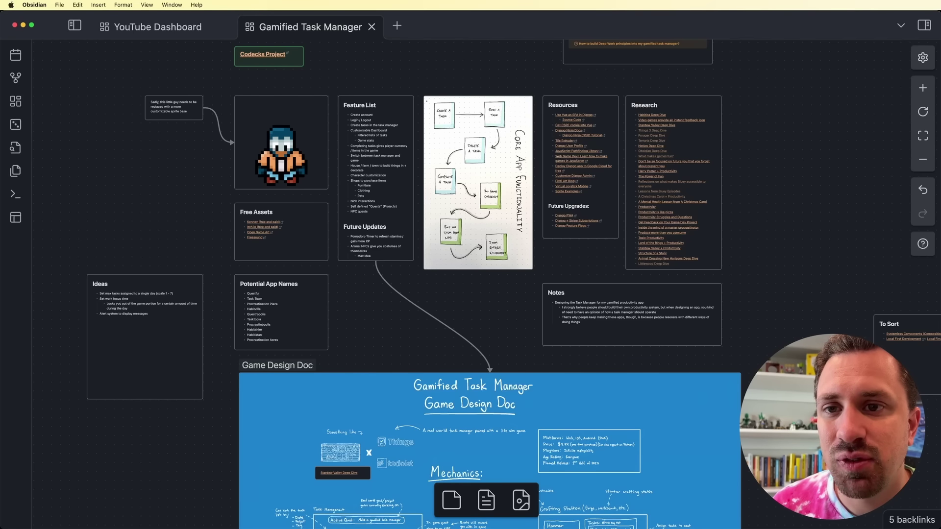
pyautogui.scroll(5, 583, 179)
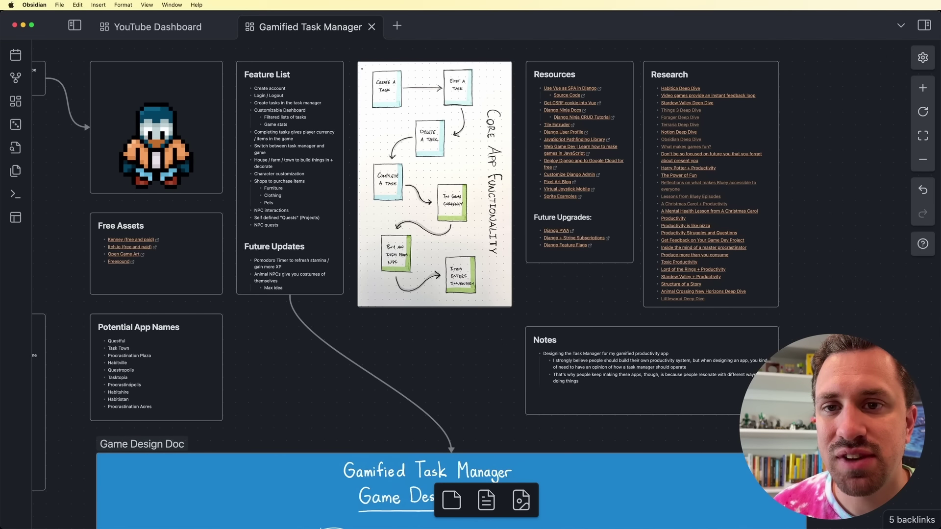
pyautogui.hscroll(6, 382, 294)
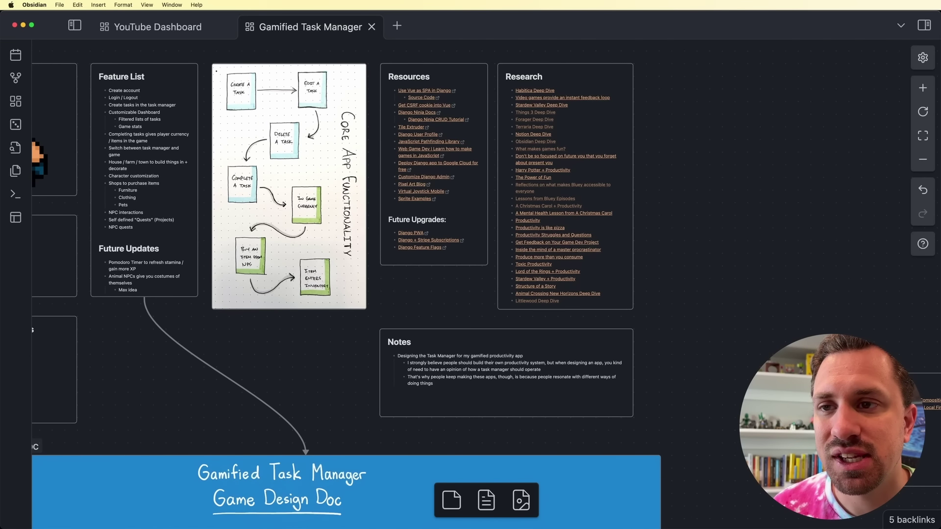
pyautogui.click(565, 77)
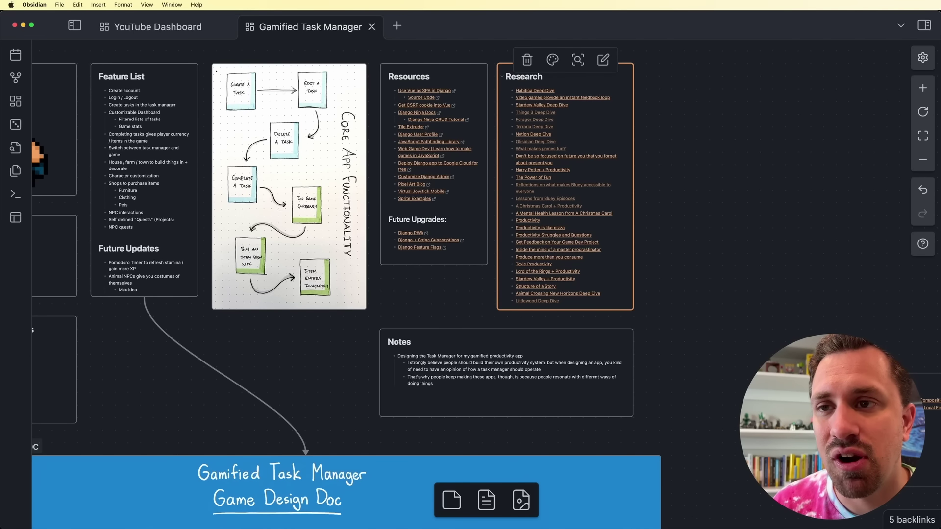
pyautogui.click(565, 77)
pyautogui.click(573, 94)
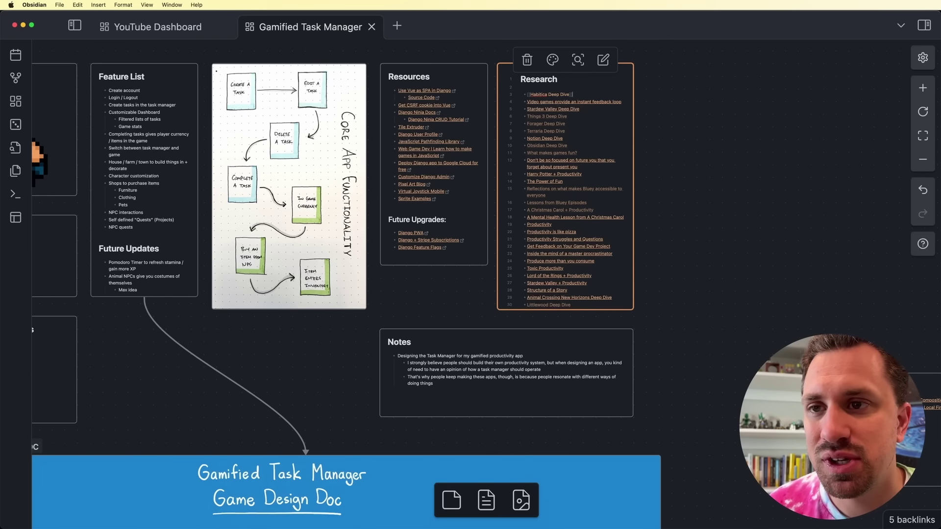
pyautogui.click(679, 185)
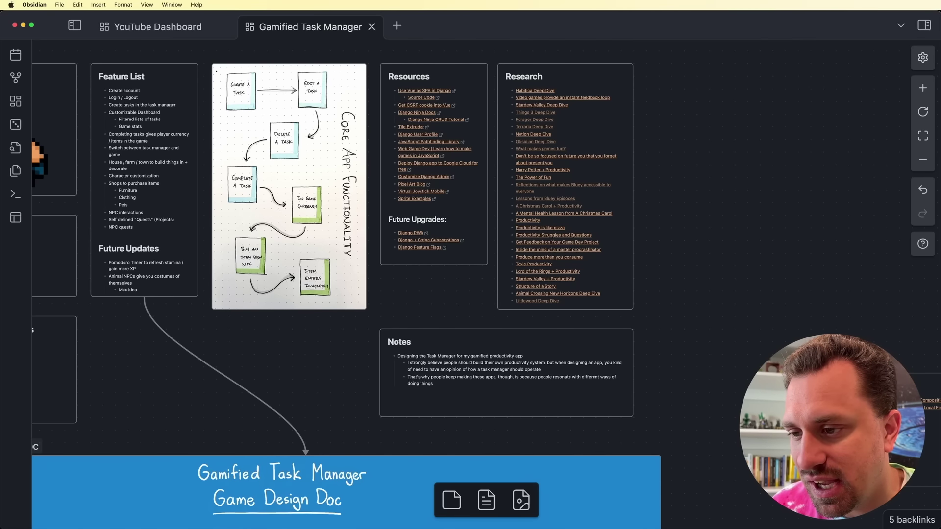
# Examine the Game section of the Game Design Doc and open its linked Pixel Art Character Style Ideas canvas
pyautogui.scroll(-6, 471, 277)
pyautogui.hscroll(-3, 470, 277)
pyautogui.scroll(-4, 470, 277)
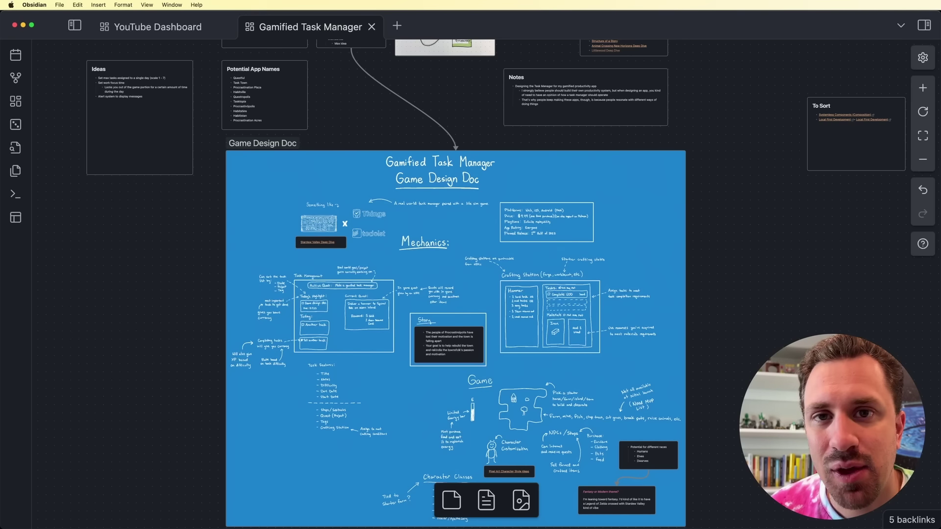
pyautogui.scroll(-3, 486, 284)
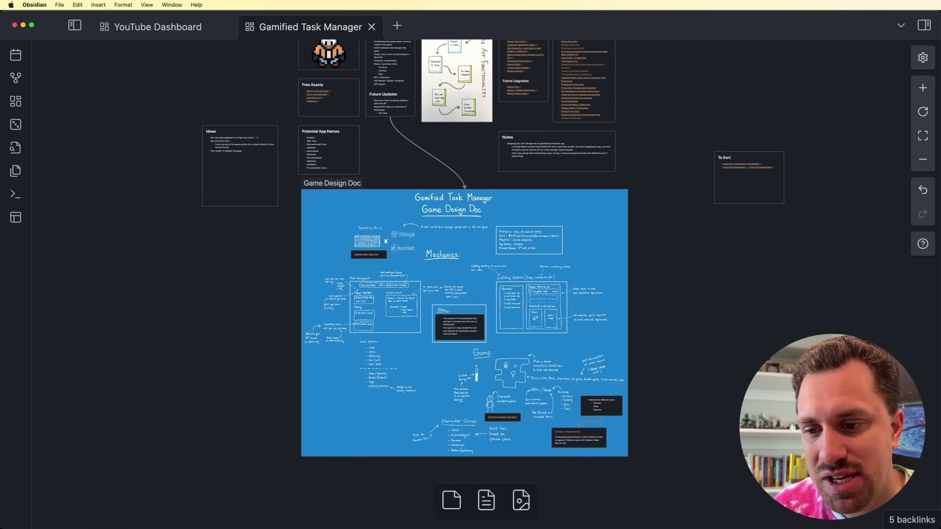
pyautogui.scroll(10, 538, 430)
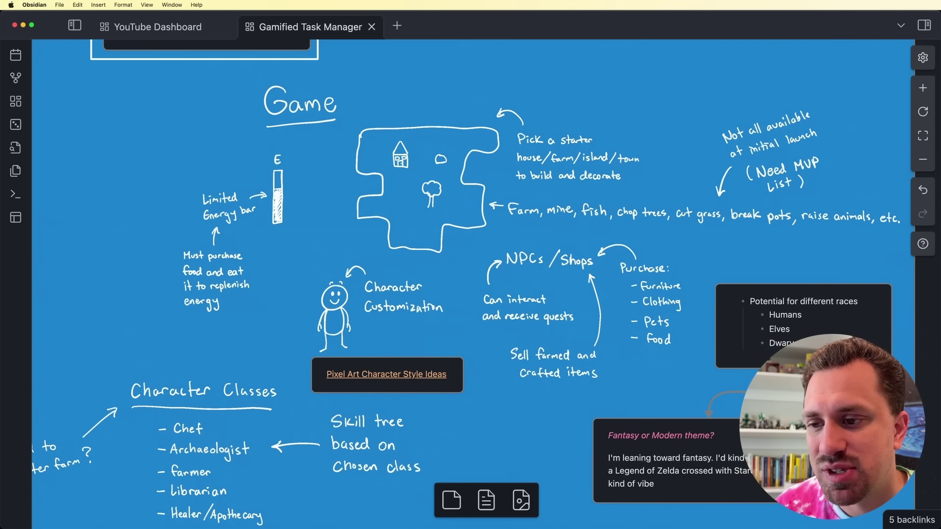
pyautogui.scroll(3, 378, 382)
pyautogui.scroll(1, 436, 329)
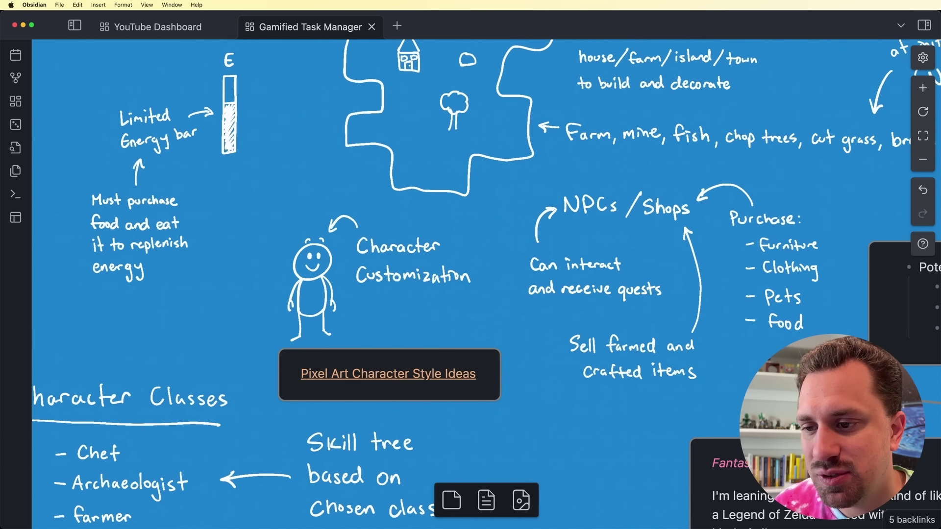
pyautogui.click(396, 375)
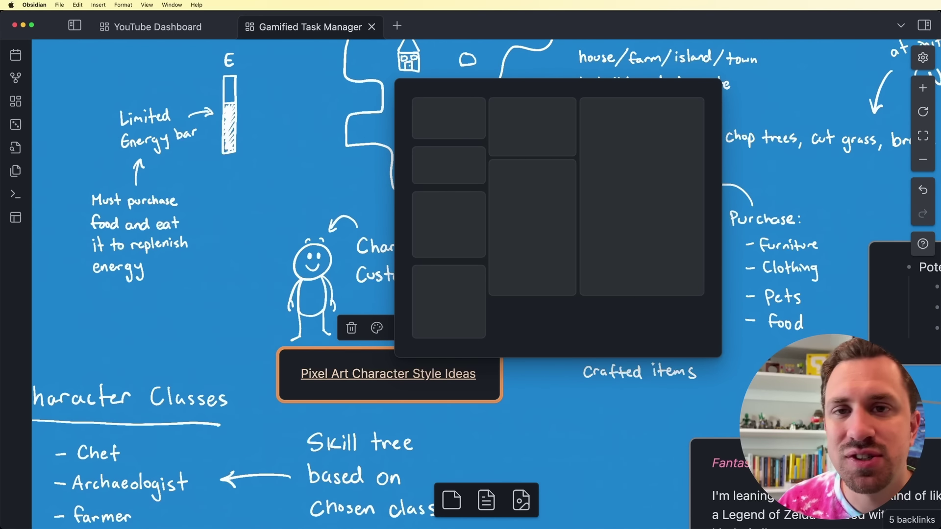
pyautogui.click(396, 374)
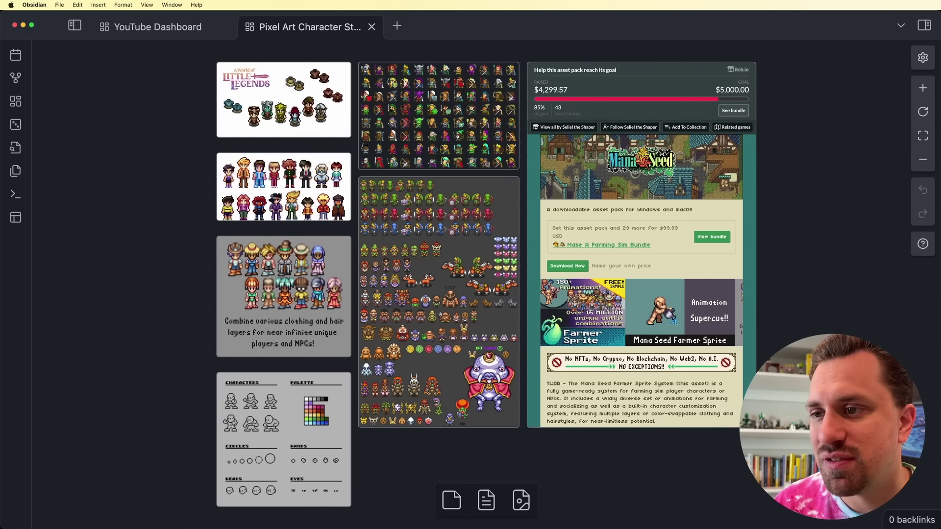
# Return to the Gamified Task Manager canvas and look over the Game Design Doc drawing with its embedded cards
pyautogui.press('super+alt+Left')
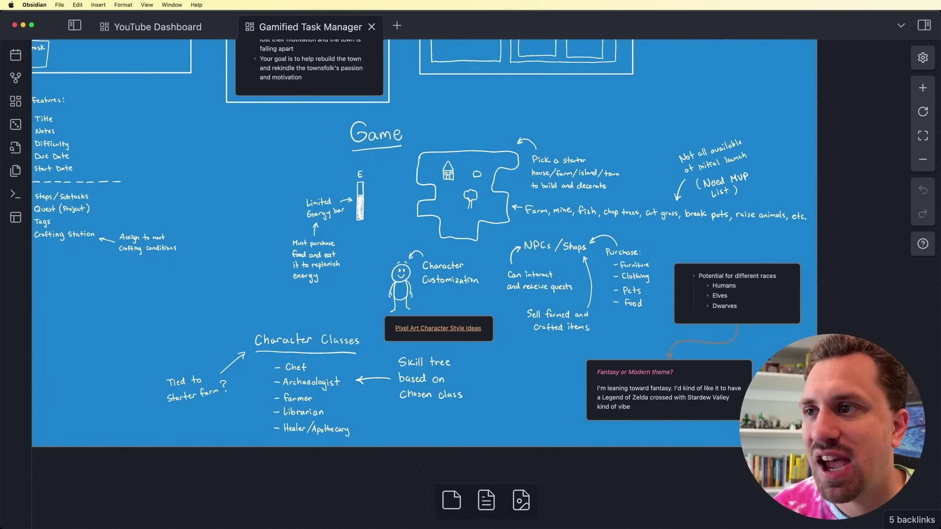
pyautogui.scroll(-5, 486, 284)
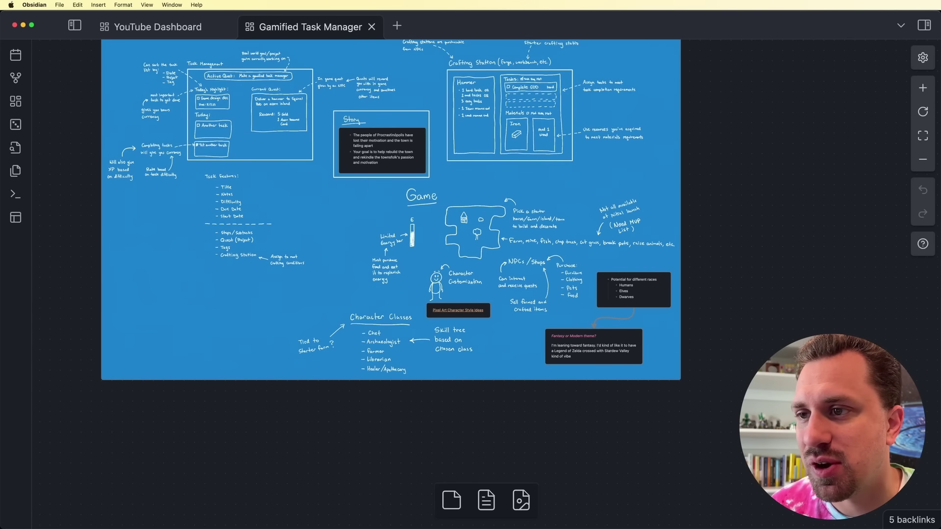
pyautogui.scroll(5, 362, 152)
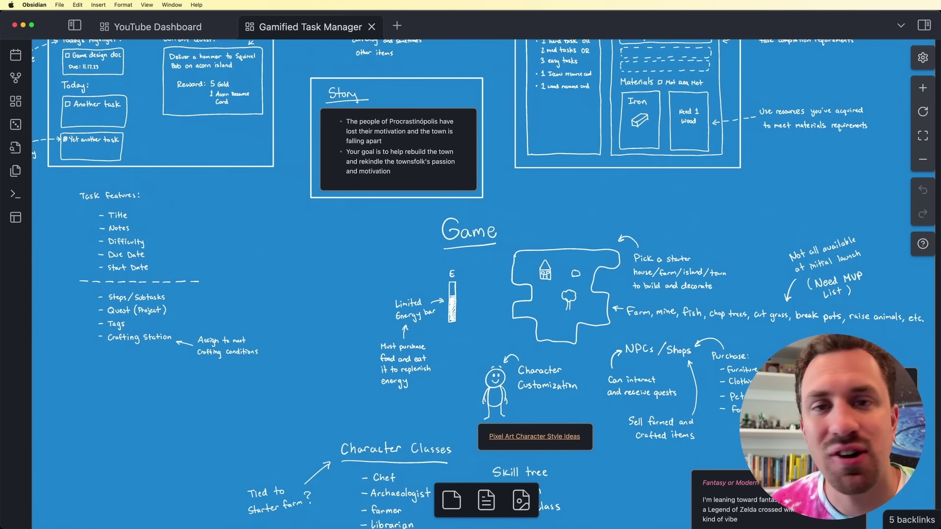
pyautogui.scroll(-10, 490, 290)
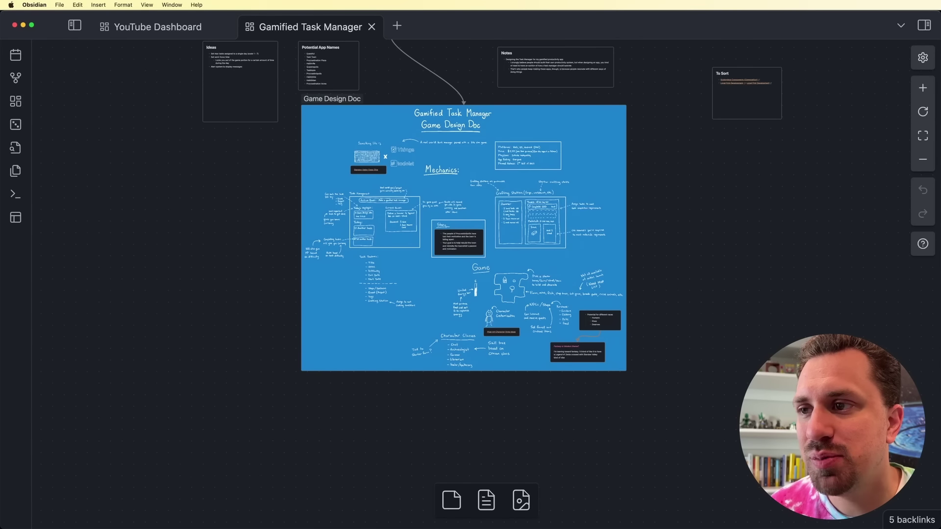
pyautogui.moveTo(465, 111)
pyautogui.mouseDown()
pyautogui.moveTo(495, 157)
pyautogui.moveTo(435, 147)
pyautogui.moveTo(496, 134)
pyautogui.moveTo(459, 123)
pyautogui.mouseUp()
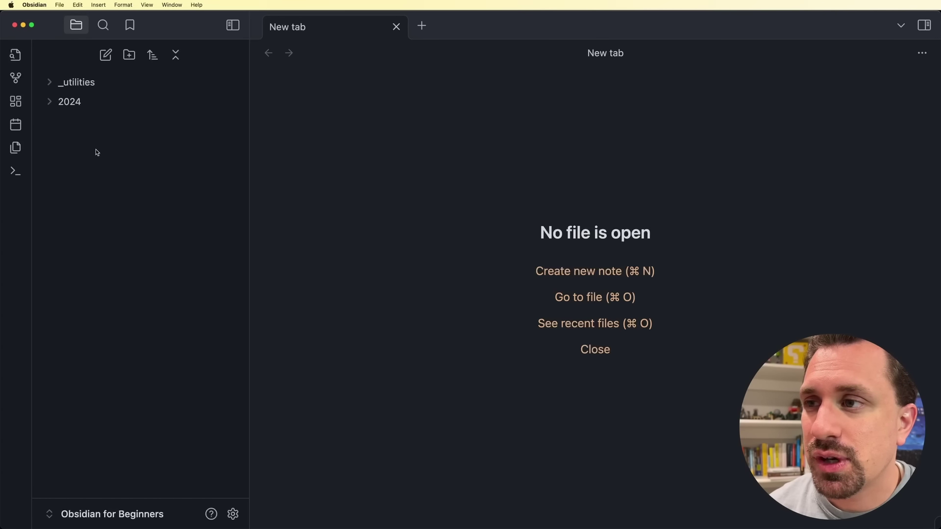
# Create a folder named _templates at the root of the Obsidian for Beginners vault
pyautogui.click(131, 57)
pyautogui.press('BackSpace')
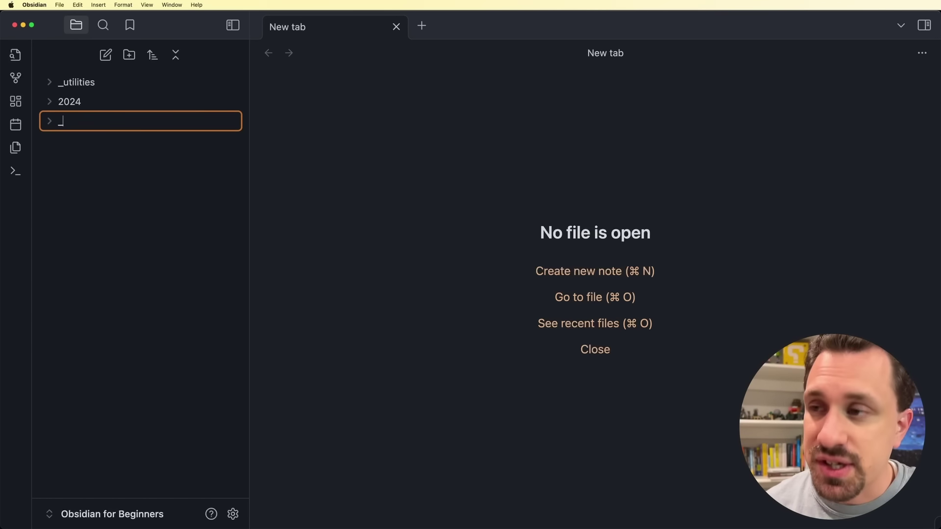
pyautogui.write('_templates')
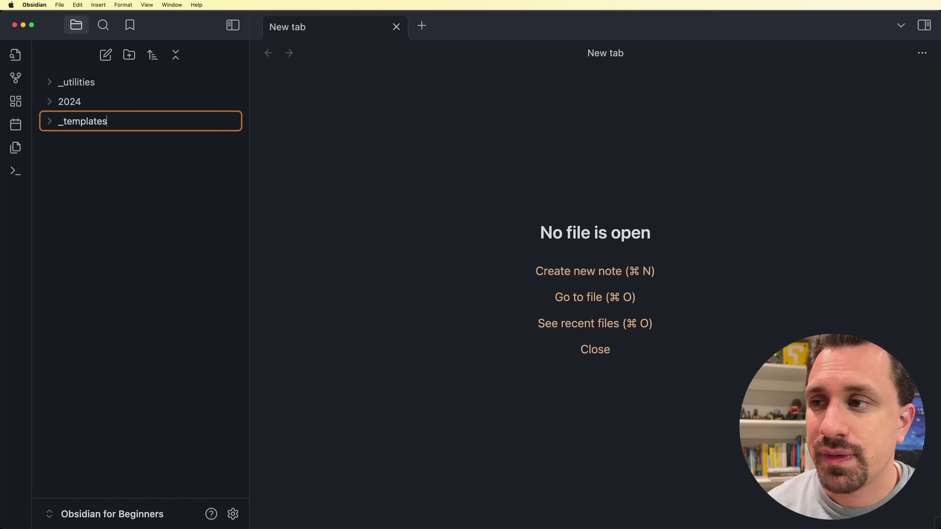
pyautogui.press('Return')
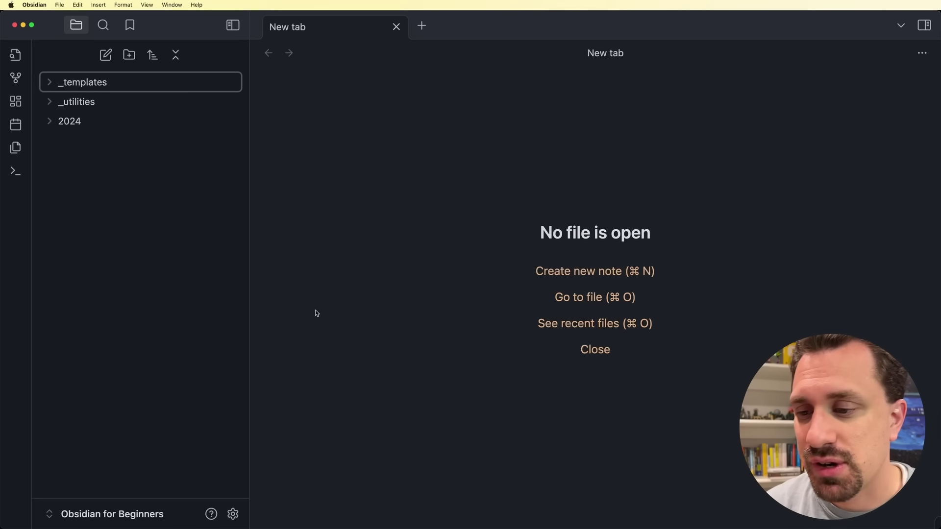
# Check in the core plugin settings whether the Templates plugin is enabled
pyautogui.click(233, 514)
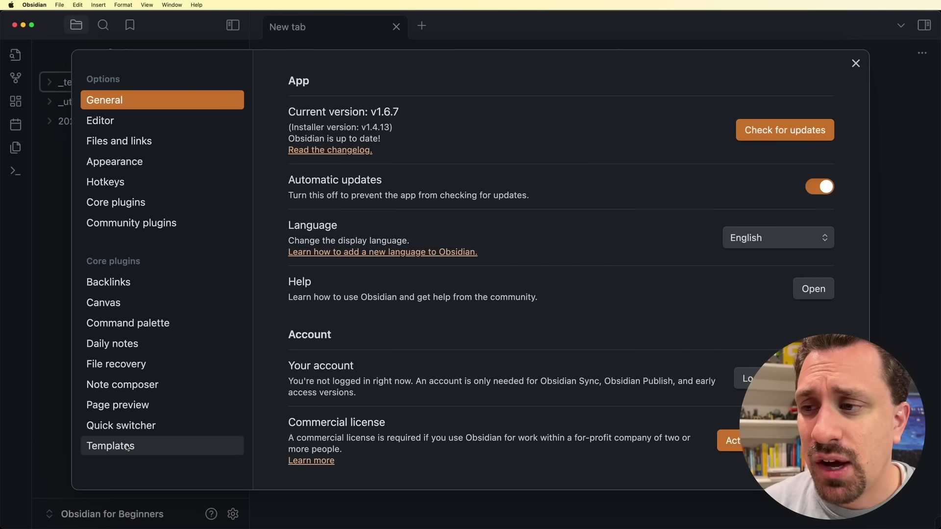
pyautogui.click(157, 203)
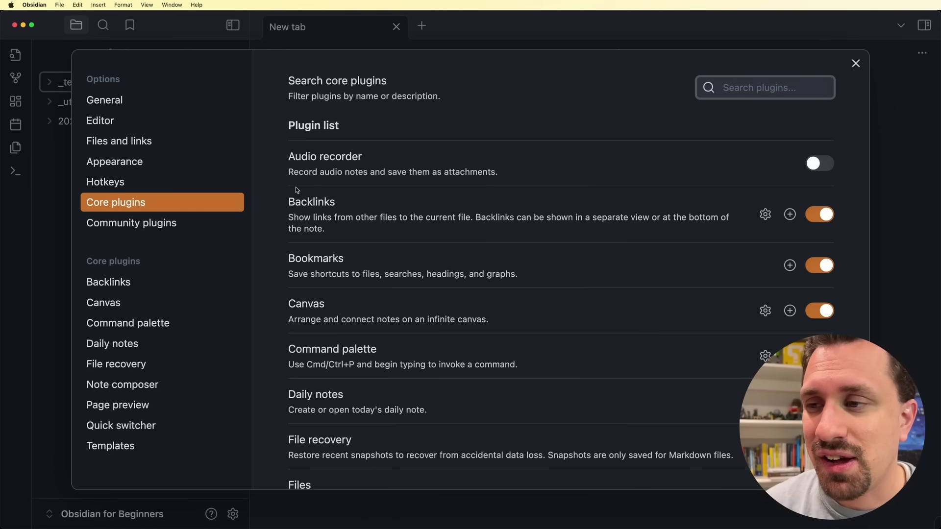
pyautogui.scroll(-10, 457, 258)
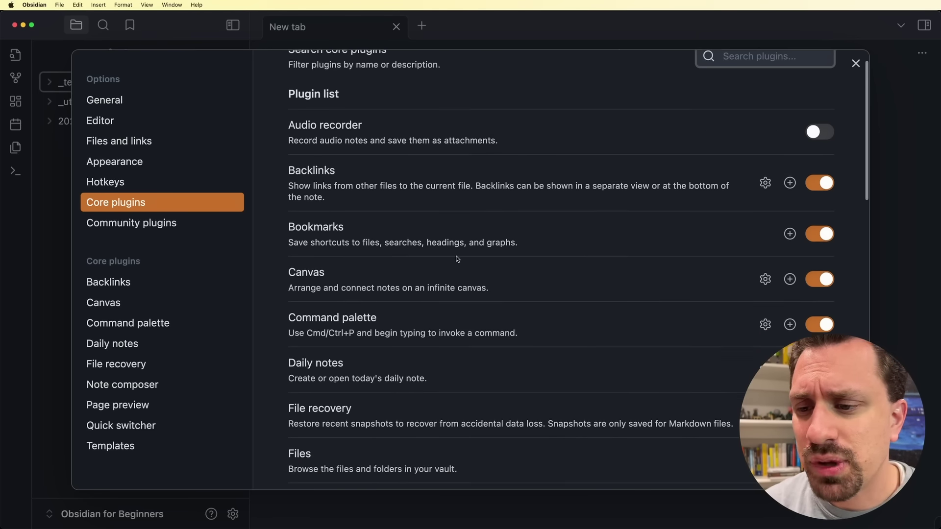
pyautogui.scroll(-10, 456, 259)
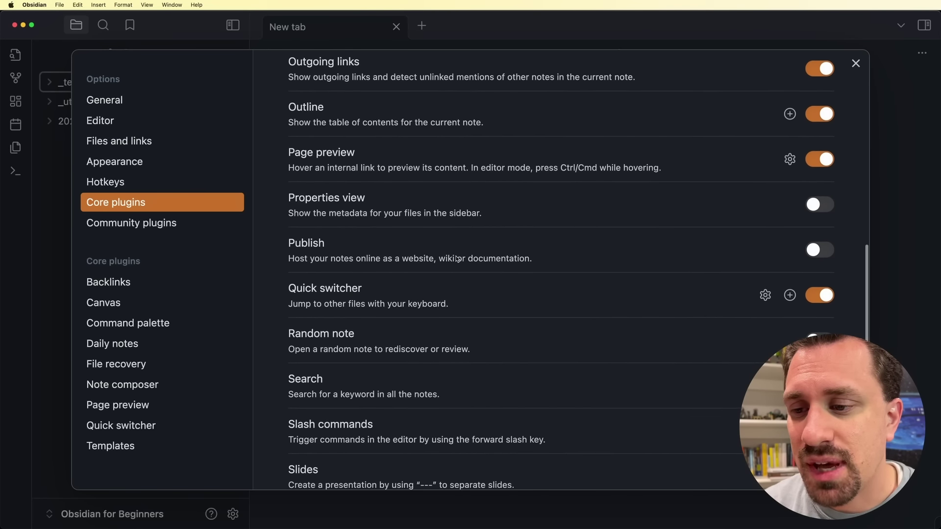
pyautogui.scroll(-3, 456, 258)
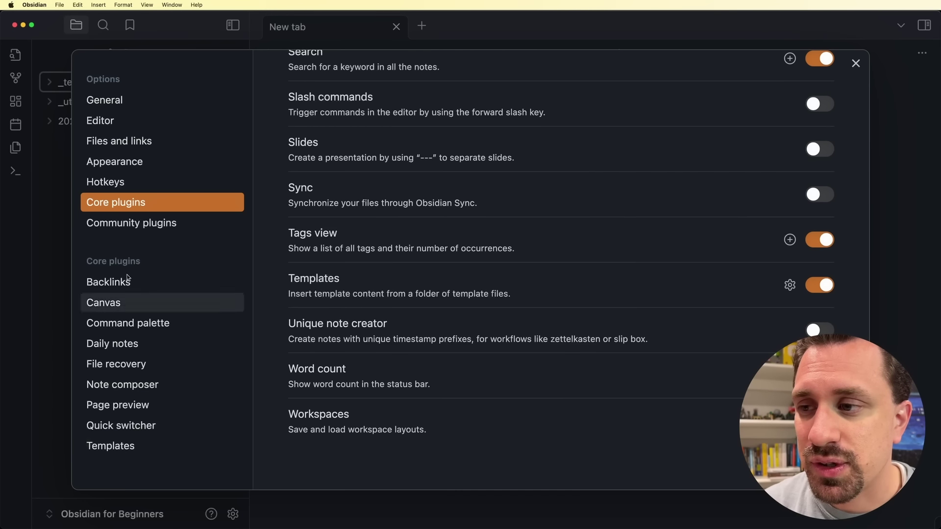
# Set the Templates plugin's template folder location to _templates and close the settings
pyautogui.click(128, 452)
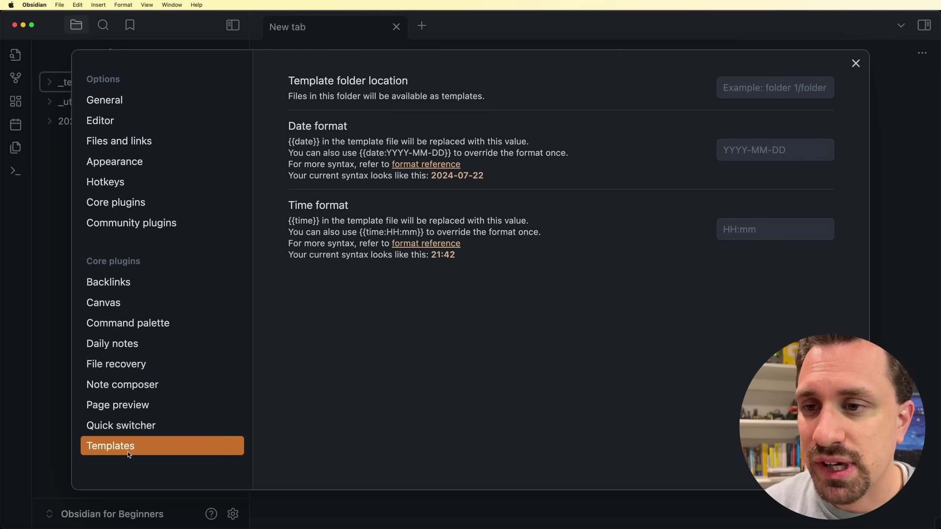
pyautogui.click(765, 89)
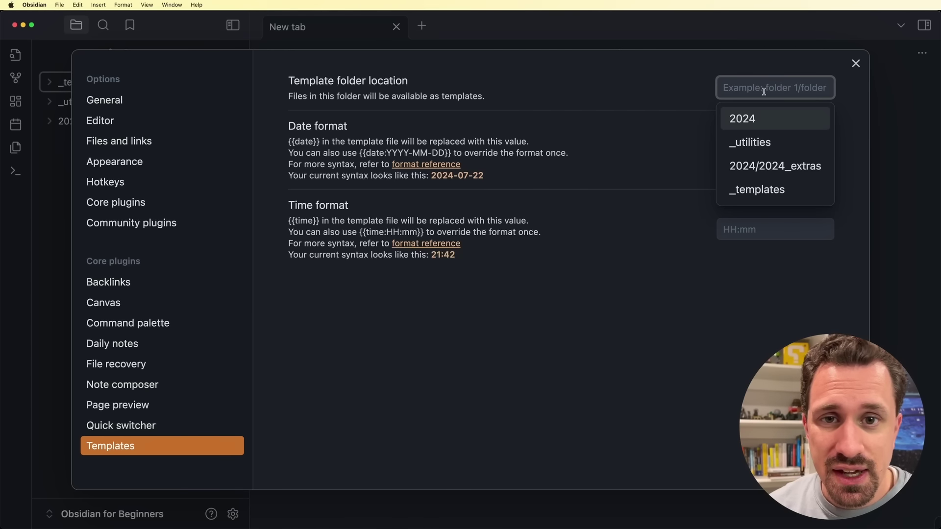
pyautogui.click(767, 194)
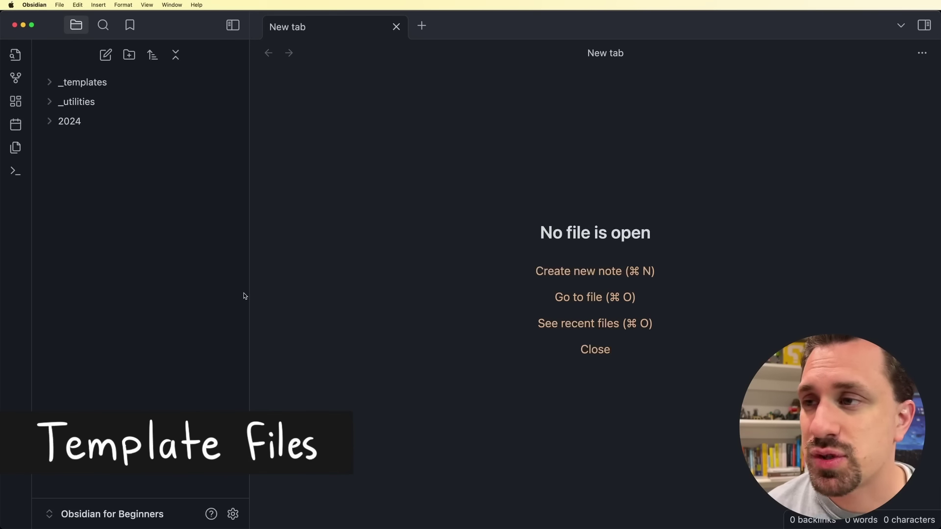
# Create a note titled "New Note" inside the _templates folder
pyautogui.rightClick(88, 86)
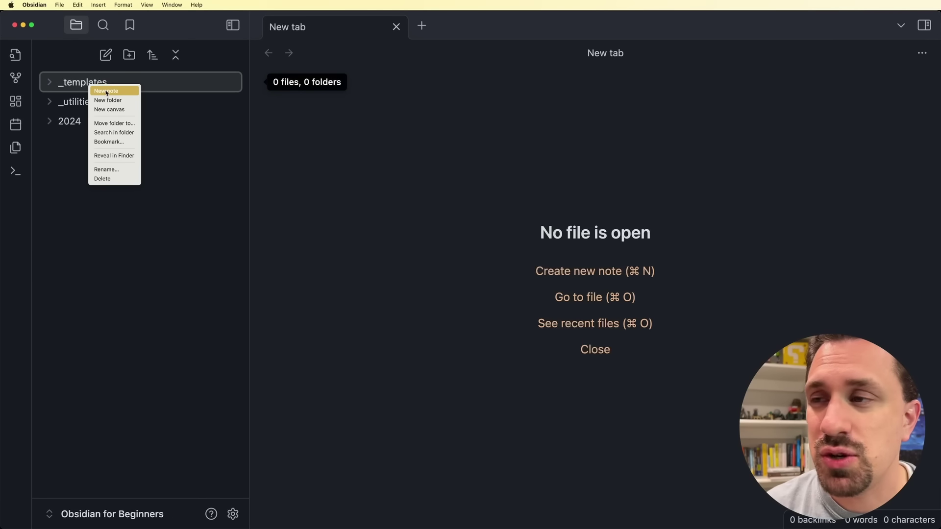
pyautogui.click(107, 93)
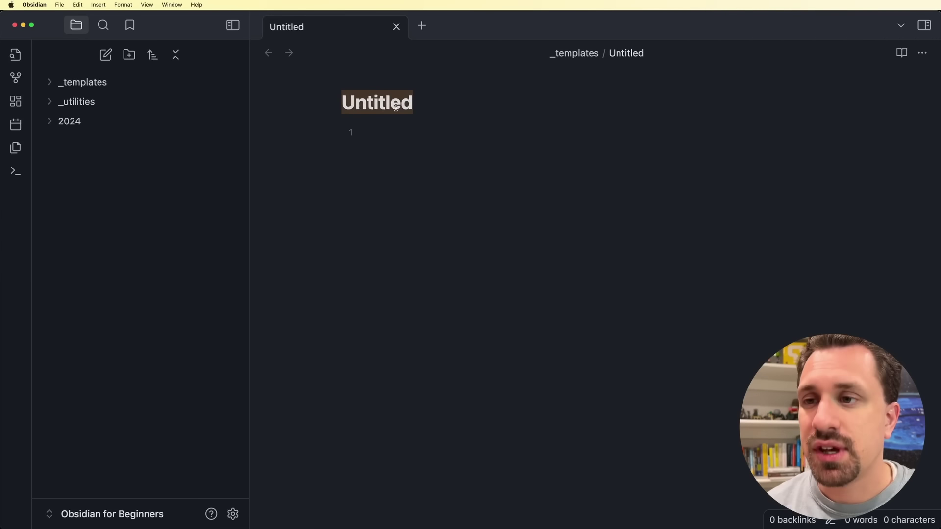
pyautogui.write('New Note')
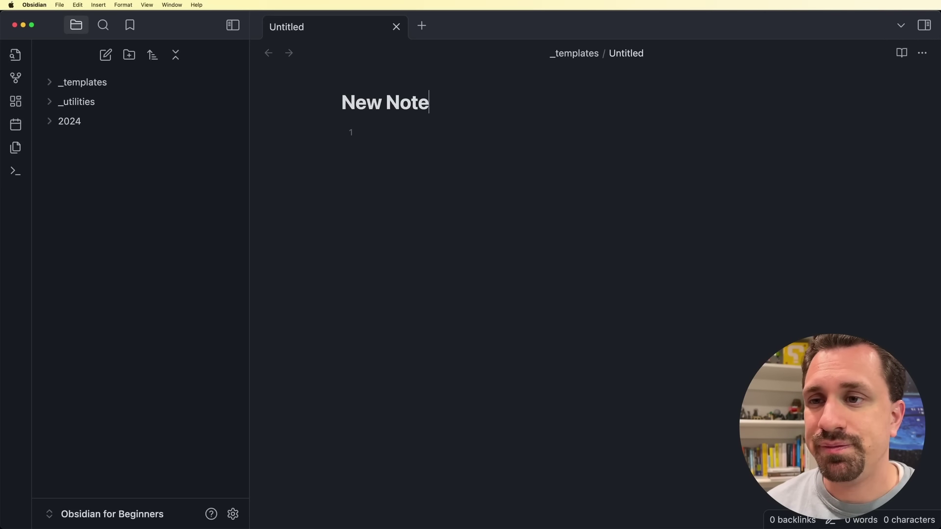
pyautogui.press('Return')
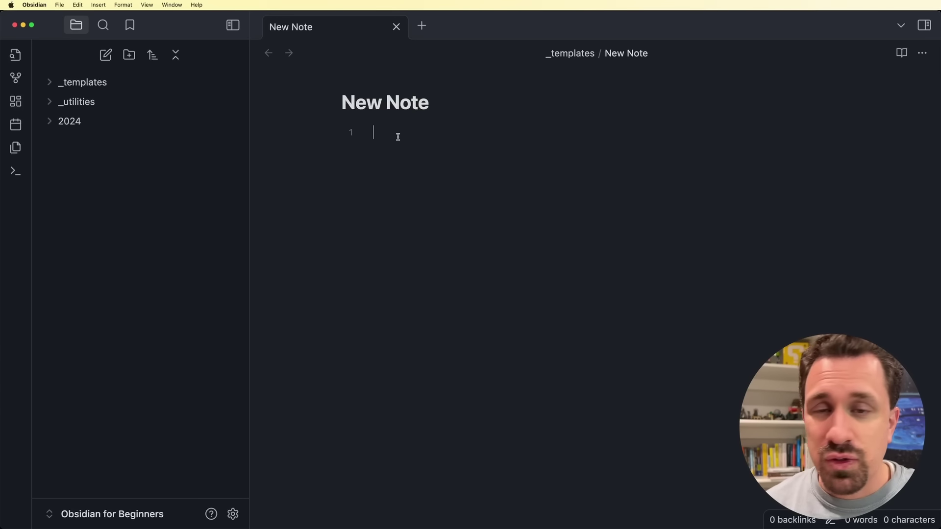
# Add the level-one heading "New Note" to the template's body, followed by two empty lines
pyautogui.write('#')
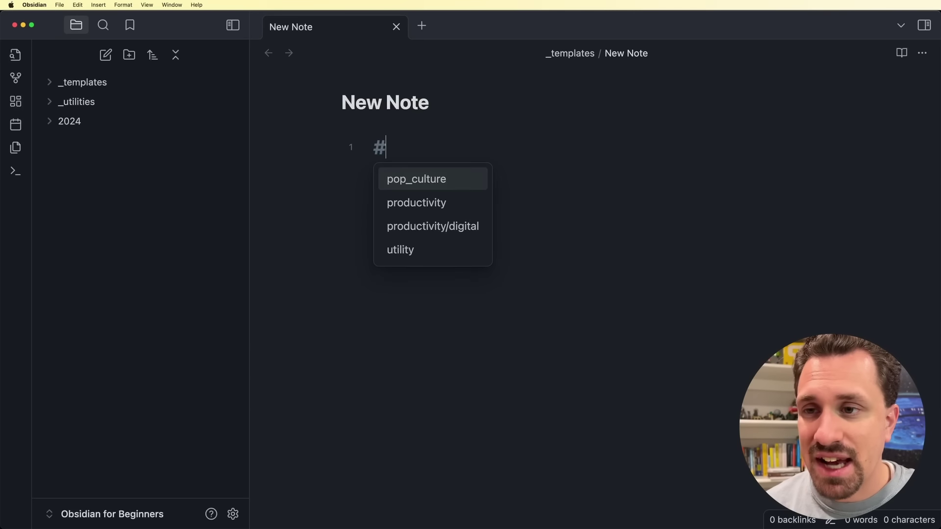
pyautogui.write(' N')
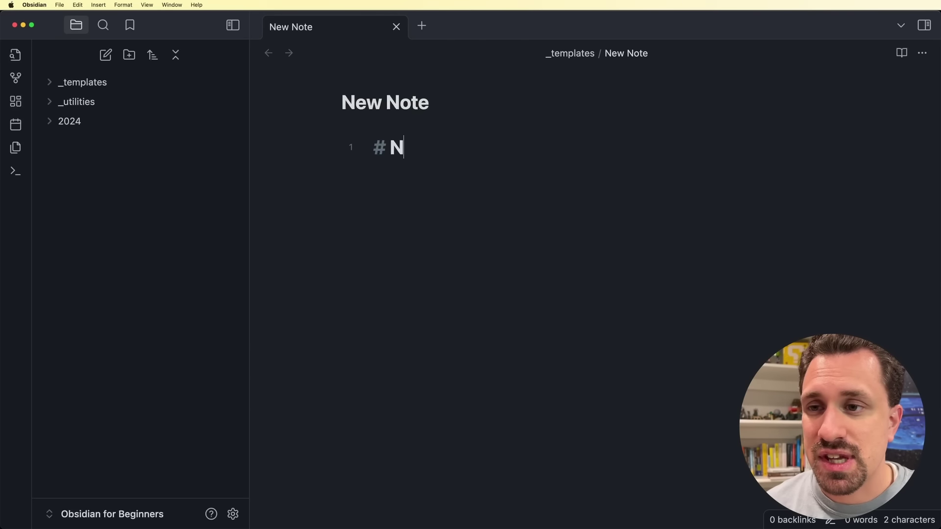
pyautogui.press('BackSpace')
pyautogui.write('New Note')
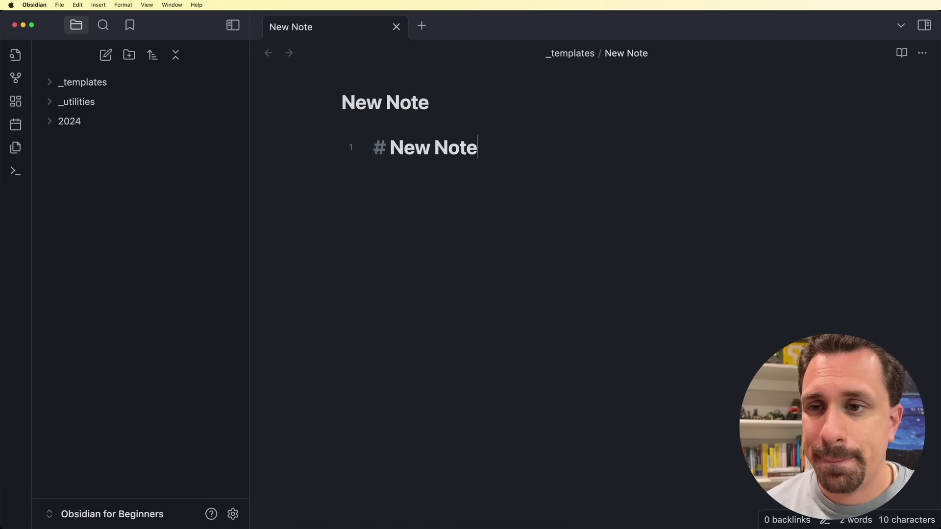
pyautogui.press('Return')
pyautogui.press('Return')
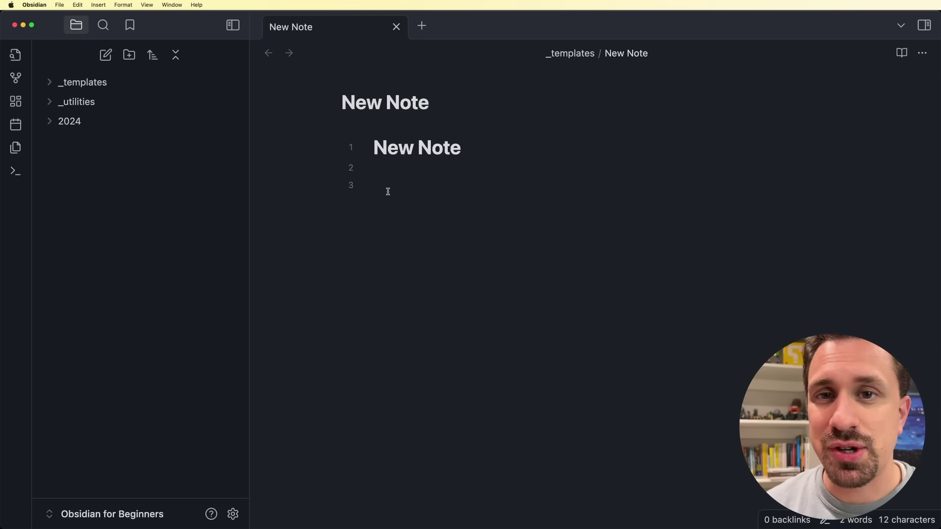
# Create a note titled "Templates are awesome!" in the 2024 folder and insert the New Note template into it
pyautogui.click(51, 123)
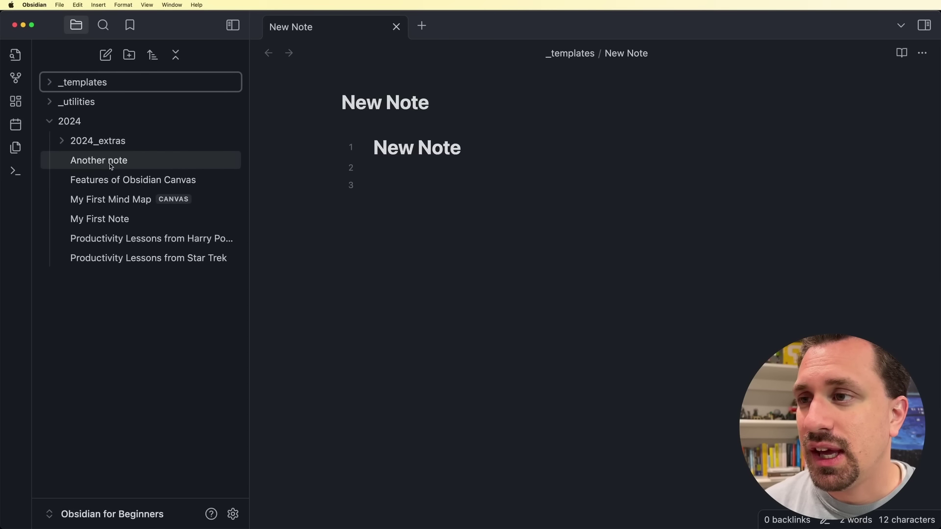
pyautogui.click(105, 55)
pyautogui.write('Templates are awesome')
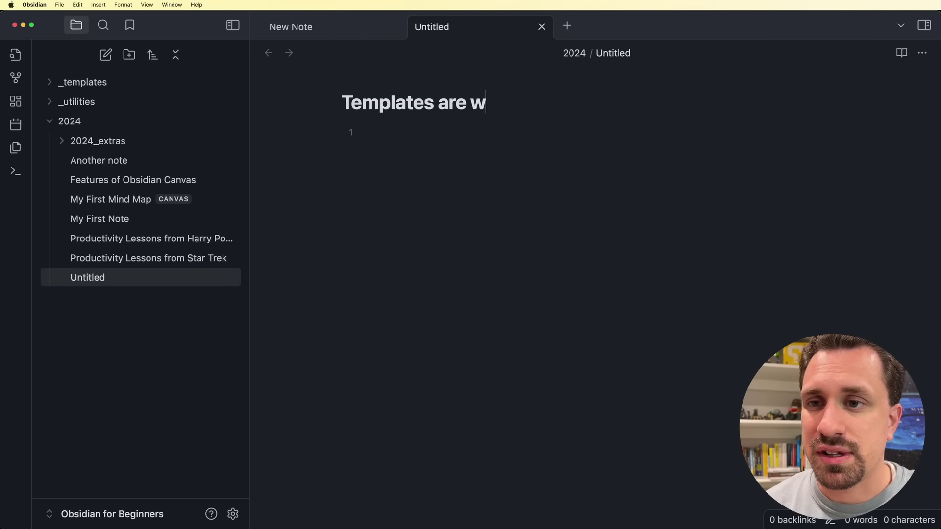
pyautogui.write('!')
pyautogui.press('Return')
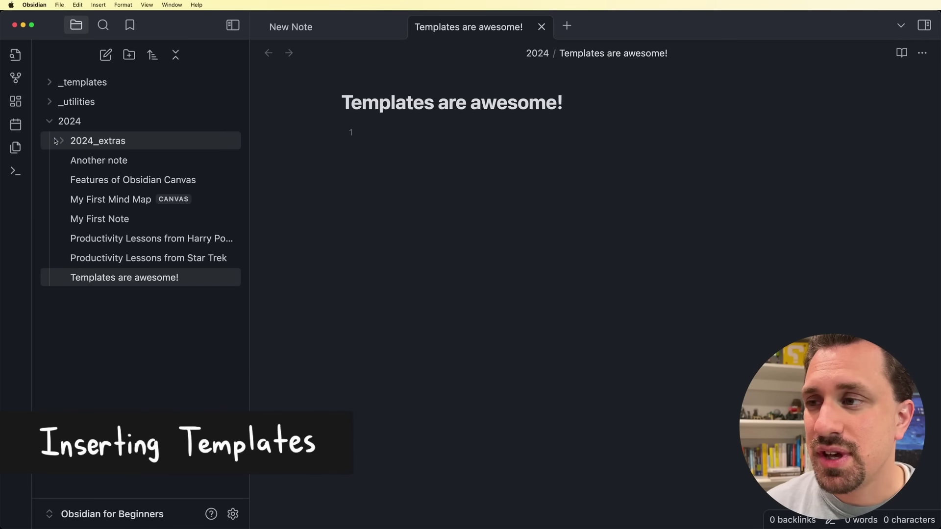
pyautogui.click(19, 151)
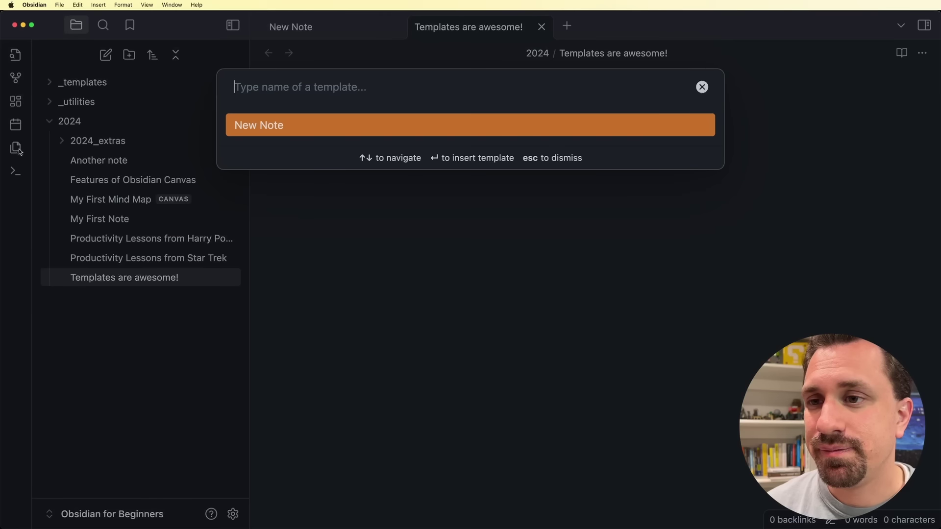
pyautogui.click(273, 127)
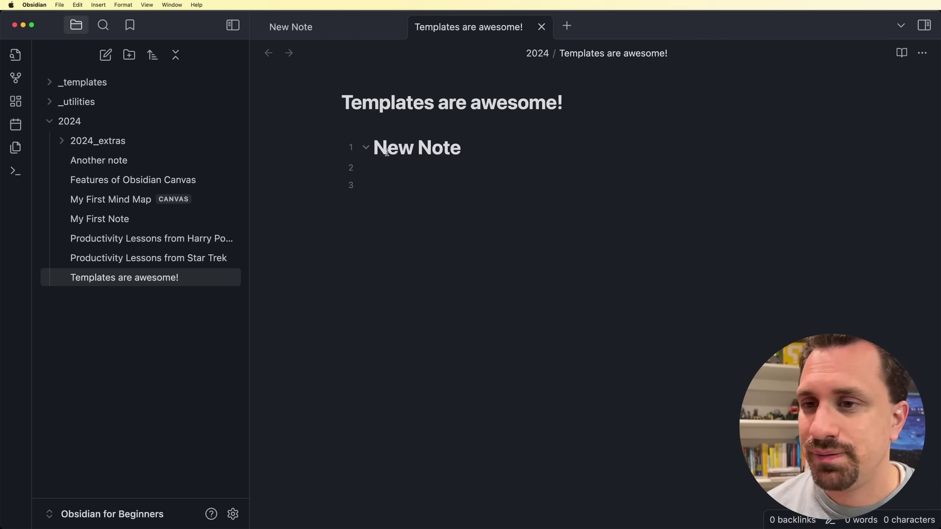
# Clear the body of the "Templates are awesome!" note and insert the New Note template using the Insert template command
pyautogui.press('super+a')
pyautogui.press('BackSpace')
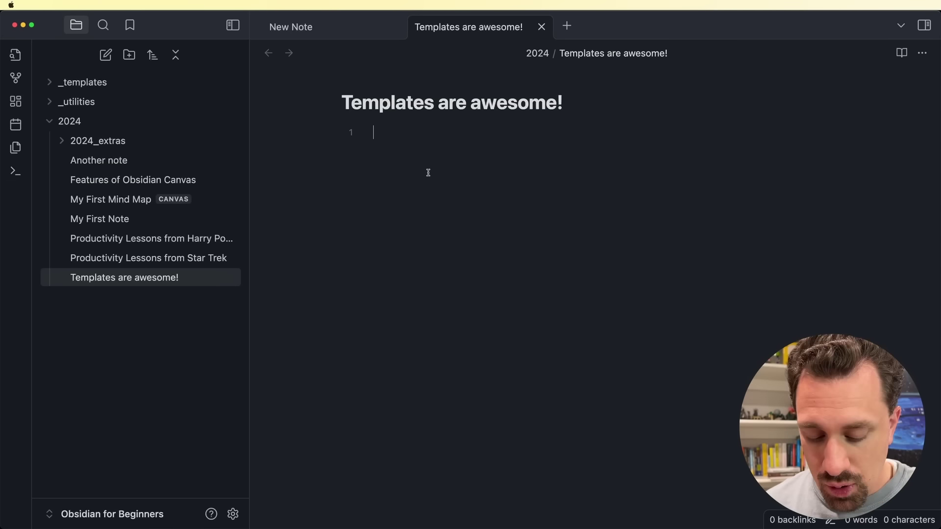
pyautogui.press('super+p')
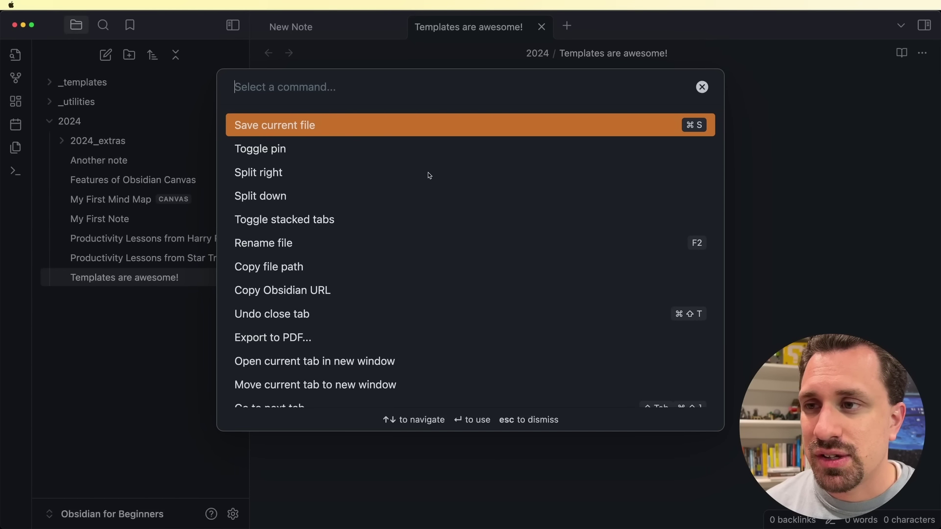
pyautogui.write('Insert template')
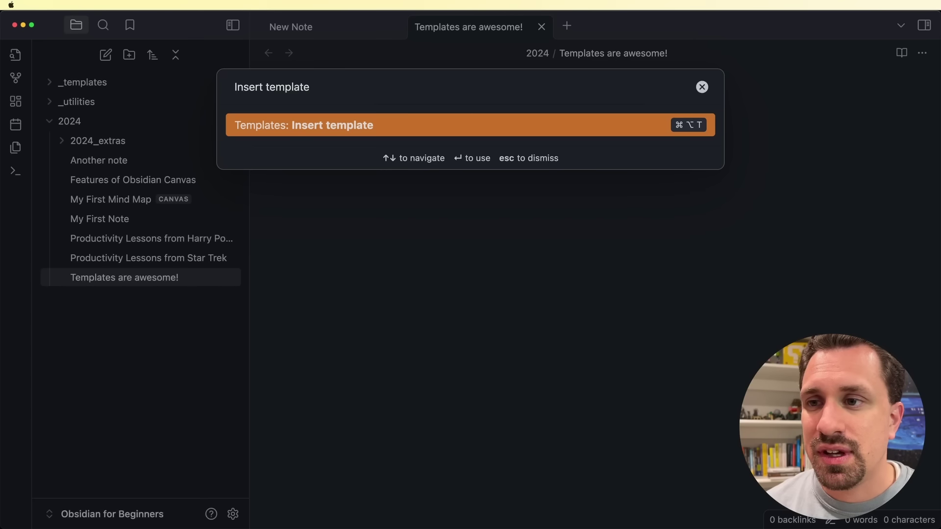
pyautogui.press('Return')
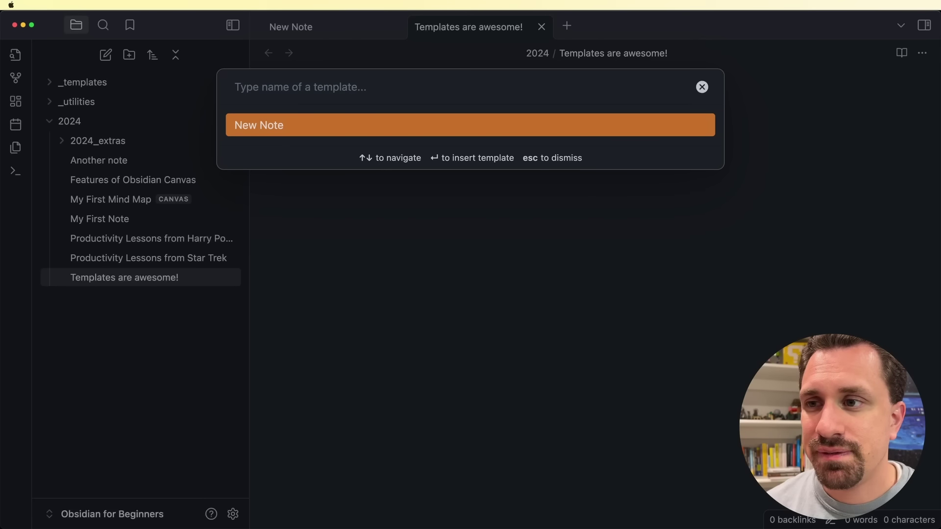
pyautogui.press('Return')
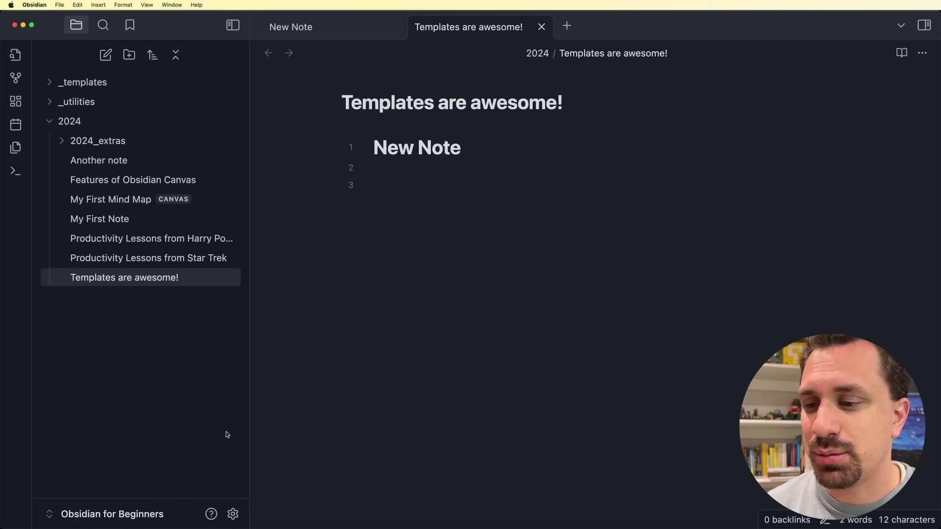
# Look up the hotkey assigned to the Insert template command in the settings, then close the settings
pyautogui.click(233, 513)
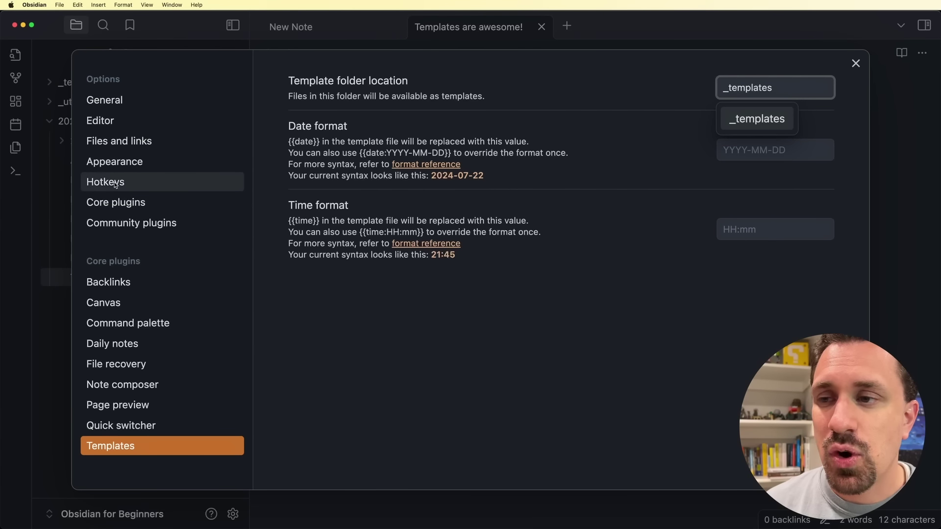
pyautogui.click(233, 187)
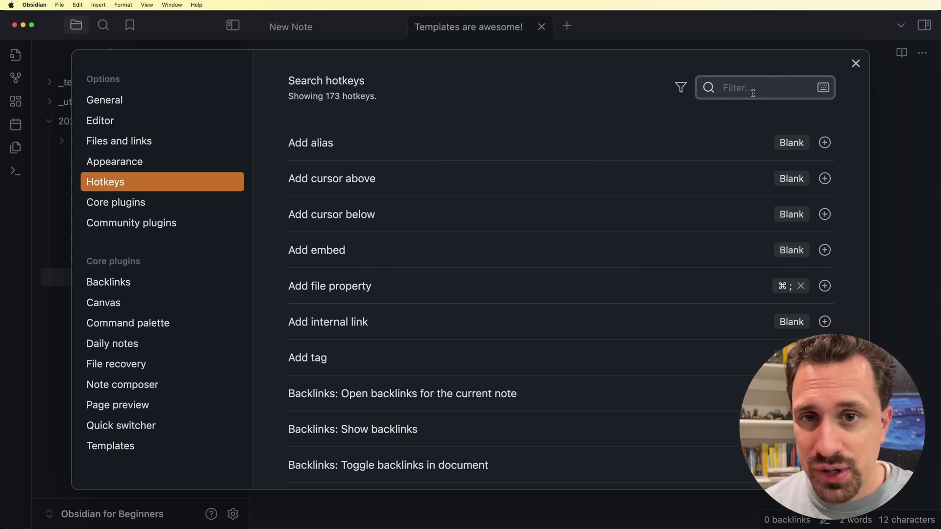
pyautogui.write('Insert Template')
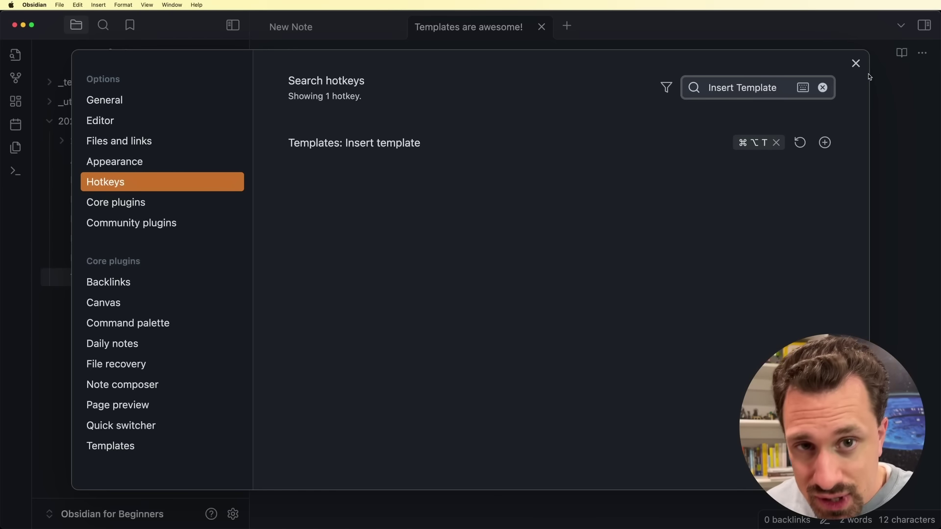
pyautogui.click(856, 63)
# Replace the note's whole body with a freshly inserted New Note template and close the note
pyautogui.click(402, 186)
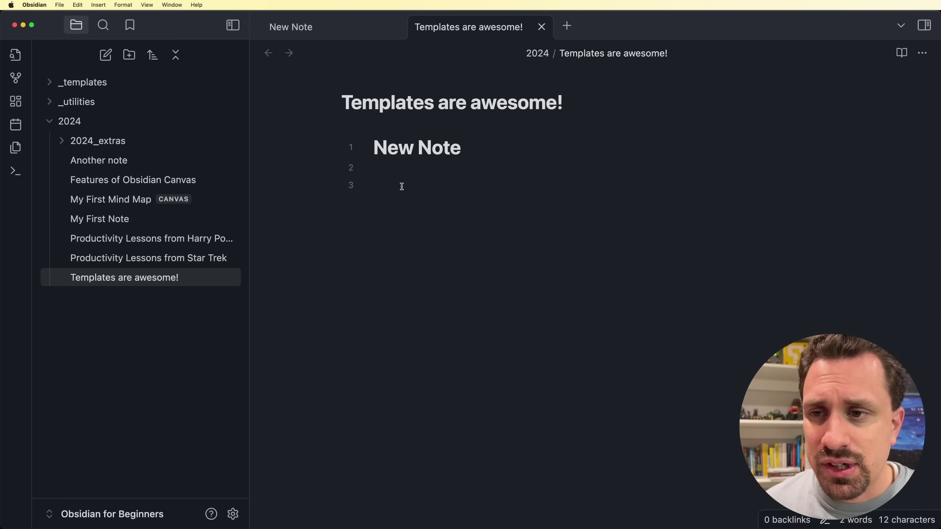
pyautogui.press('super+a')
pyautogui.press('BackSpace')
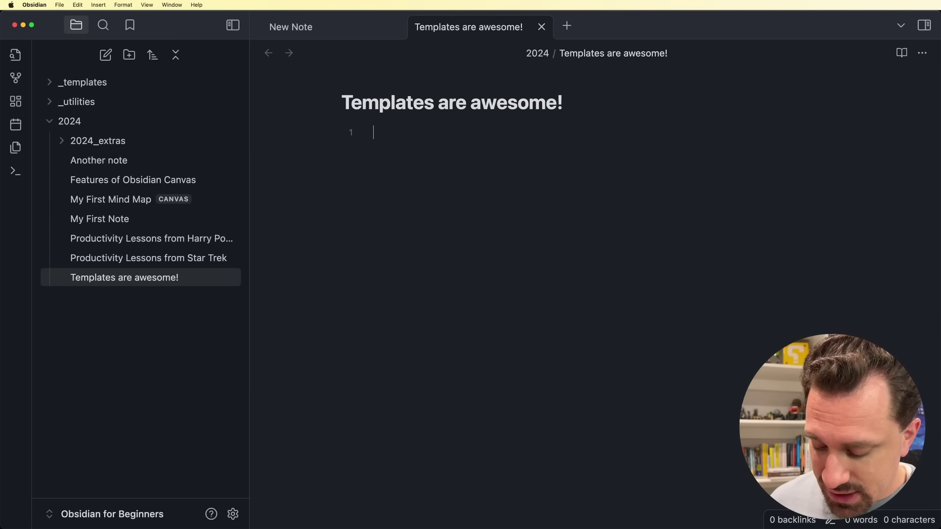
pyautogui.hotkey('alt', 't')
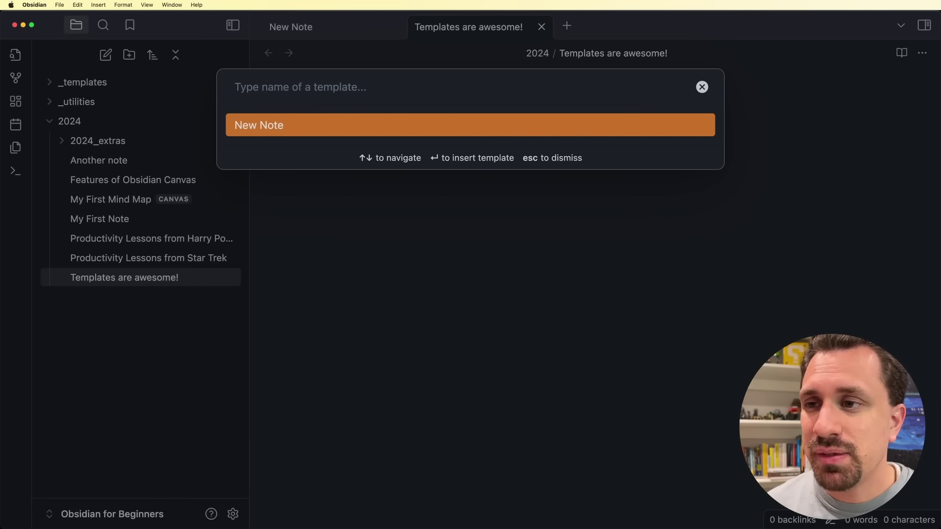
pyautogui.press('Return')
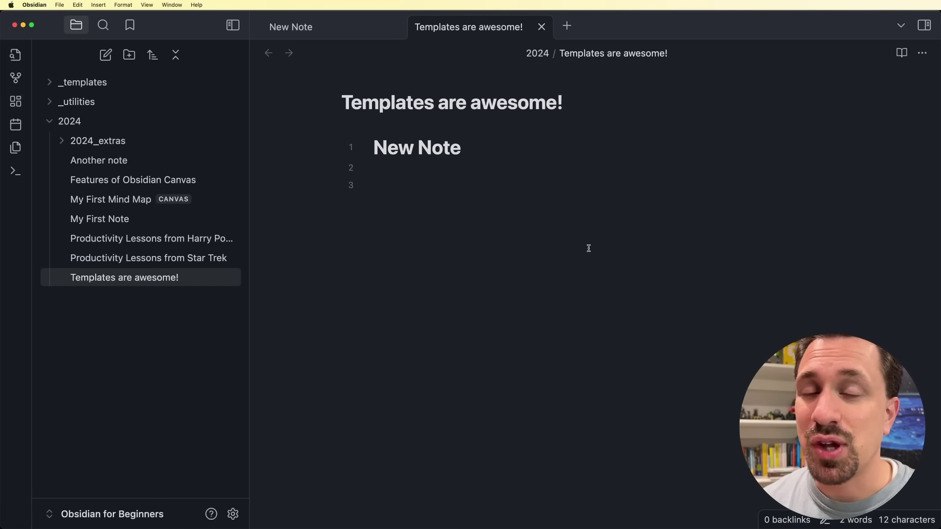
pyautogui.press('super+w')
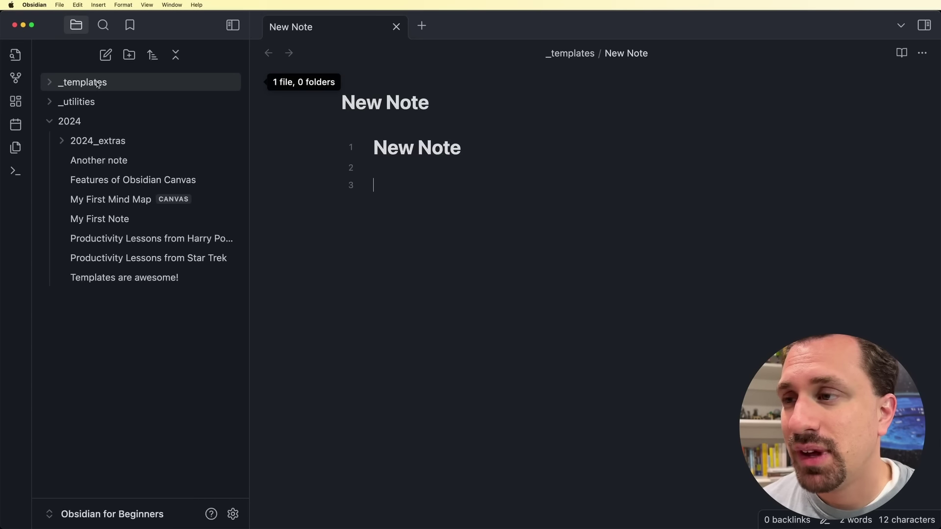
# Create a note titled "Book Notes" in the _templates folder
pyautogui.rightClick(98, 84)
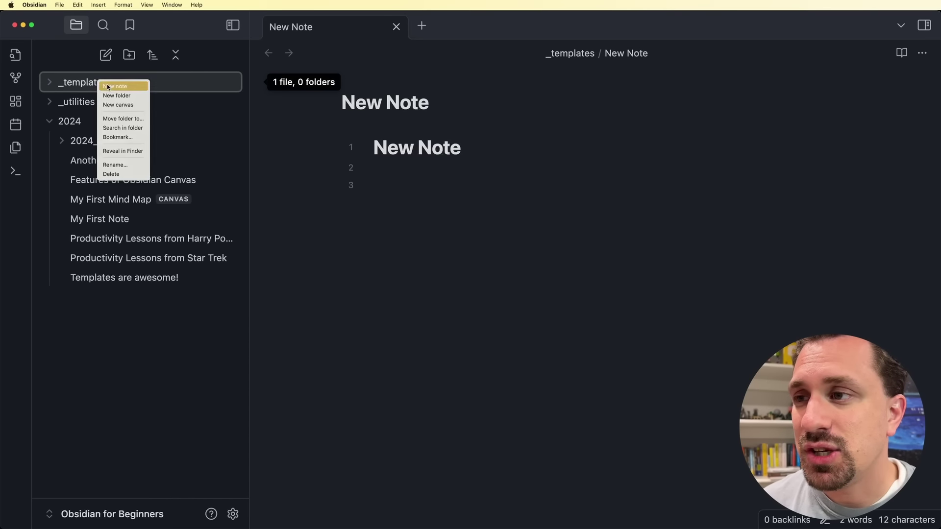
pyautogui.click(109, 86)
pyautogui.write('Book Notes')
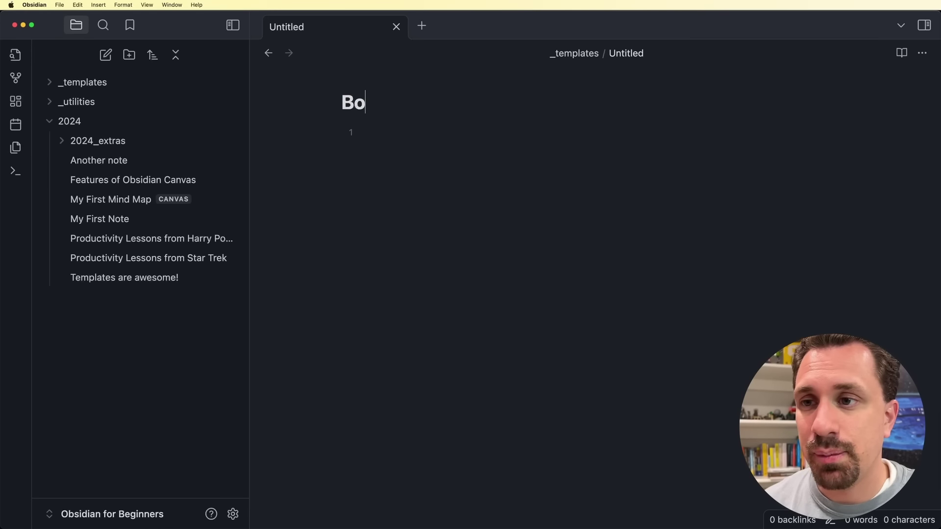
pyautogui.press('Return')
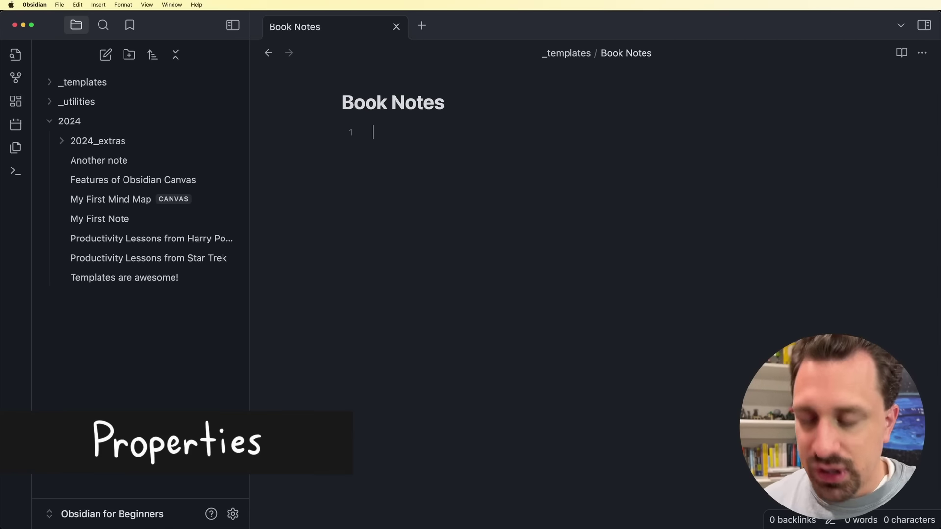
# Add a tags property to the Book Notes template with the nested tag source/book/to_read
pyautogui.write('---')
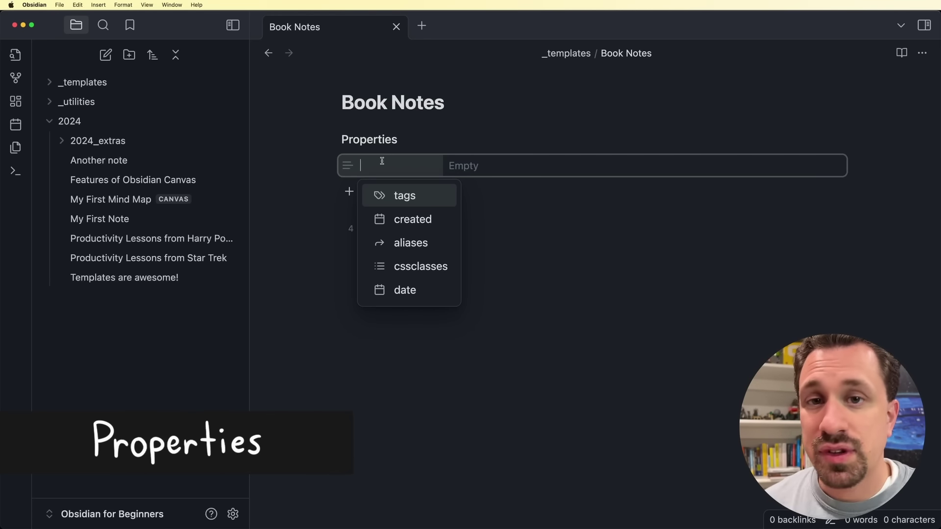
pyautogui.write('tags')
pyautogui.press('Return')
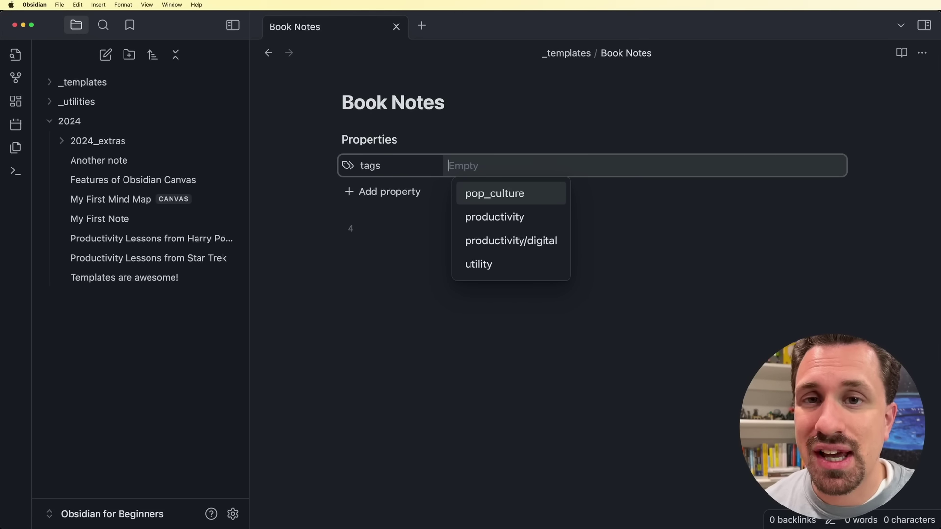
pyautogui.write('source/')
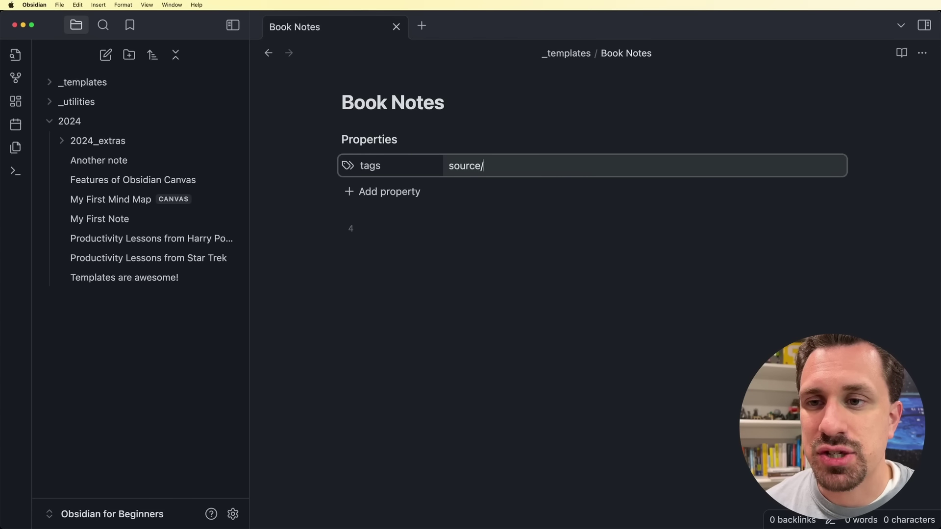
pyautogui.write('book/')
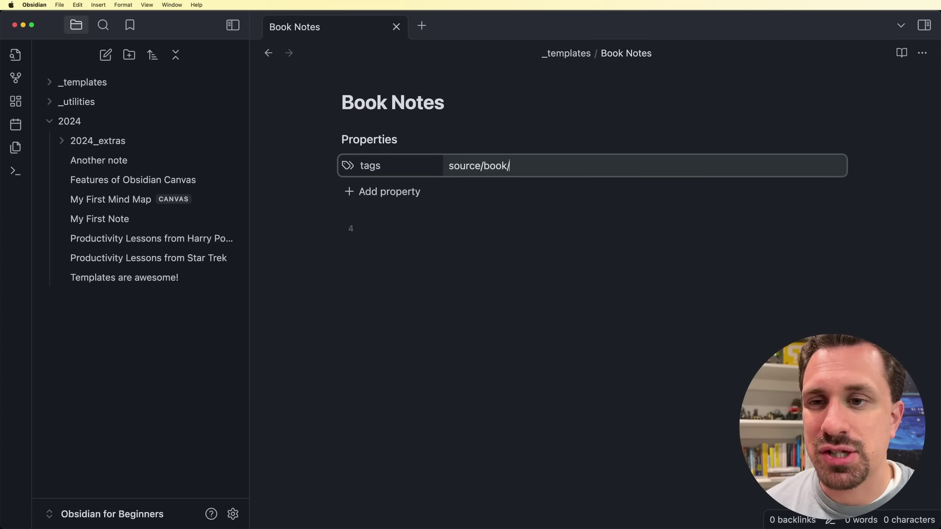
pyautogui.write('to_read')
# Add empty author and published properties below the tags in the Book Notes template
pyautogui.click(397, 192)
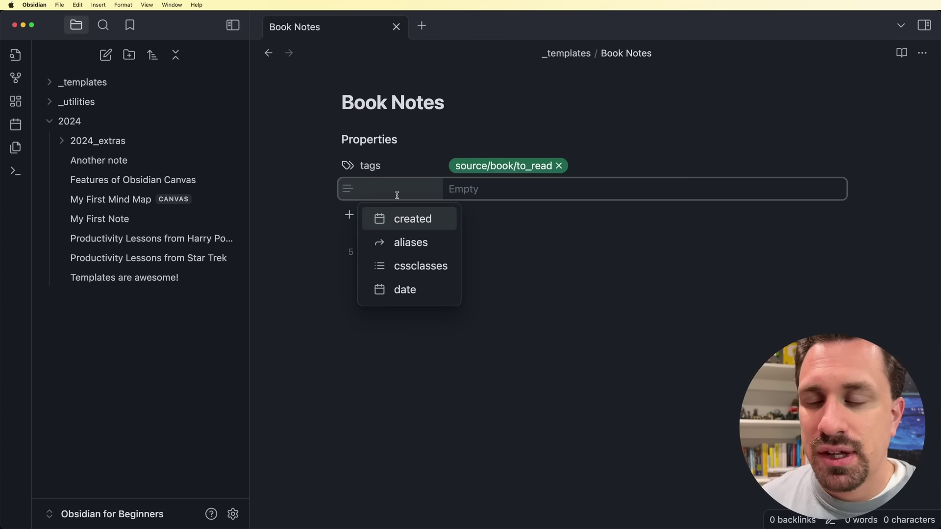
pyautogui.write('author')
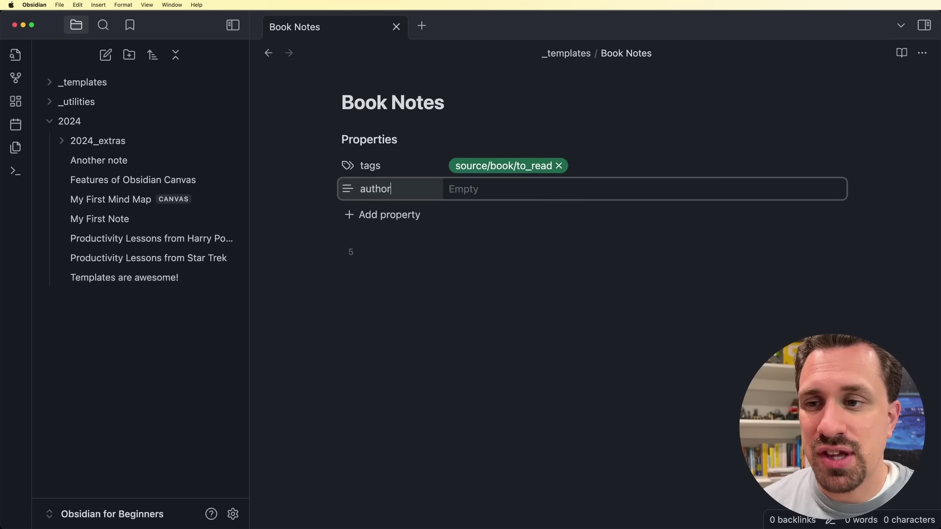
pyautogui.press('Tab')
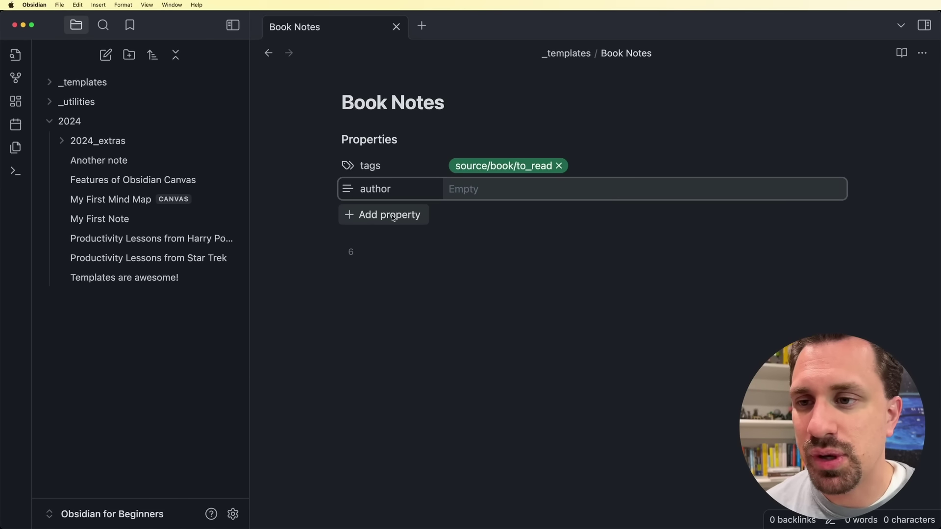
pyautogui.click(394, 218)
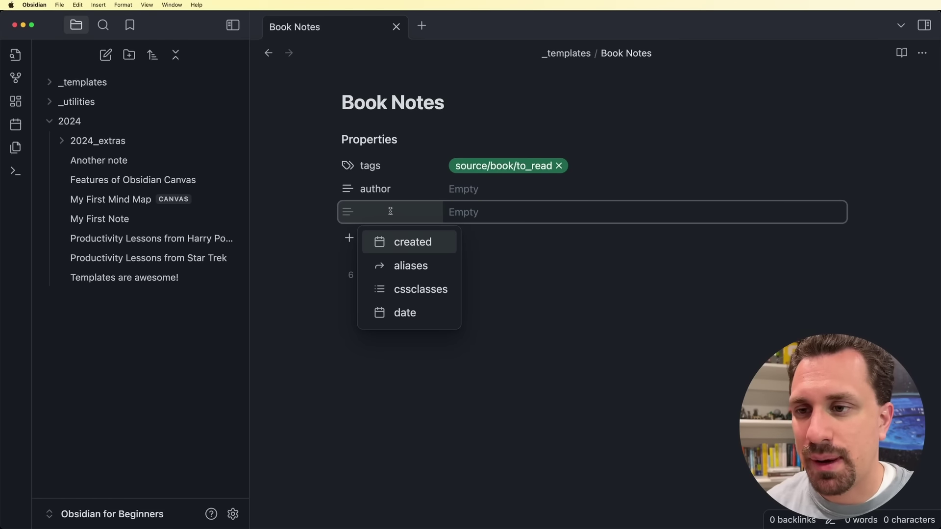
pyautogui.write('published')
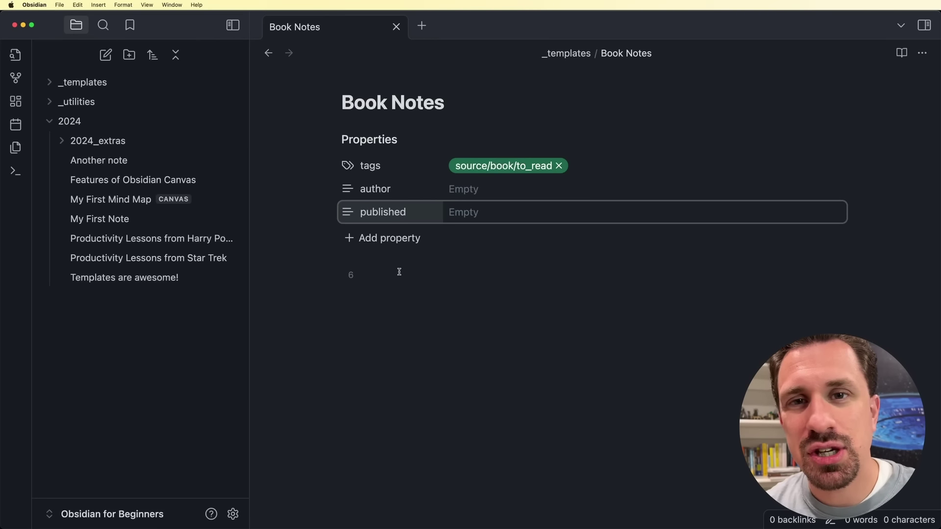
# Add empty date_started and date_finished properties below the published property
pyautogui.click(395, 238)
pyautogui.write('d')
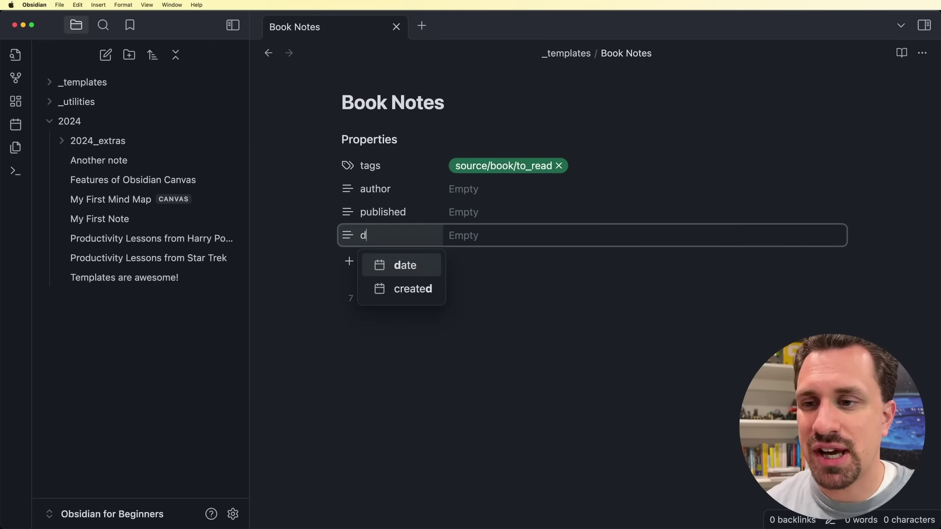
pyautogui.write('ate_sta')
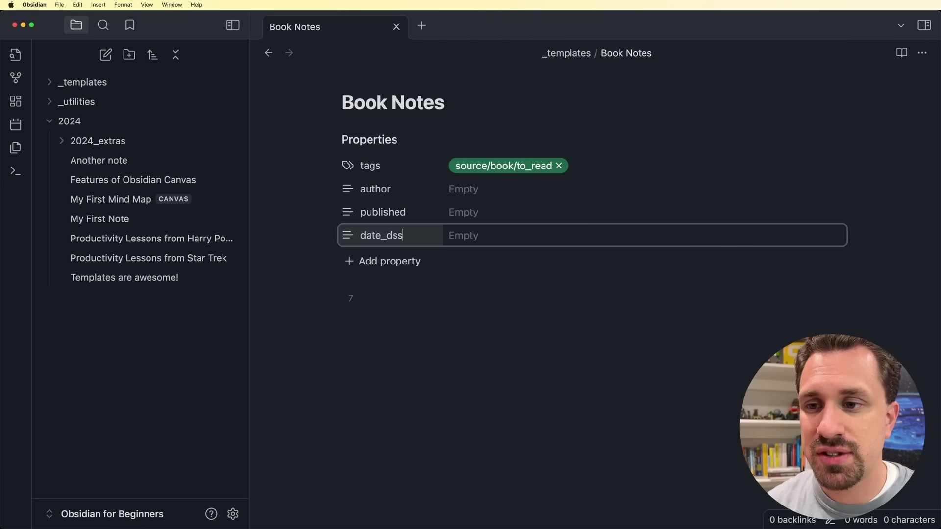
pyautogui.press('BackSpace')
pyautogui.press('BackSpace')
pyautogui.press('BackSpace')
pyautogui.write('started')
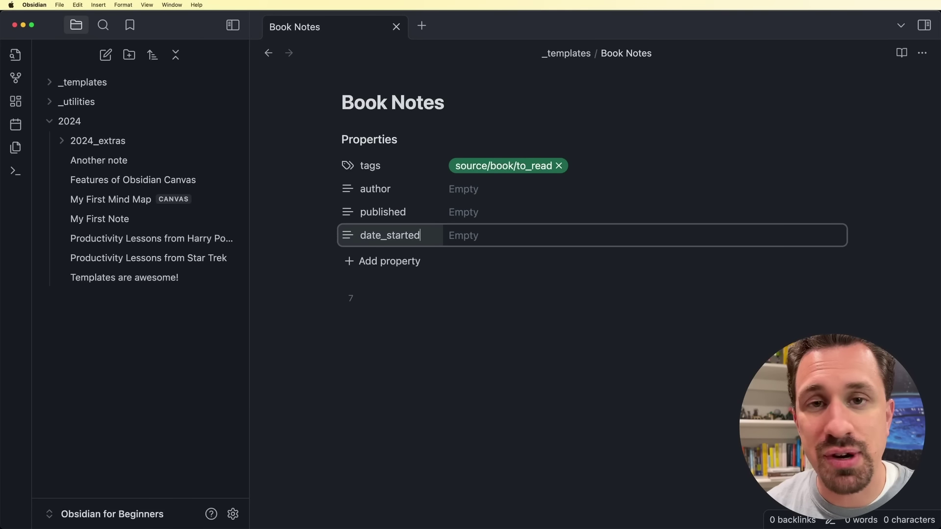
pyautogui.press('Tab')
pyautogui.press('Return')
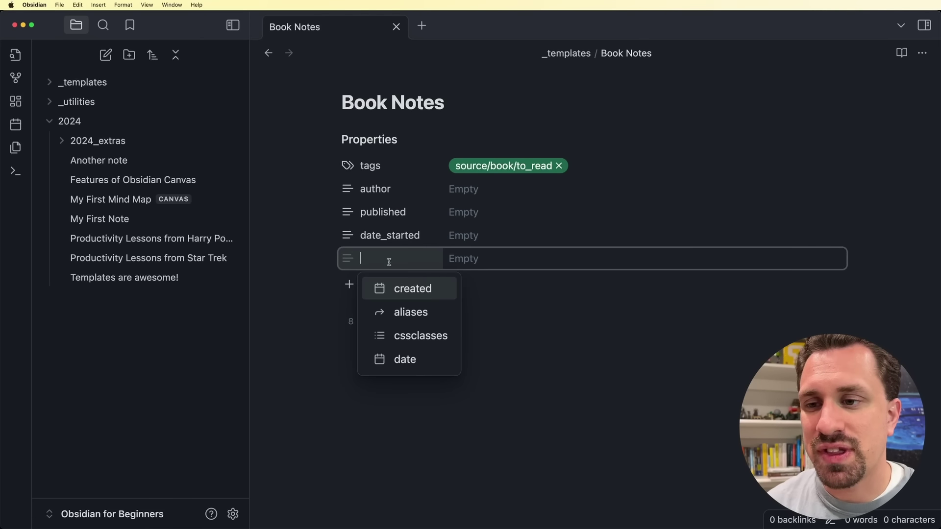
pyautogui.write('date_finished')
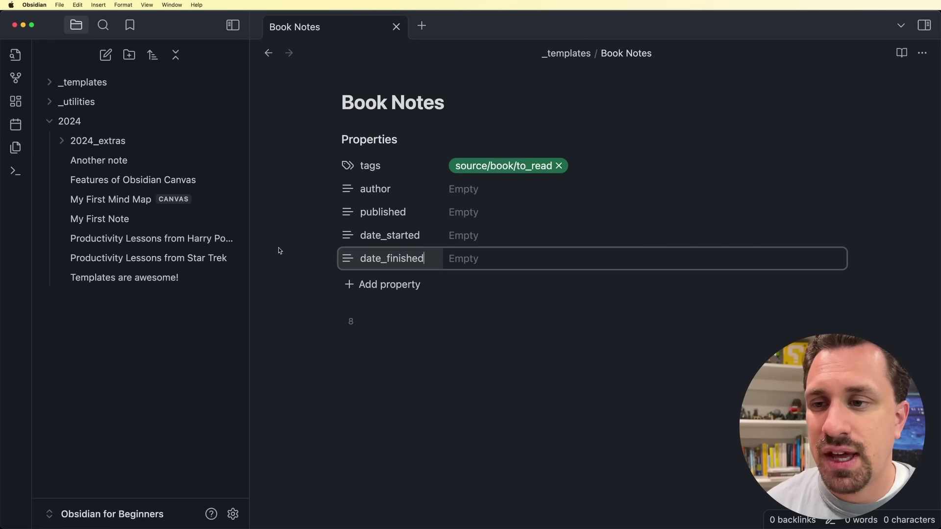
# Change the property type of both date_started and date_finished to Date
pyautogui.click(347, 236)
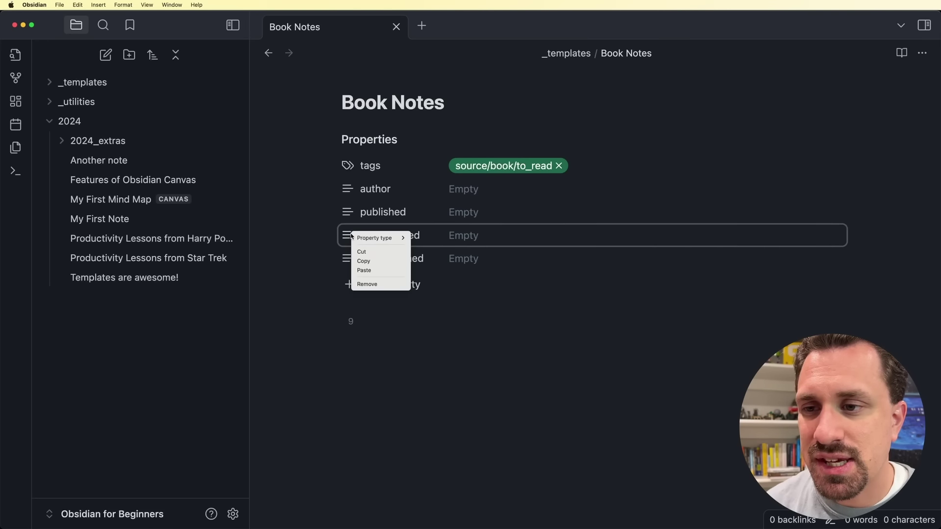
pyautogui.moveTo(381, 237)
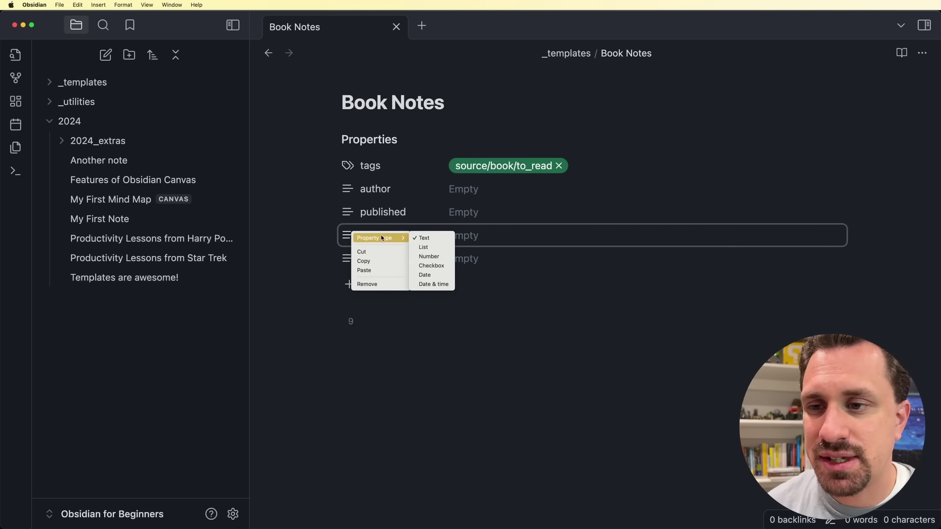
pyautogui.click(424, 275)
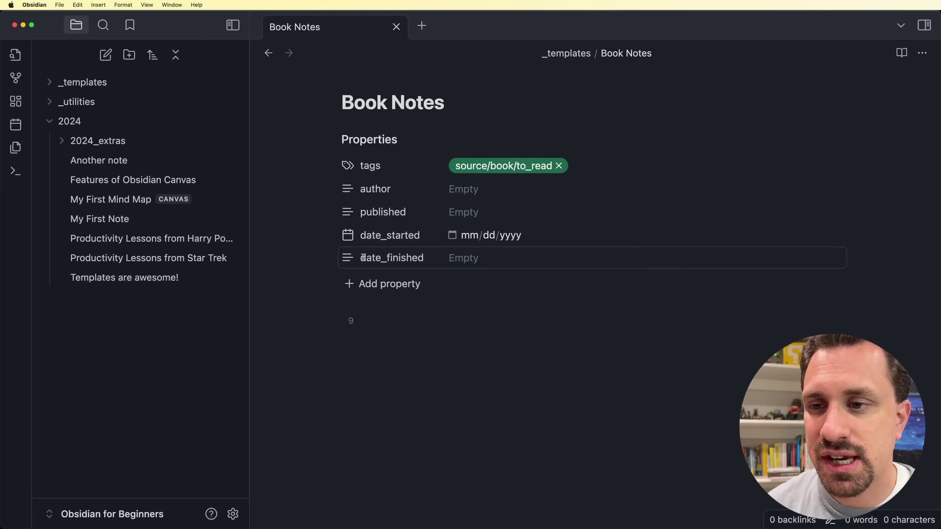
pyautogui.click(348, 258)
pyautogui.moveTo(359, 269)
pyautogui.click(431, 298)
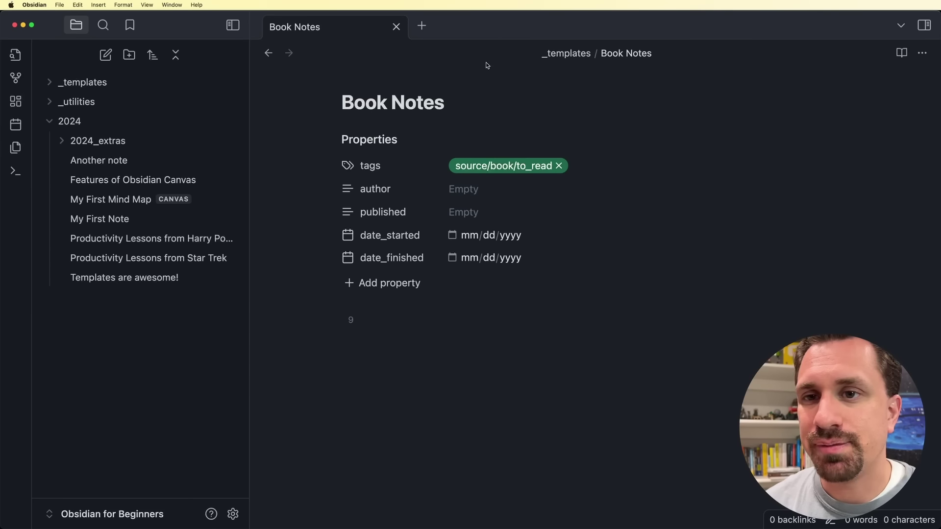
# Create a new note titled Slow Productivity in the 2024 folder
pyautogui.press('super+n')
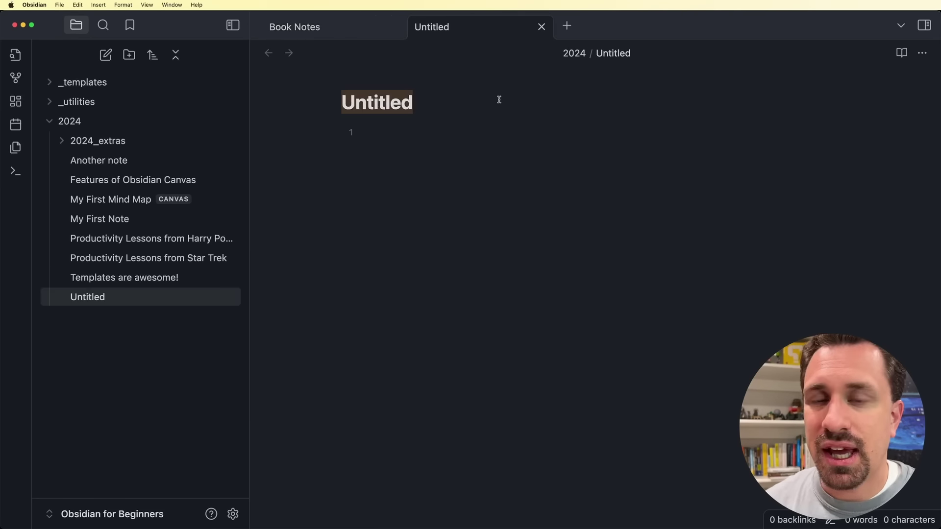
pyautogui.write('Slow')
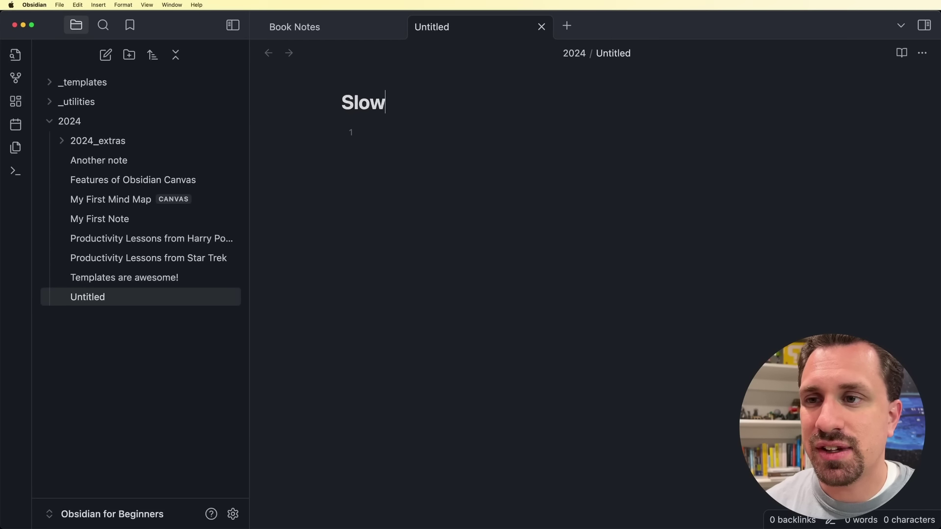
pyautogui.write(' Productivity')
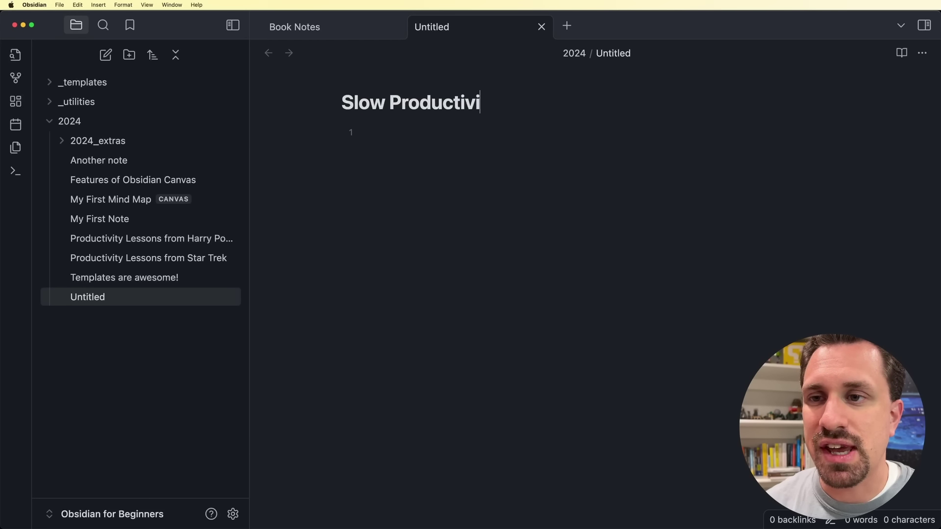
pyautogui.press('Return')
# Insert the Book Notes template into the Slow Productivity note
pyautogui.hotkey('alt', 't')
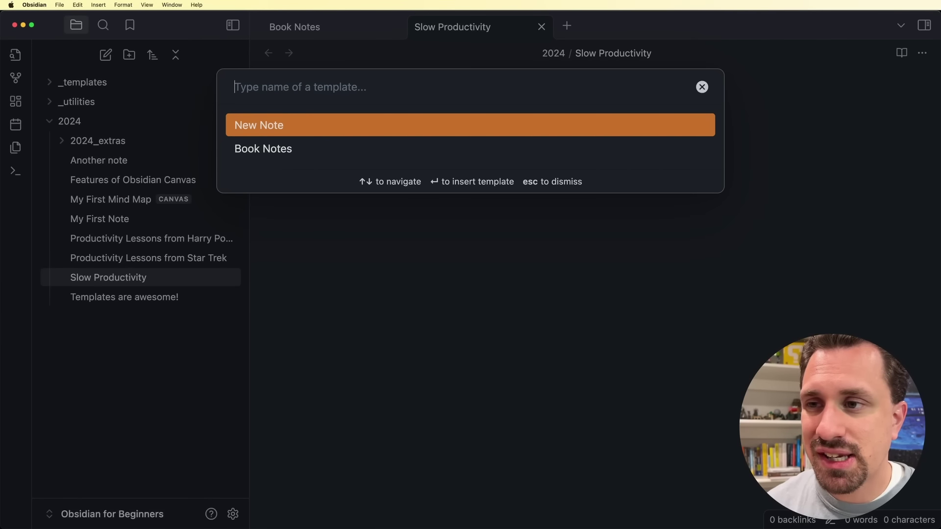
pyautogui.press('Down')
pyautogui.press('Return')
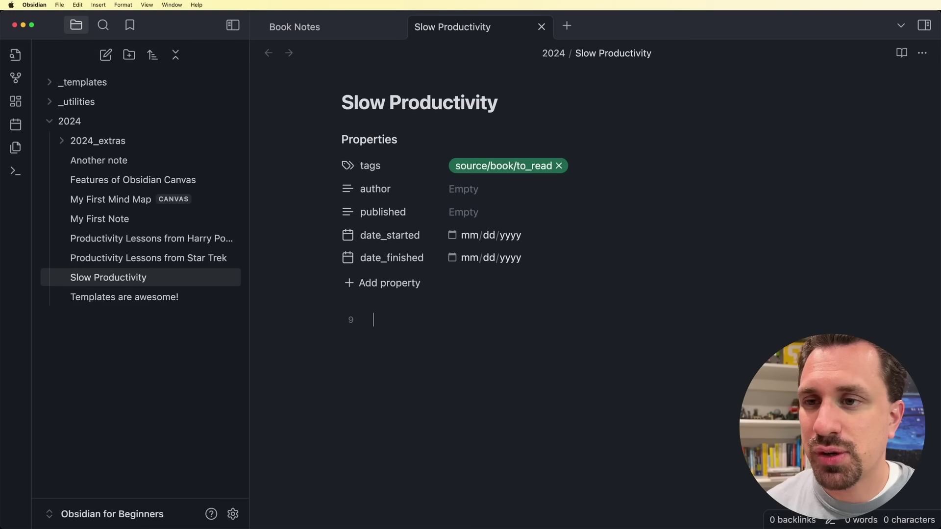
# Fill in the Slow Productivity note's author property with Cal Newport and its published property with 2024
pyautogui.click(473, 192)
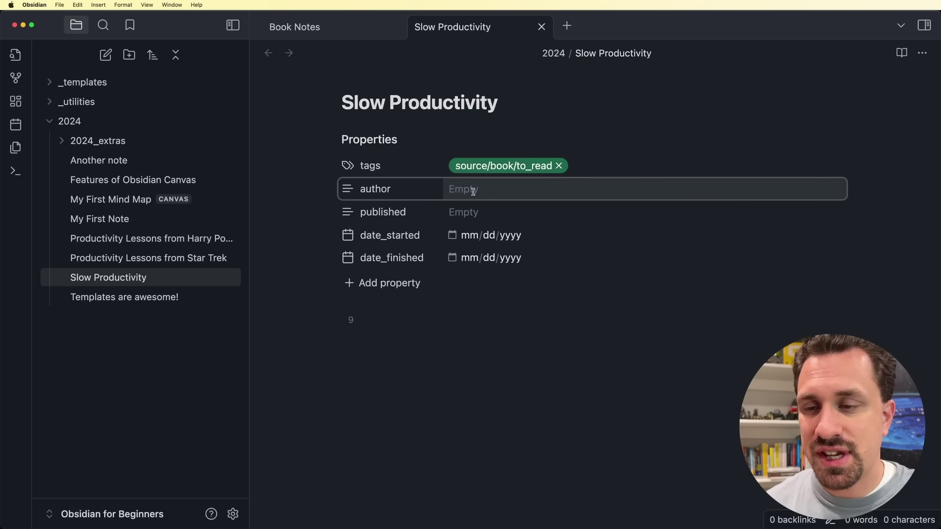
pyautogui.write('Newport')
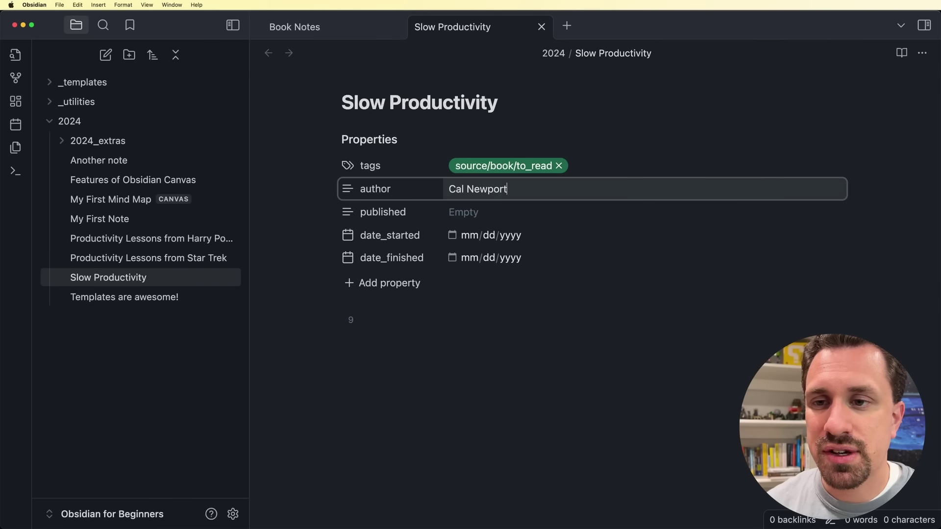
pyautogui.click(466, 212)
pyautogui.write('2024')
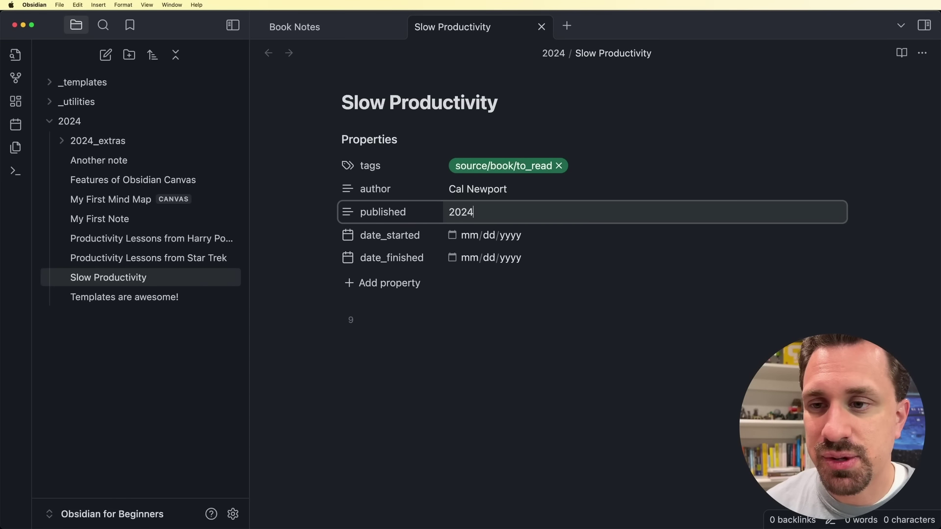
# Set date_started to 07/01/2024 and date_finished to 07/22/2024 in the Slow Productivity note
pyautogui.click(384, 235)
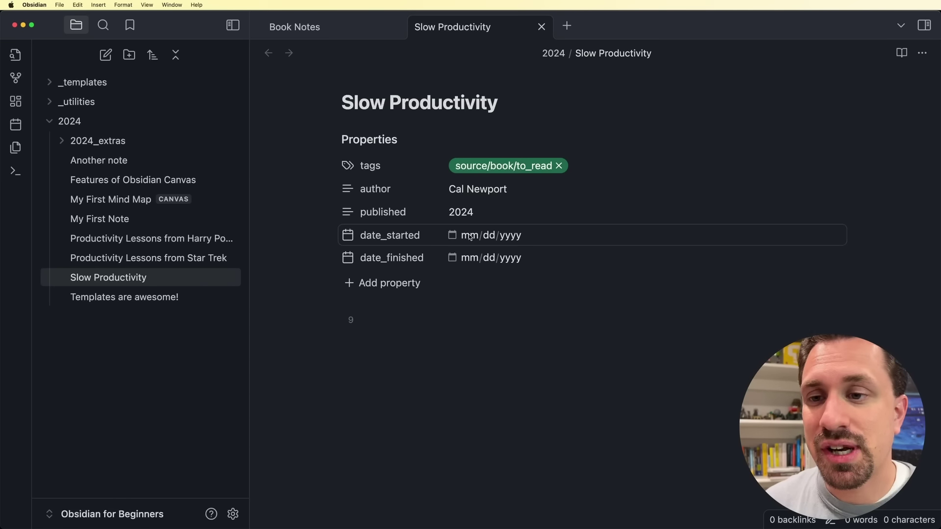
pyautogui.click(452, 236)
pyautogui.click(478, 309)
pyautogui.click(469, 260)
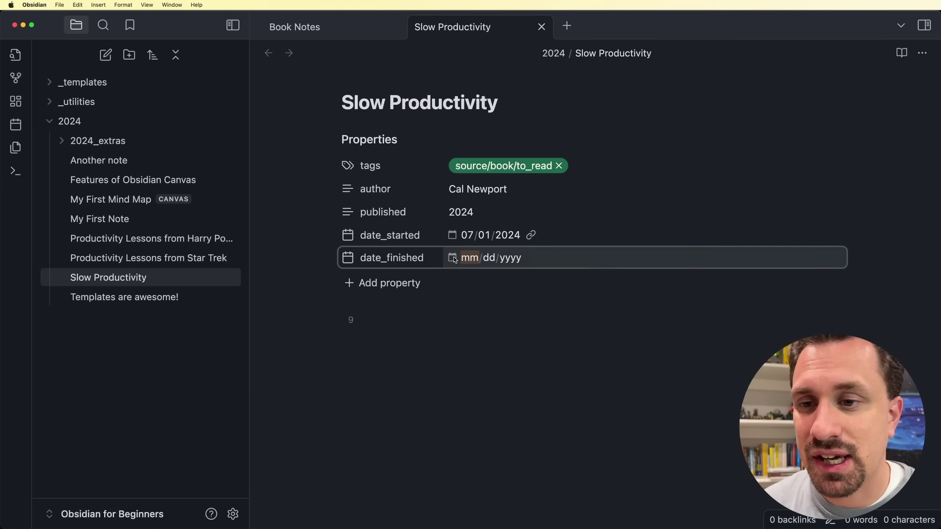
pyautogui.click(482, 394)
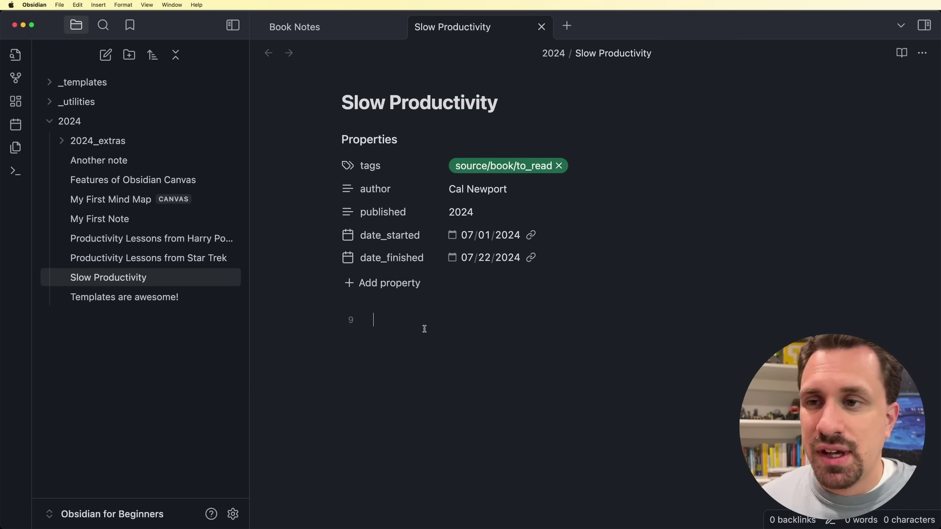
# Write "This book was awesome!" in the note body below the properties
pyautogui.click(425, 328)
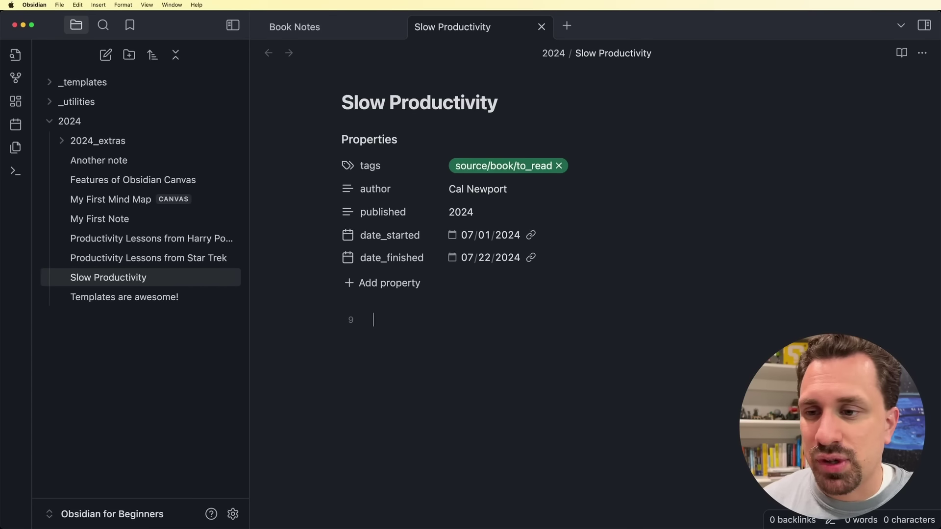
pyautogui.write('THis book was ae')
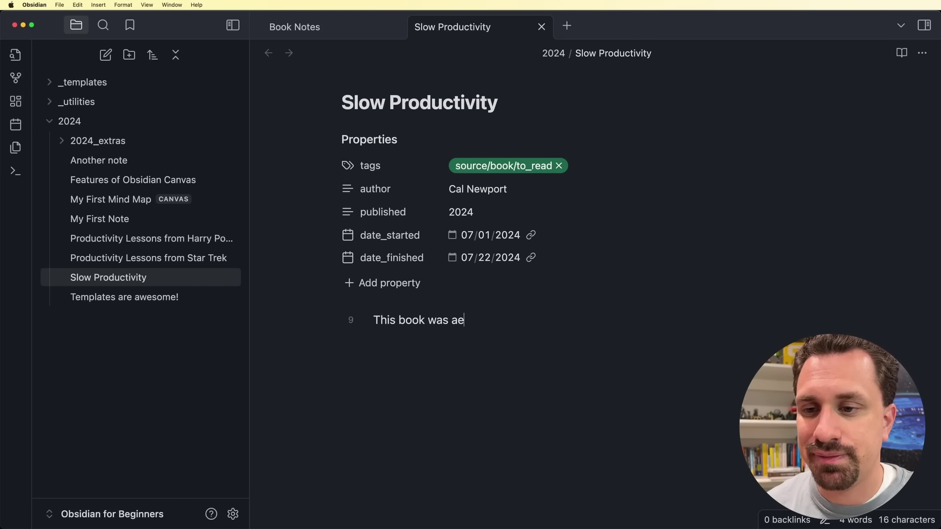
pyautogui.press('BackSpace')
pyautogui.write('wesome!')
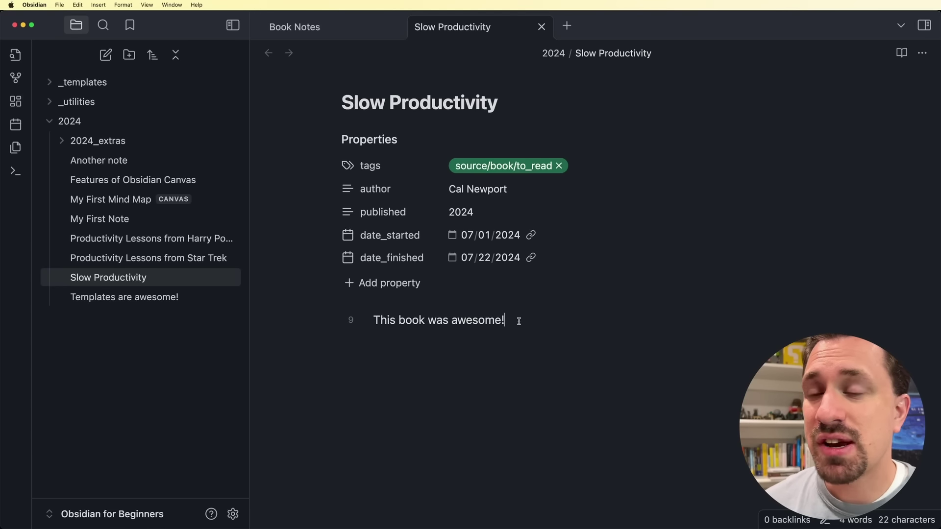
# Create a new note titled YouTube Video in the _templates folder
pyautogui.rightClick(117, 88)
pyautogui.click(140, 90)
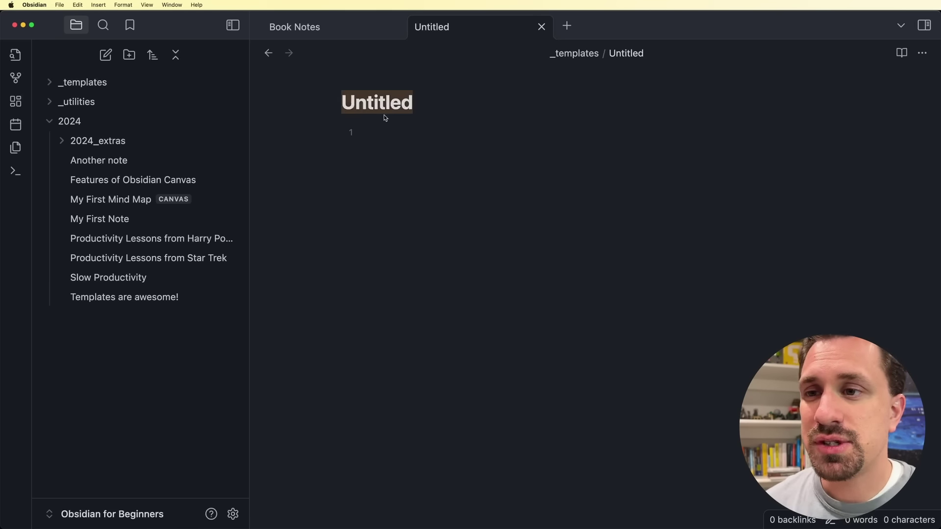
pyautogui.write('YouTube Video')
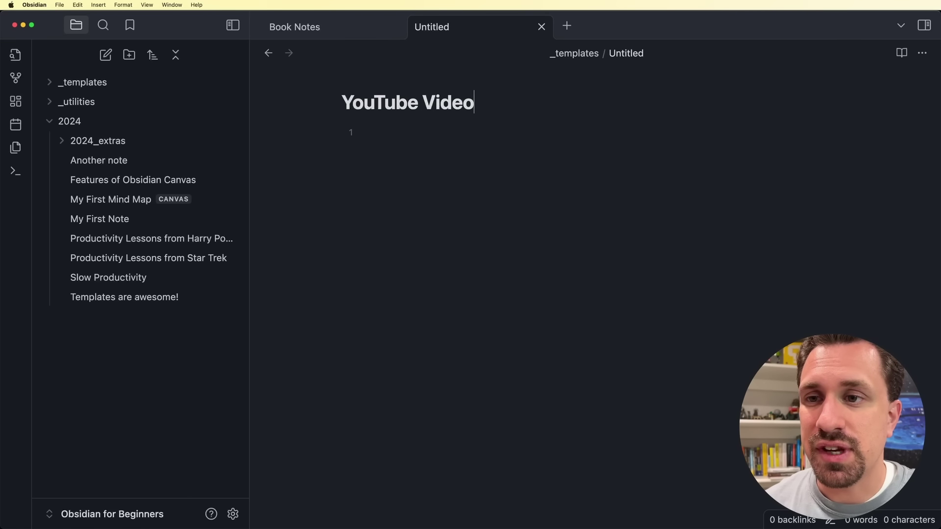
pyautogui.press('Return')
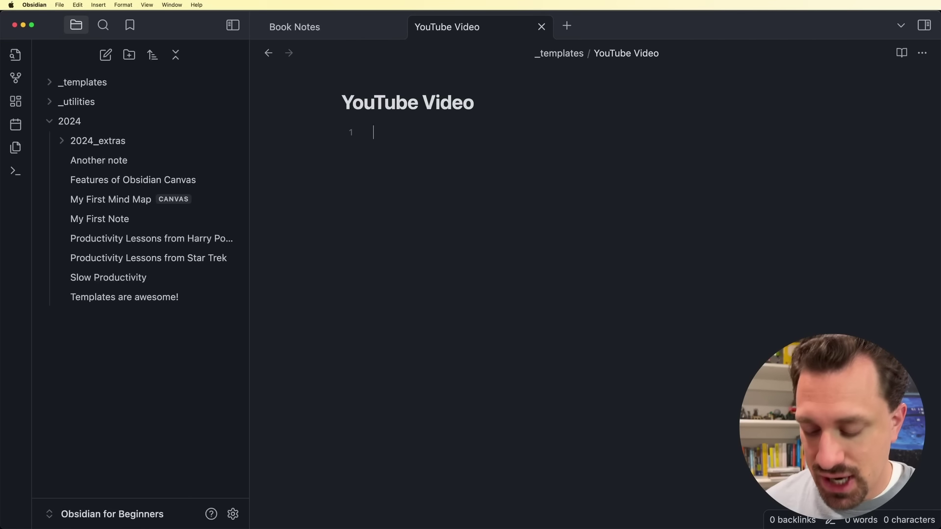
# Add a tags property to the YouTube Video template with the nested tag youtube/idea
pyautogui.write('---')
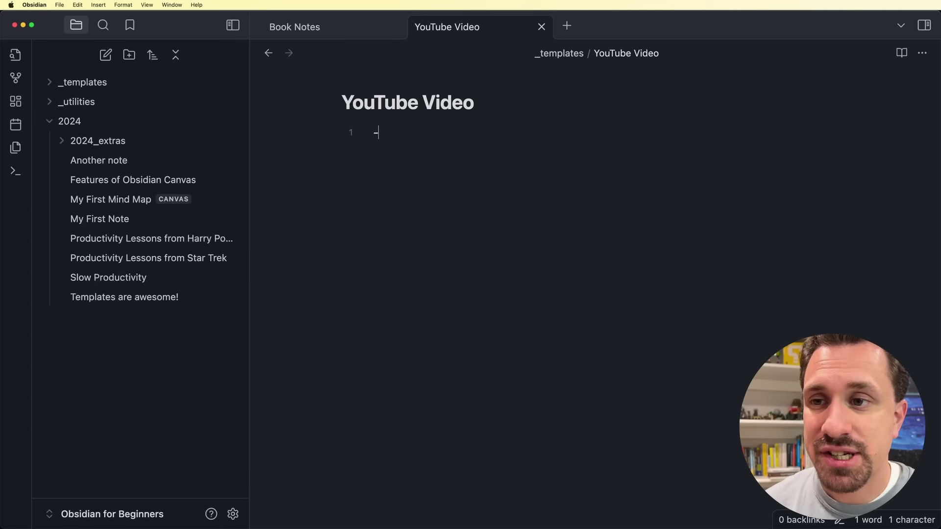
pyautogui.press('Return')
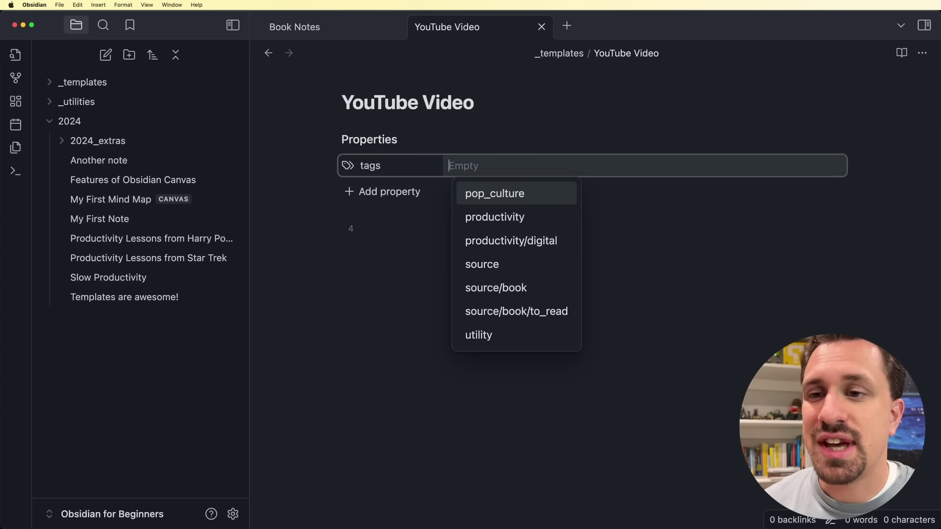
pyautogui.write('youtube/')
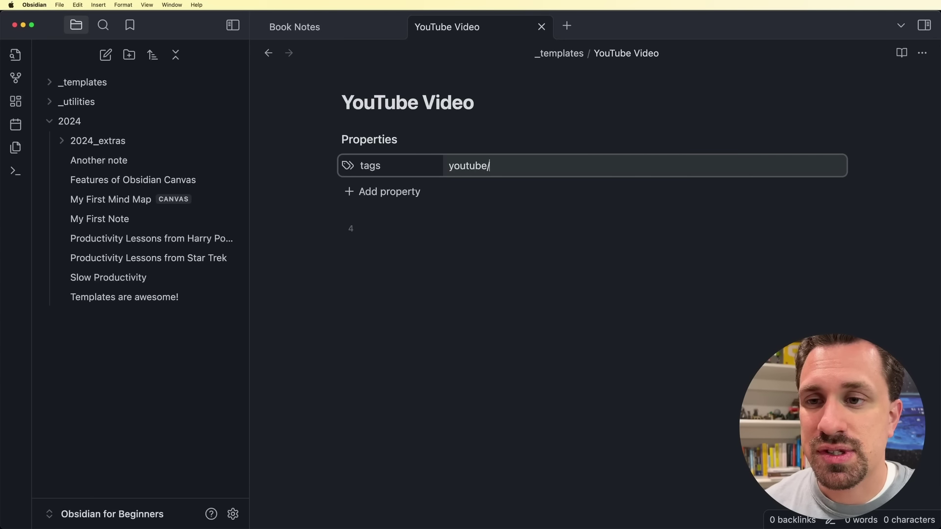
pyautogui.write('idea')
pyautogui.press('Return')
# Add an empty publish_date property to the YouTube Video template and set its property type to Date
pyautogui.click(389, 192)
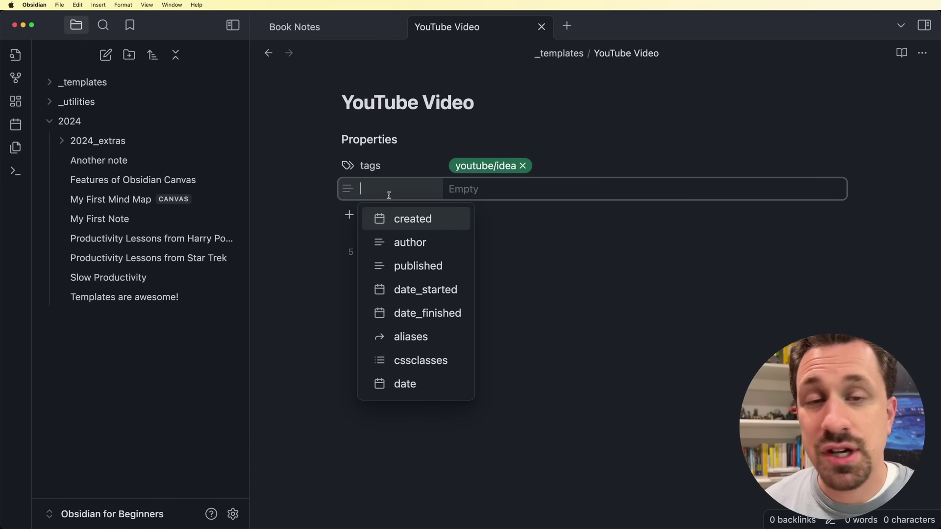
pyautogui.write('publish_date')
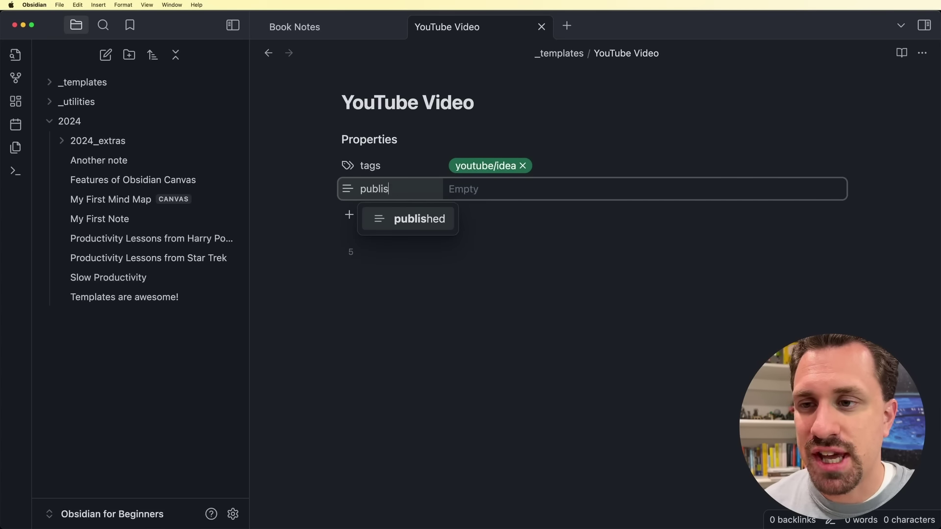
pyautogui.press('Return')
pyautogui.click(347, 189)
pyautogui.moveTo(387, 194)
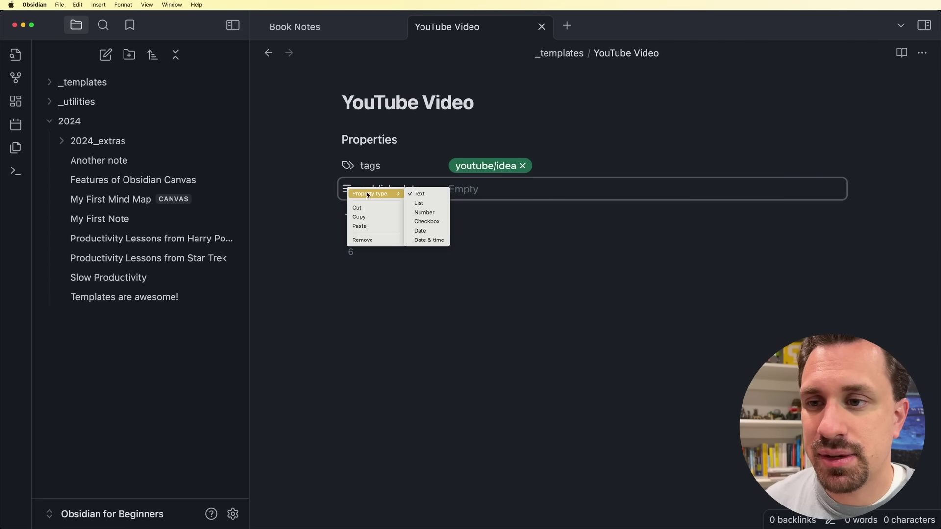
pyautogui.click(428, 231)
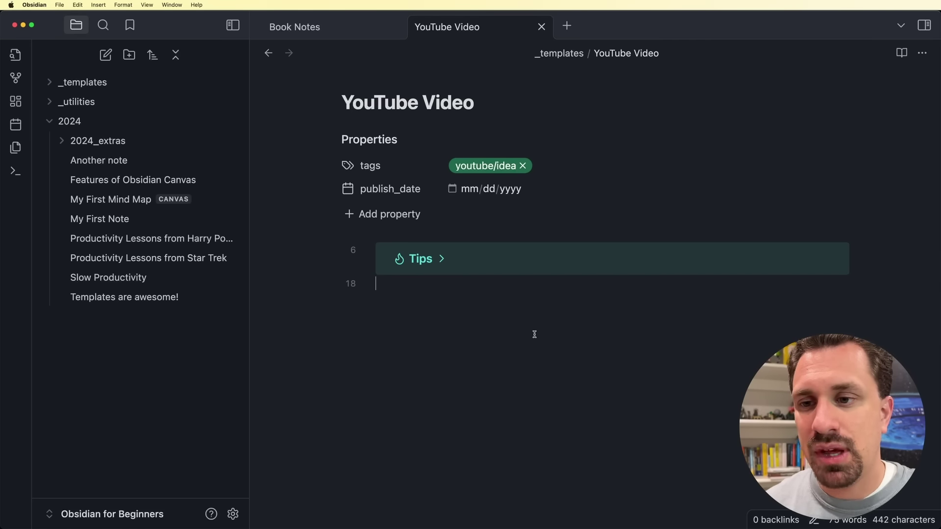
# Examine the Markdown source of the Tips callout, including its type, fold marker, title and per-line quote markers, and return to the rendered view
pyautogui.click(443, 260)
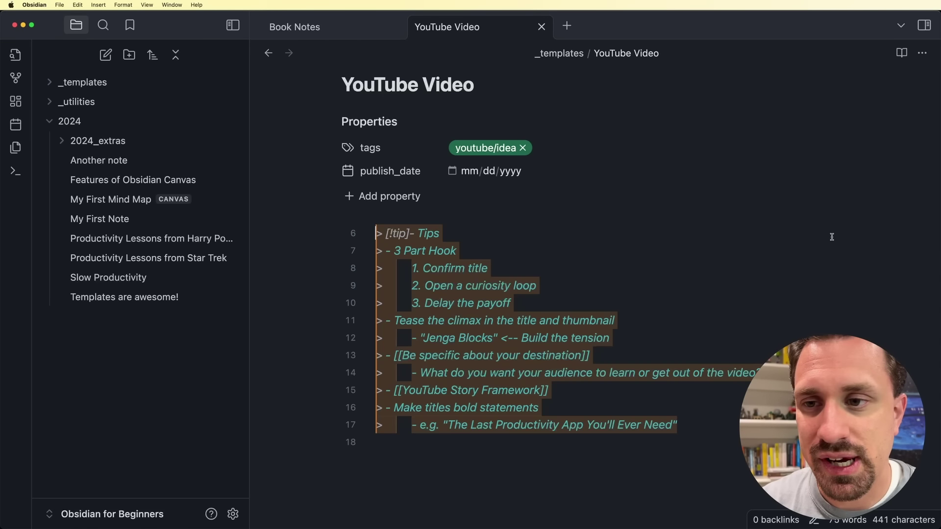
pyautogui.click(835, 238)
pyautogui.click(464, 251)
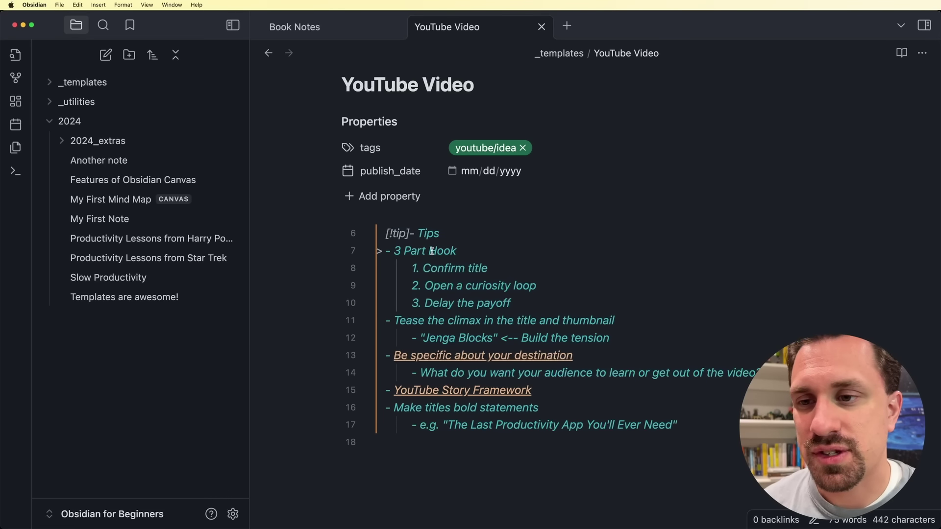
pyautogui.click(383, 235)
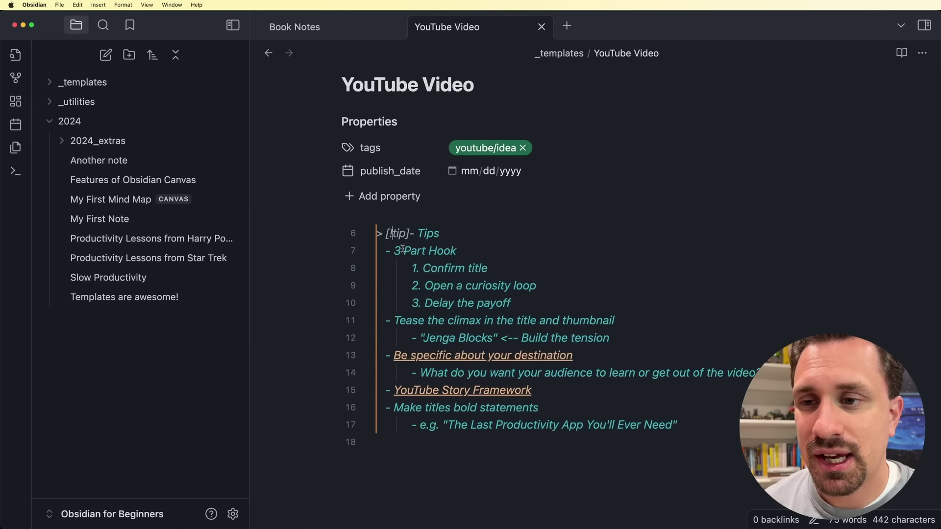
pyautogui.moveTo(392, 235); pyautogui.dragTo(406, 234)
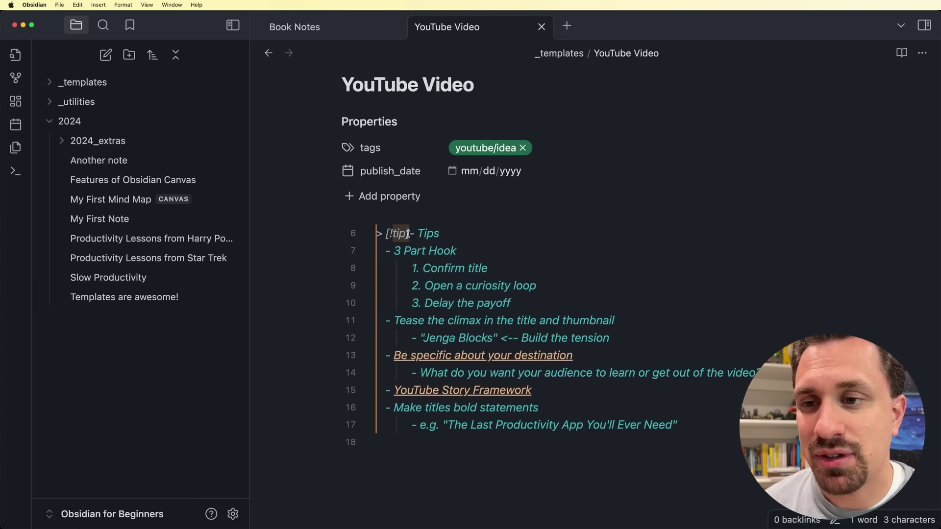
pyautogui.click(413, 234)
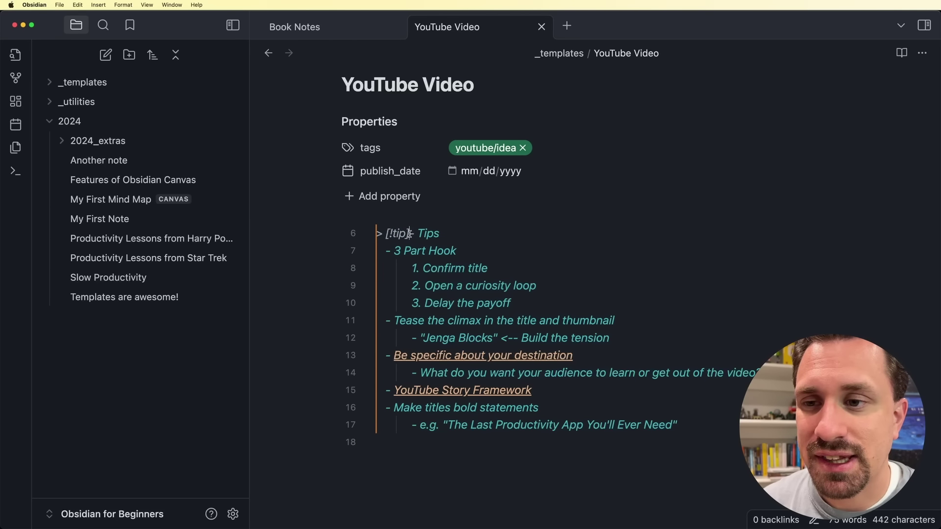
pyautogui.doubleClick(414, 236)
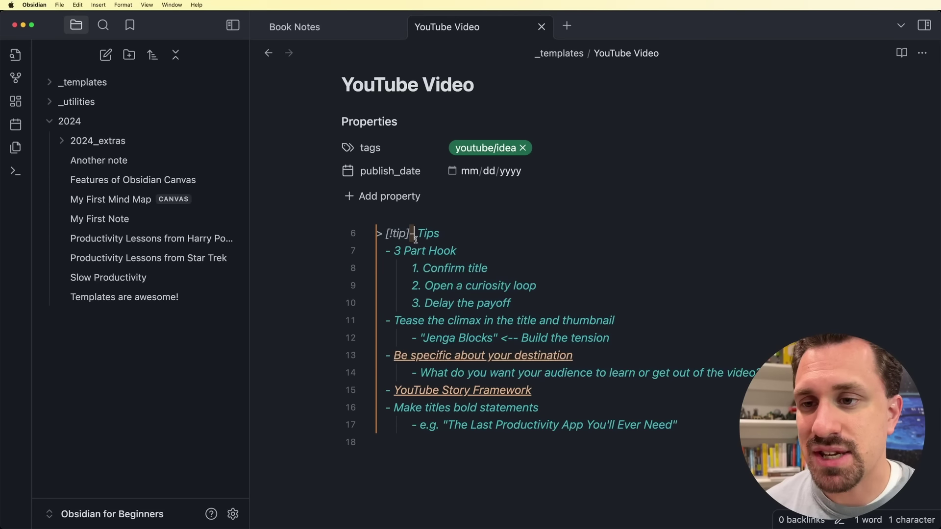
pyautogui.moveTo(418, 233); pyautogui.dragTo(437, 234)
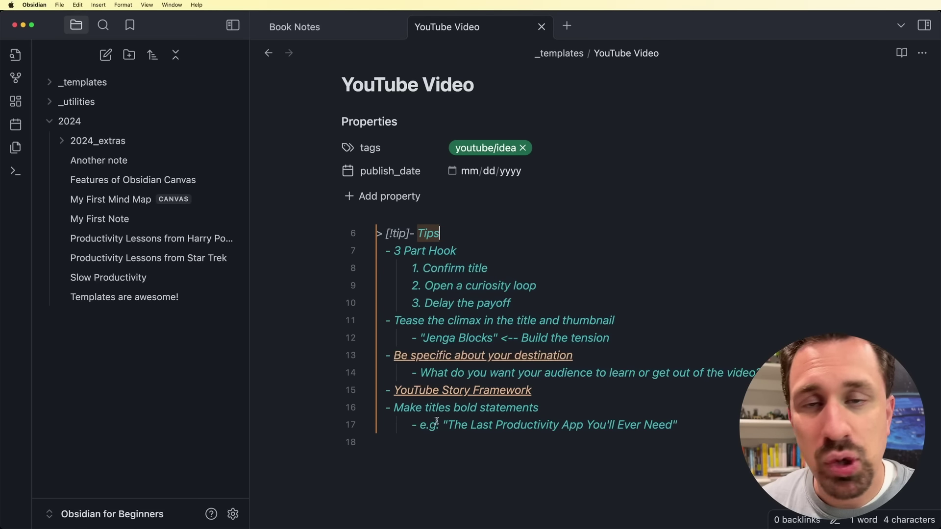
pyautogui.click(382, 253)
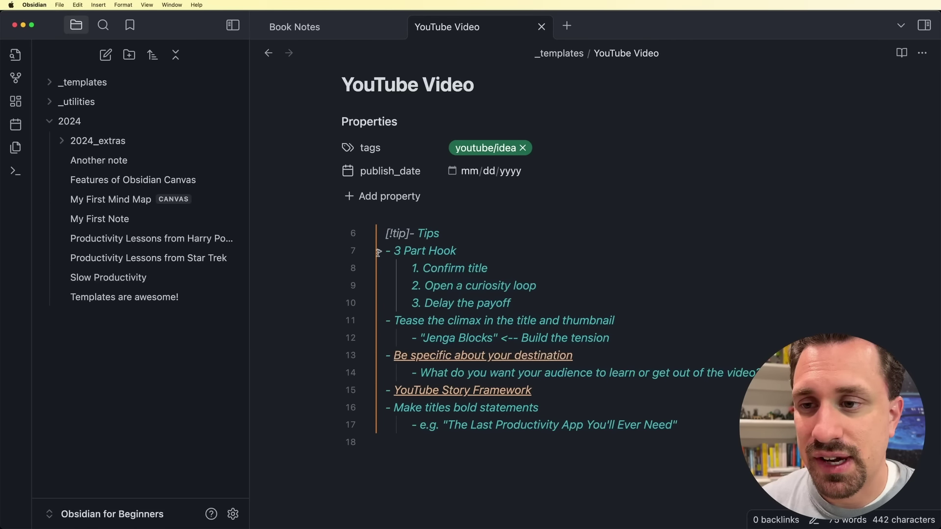
pyautogui.write('>')
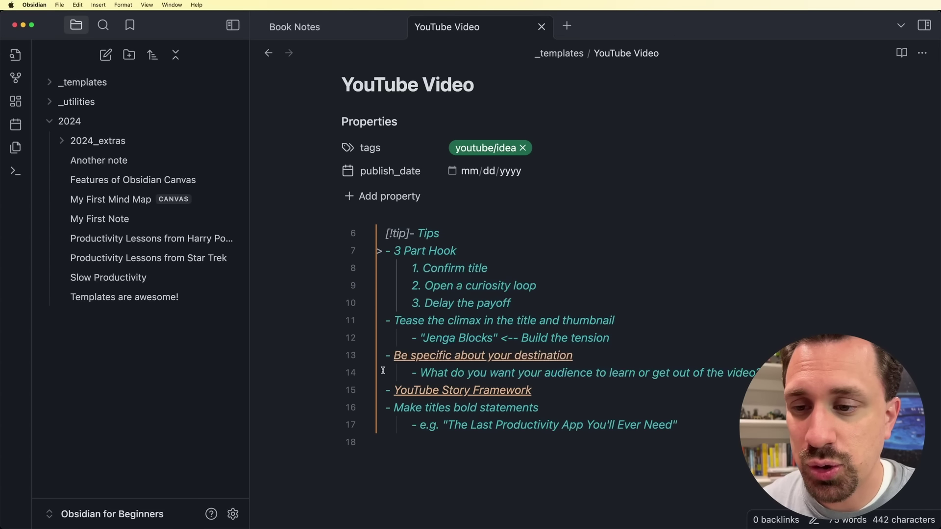
pyautogui.click(386, 425)
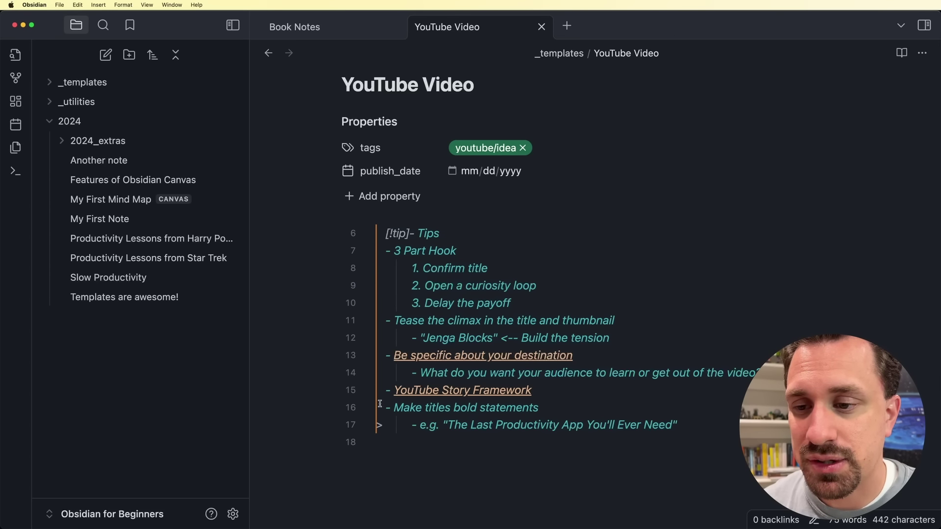
pyautogui.click(386, 443)
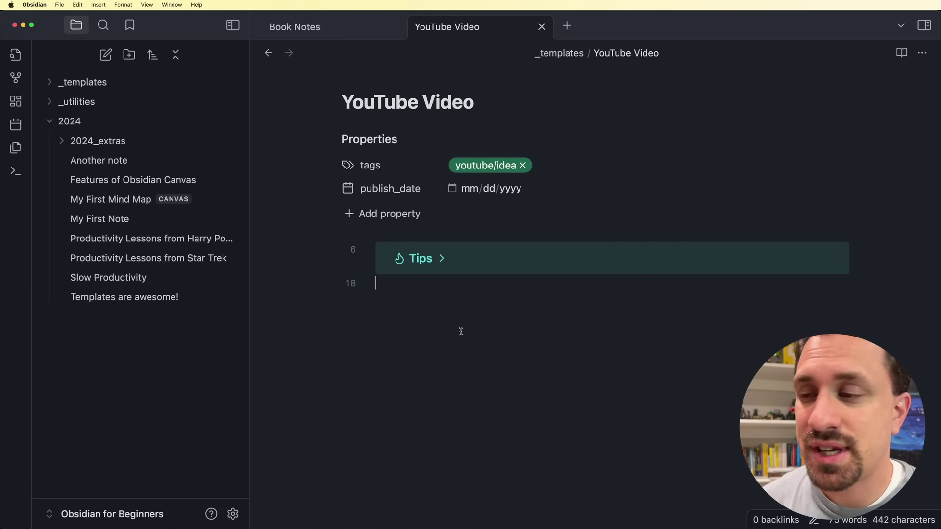
# Create a new note titled Obsidian Templates in the 2024 folder
pyautogui.press('super+n')
pyautogui.write('Obs')
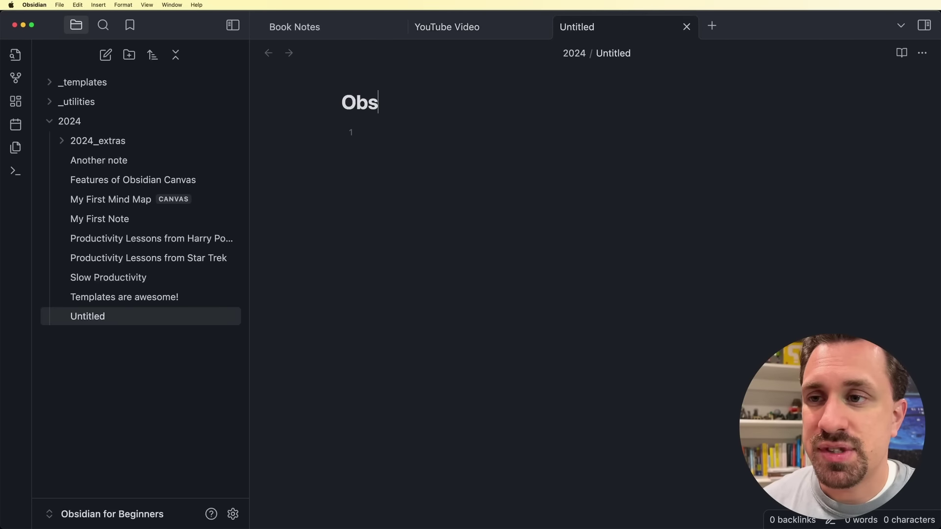
pyautogui.write('idian Templates')
pyautogui.press('Return')
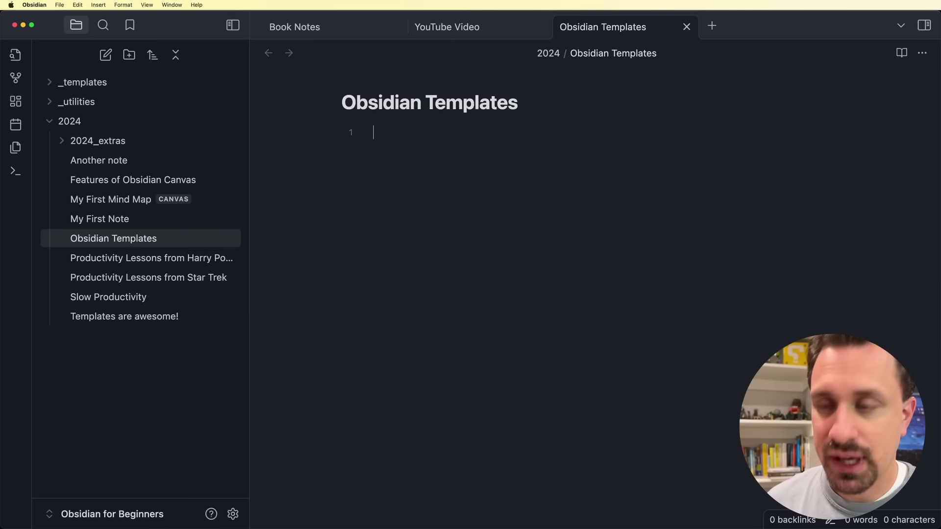
# Insert the YouTube Video template into the Obsidian Templates note
pyautogui.hotkey('alt', 't')
pyautogui.press('Down')
pyautogui.press('Down')
pyautogui.press('Return')
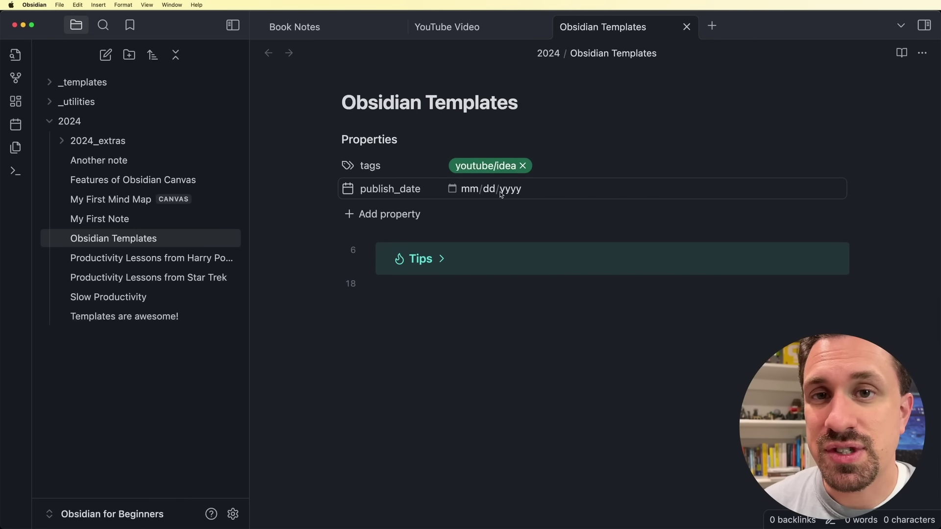
# Set publish_date to 07/26/2024 and write "Obsidian Templates are awesome!" on a new line below the Tips callout
pyautogui.click(451, 189)
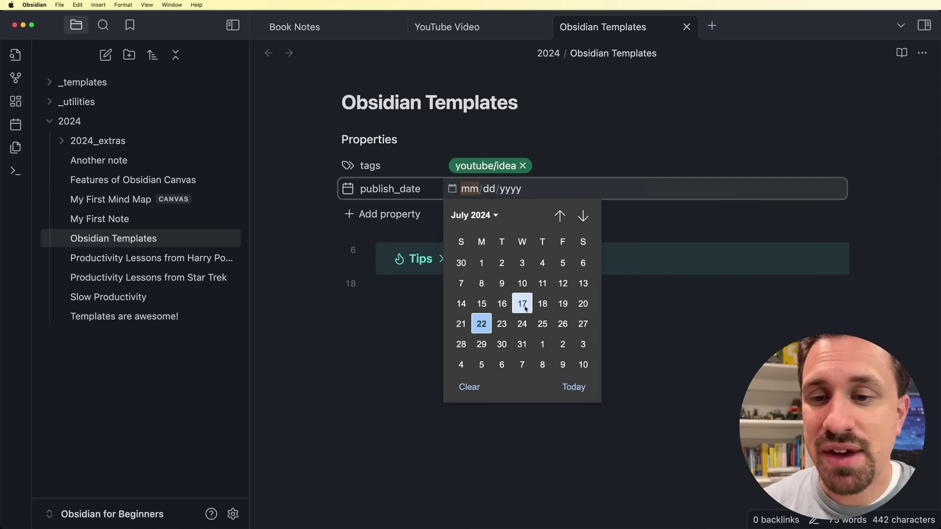
pyautogui.click(565, 327)
pyautogui.click(565, 327)
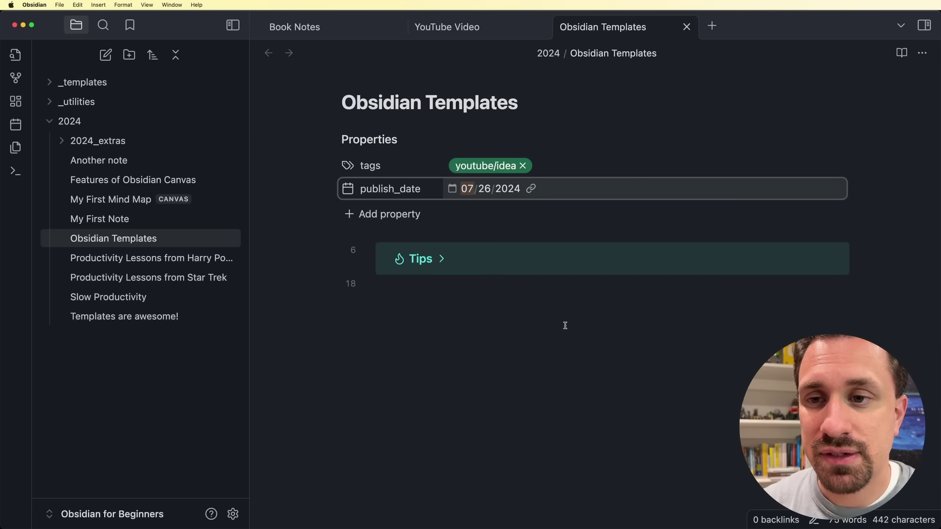
pyautogui.click(517, 317)
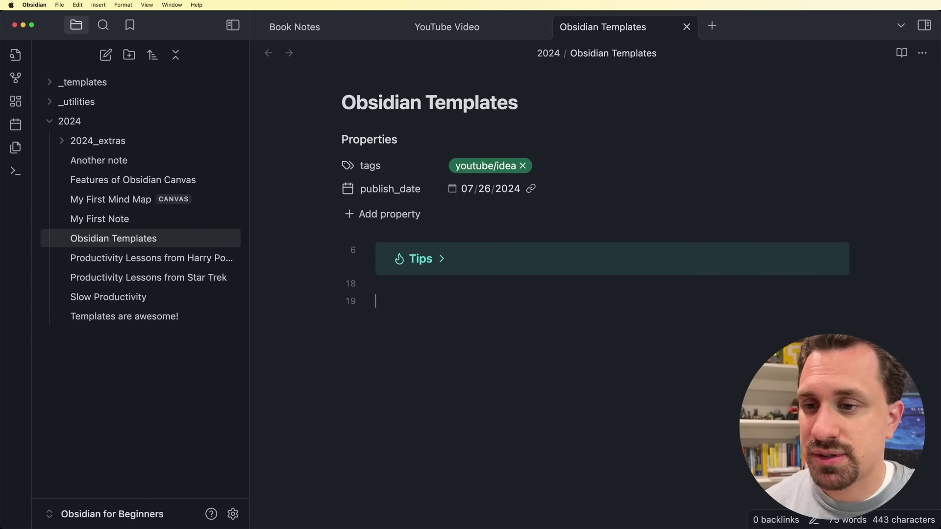
pyautogui.write('Obsidian Templates are ')
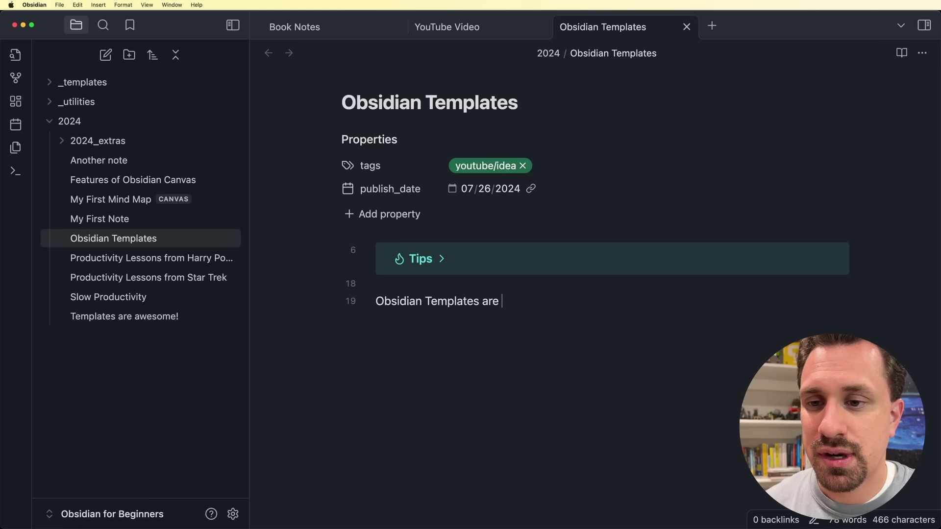
pyautogui.write('awesome!')
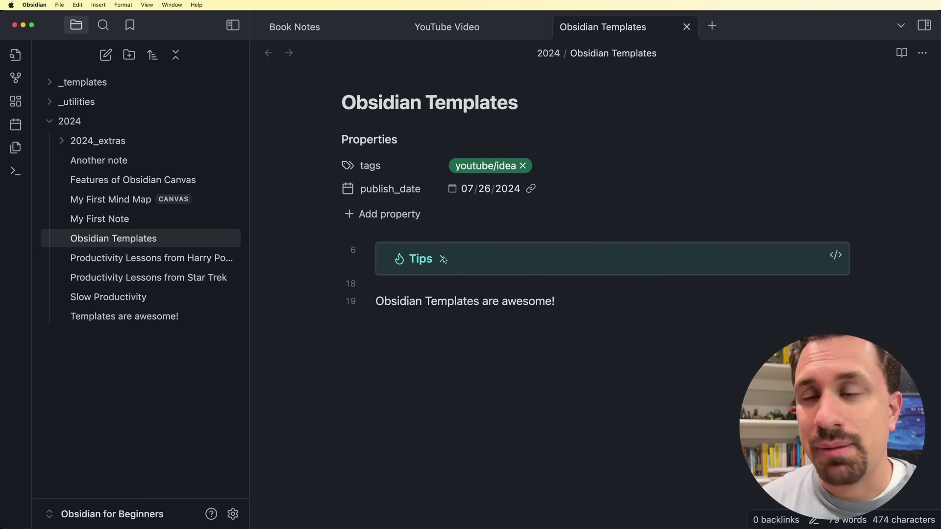
# Create a new note titled Tip Callout in the _templates folder
pyautogui.rightClick(96, 82)
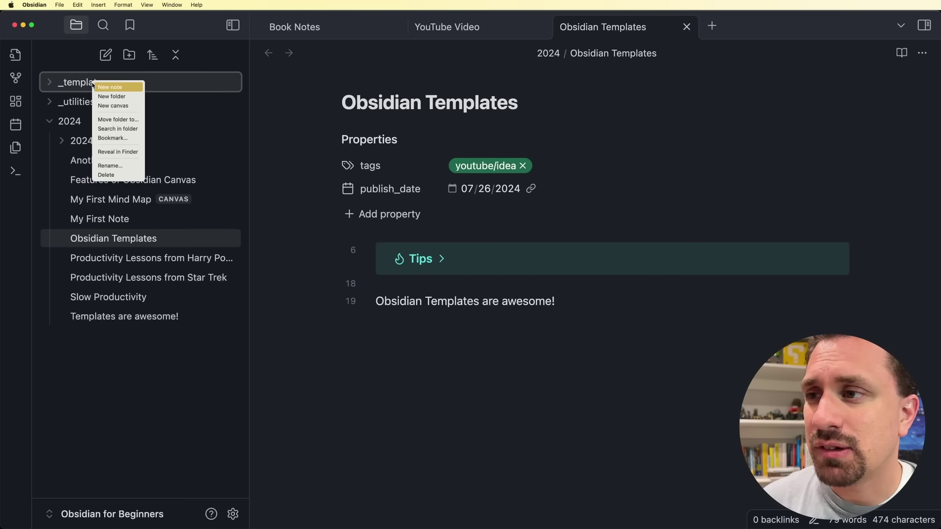
pyautogui.click(119, 88)
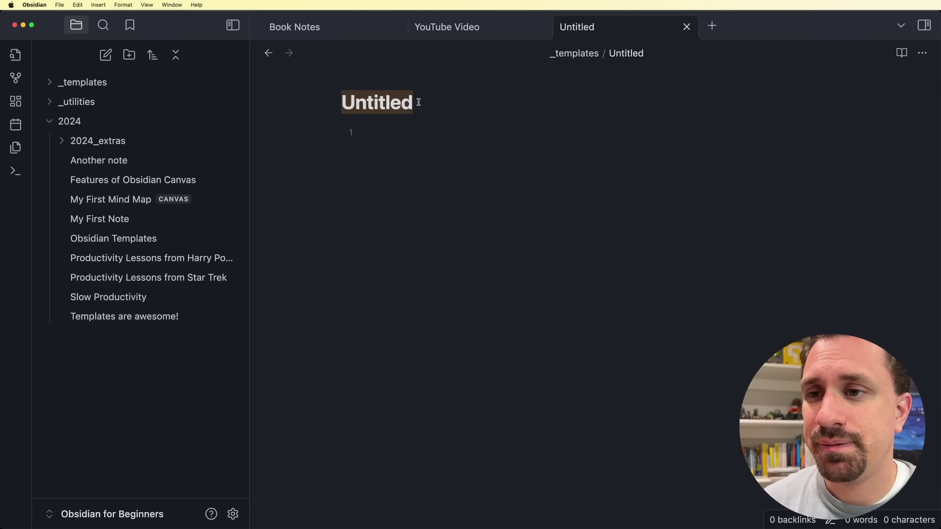
pyautogui.write('Tip Callout')
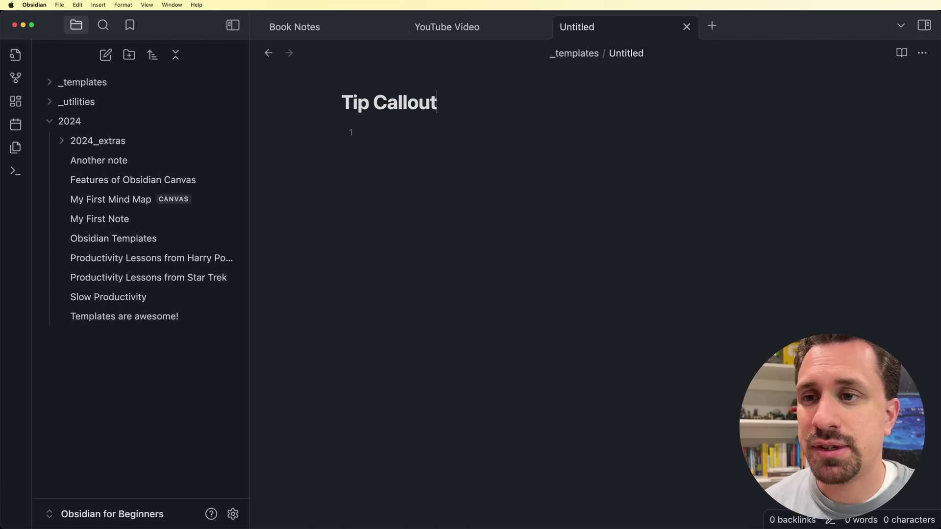
pyautogui.press('Return')
# Write the callout line "> [!tip]" in the Tip Callout template, followed by blank lines
pyautogui.write('>')
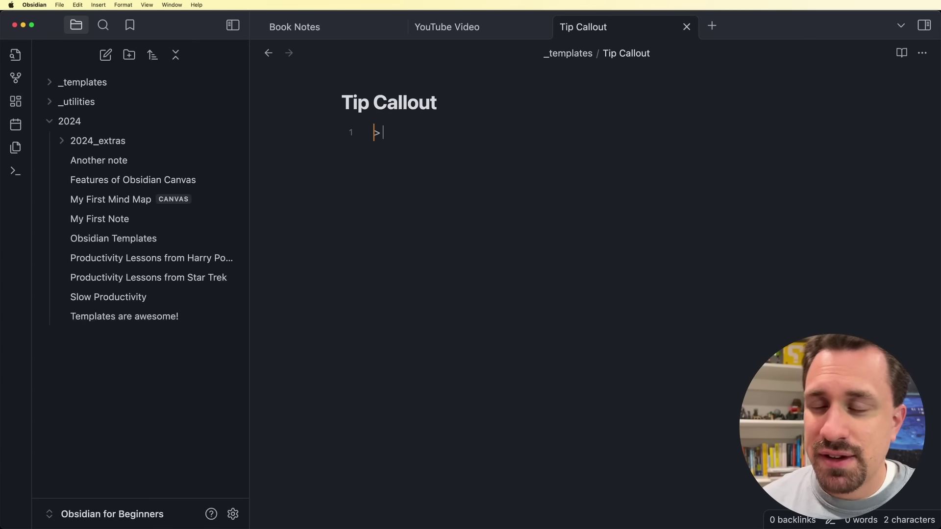
pyautogui.write(' [!tip')
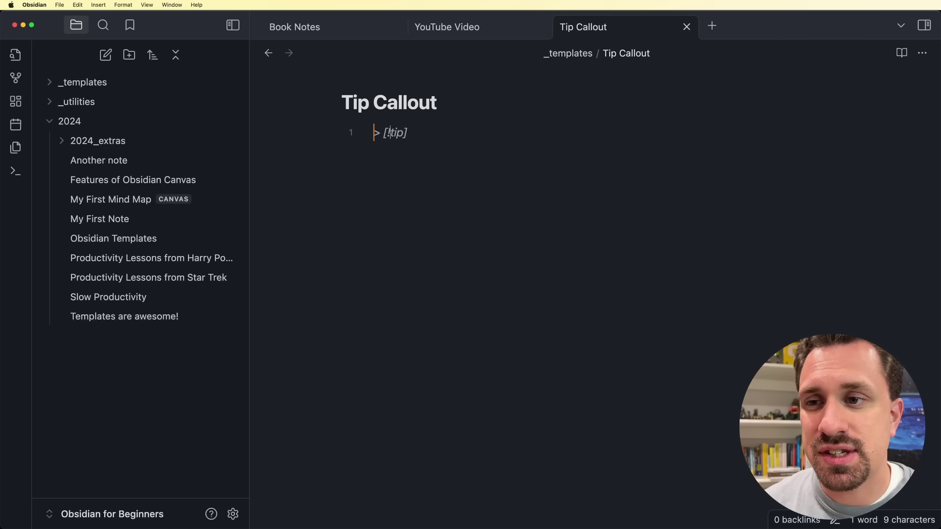
pyautogui.press('Return')
pyautogui.press('Return')
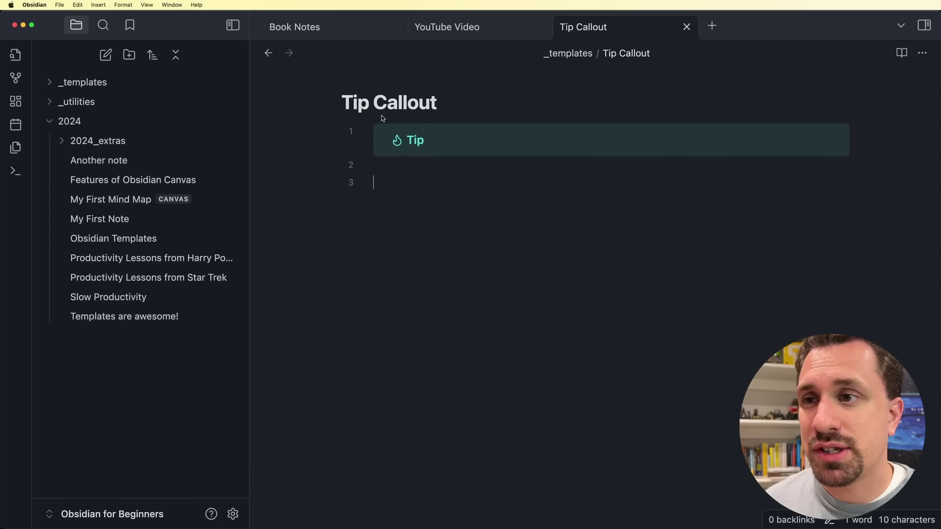
# Open the Slow Productivity note and insert the Tip Callout template below the line "This book was awesome!", separated by a blank line
pyautogui.click(322, 25)
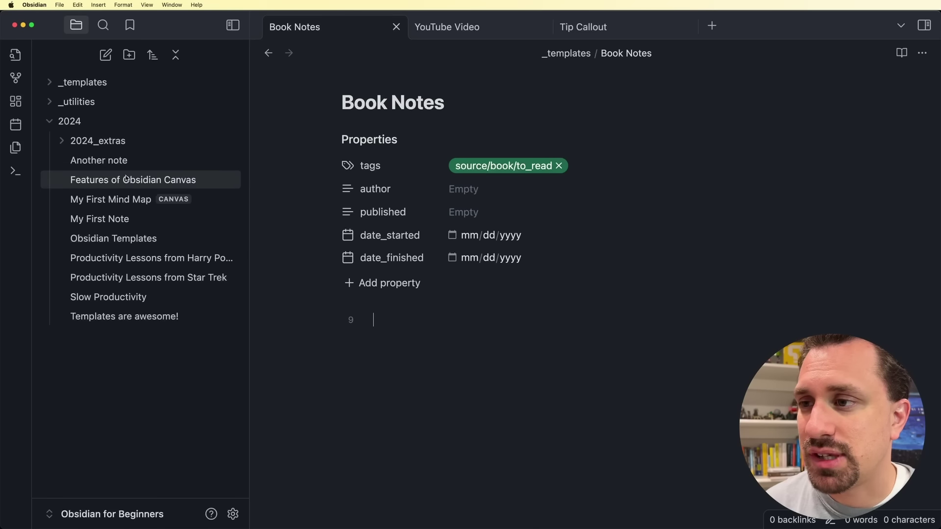
pyautogui.click(125, 299)
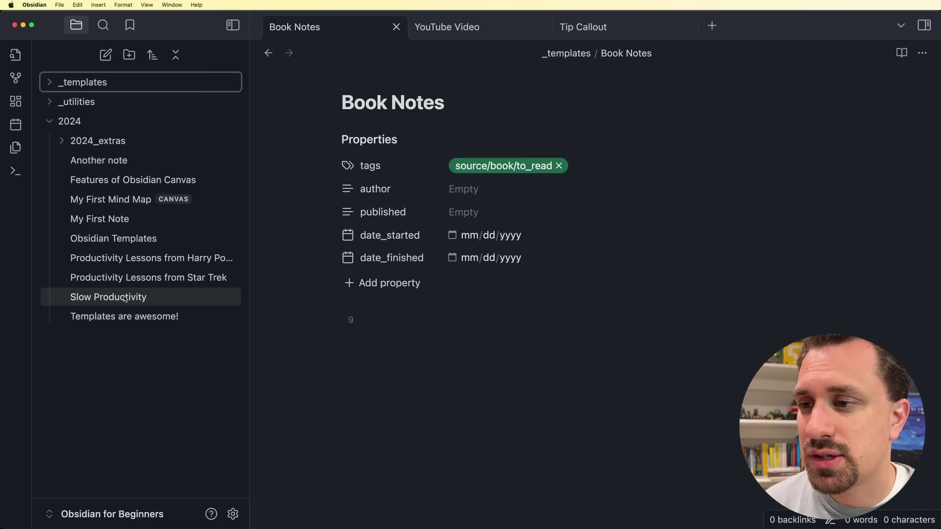
pyautogui.click(521, 321)
pyautogui.press('Return')
pyautogui.press('Return')
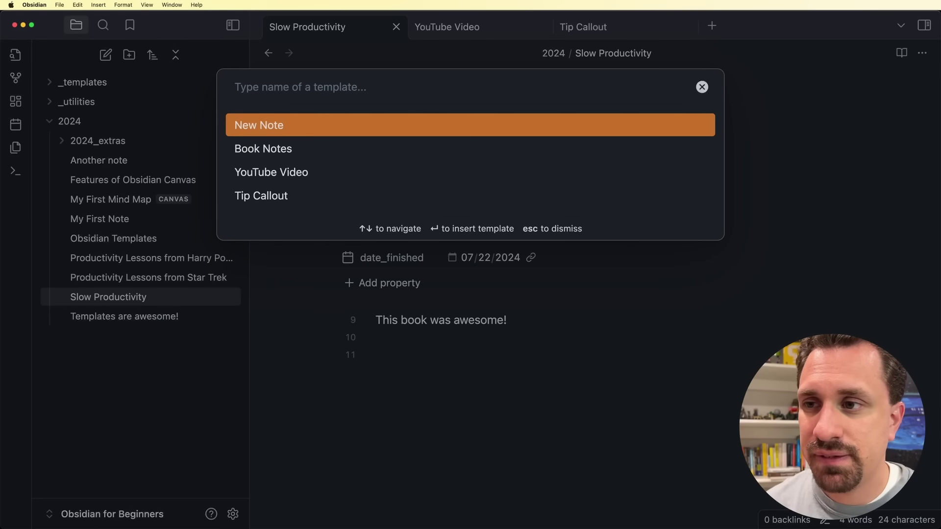
pyautogui.press('Down')
pyautogui.press('Down')
pyautogui.press('Down')
pyautogui.press('Return')
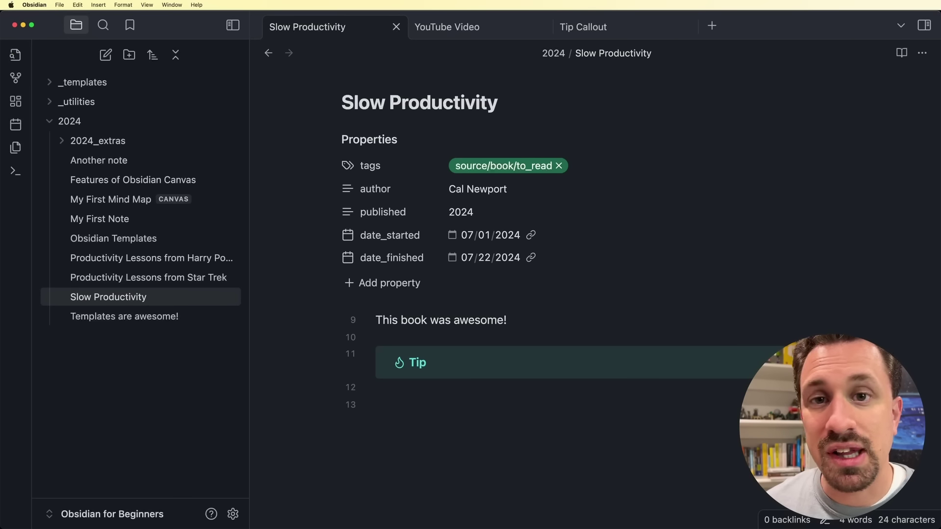
# Title the inserted tip callout Quote and write "Here's my quote" as its body text
pyautogui.press('Up')
pyautogui.press('Up')
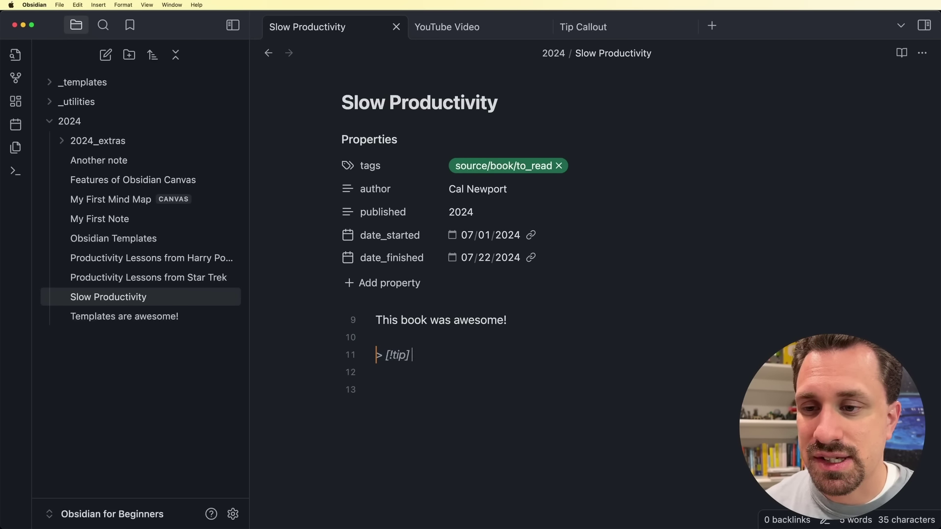
pyautogui.write('Quote')
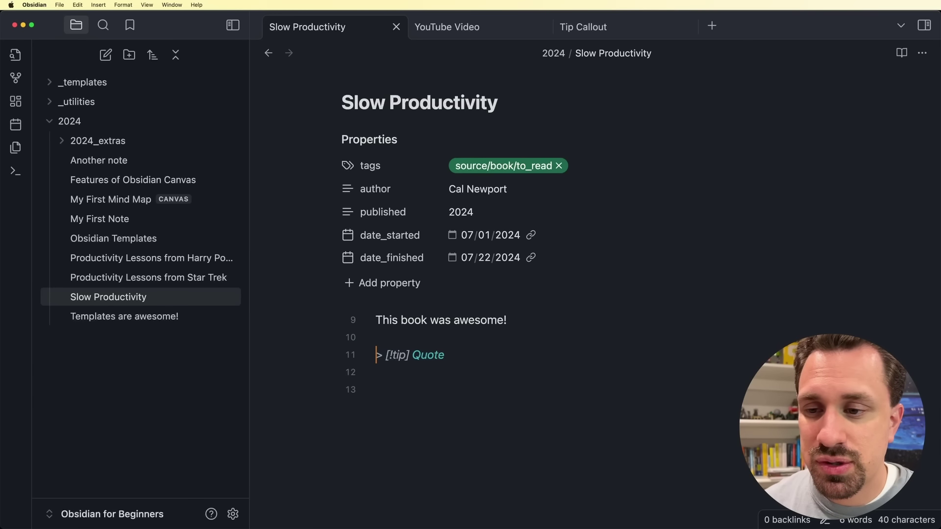
pyautogui.press('Down')
pyautogui.press('Up')
pyautogui.press('Down')
pyautogui.press('Up')
pyautogui.press('Return')
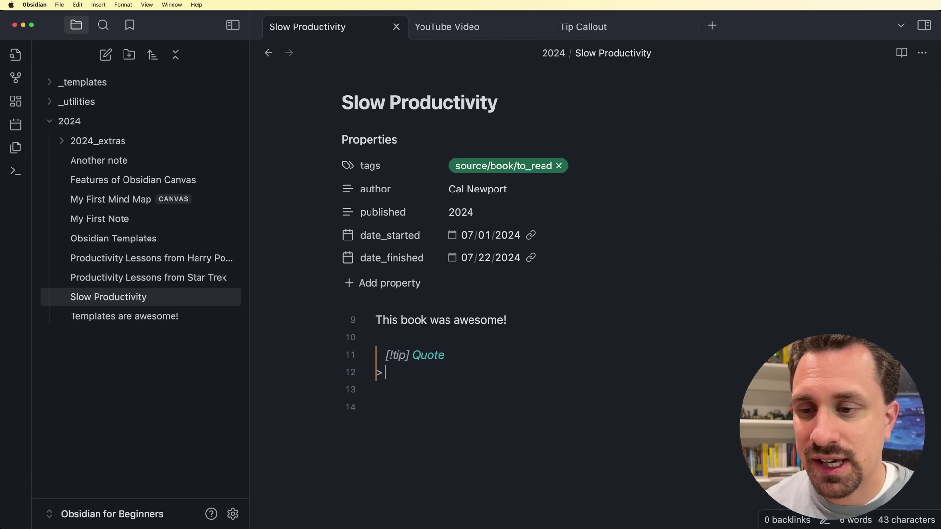
pyautogui.write("Here's my quote")
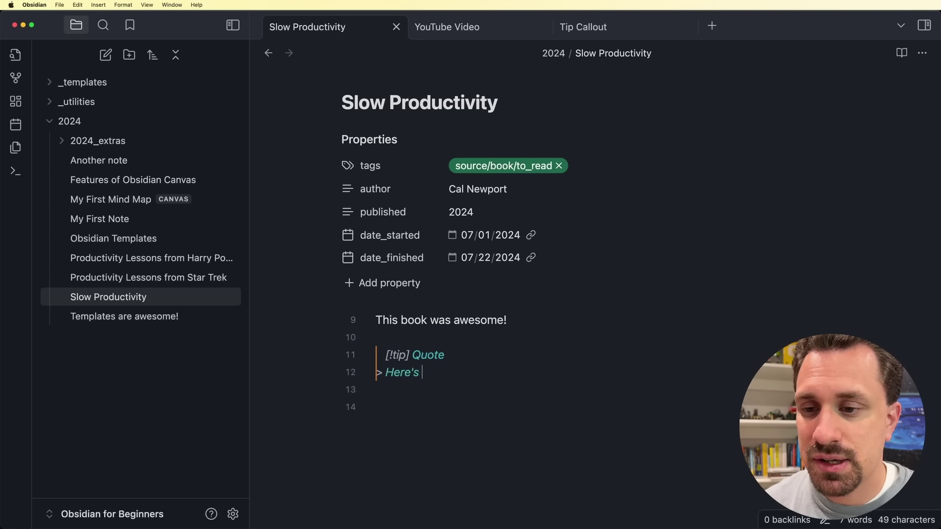